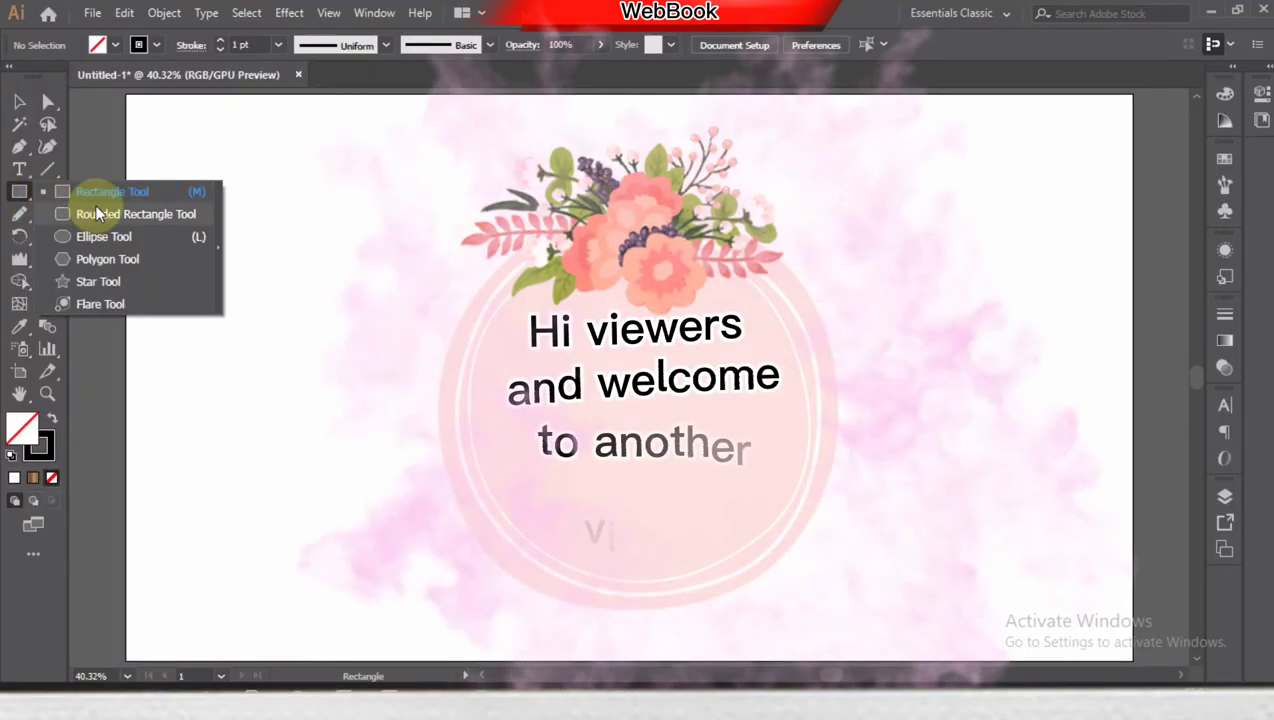
# Create a small cap rectangle, replacing an oversized first attempt.
pyautogui.moveTo(49, 200); pyautogui.dragTo(95, 204)
pyautogui.click(641, 340)
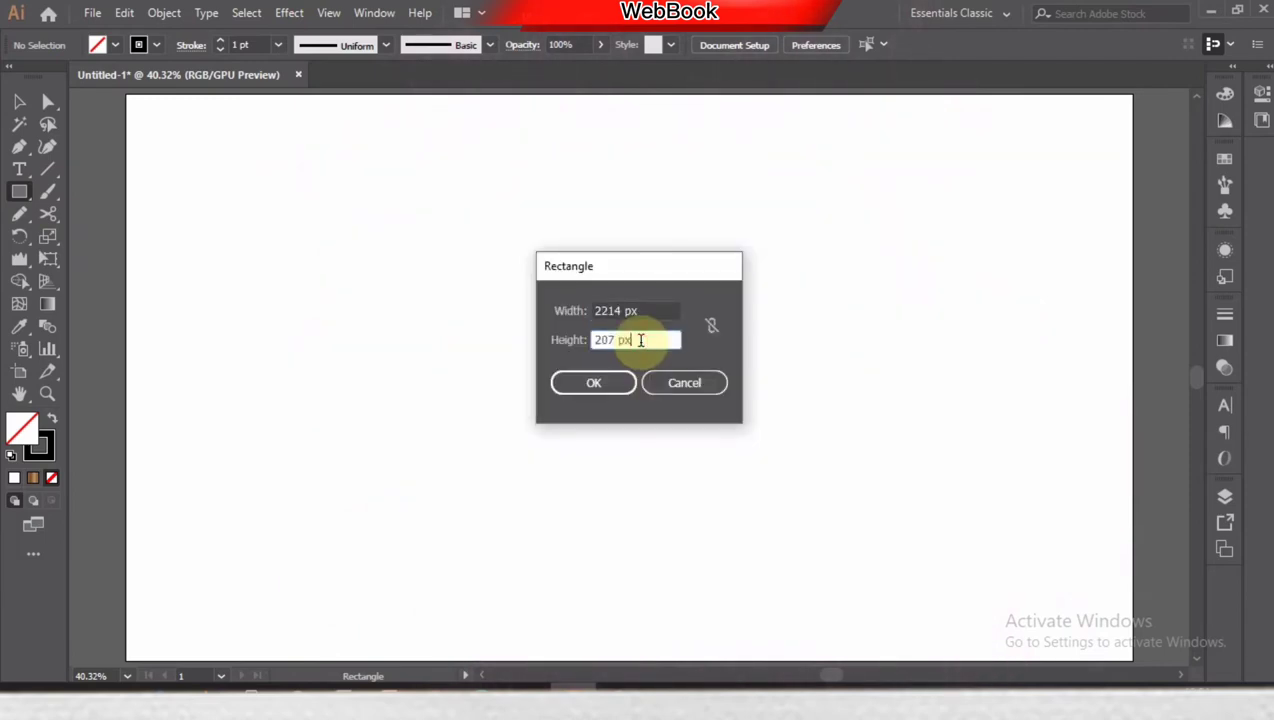
pyautogui.click(593, 382)
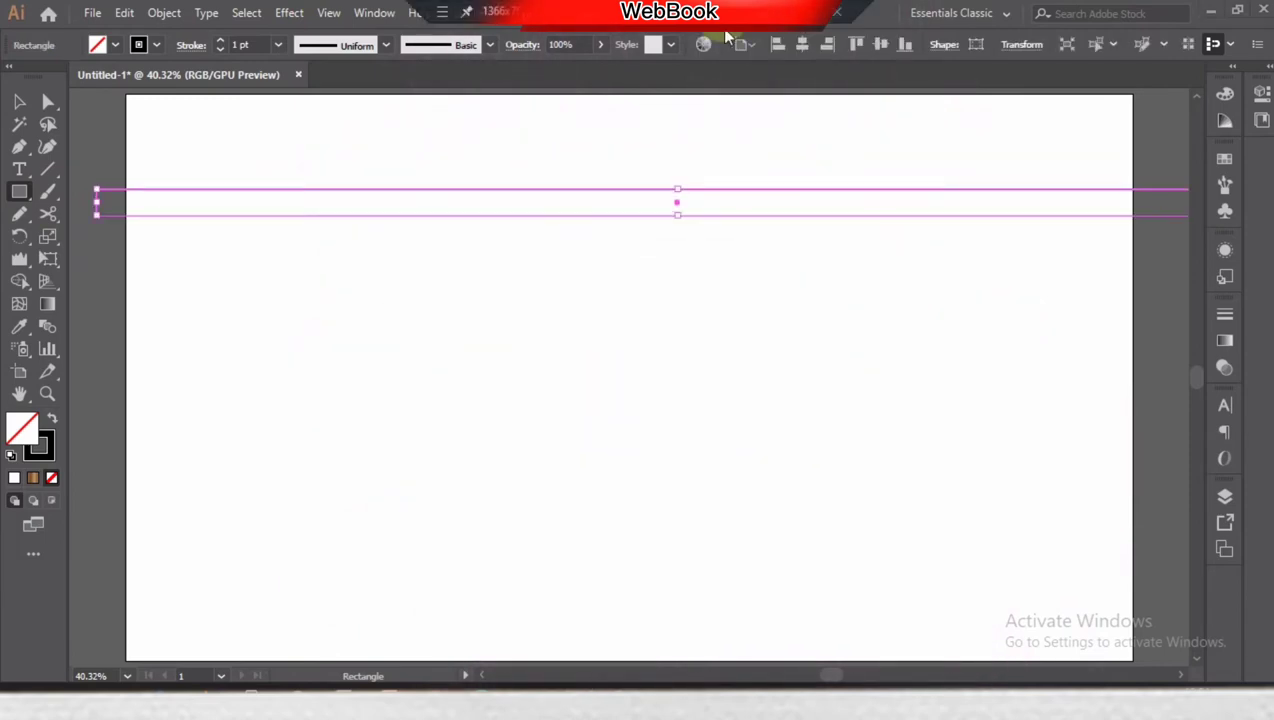
pyautogui.press('Delete')
pyautogui.click(529, 296)
pyautogui.click(589, 378)
# Move the cap rectangle toward the page centre and round its ends into a capsule.
pyautogui.click(19, 101)
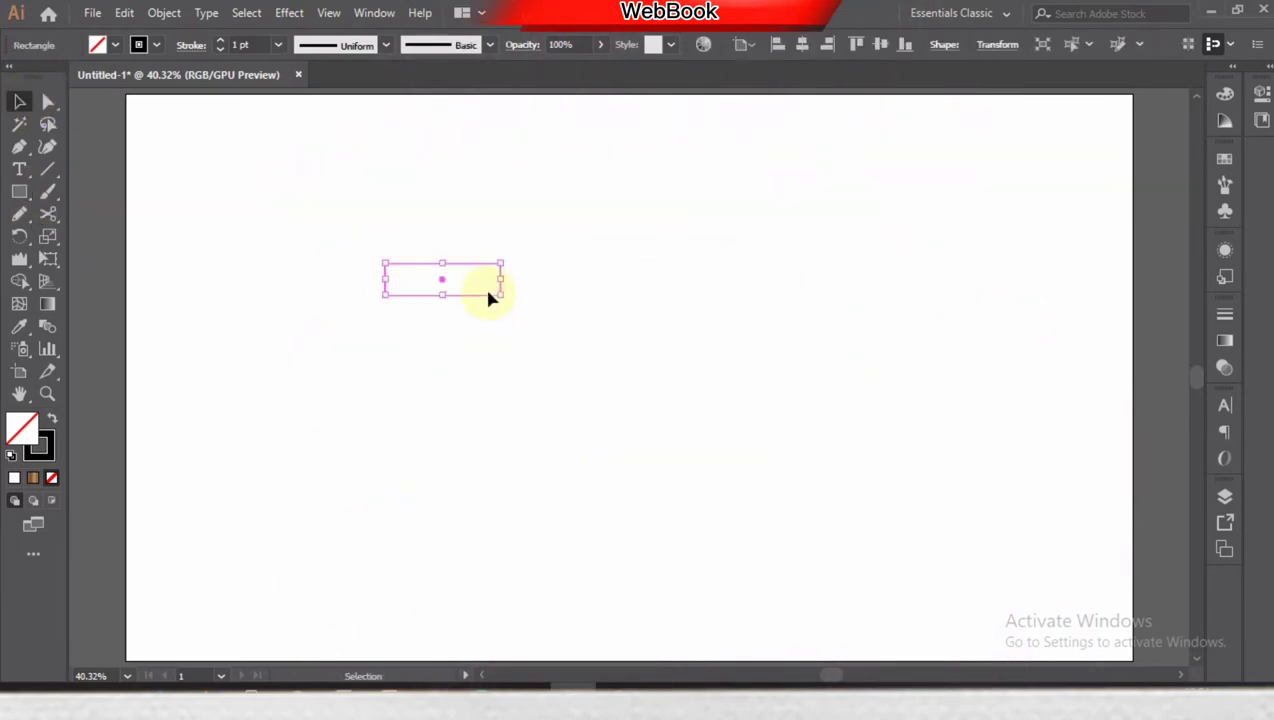
pyautogui.moveTo(490, 298)
pyautogui.mouseDown()
pyautogui.moveTo(683, 301)
pyautogui.moveTo(676, 275)
pyautogui.mouseUp()
pyautogui.click(48, 101)
pyautogui.moveTo(543, 219); pyautogui.dragTo(850, 350)
pyautogui.moveTo(584, 252); pyautogui.dragTo(588, 262)
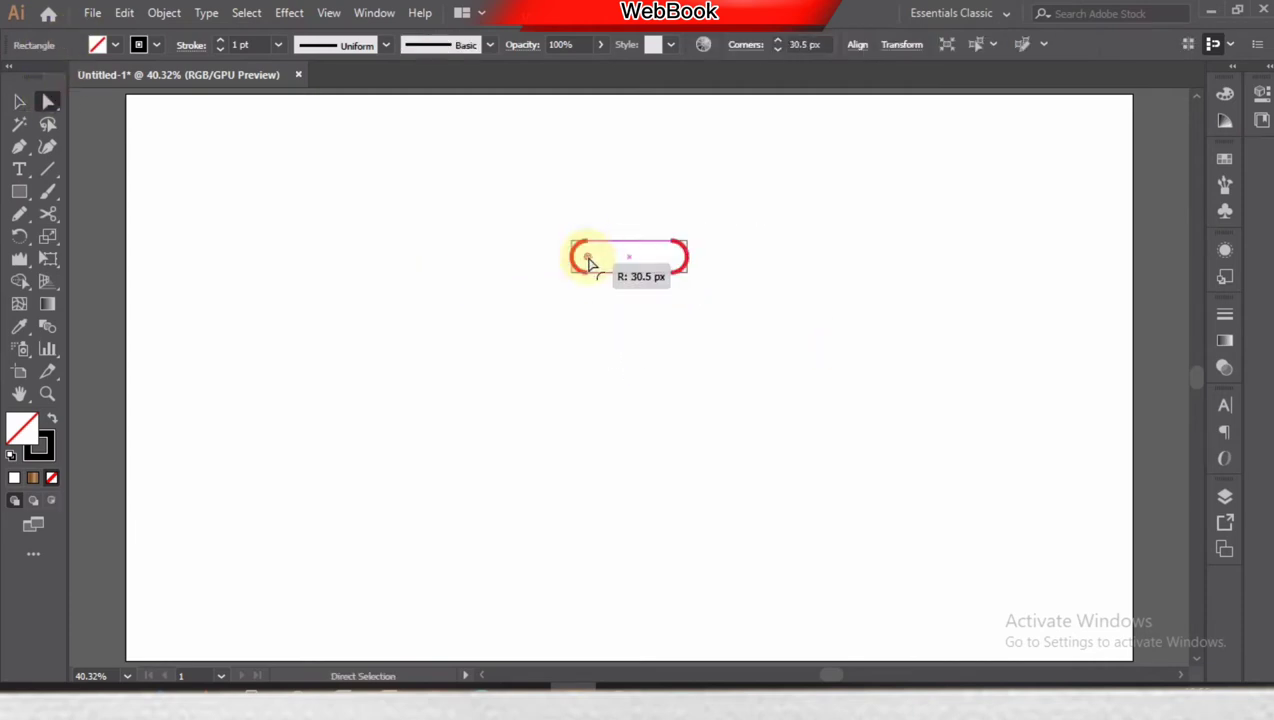
pyautogui.click(19, 101)
# Draw a square neck rectangle and place it under the rounded cap.
pyautogui.click(18, 195)
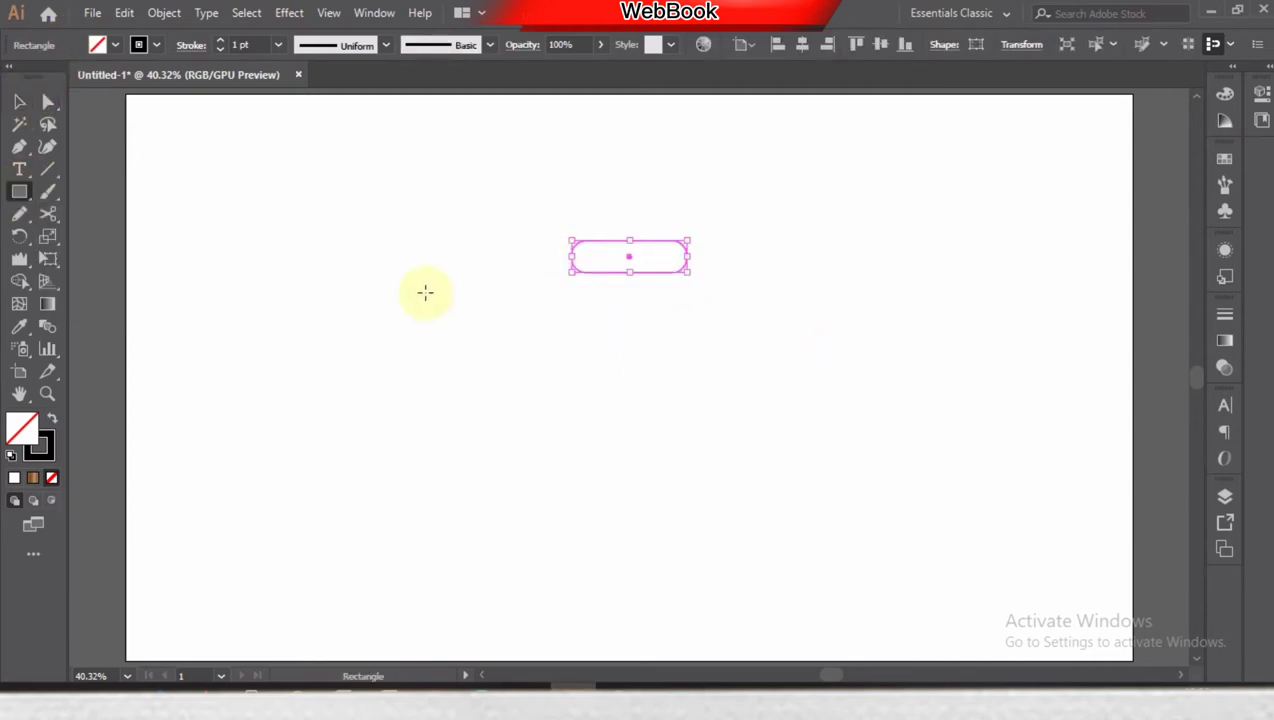
pyautogui.click(82, 196)
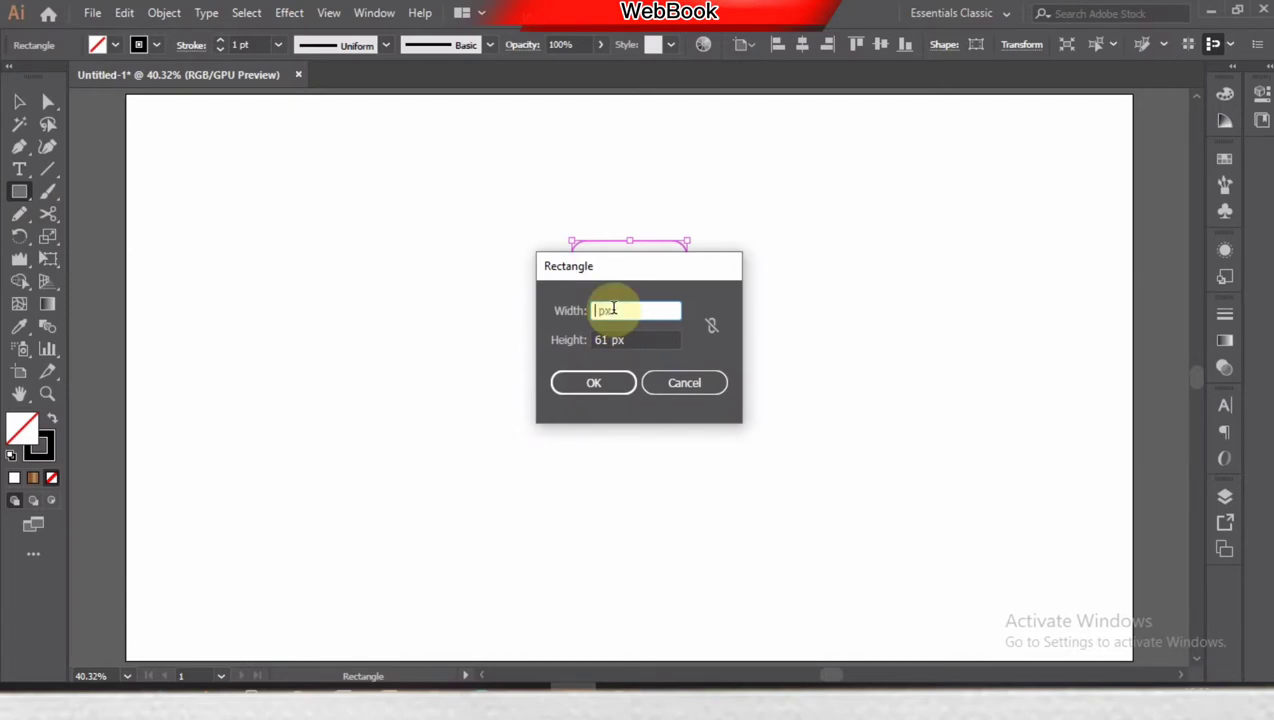
pyautogui.click(594, 382)
pyautogui.press('v')
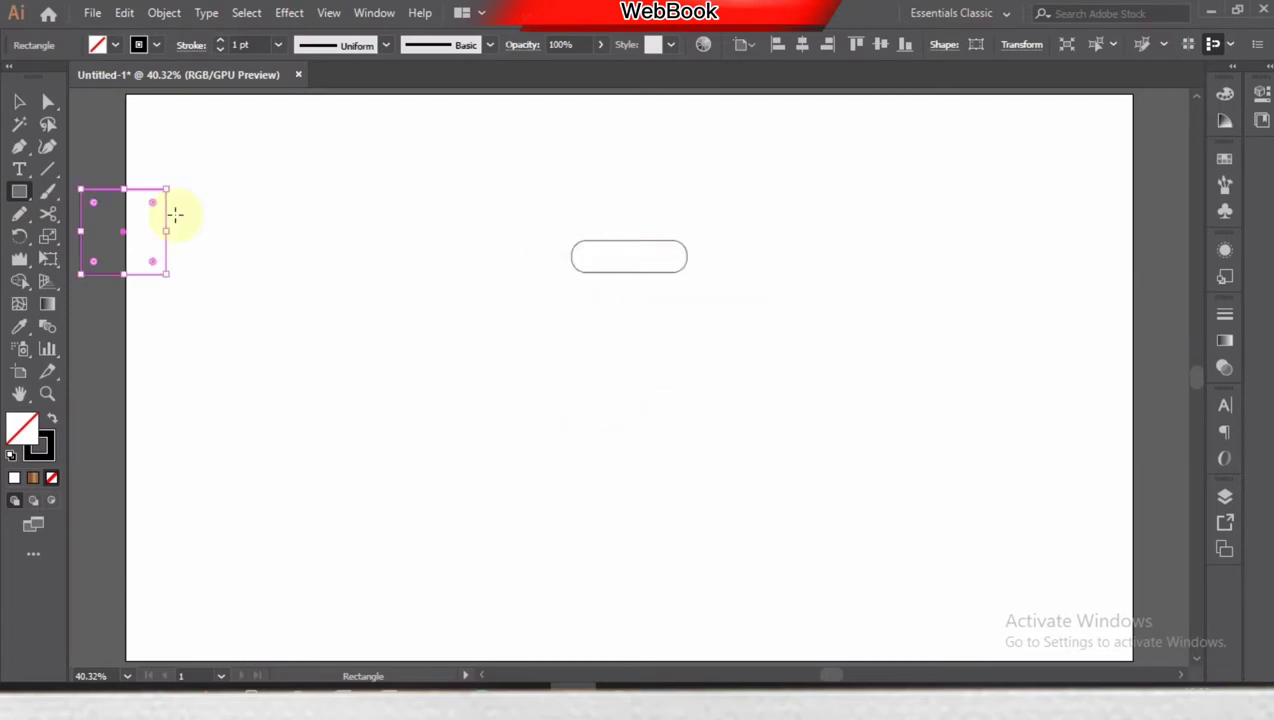
pyautogui.moveTo(167, 255); pyautogui.dragTo(673, 330)
pyautogui.click(312, 348)
pyautogui.moveTo(19, 191); pyautogui.dragTo(78, 233)
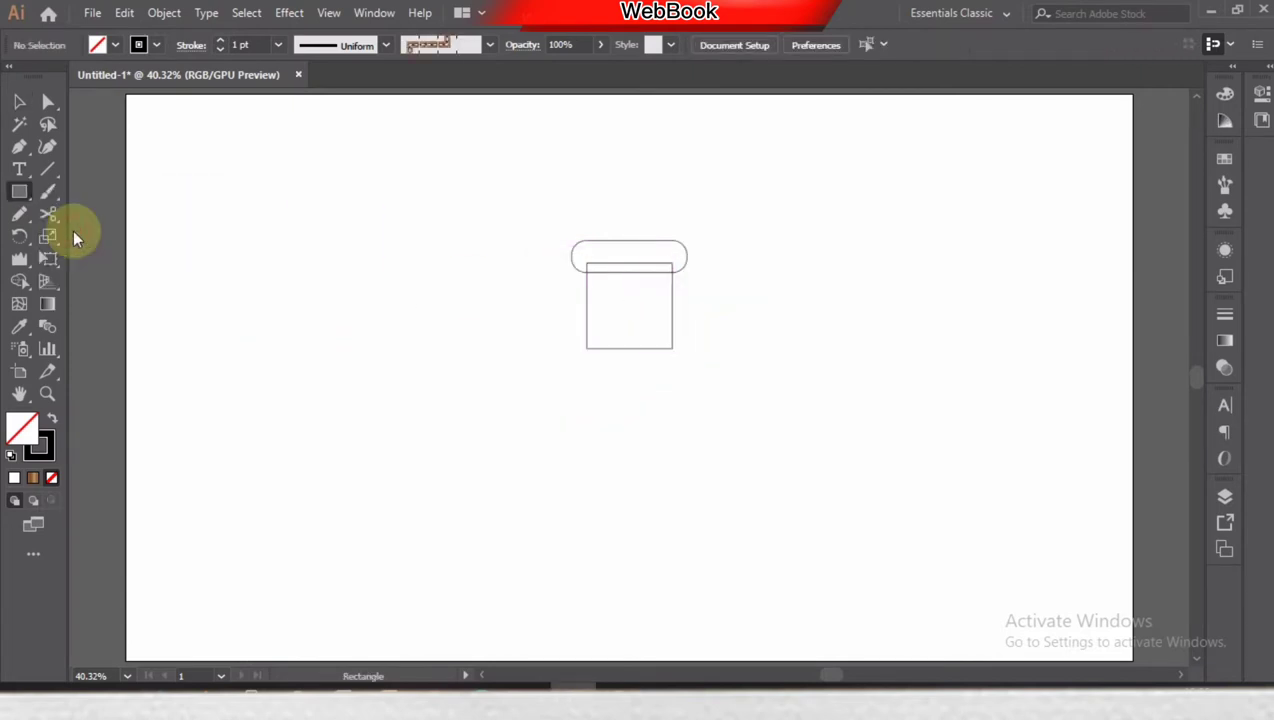
pyautogui.click(78, 233)
pyautogui.moveTo(561, 284); pyautogui.dragTo(337, 242)
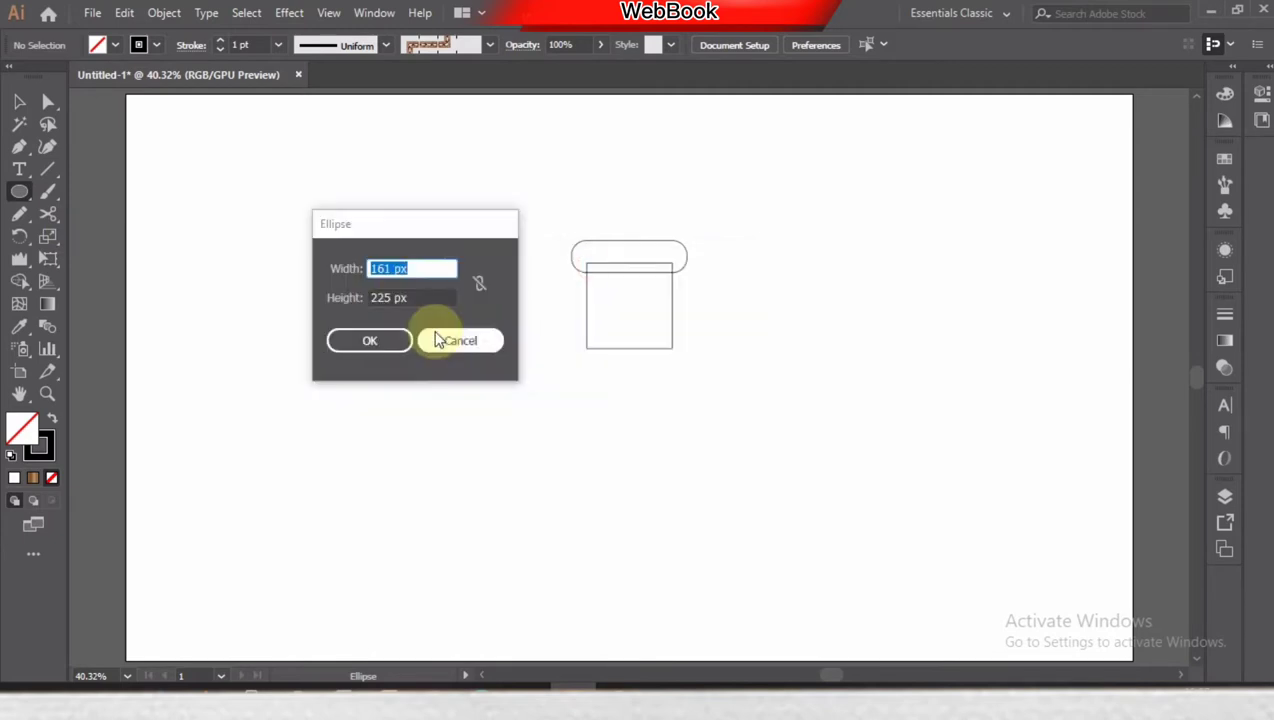
# Create a 602 px wide ellipse and move it under the bottle neck.
pyautogui.doubleClick(378, 268)
pyautogui.press('BackSpace')
pyautogui.click(399, 297)
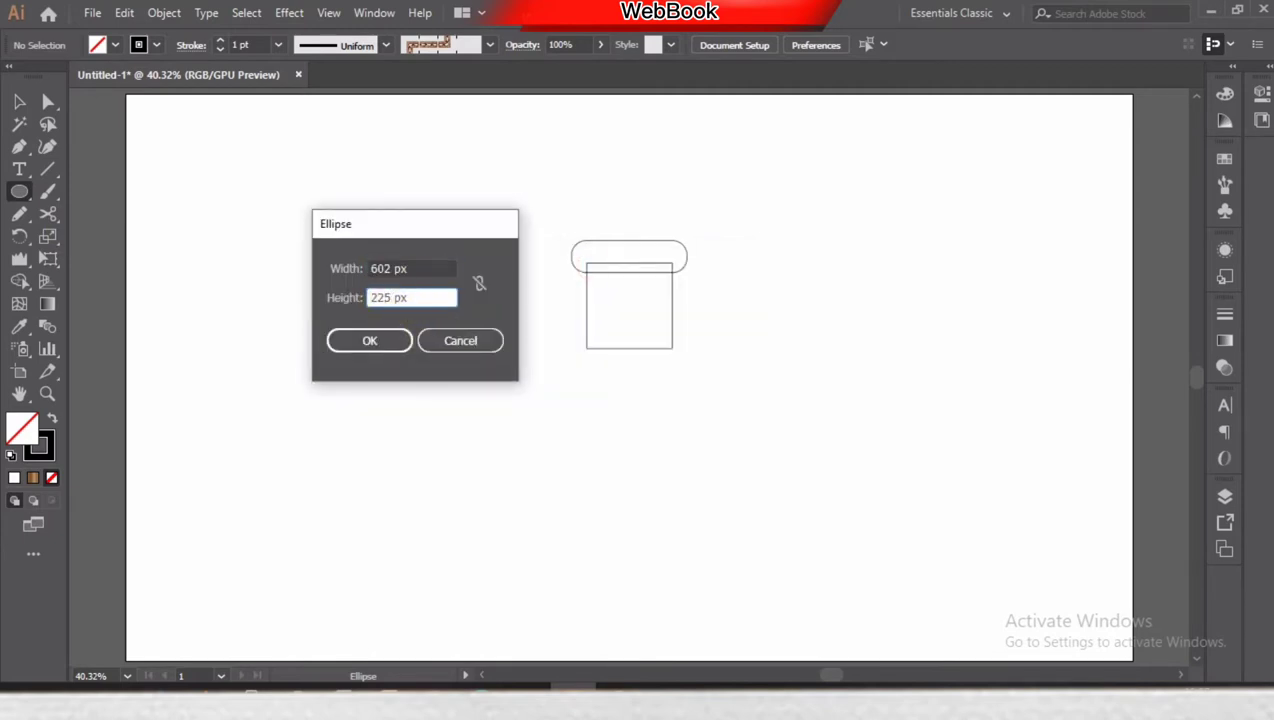
pyautogui.write('473')
pyautogui.click(372, 341)
pyautogui.click(19, 101)
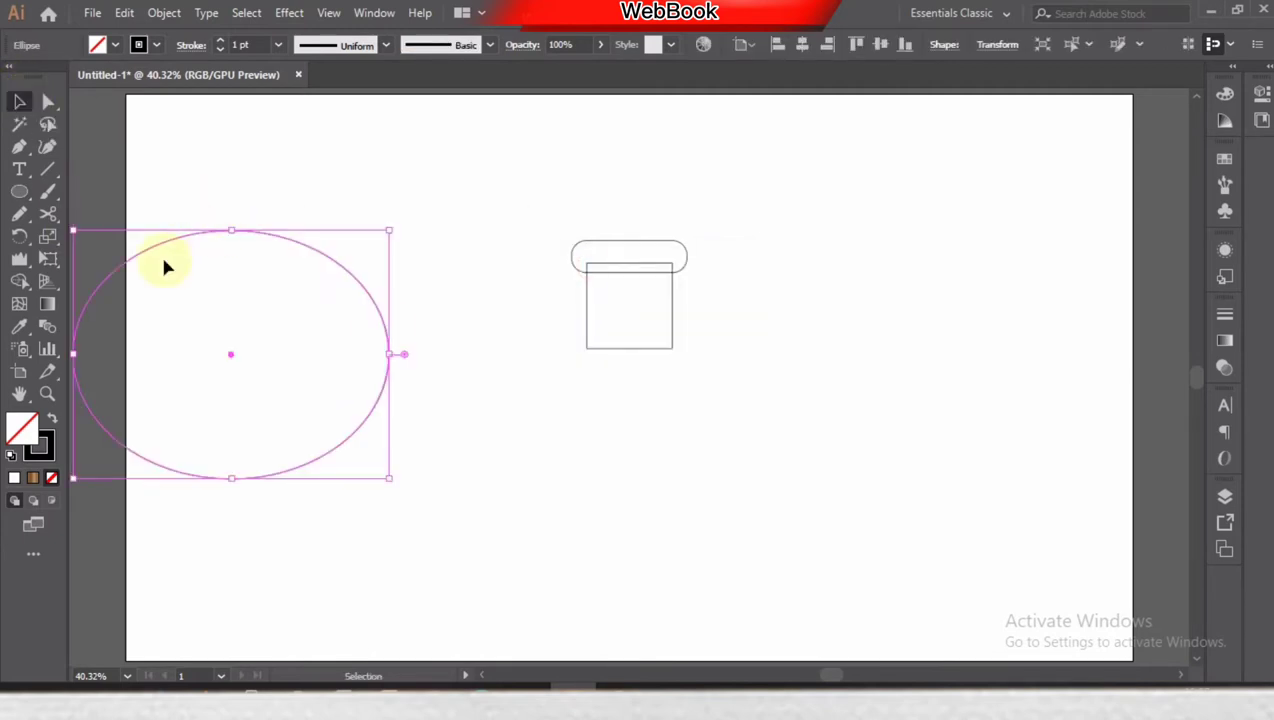
pyautogui.moveTo(390, 335); pyautogui.dragTo(793, 444)
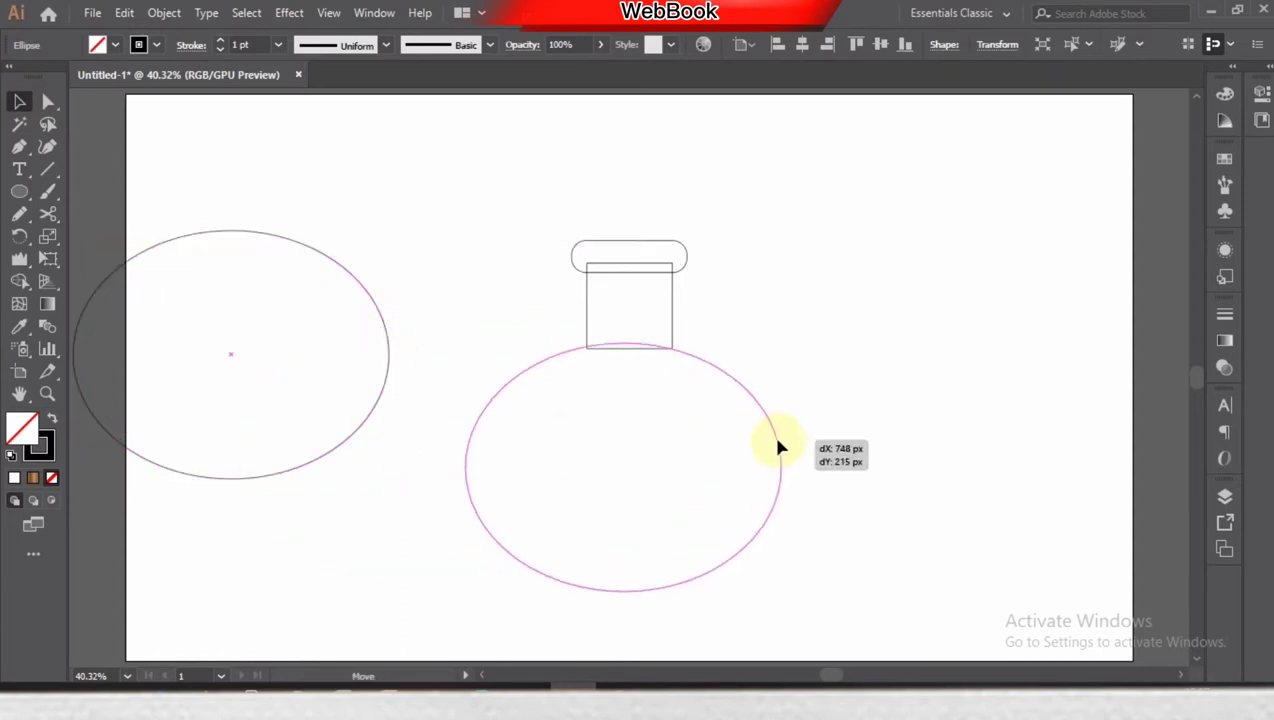
# Pull the ellipse's two side anchors slightly inward to narrow the body.
pyautogui.click(48, 104)
pyautogui.moveTo(477, 463); pyautogui.dragTo(482, 463)
pyautogui.moveTo(792, 463); pyautogui.dragTo(787, 463)
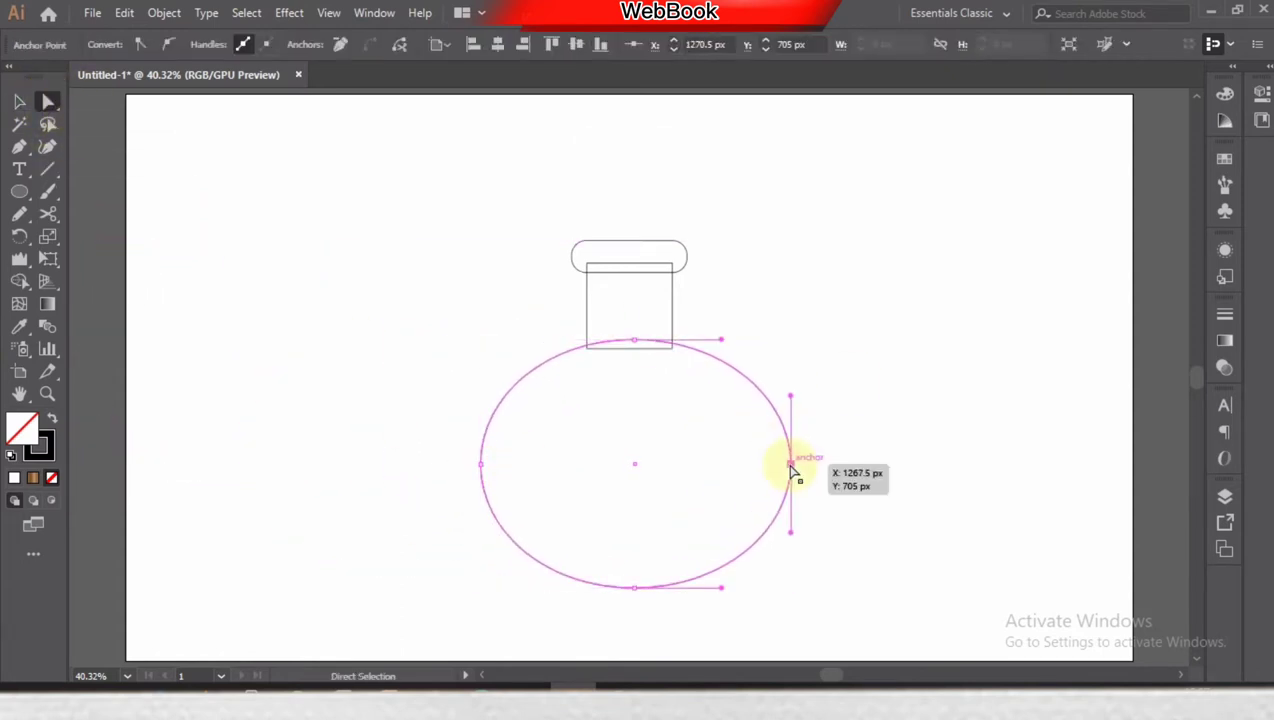
pyautogui.click(843, 468)
pyautogui.moveTo(598, 530); pyautogui.dragTo(805, 620)
# Merge cap, neck and body with Shape Builder, then add a -20 px offset path.
pyautogui.click(19, 281)
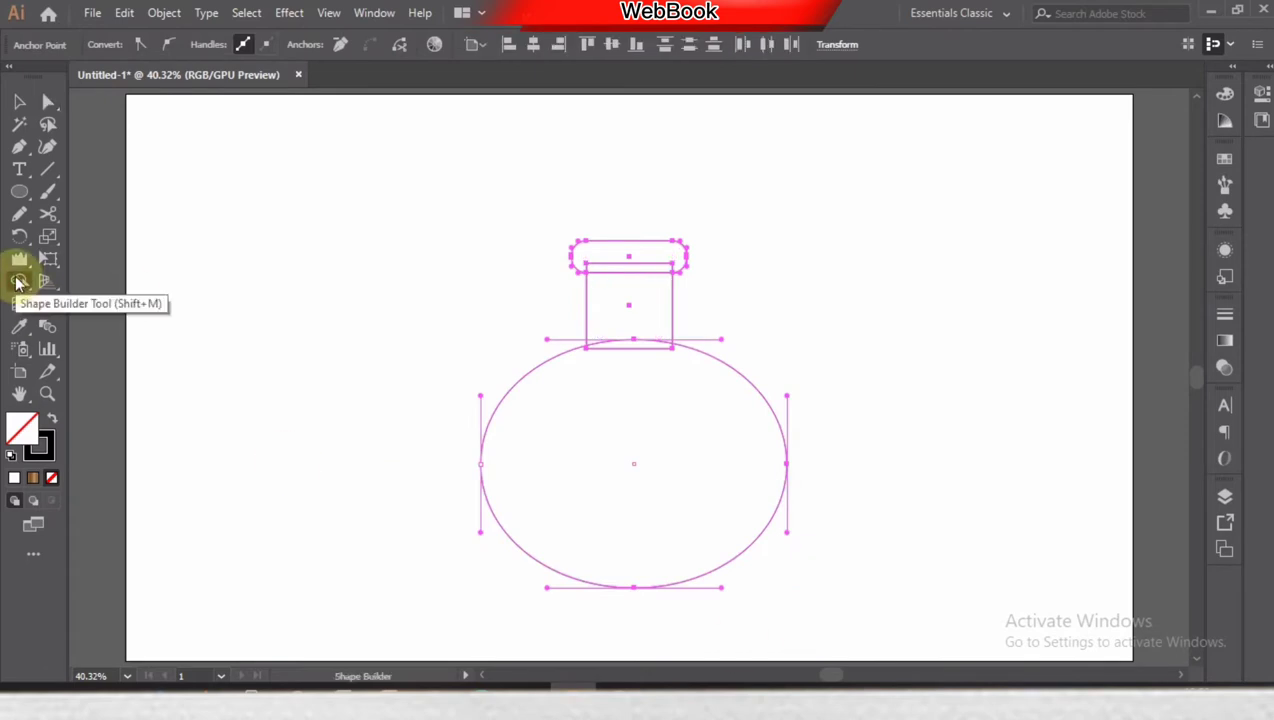
pyautogui.moveTo(620, 345); pyautogui.dragTo(622, 266)
pyautogui.press('v')
pyautogui.click(164, 12)
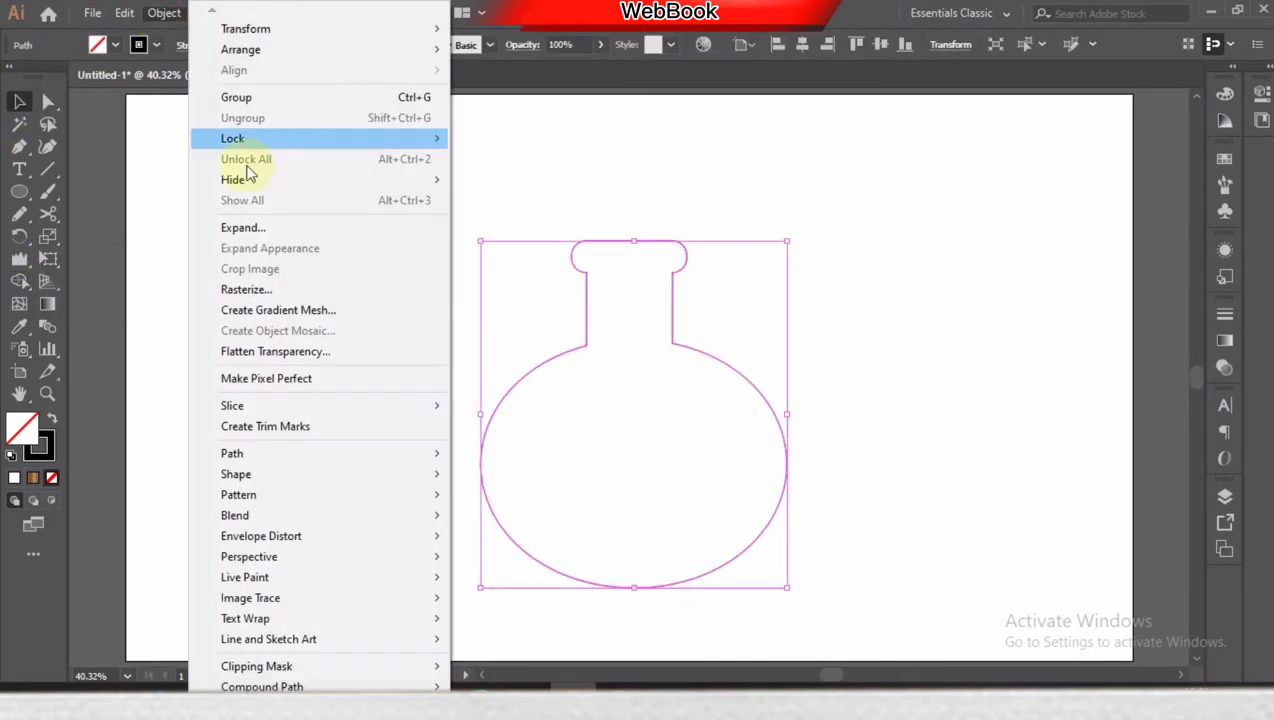
pyautogui.click(526, 520)
pyautogui.click(964, 328)
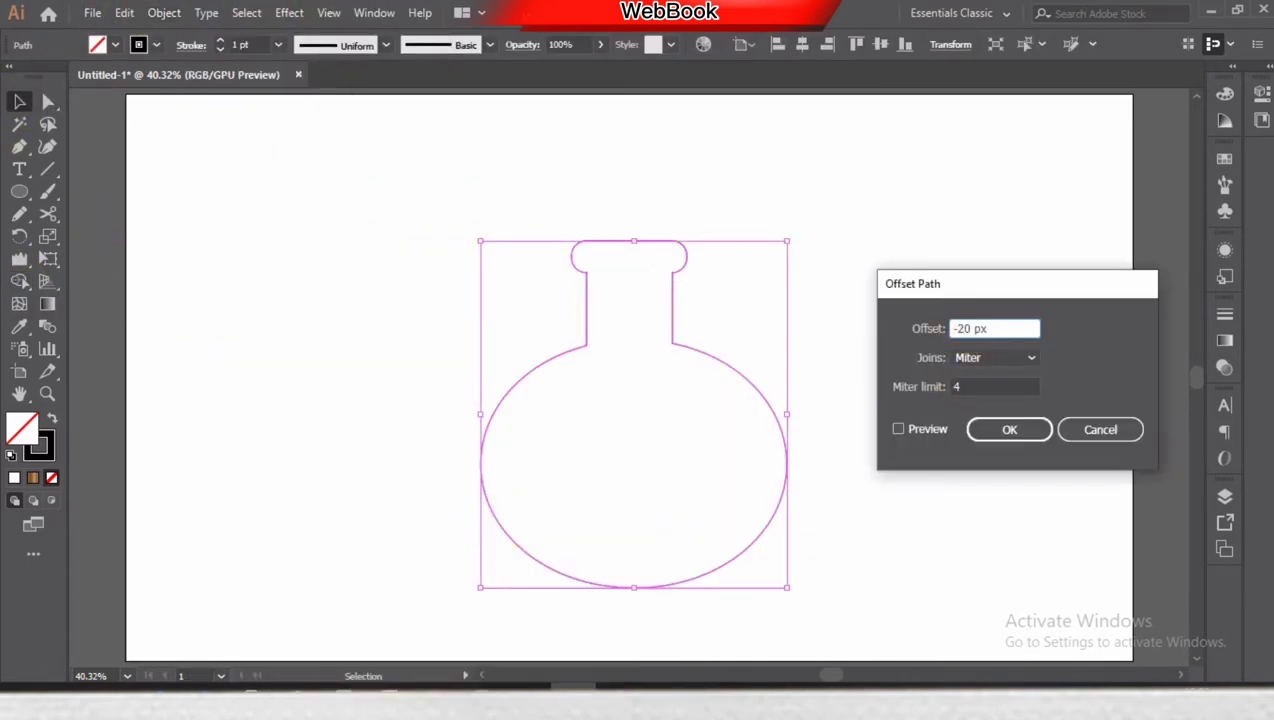
pyautogui.click(898, 428)
pyautogui.click(1012, 429)
# Cut the cap off the inset outline and join its open top anchors.
pyautogui.moveTo(765, 422); pyautogui.dragTo(1091, 437)
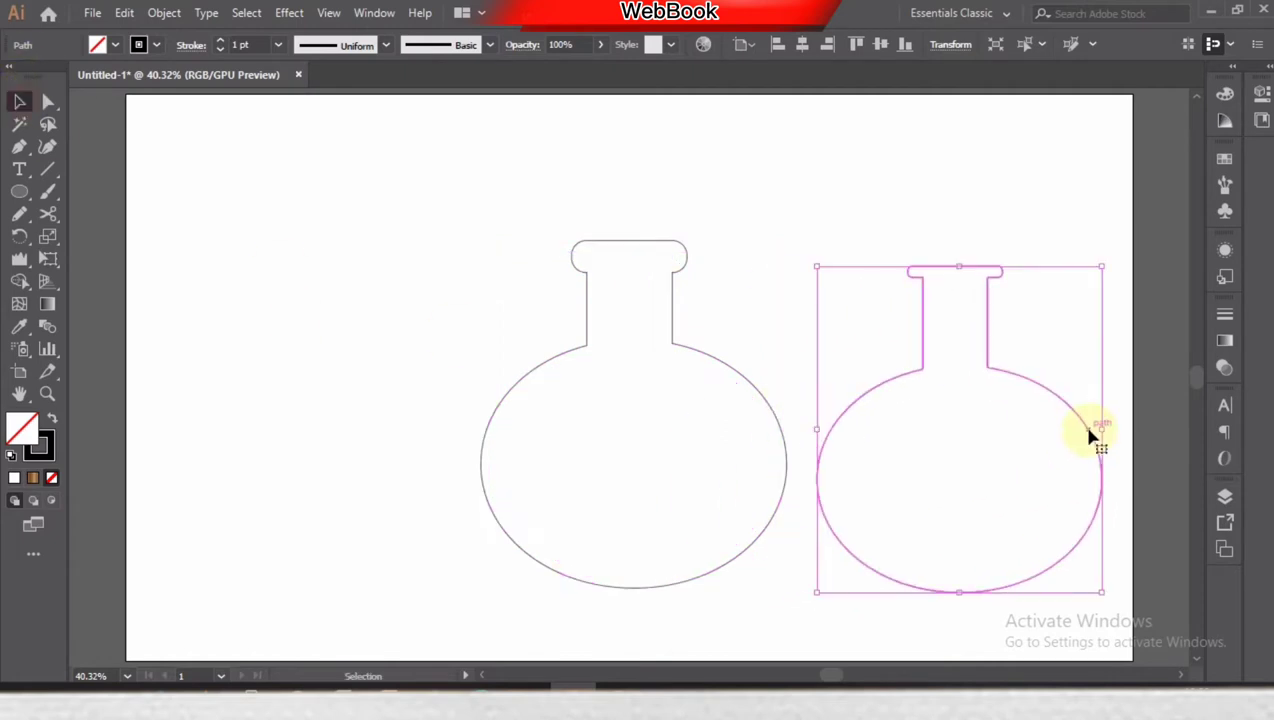
pyautogui.click(400, 250)
pyautogui.moveTo(891, 247); pyautogui.dragTo(922, 292)
pyautogui.hotkey('ctrl', 'x')
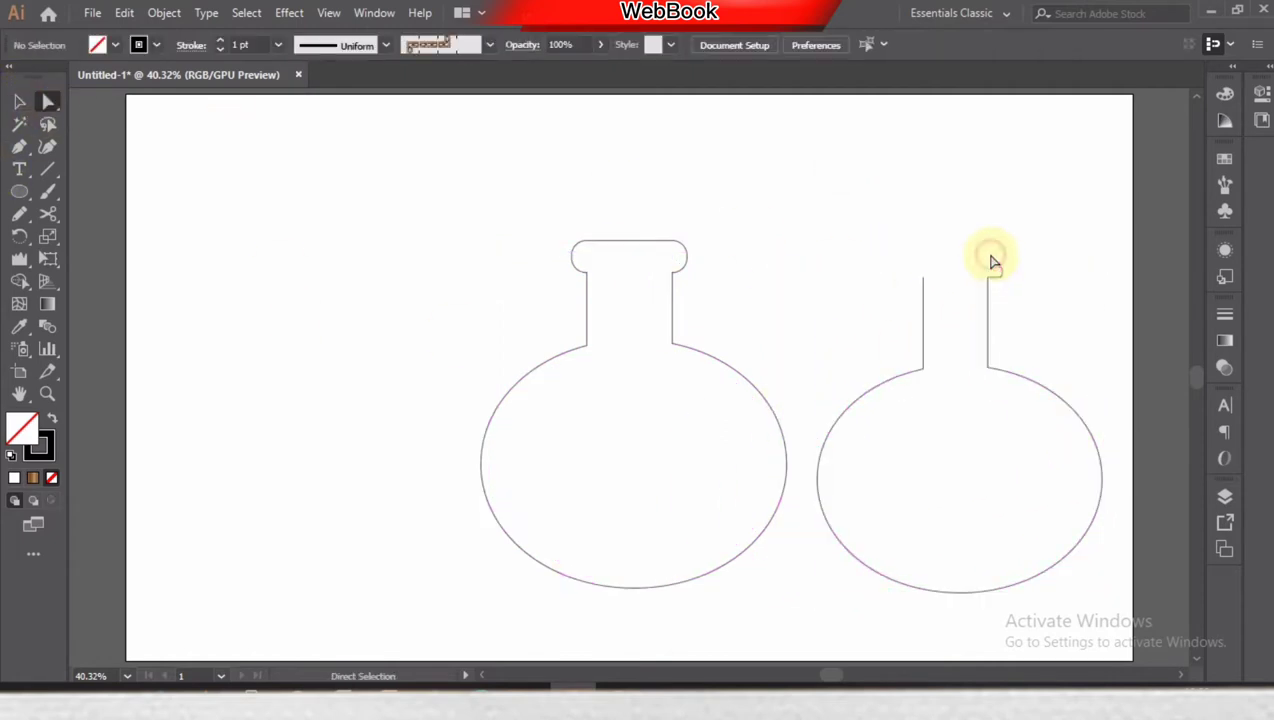
pyautogui.click(996, 271)
pyautogui.rightClick(1022, 266)
pyautogui.click(1001, 270)
pyautogui.click(988, 300)
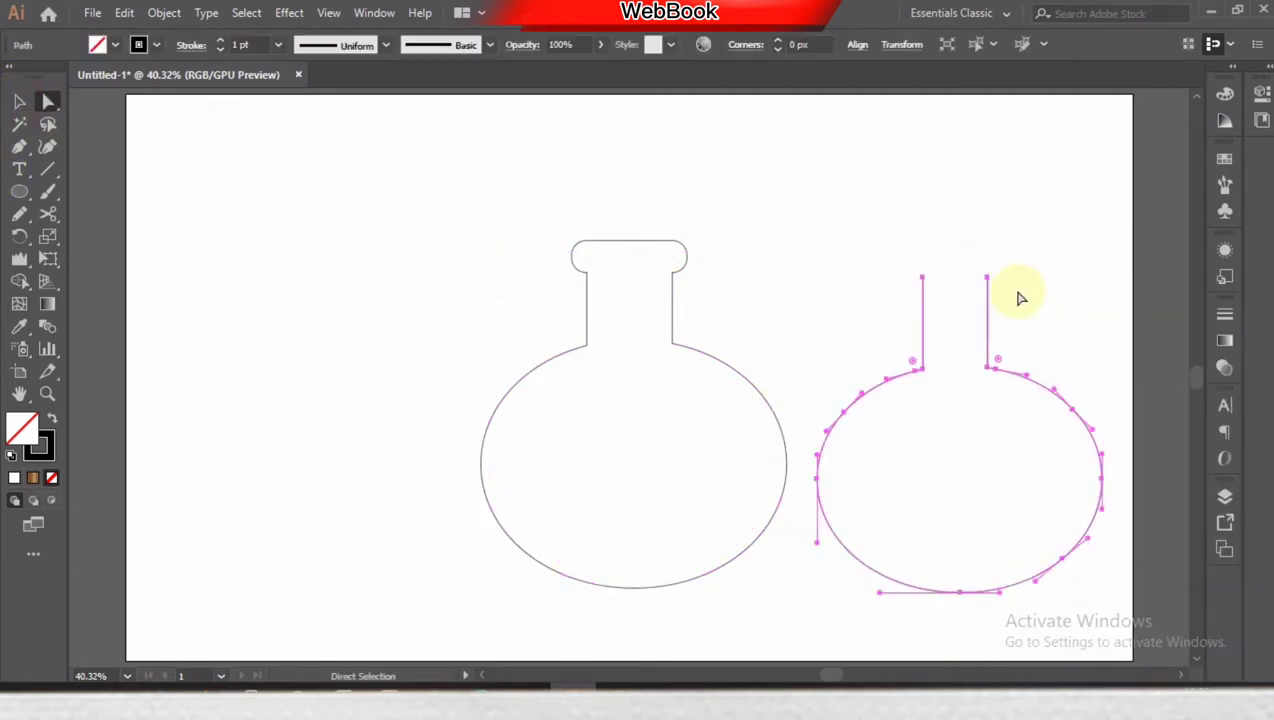
pyautogui.moveTo(1008, 284); pyautogui.dragTo(990, 276)
pyautogui.rightClick(982, 272)
pyautogui.click(1005, 429)
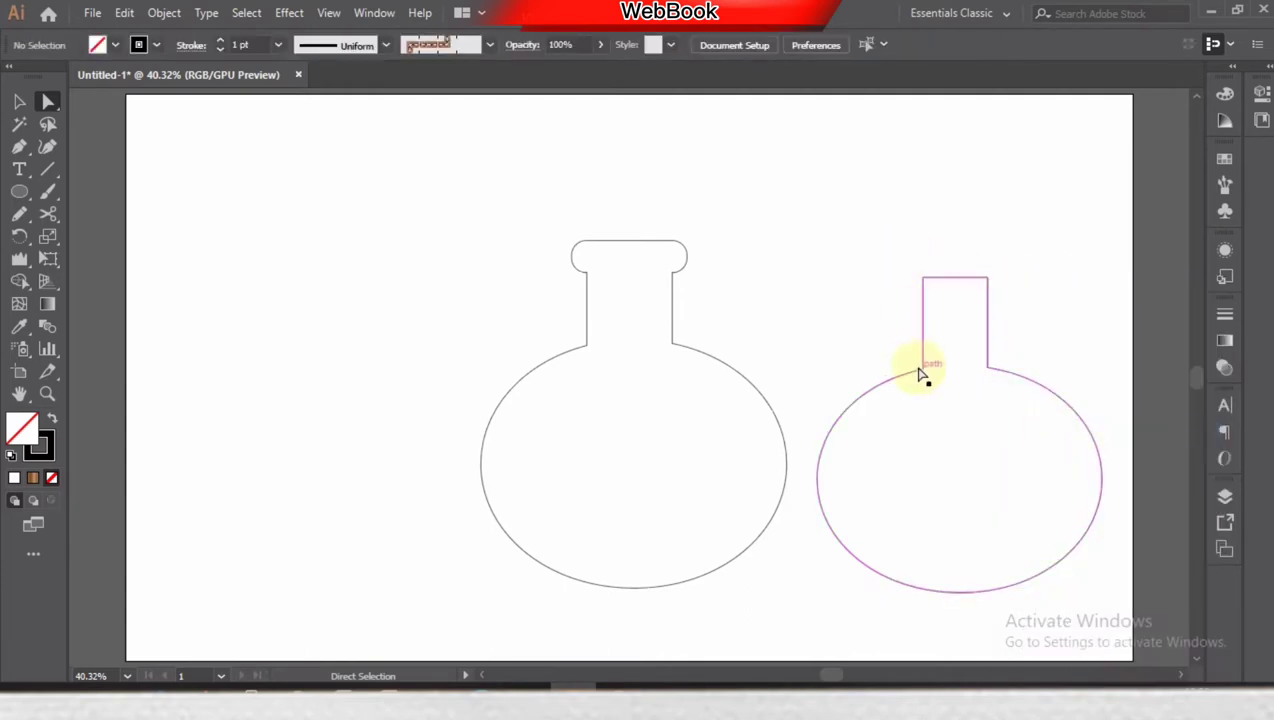
# Place the inset outline inside the original bottle.
pyautogui.moveTo(921, 370); pyautogui.dragTo(757, 347)
pyautogui.hotkey('ctrl', 'z')
pyautogui.press('v')
pyautogui.moveTo(870, 390); pyautogui.dragTo(549, 374)
# Create a 141 px wide rectangle for the cork.
pyautogui.click(422, 394)
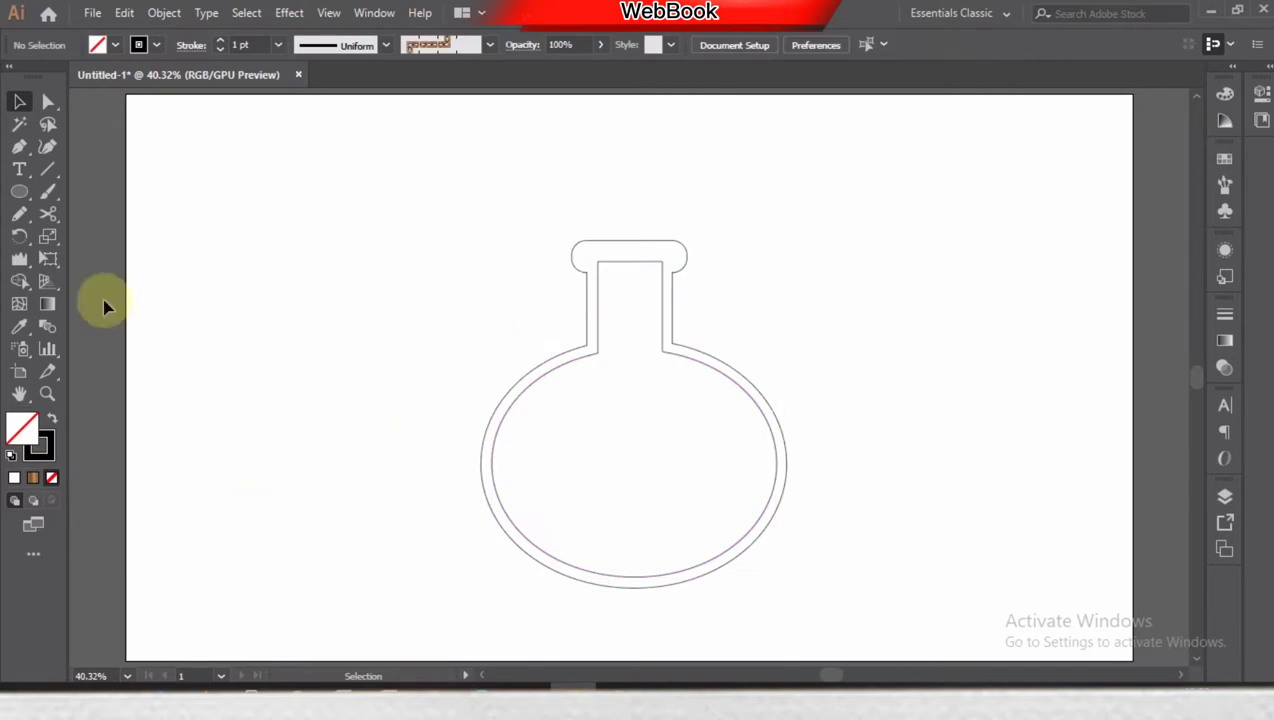
pyautogui.press('m')
pyautogui.click(27, 197)
pyautogui.click(614, 304)
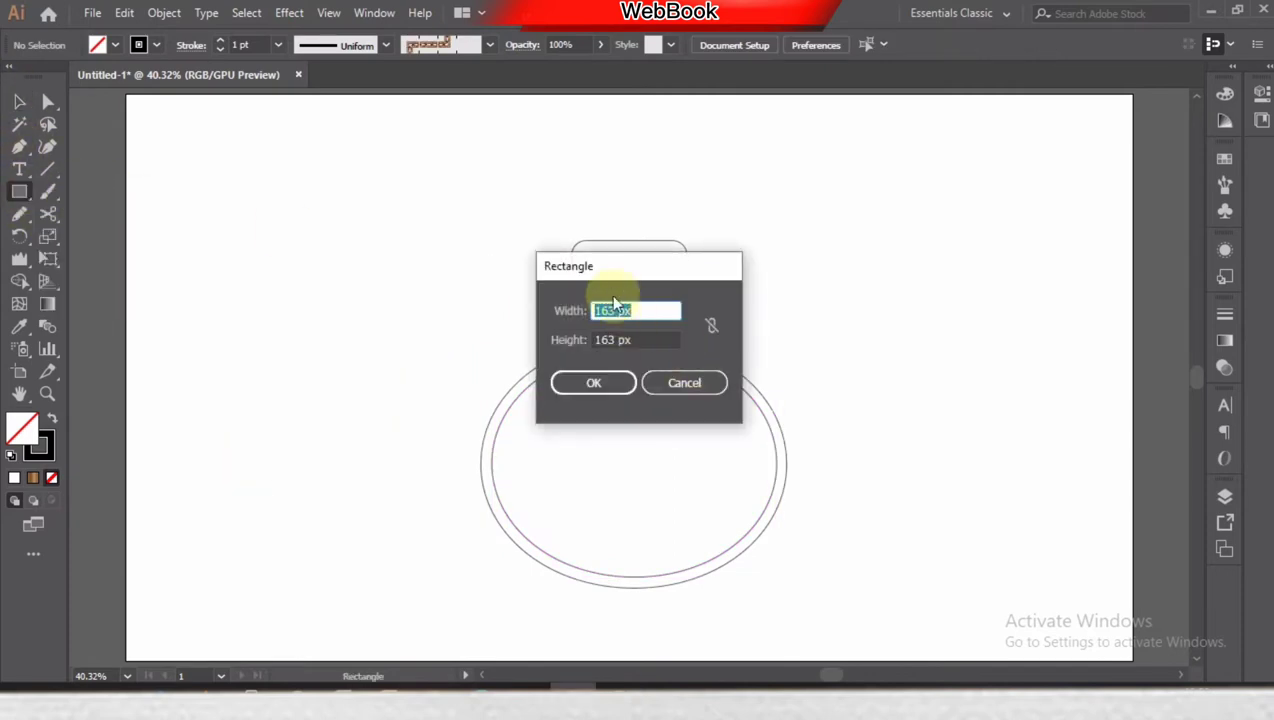
pyautogui.doubleClick(617, 339)
pyautogui.write('14')
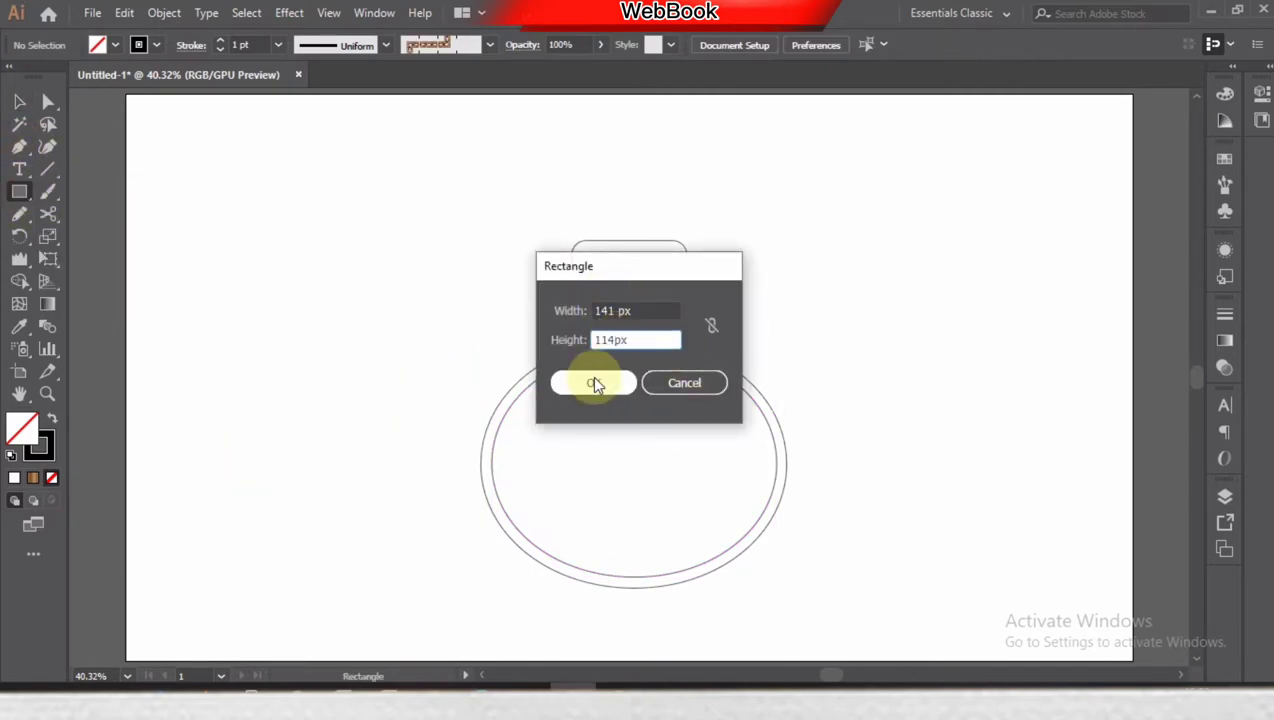
pyautogui.click(595, 385)
# Move the rectangle to the upper left and scale its bottom anchors into a trapezoid.
pyautogui.click(19, 101)
pyautogui.moveTo(128, 193); pyautogui.dragTo(317, 166)
pyautogui.click(48, 101)
pyautogui.click(249, 212)
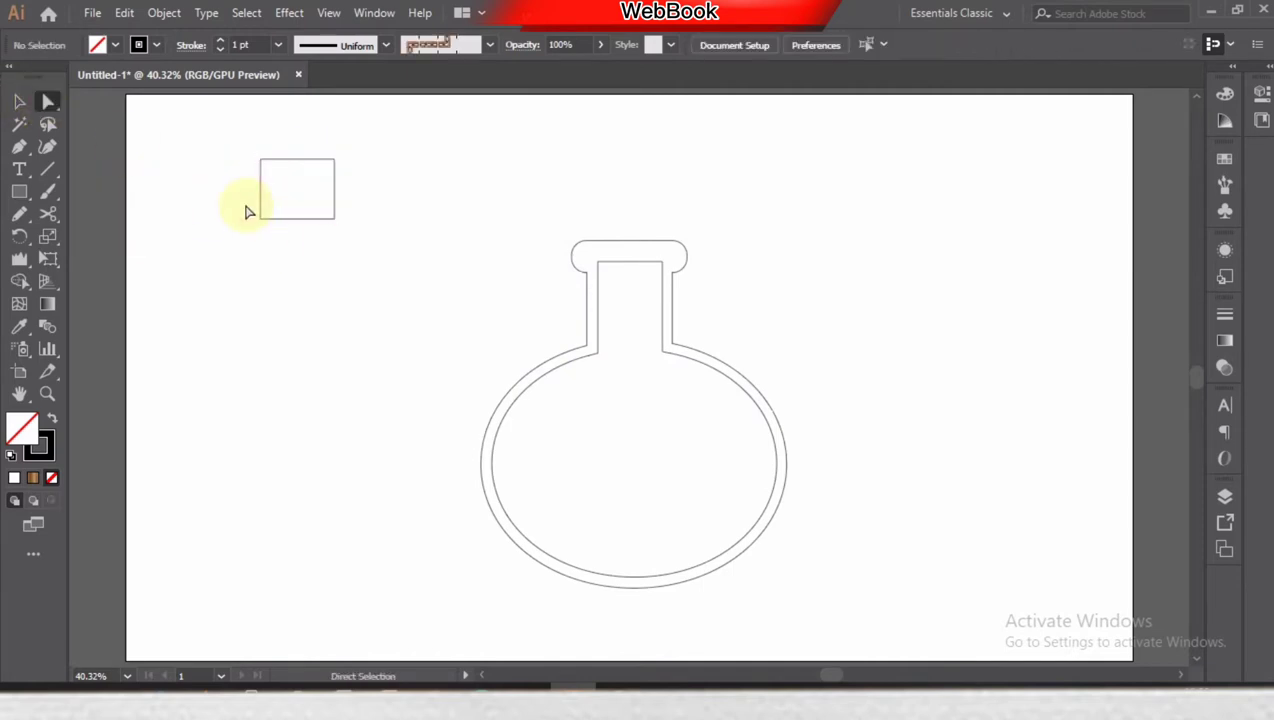
pyautogui.moveTo(249, 212); pyautogui.dragTo(360, 245)
pyautogui.click(48, 240)
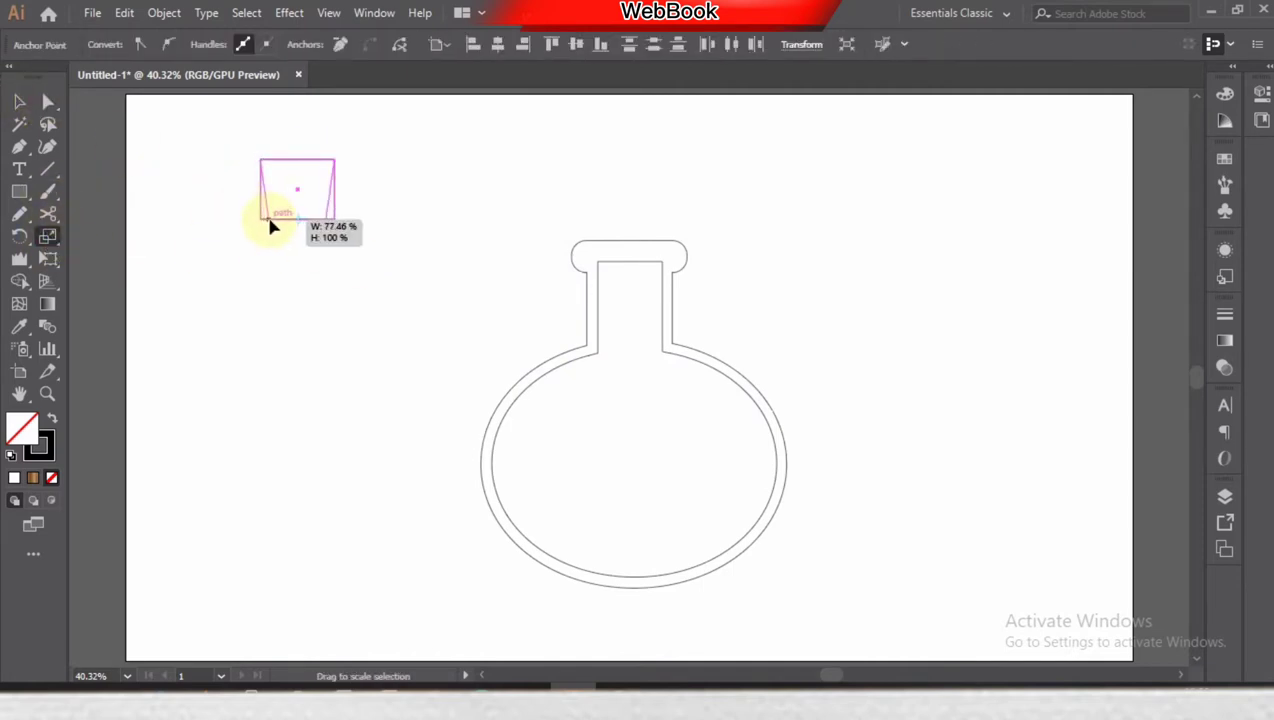
pyautogui.moveTo(267, 228); pyautogui.dragTo(268, 228)
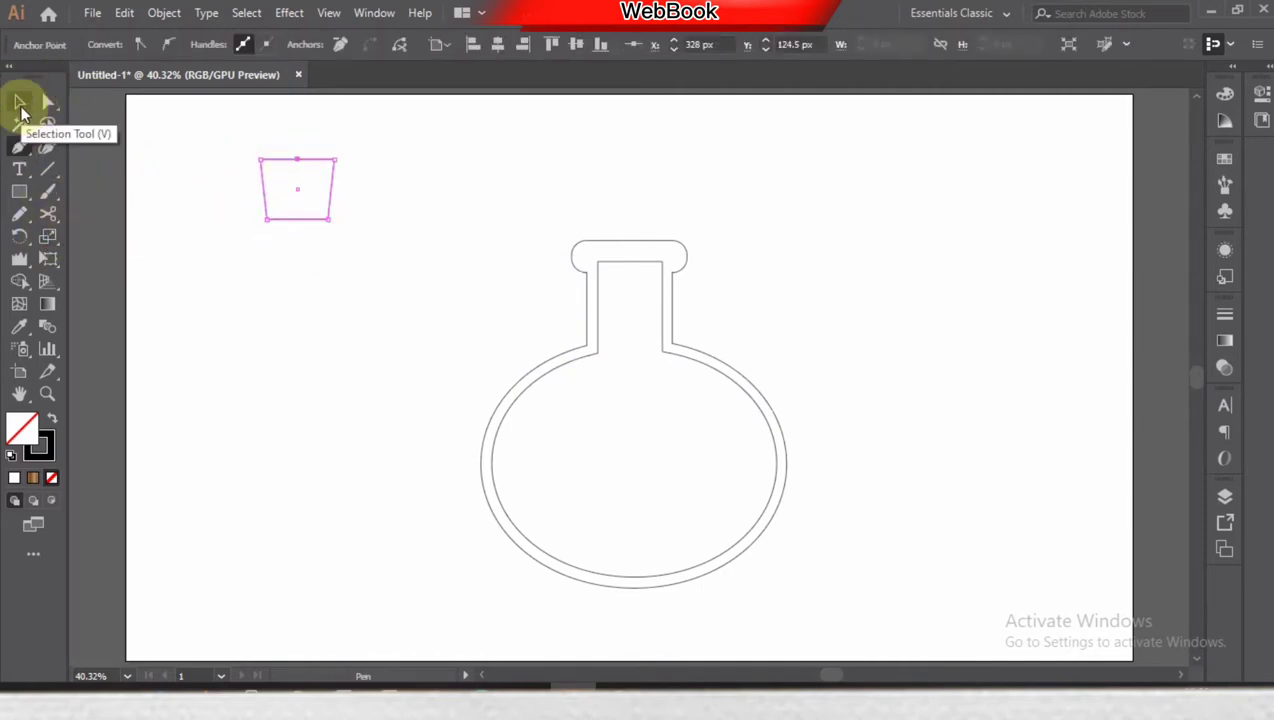
# Curve the trapezoid's top edge and round its corners.
pyautogui.click(48, 101)
pyautogui.moveTo(298, 160); pyautogui.dragTo(296, 228)
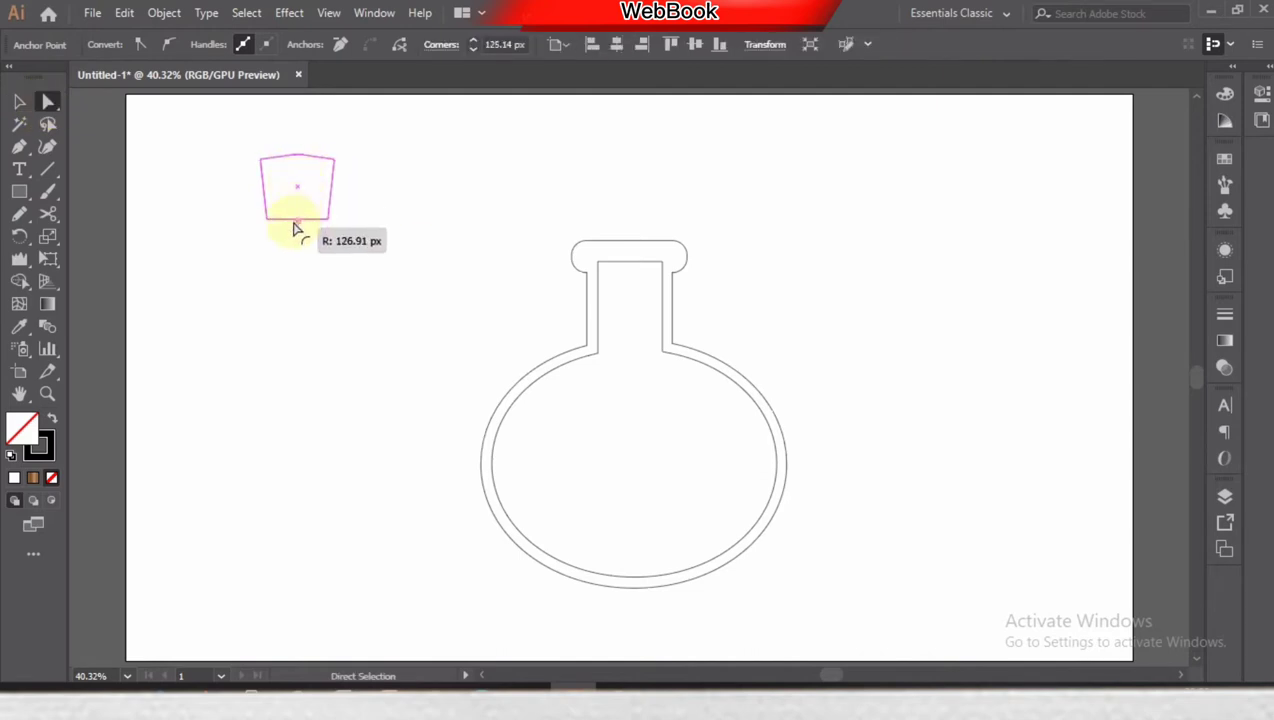
pyautogui.click(19, 101)
pyautogui.click(253, 128)
pyautogui.moveTo(253, 128); pyautogui.dragTo(345, 230)
pyautogui.click(48, 101)
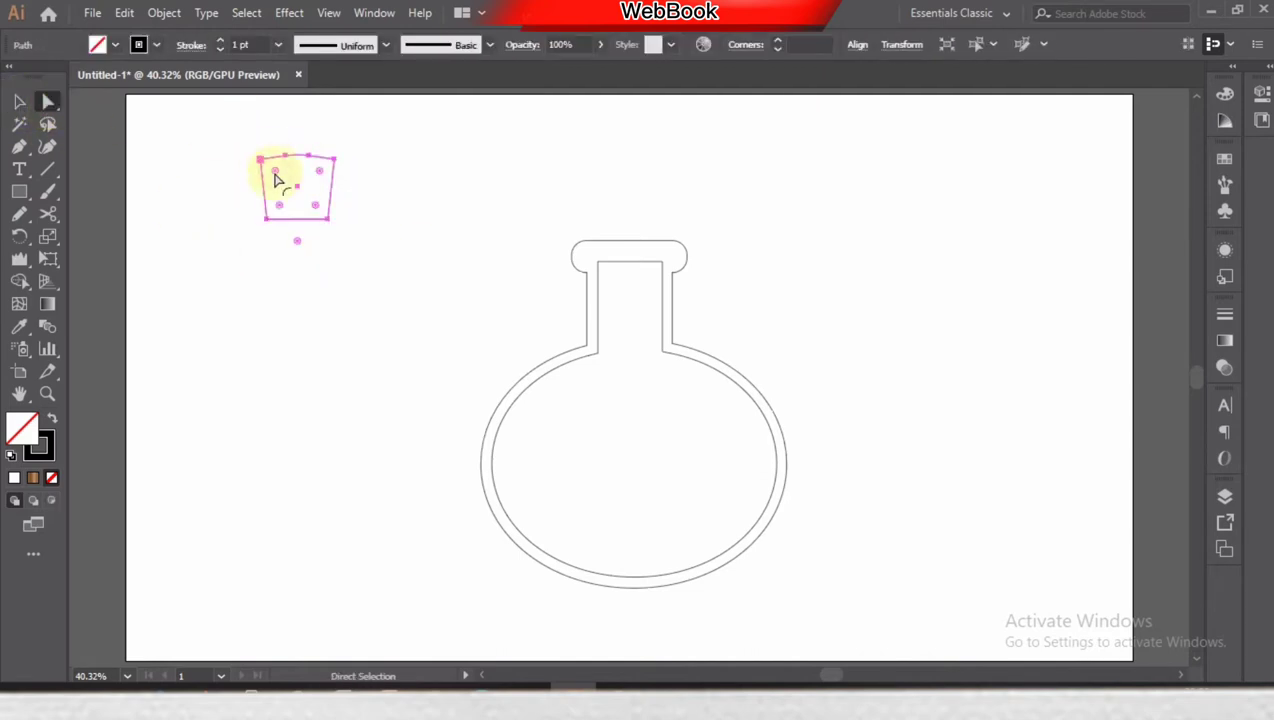
pyautogui.moveTo(275, 178); pyautogui.dragTo(272, 175)
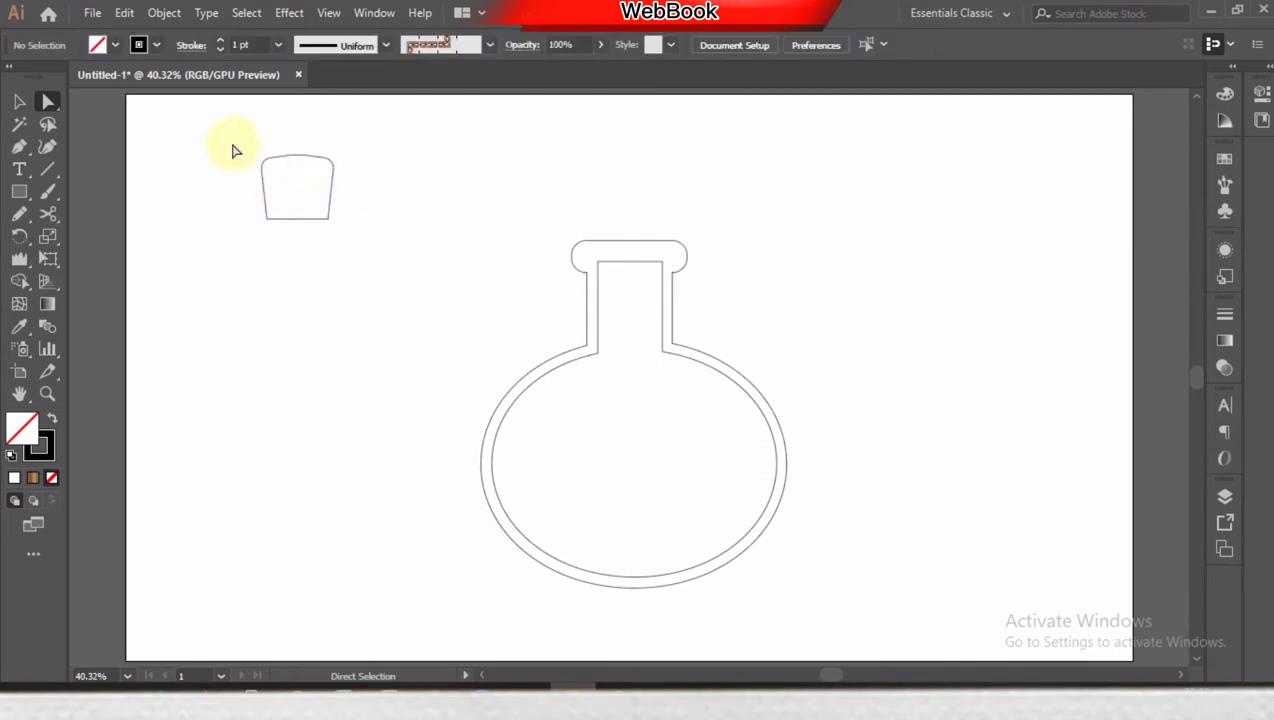
# Place the tapered cork into the bottle neck.
pyautogui.click(19, 101)
pyautogui.moveTo(314, 218)
pyautogui.mouseDown()
pyautogui.moveTo(595, 250)
pyautogui.moveTo(648, 280)
pyautogui.mouseUp()
pyautogui.click(477, 229)
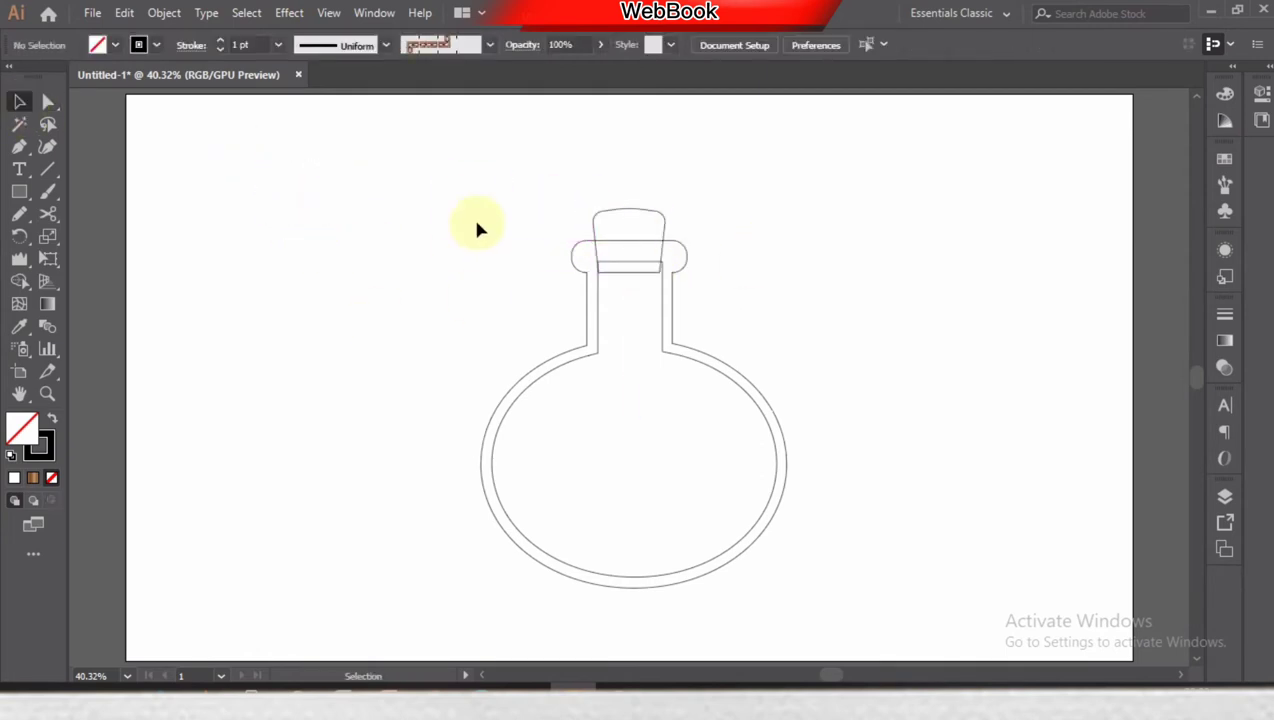
pyautogui.click(19, 146)
# Draw a wide flat ellipse under the bottle base.
pyautogui.click(19, 191)
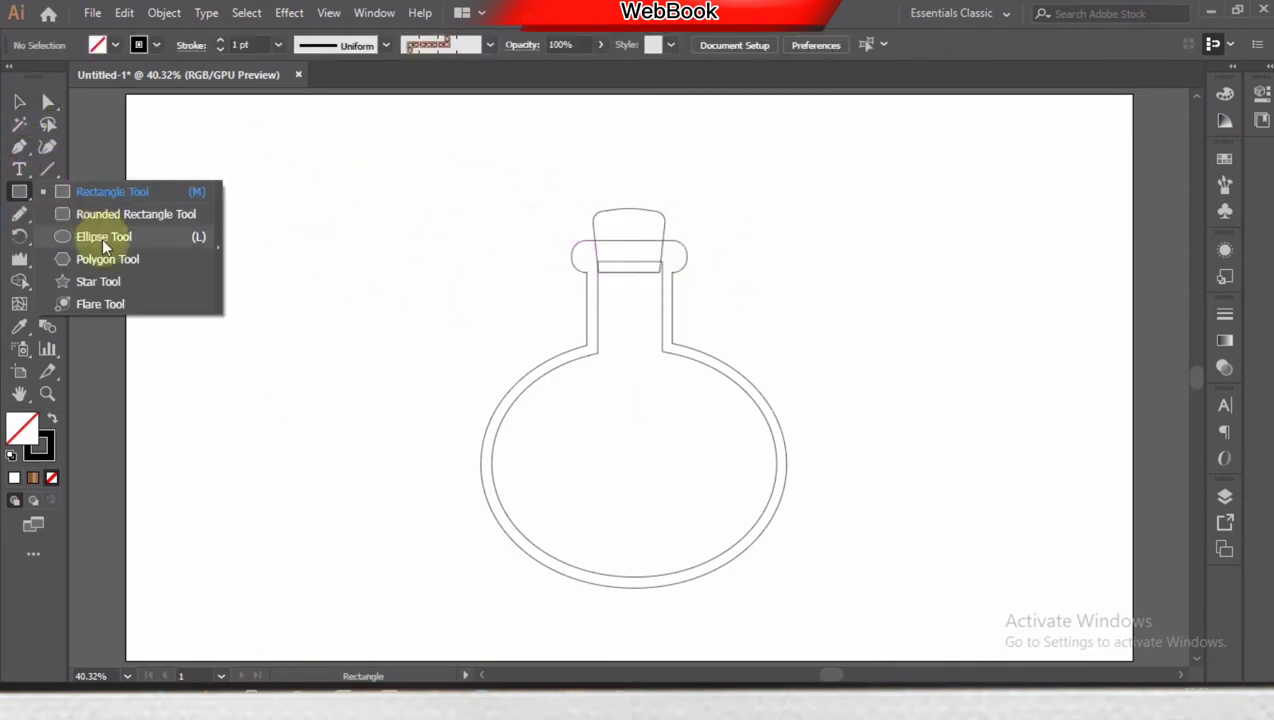
pyautogui.click(102, 242)
pyautogui.moveTo(572, 601); pyautogui.dragTo(776, 597)
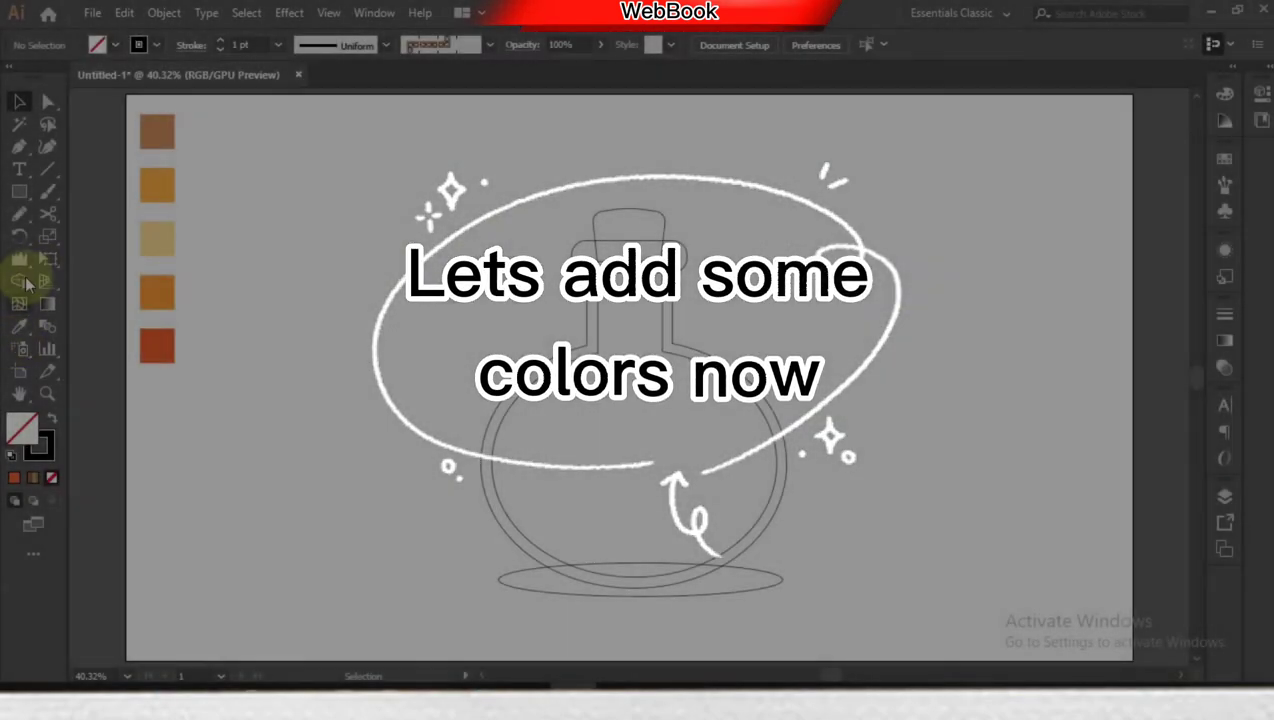
pyautogui.click(19, 281)
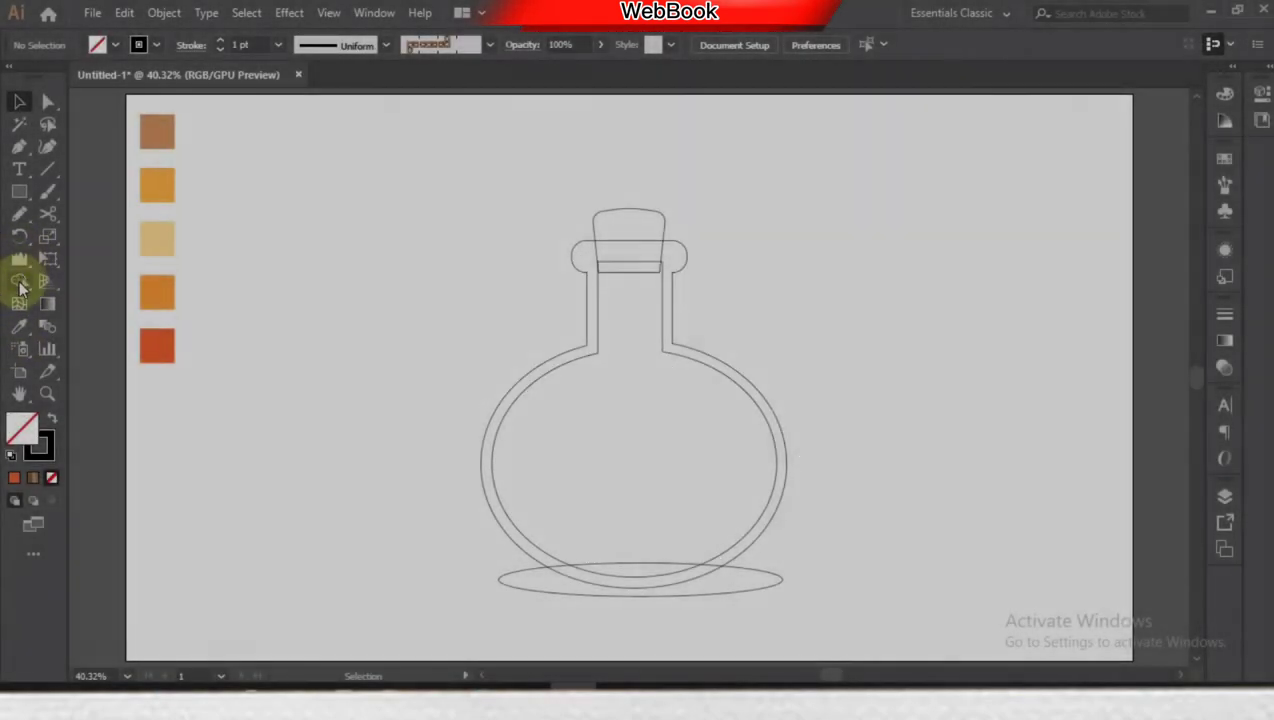
# Fill the cap with the brown swatch and the inner bottle with orange.
pyautogui.click(20, 106)
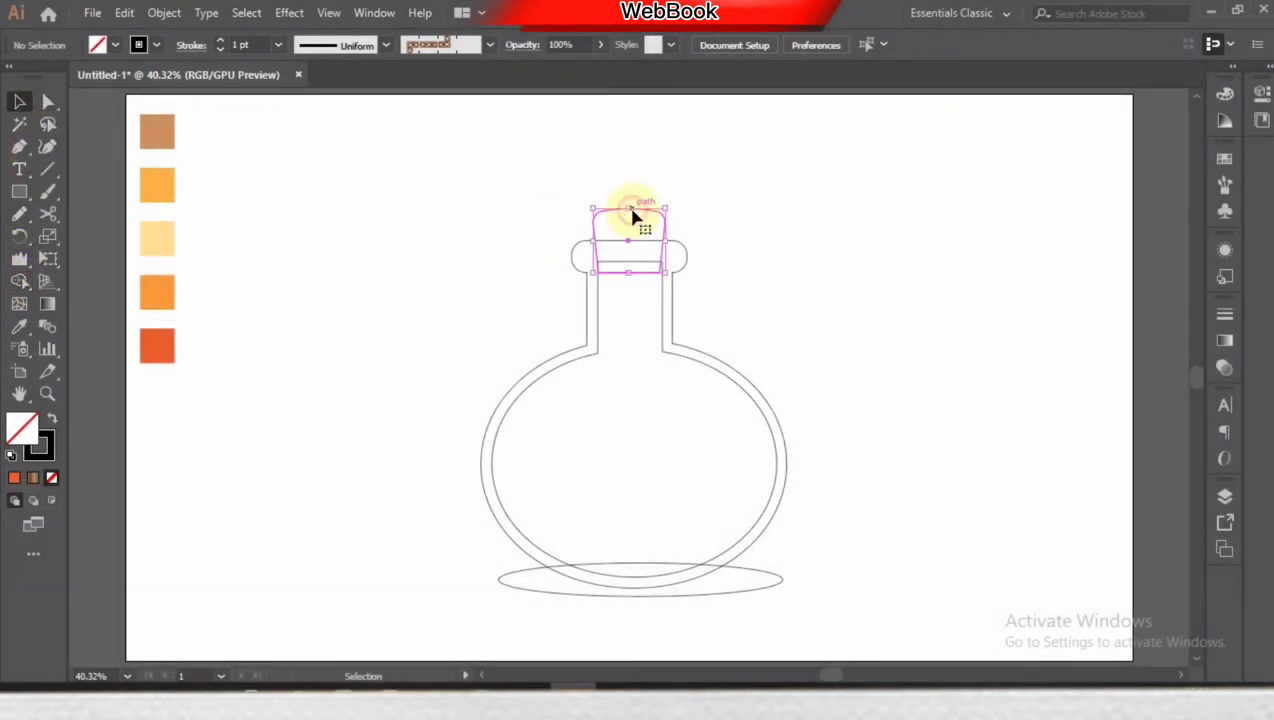
pyautogui.click(632, 215)
pyautogui.click(157, 131)
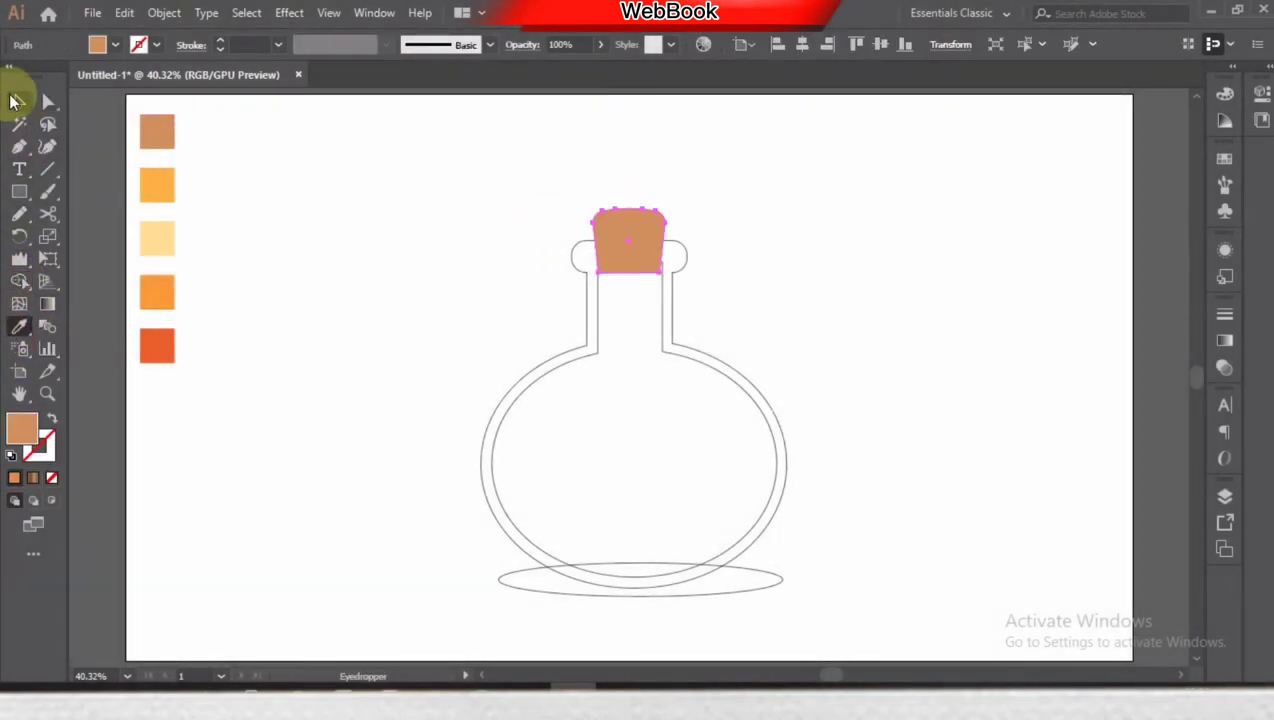
pyautogui.click(630, 584)
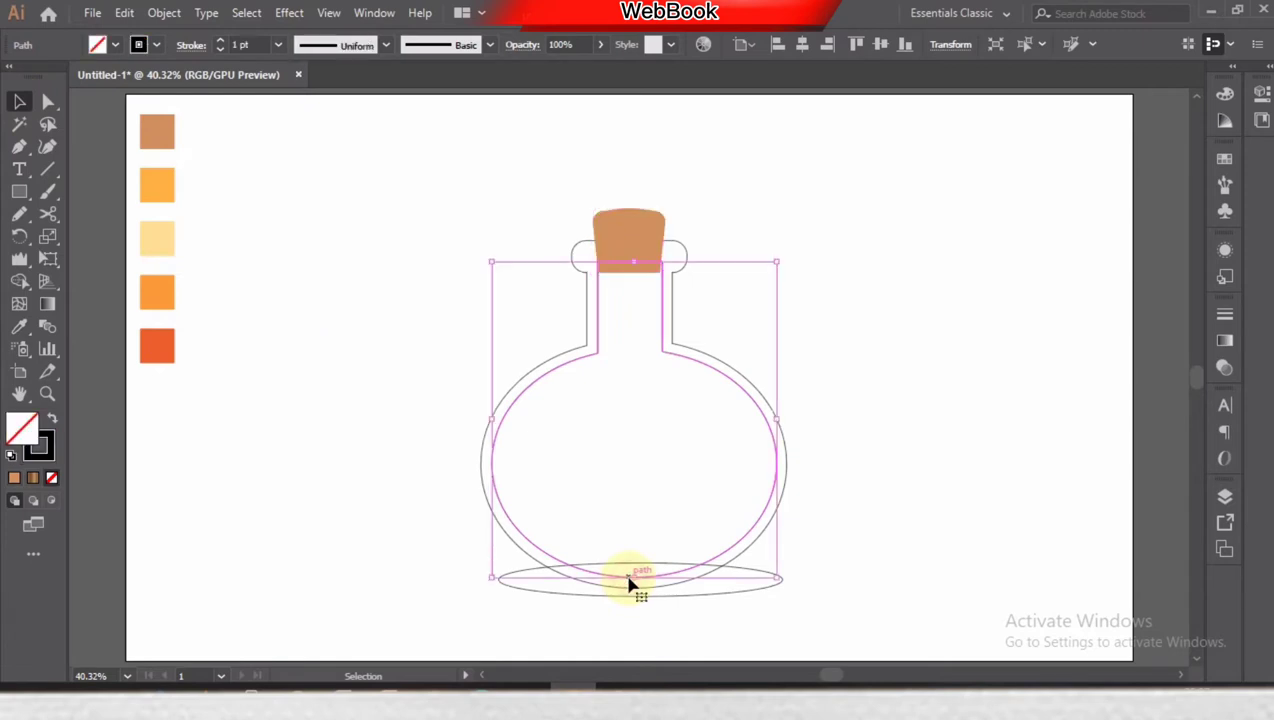
pyautogui.click(19, 326)
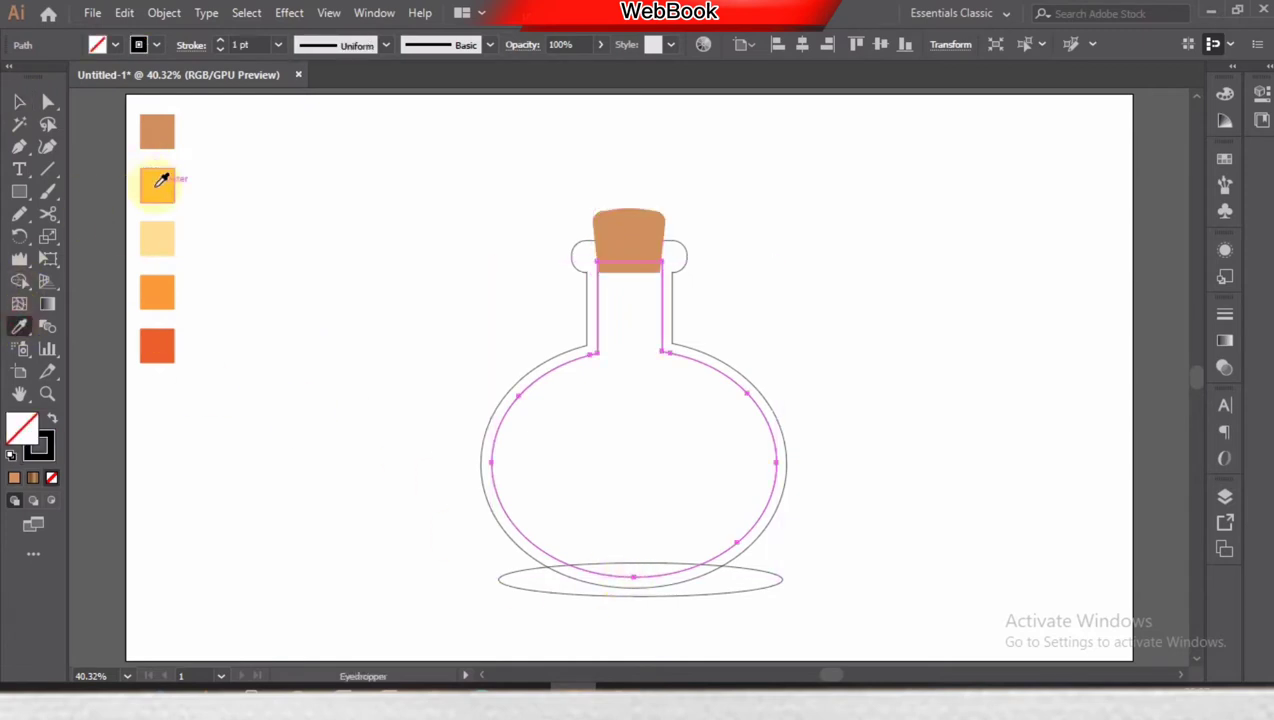
pyautogui.click(160, 181)
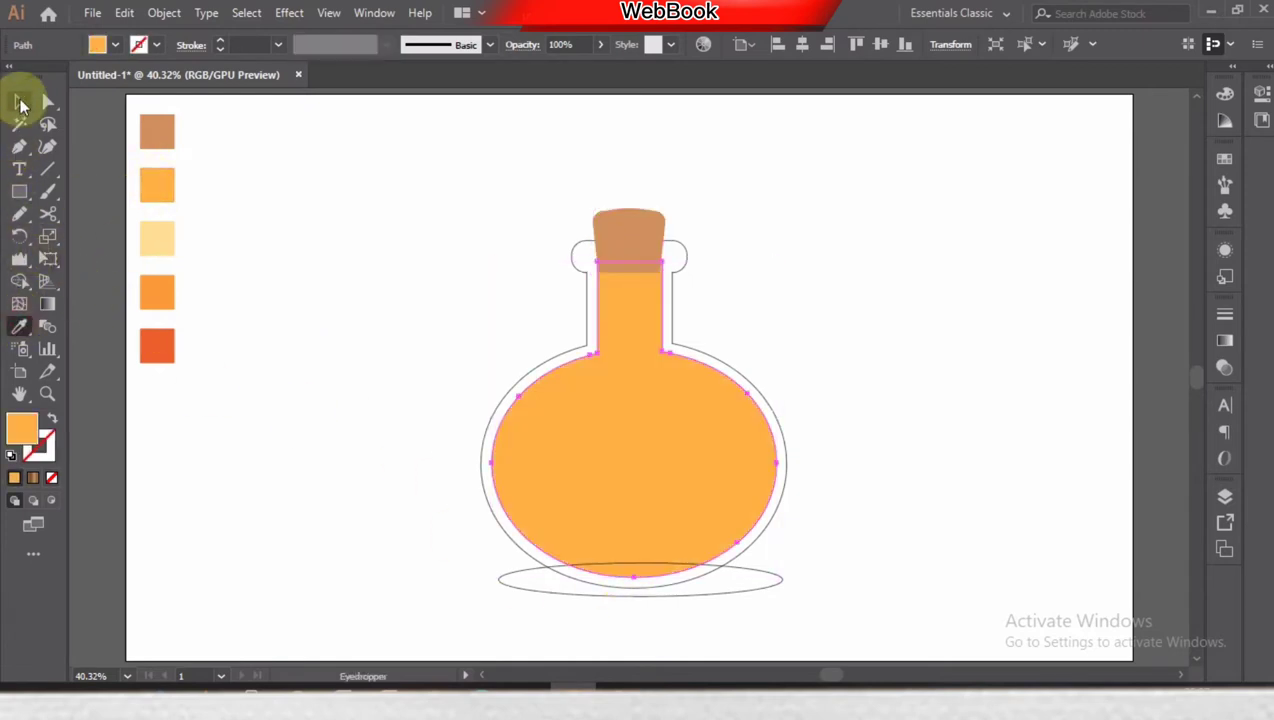
# Send the shadow ellipse behind the bottle via Arrange > Send to Back.
pyautogui.click(19, 101)
pyautogui.hotkey('ctrl', 'shift', 'a')
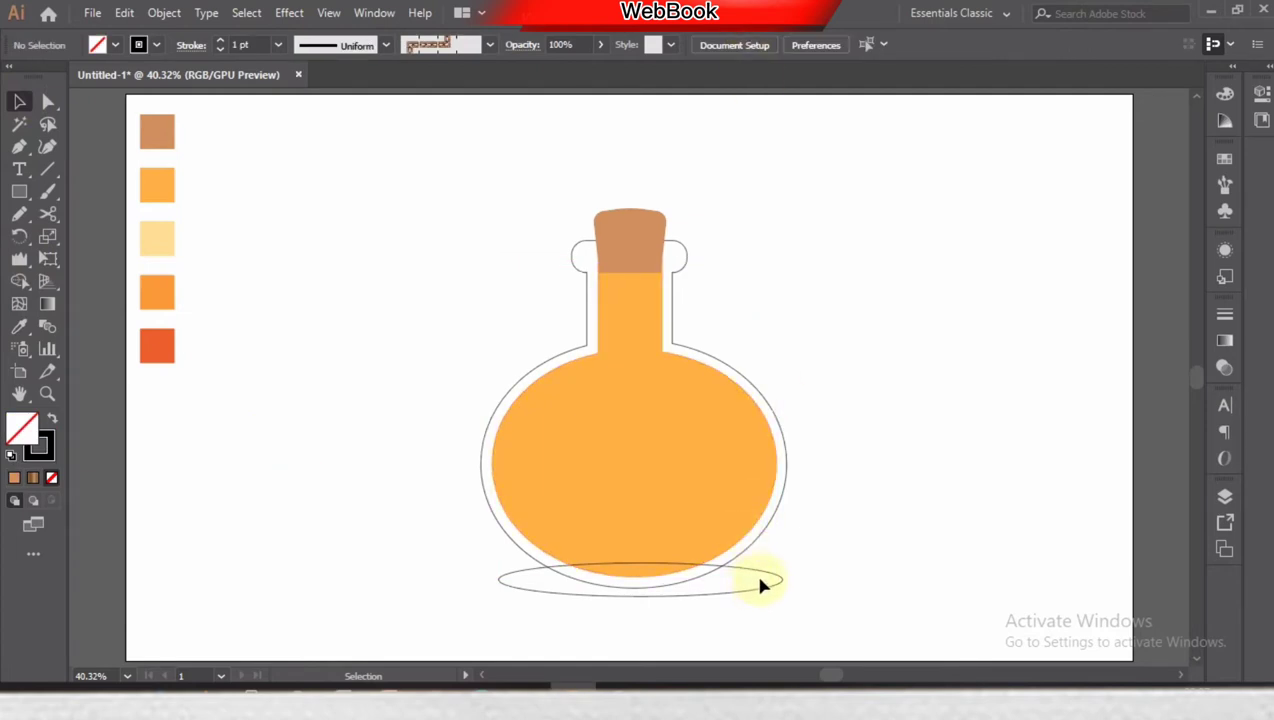
pyautogui.click(770, 578)
pyautogui.rightClick(769, 577)
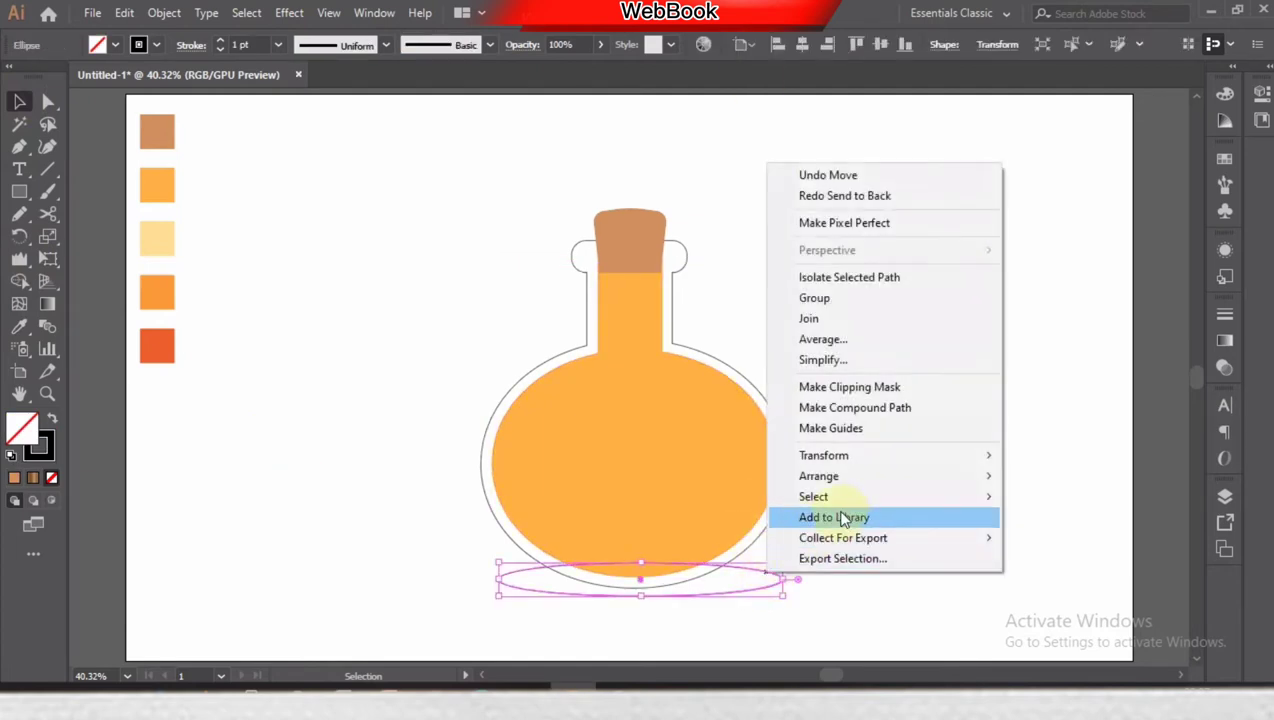
pyautogui.moveTo(819, 476)
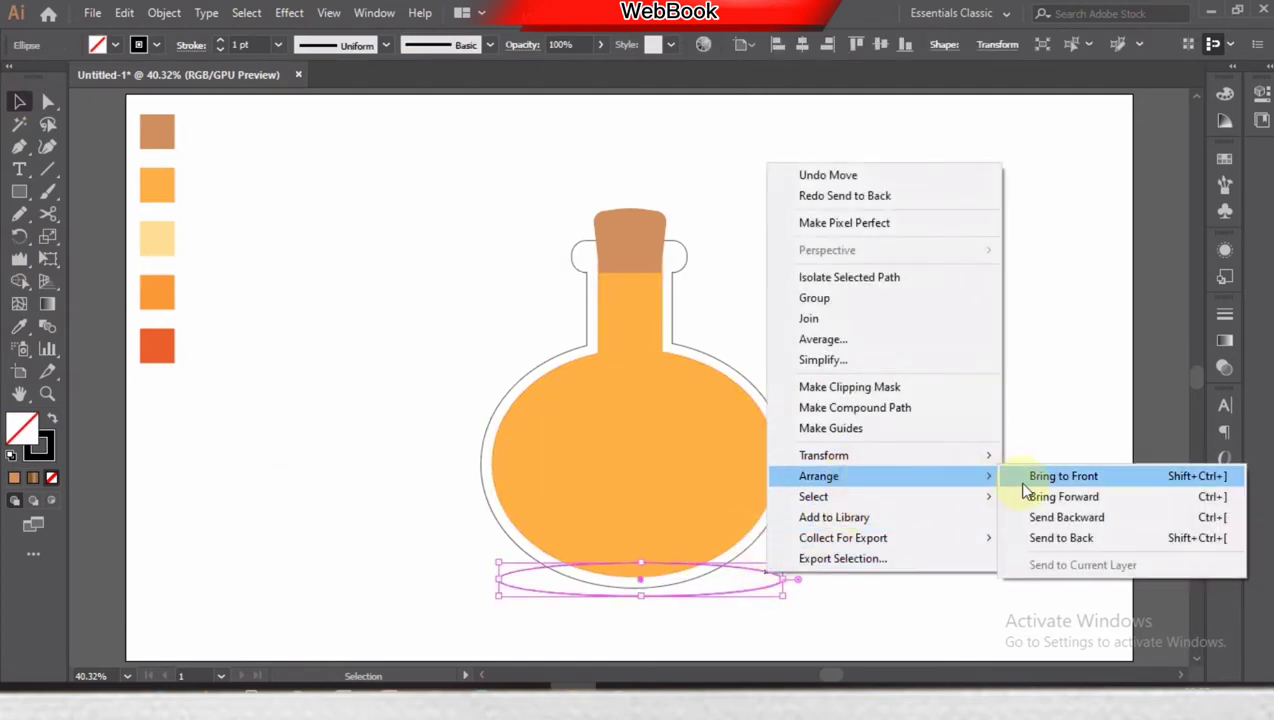
pyautogui.click(1037, 537)
# Give the outer bottle outline a #ffffff fill at 47% opacity.
pyautogui.click(1033, 541)
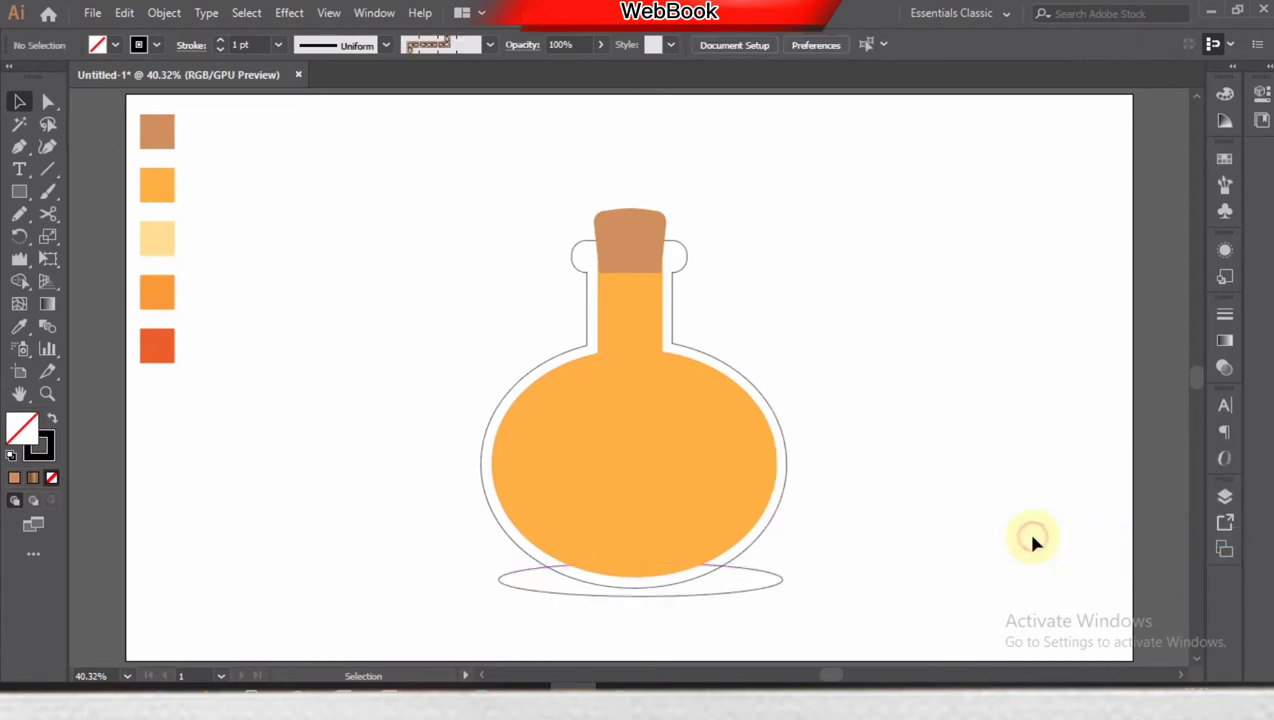
pyautogui.click(677, 281)
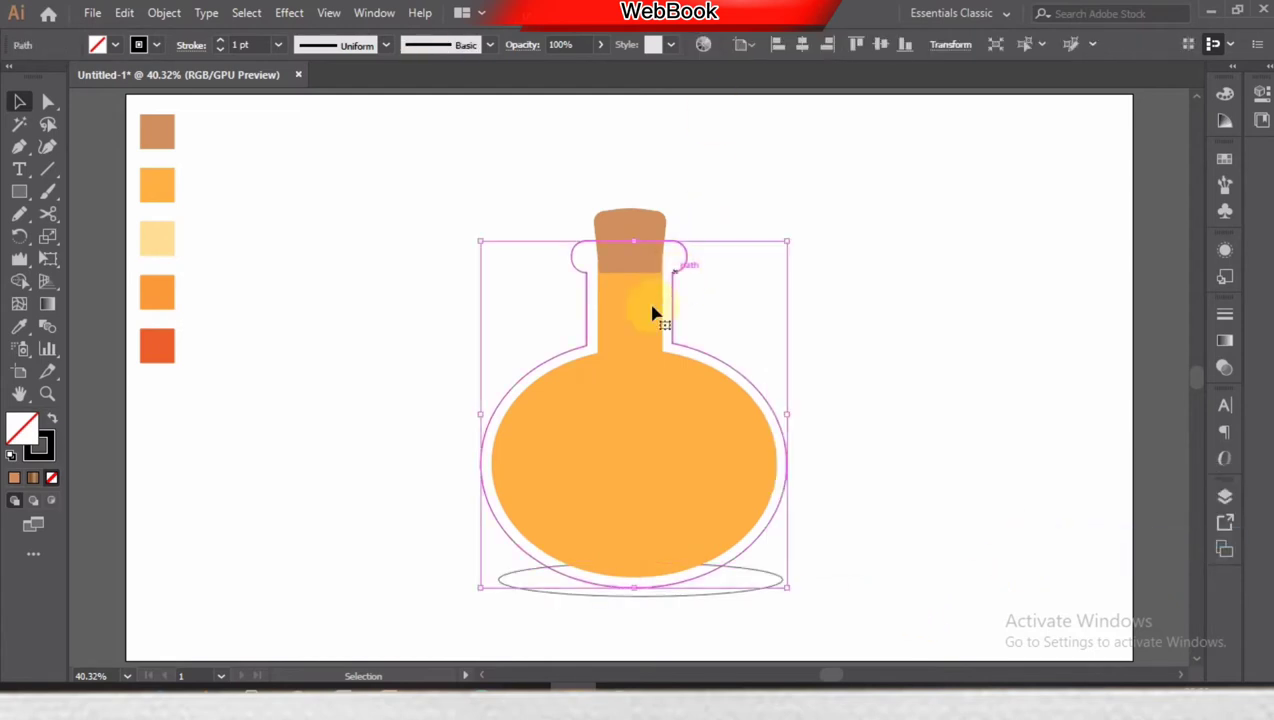
pyautogui.doubleClick(13, 446)
pyautogui.write('ffffff')
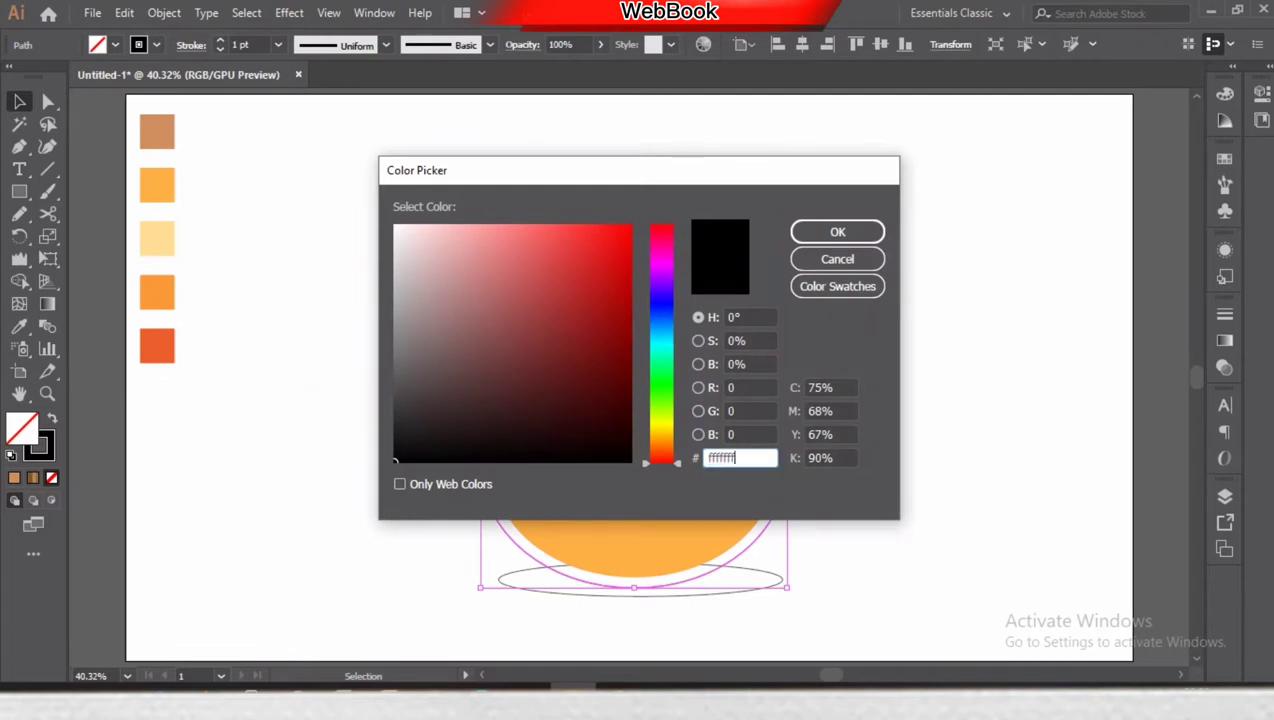
pyautogui.press('Return')
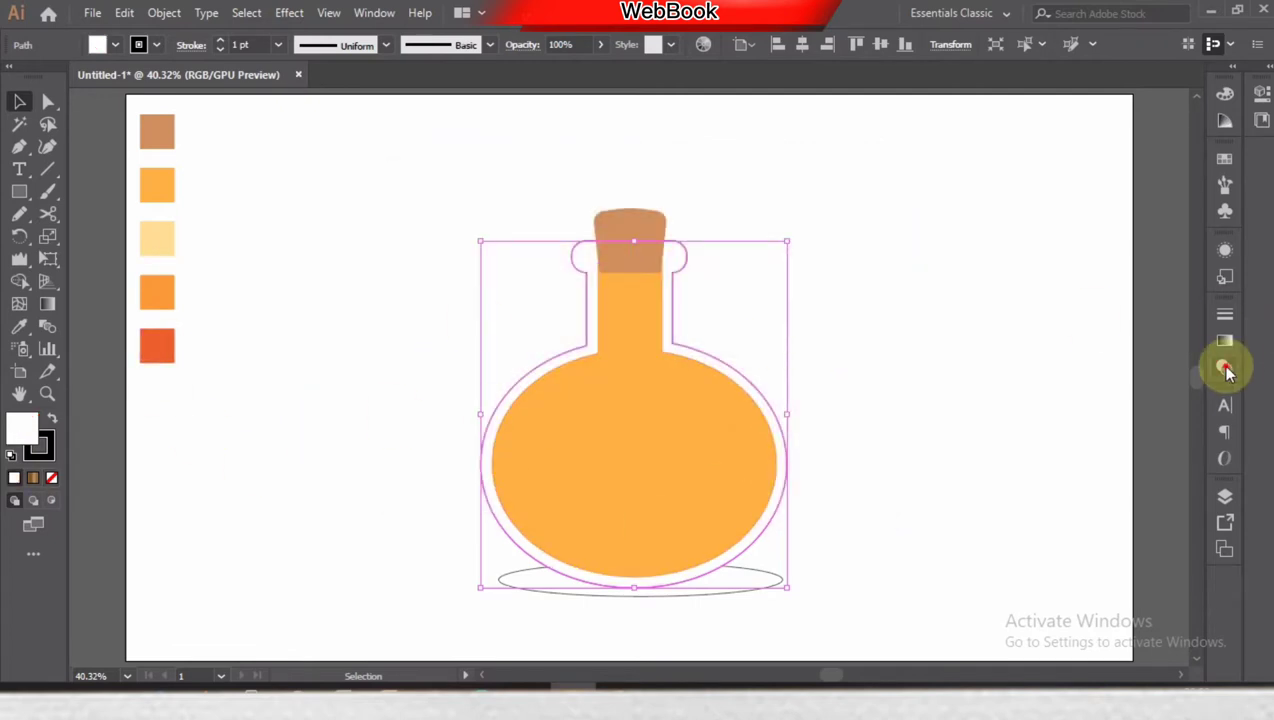
pyautogui.click(1226, 370)
pyautogui.click(1178, 335)
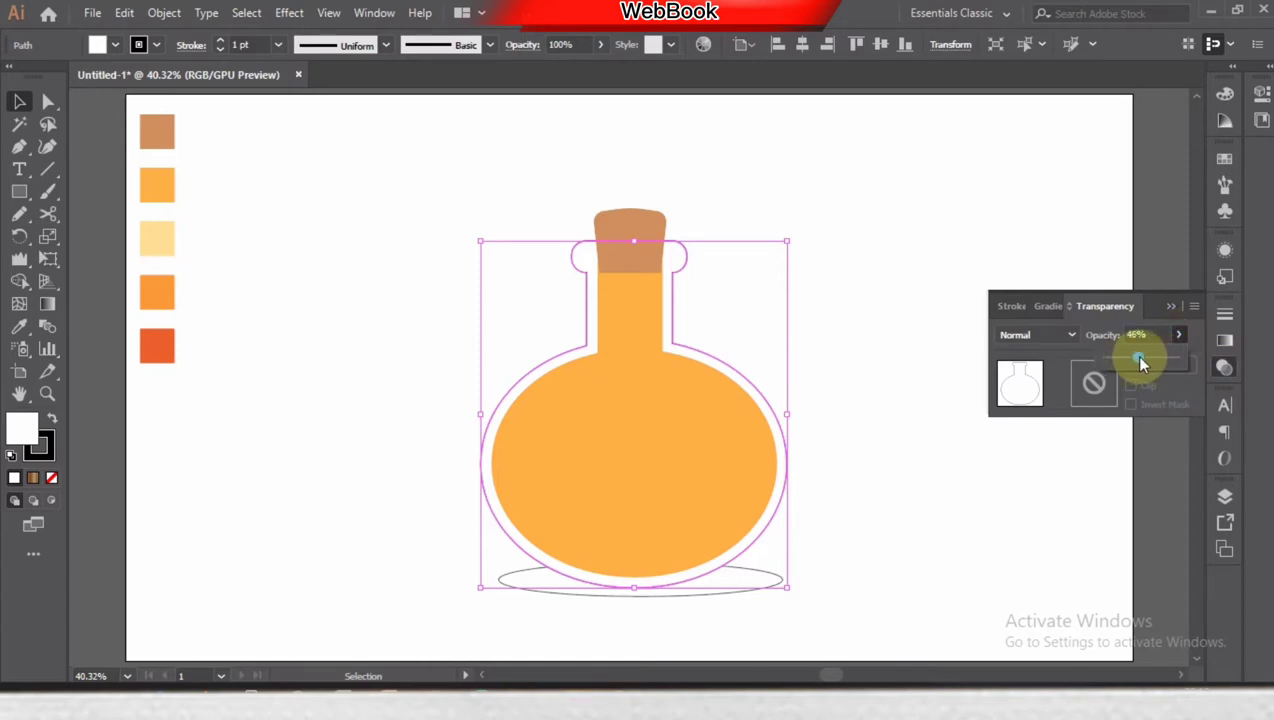
pyautogui.moveTo(1141, 363); pyautogui.dragTo(1143, 363)
pyautogui.click(910, 410)
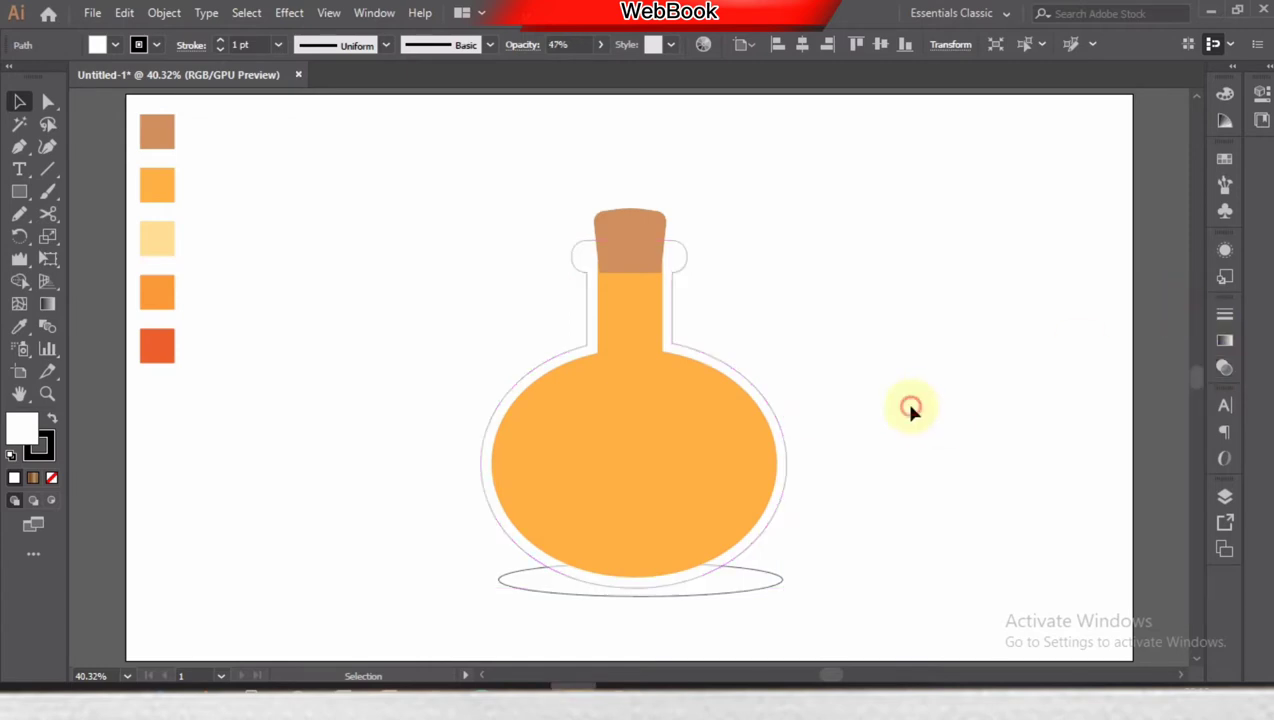
# Draw a hexagon near the swatches and fill it with the light-yellow swatch.
pyautogui.moveTo(276, 219)
pyautogui.mouseDown()
pyautogui.moveTo(305, 268)
pyautogui.moveTo(280, 276)
pyautogui.mouseUp()
pyautogui.press('v')
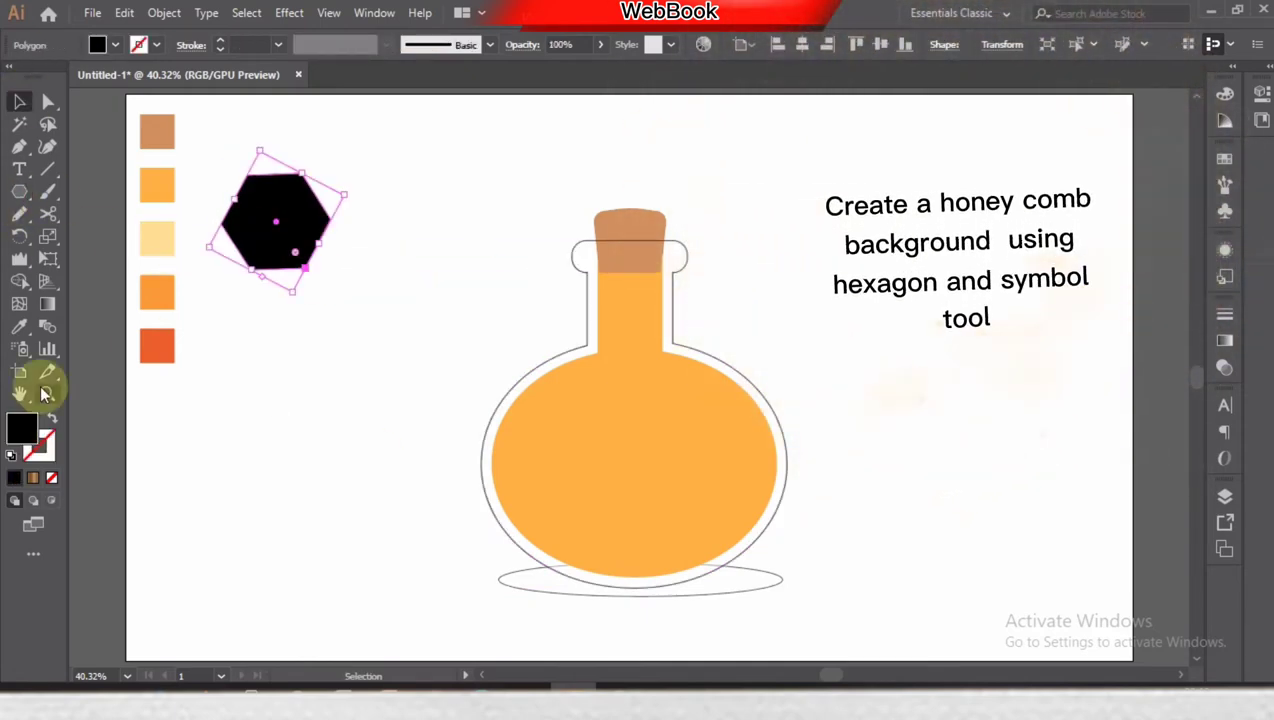
pyautogui.press('i')
pyautogui.click(157, 238)
pyautogui.press('v')
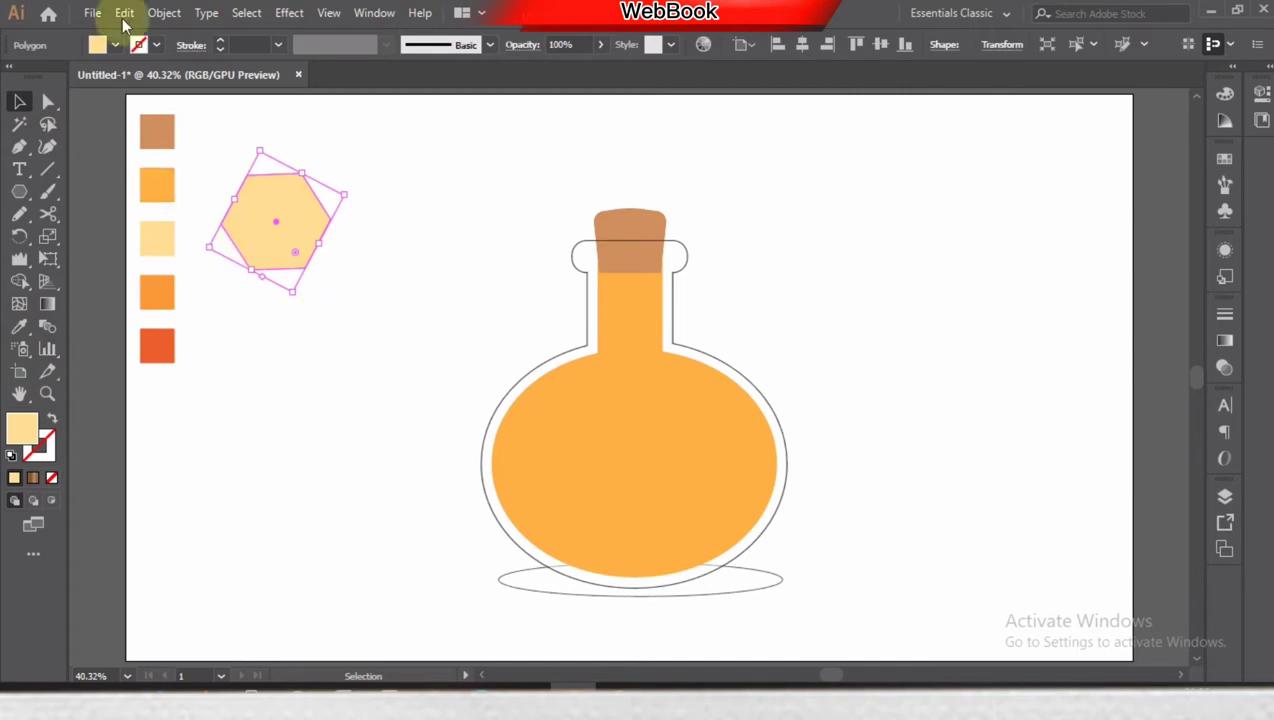
# Apply a -20 px Offset Path to the hexagon and set its fill to FFDE93.
pyautogui.click(164, 13)
pyautogui.click(492, 521)
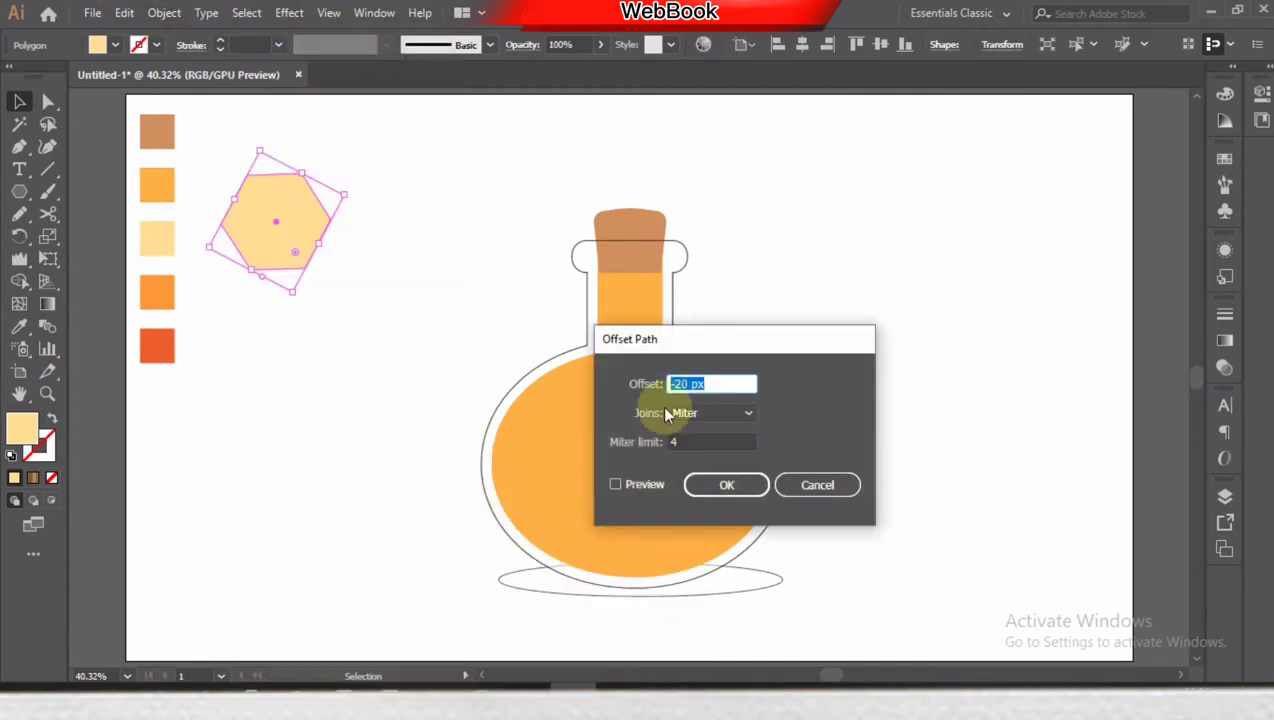
pyautogui.click(726, 487)
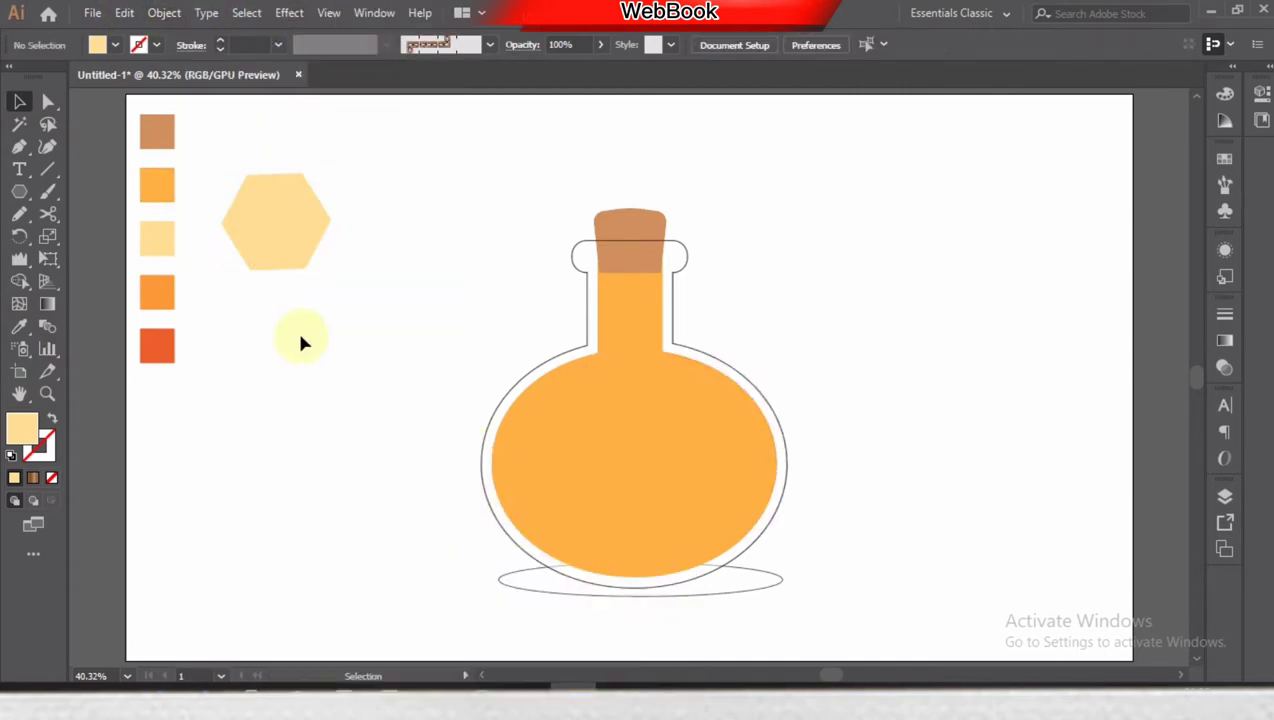
pyautogui.doubleClick(18, 432)
pyautogui.click(752, 458)
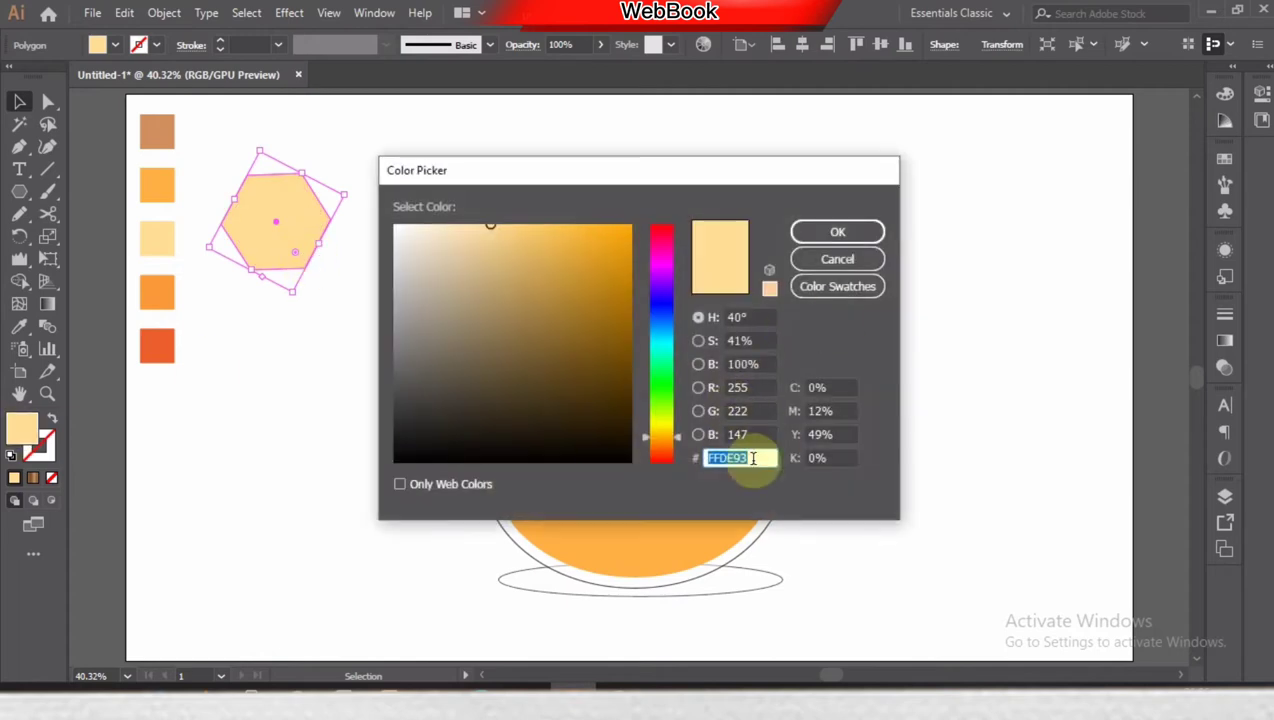
pyautogui.press('Return')
pyautogui.click(296, 354)
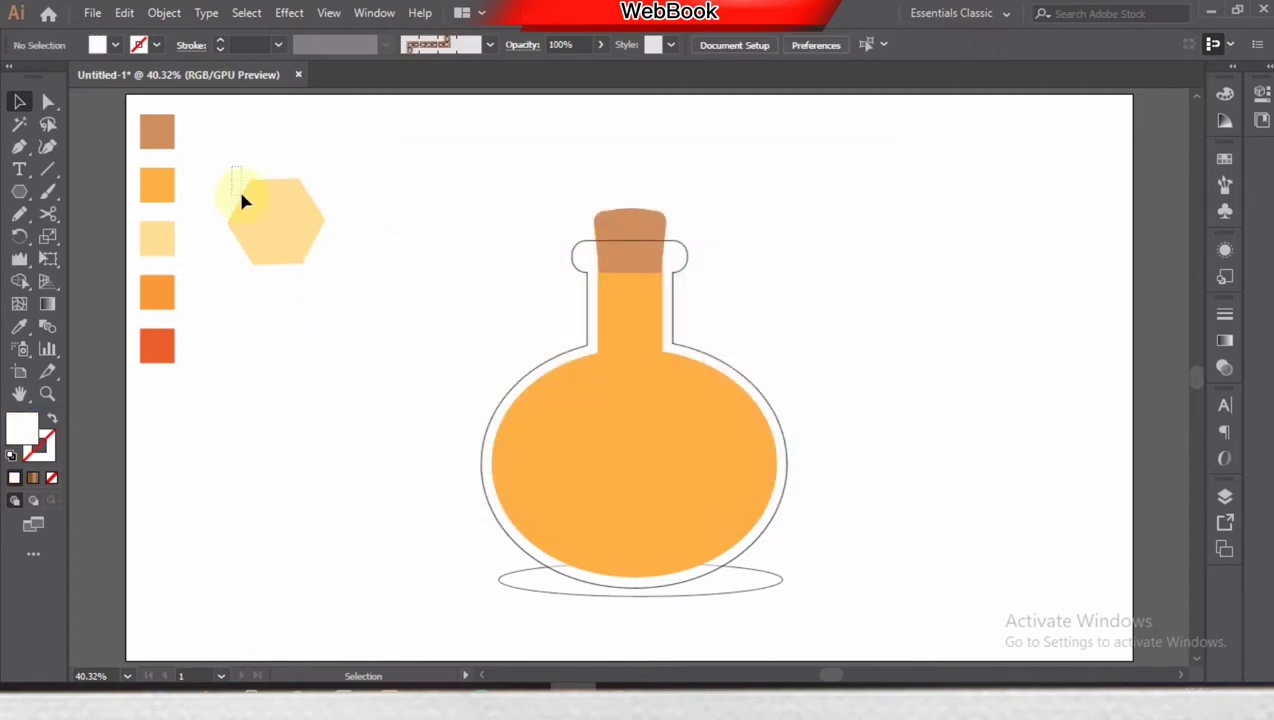
# Cut a dark chevron sliver from an offset hexagon copy using Shape Builder, with no stroke.
pyautogui.moveTo(280, 230); pyautogui.dragTo(288, 340)
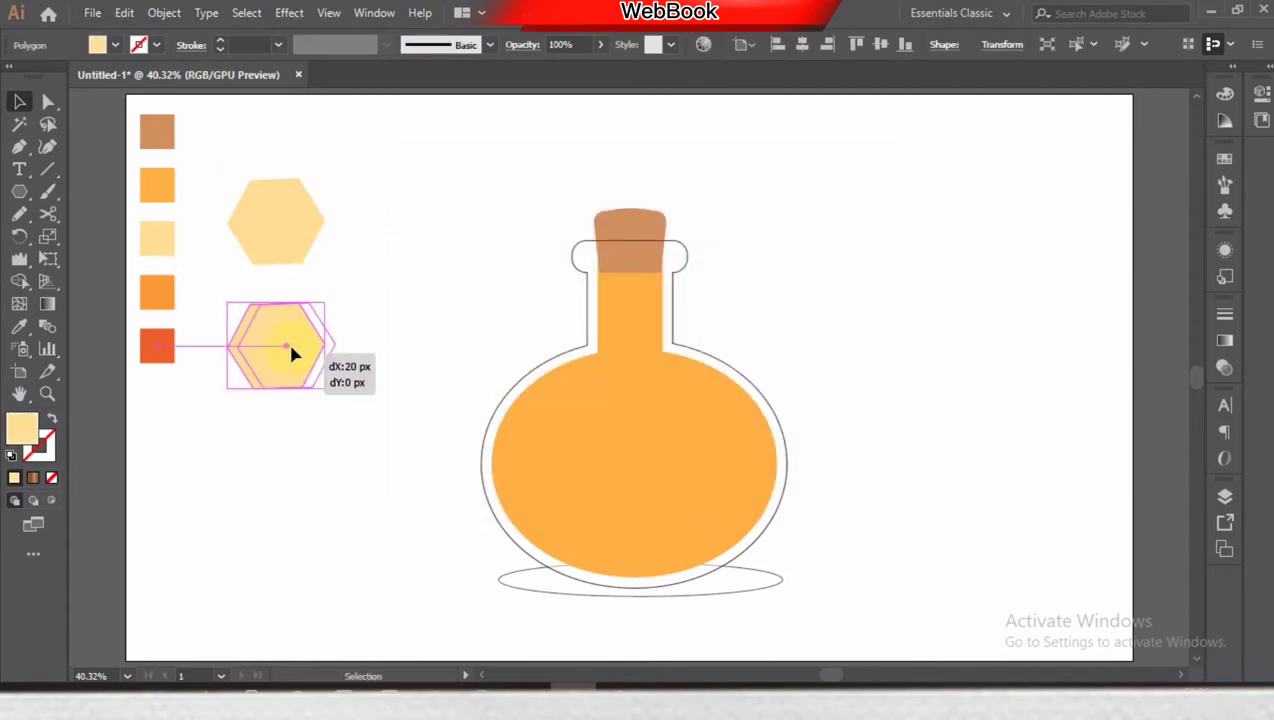
pyautogui.click(19, 281)
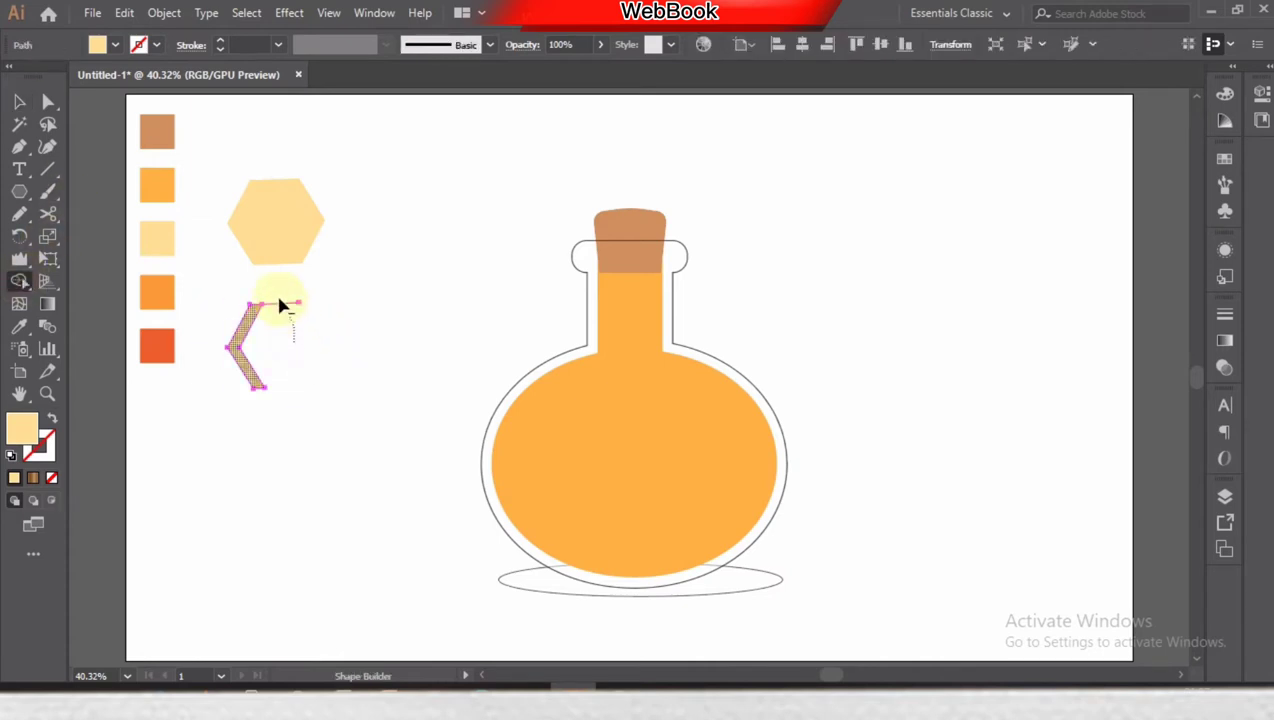
pyautogui.moveTo(282, 305); pyautogui.dragTo(284, 304)
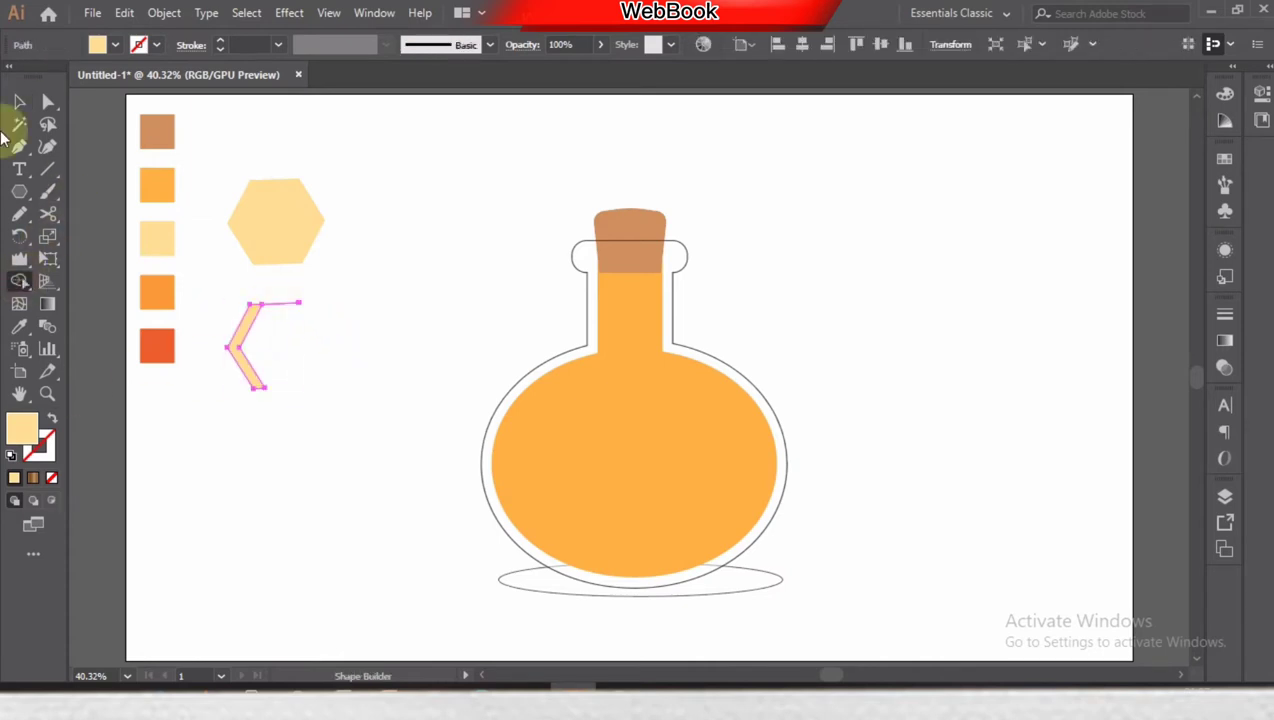
pyautogui.doubleClick(22, 428)
pyautogui.click(611, 458)
pyautogui.click(876, 228)
pyautogui.press('v')
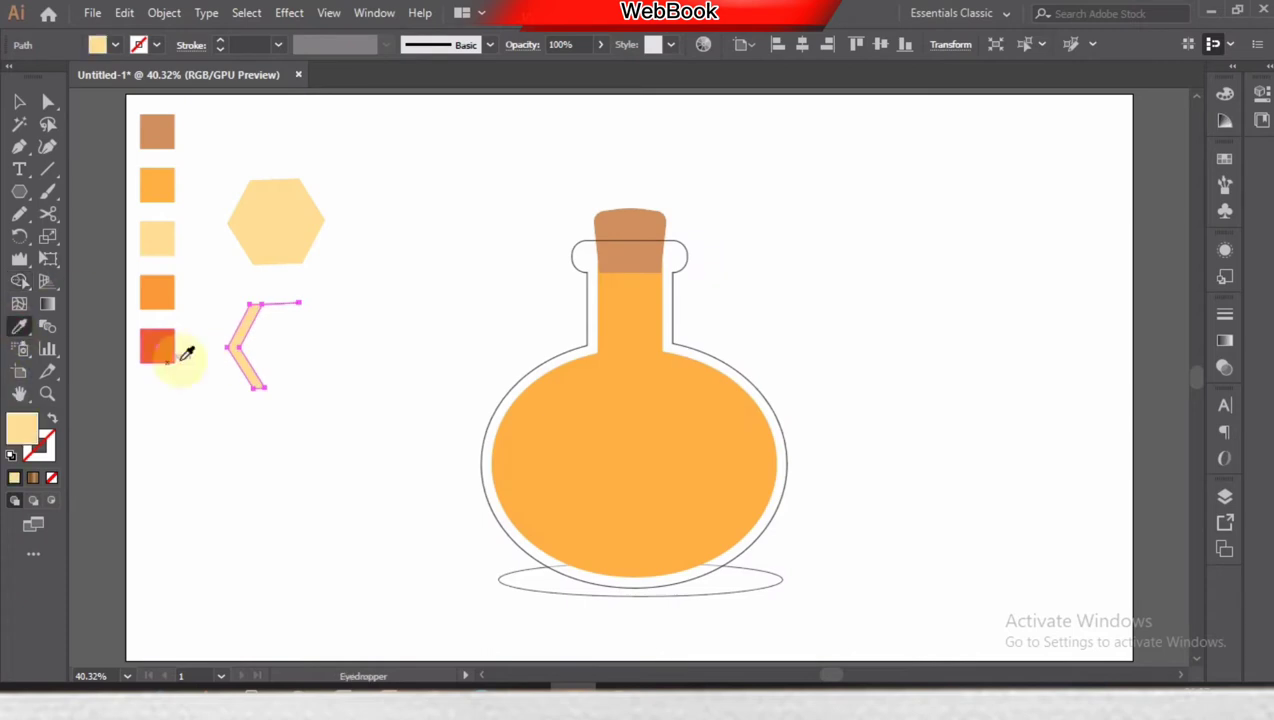
pyautogui.click(11, 455)
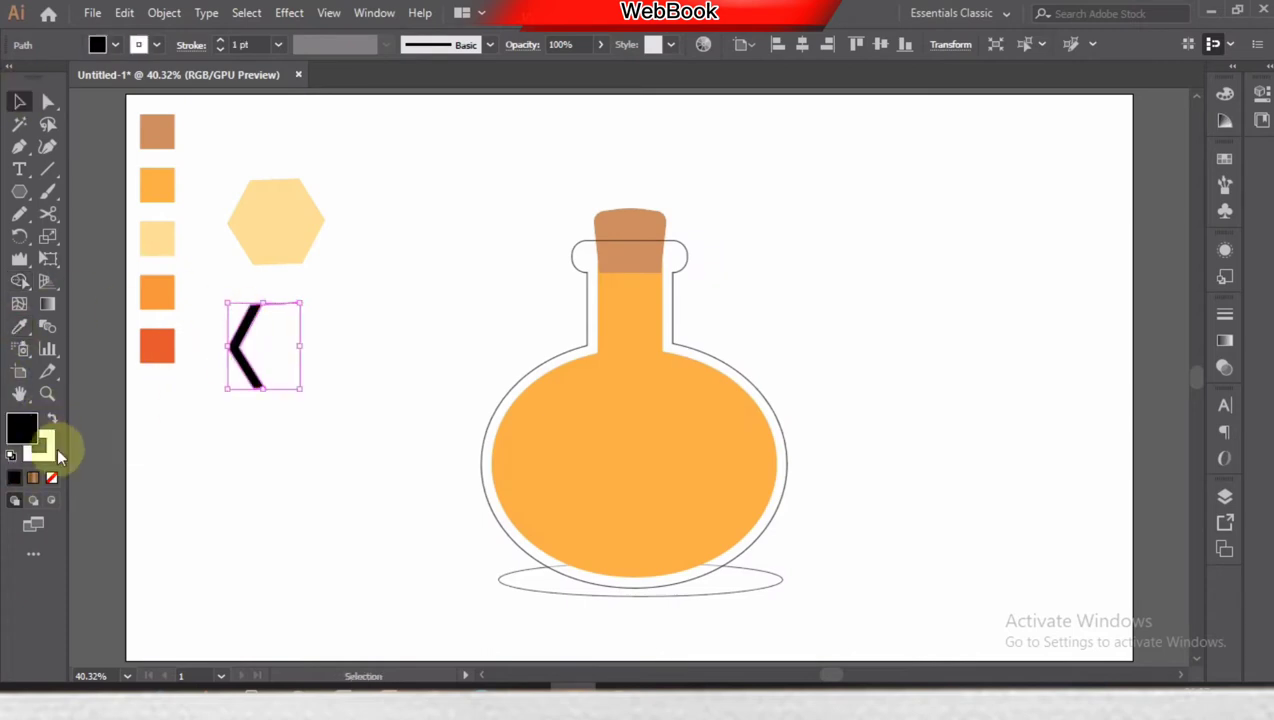
pyautogui.click(51, 477)
# Place the chevron on the hexagon's left edge, blended in Overlay at 38% opacity.
pyautogui.click(1224, 367)
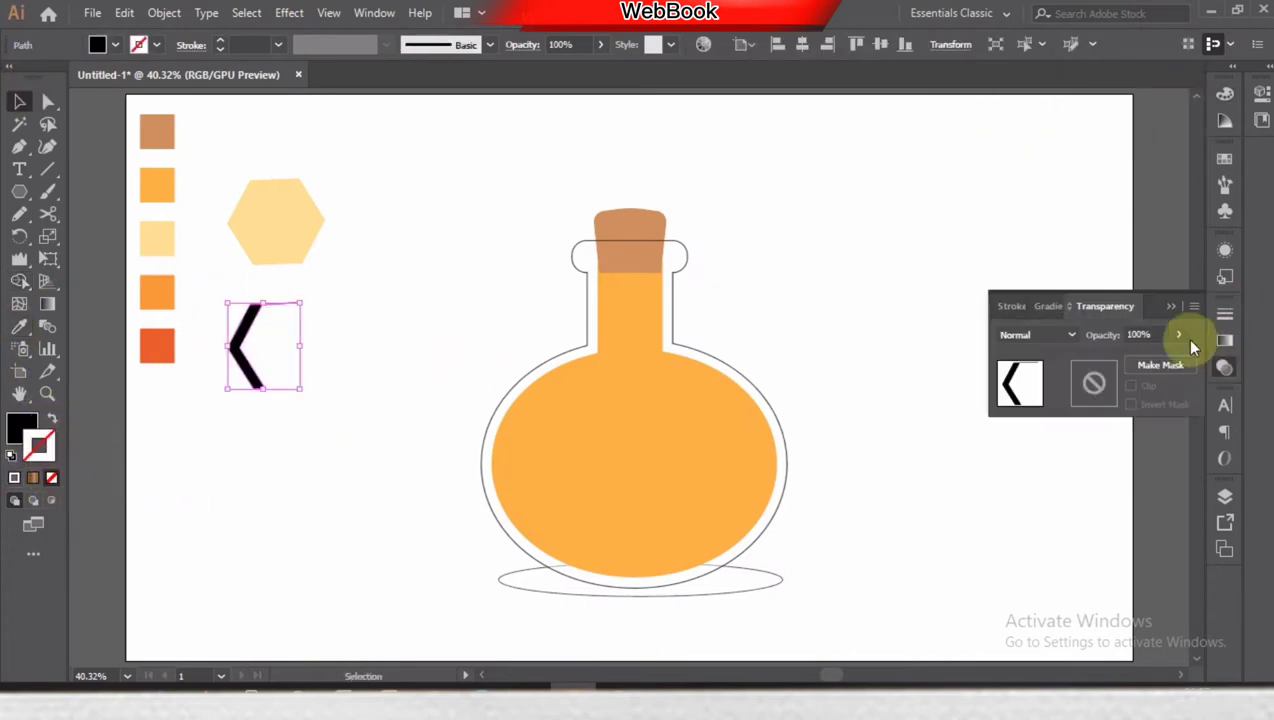
pyautogui.moveTo(256, 390); pyautogui.dragTo(258, 266)
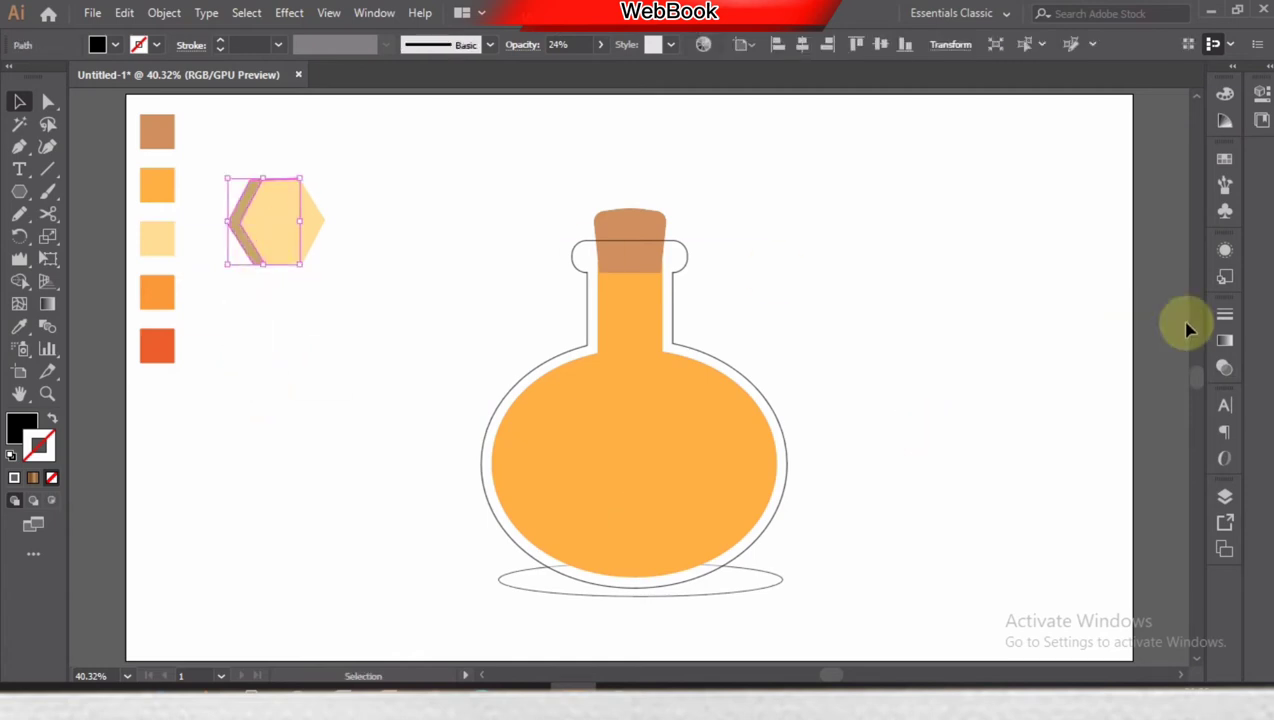
pyautogui.click(1224, 367)
pyautogui.click(1040, 334)
pyautogui.click(1035, 398)
pyautogui.click(1050, 336)
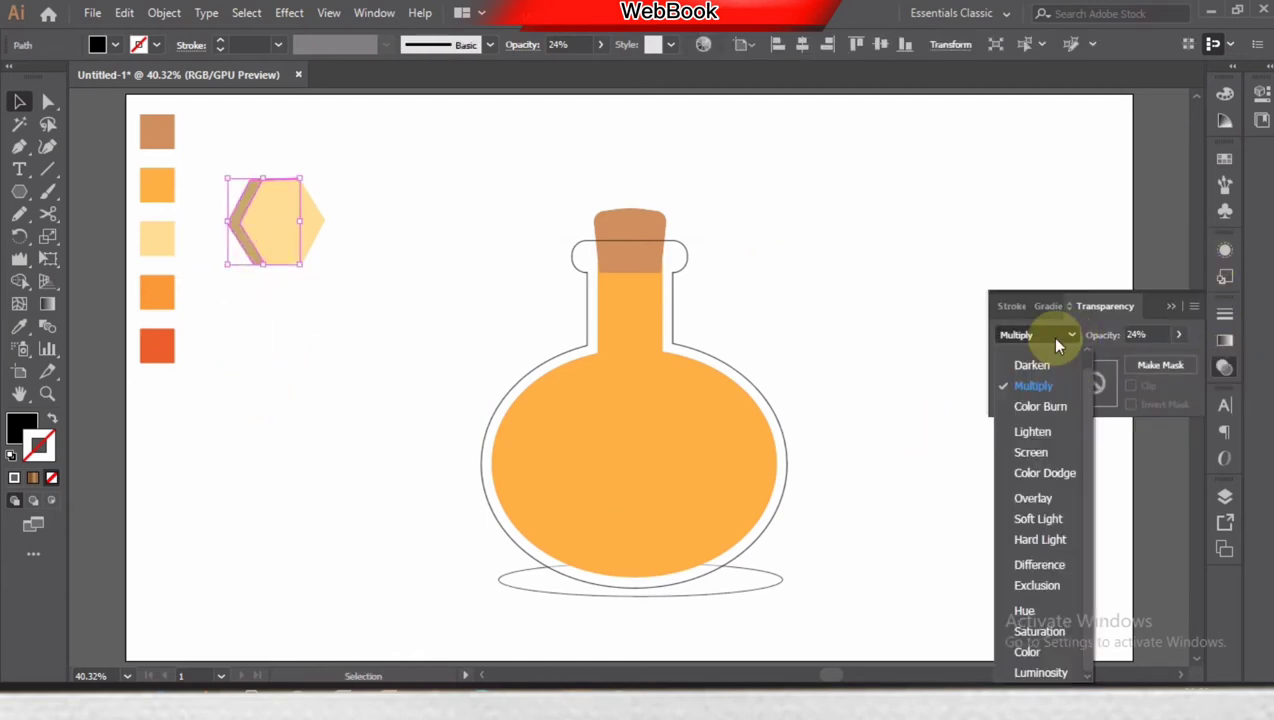
pyautogui.click(1040, 453)
pyautogui.moveTo(1123, 358); pyautogui.dragTo(1135, 358)
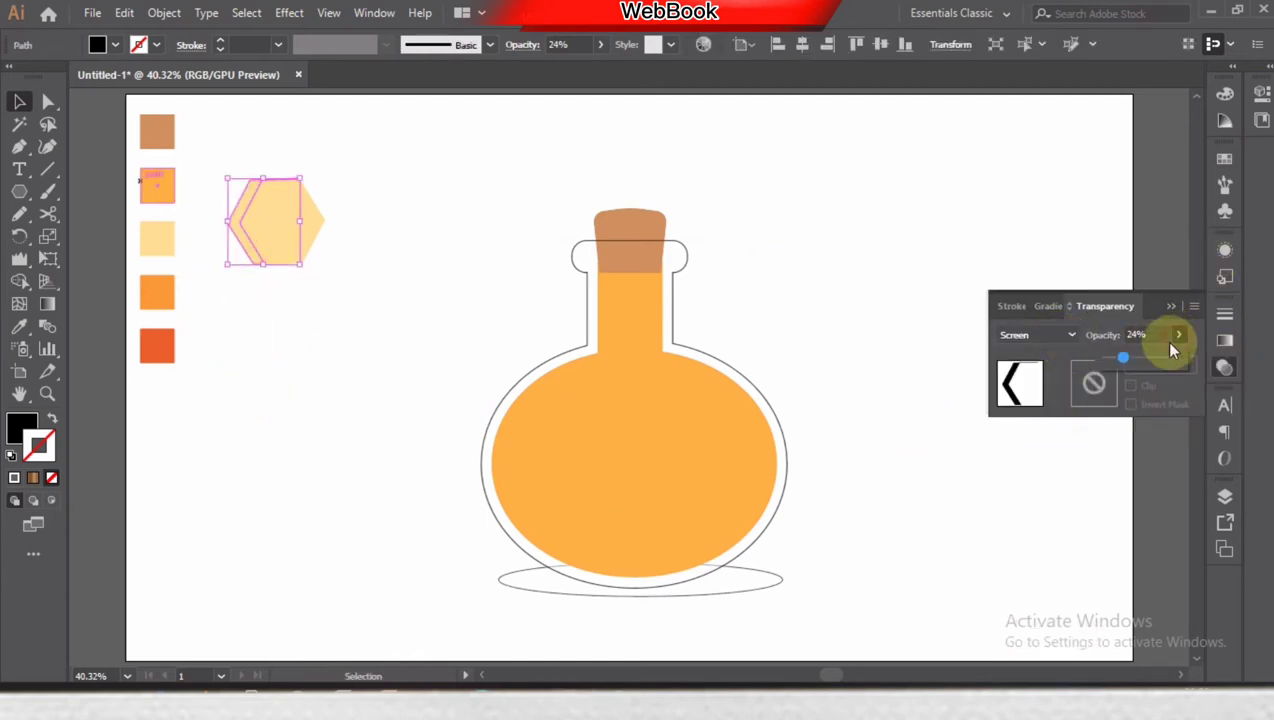
pyautogui.click(1065, 335)
pyautogui.click(1050, 498)
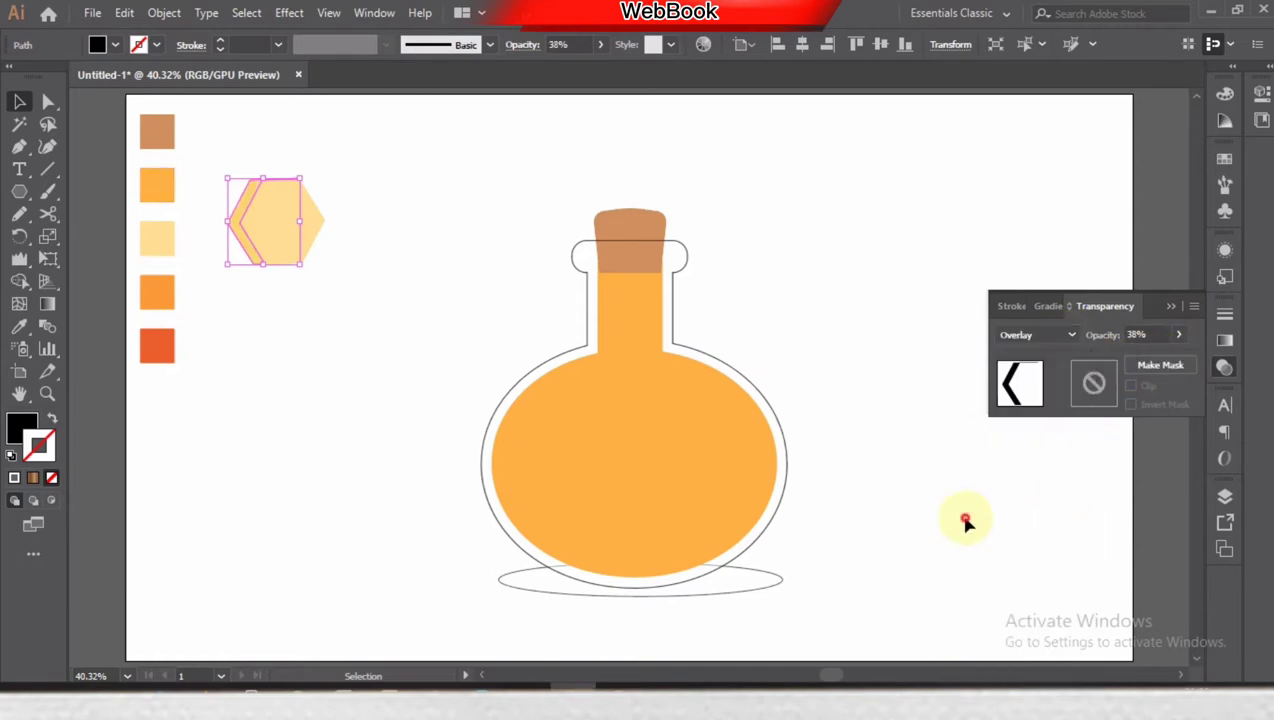
# Round the sliver's corners with the Direct Selection tool's live corners.
pyautogui.click(400, 300)
pyautogui.press('a')
pyautogui.click(281, 262)
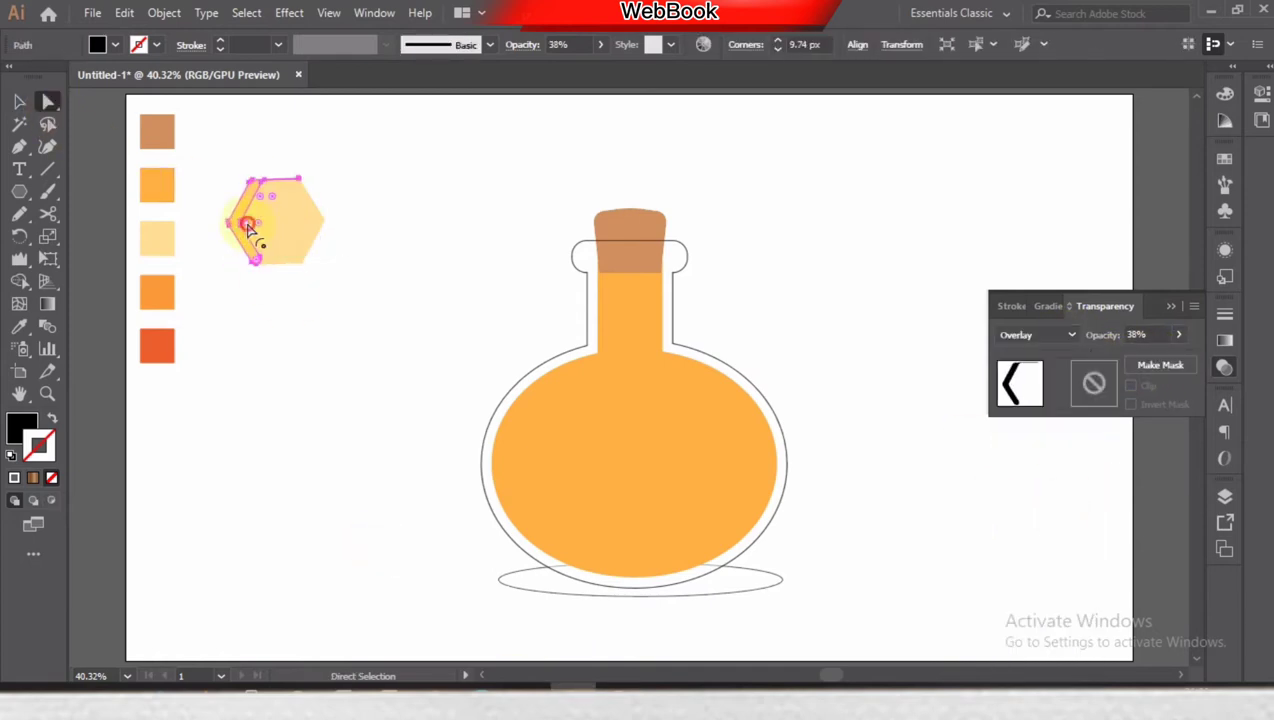
pyautogui.click(359, 218)
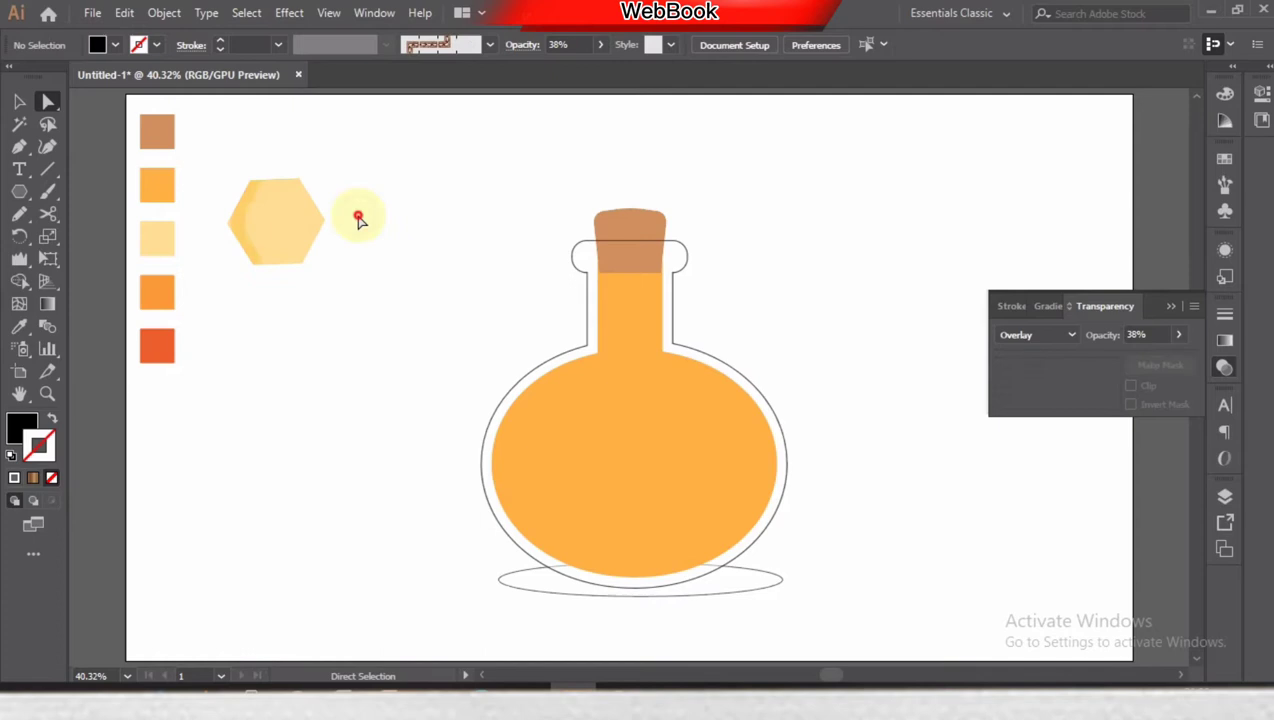
pyautogui.click(240, 236)
pyautogui.moveTo(244, 234); pyautogui.dragTo(254, 229)
pyautogui.click(240, 284)
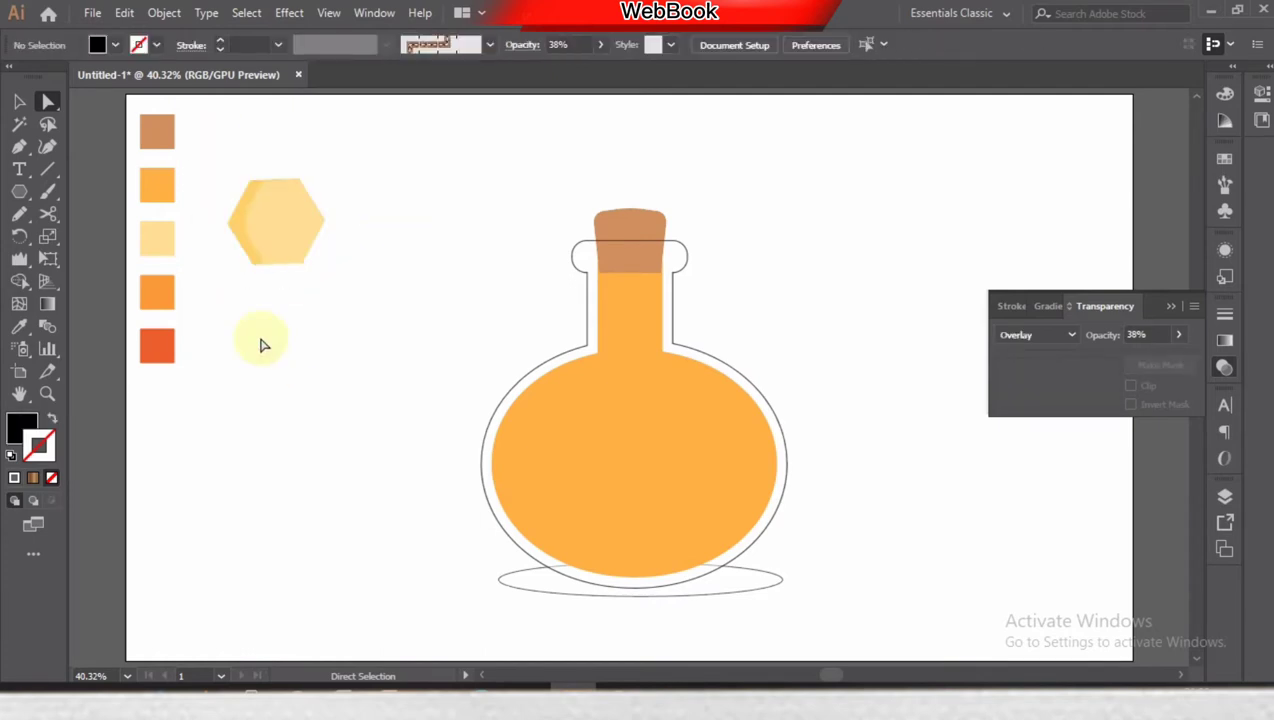
# Add a small tilted ellipse at 26% opacity onto the hexagon as a highlight.
pyautogui.click(20, 101)
pyautogui.click(242, 242)
pyautogui.press('l')
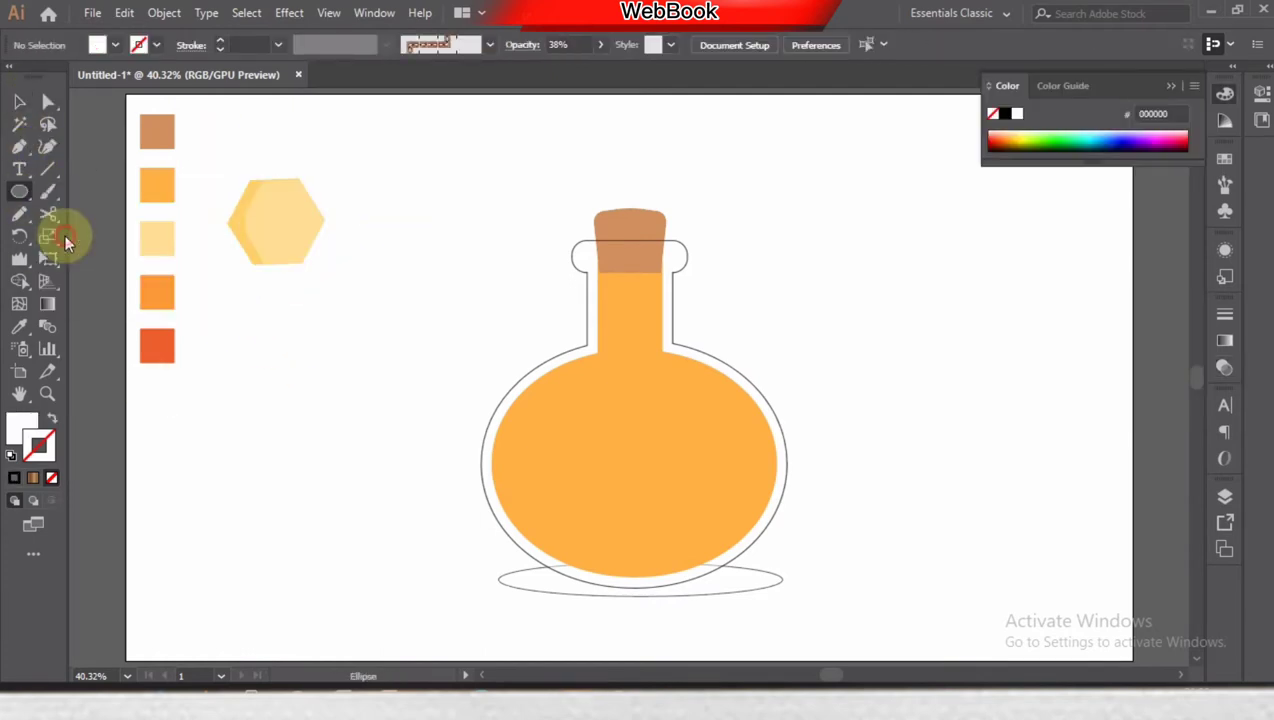
pyautogui.moveTo(289, 222); pyautogui.dragTo(289, 224)
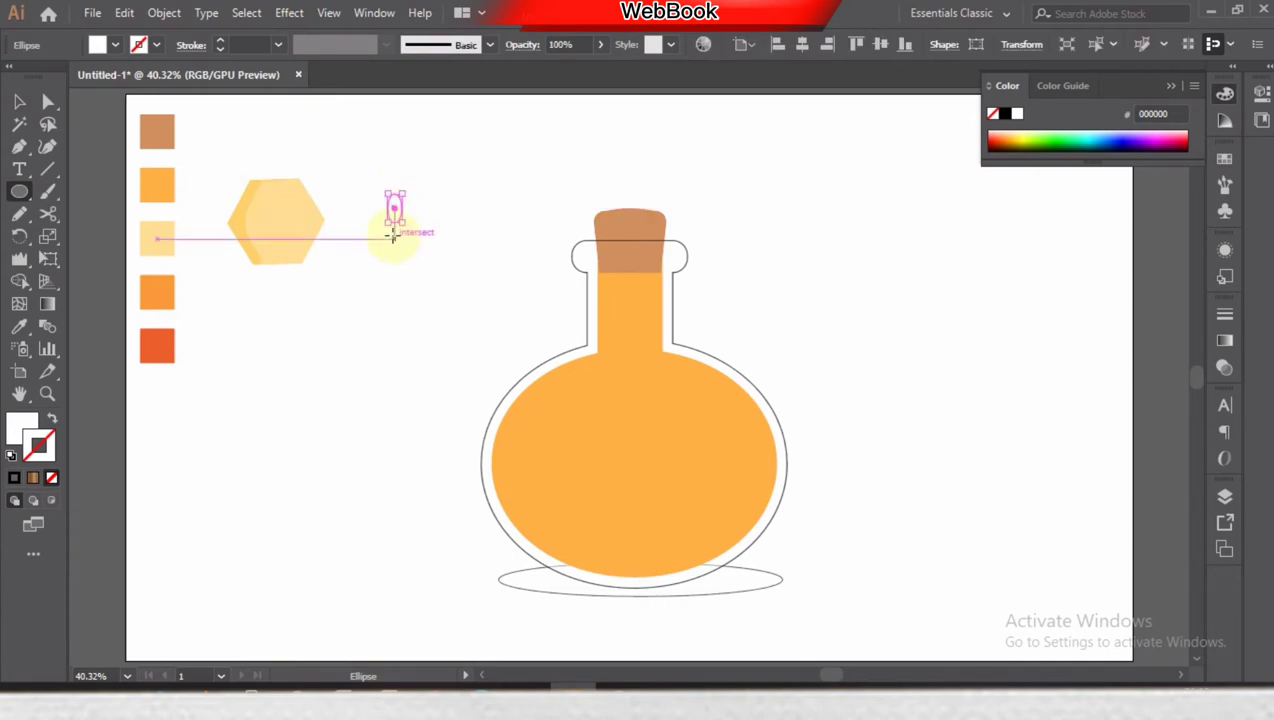
pyautogui.press('v')
pyautogui.moveTo(374, 190); pyautogui.dragTo(364, 192)
pyautogui.click(1224, 367)
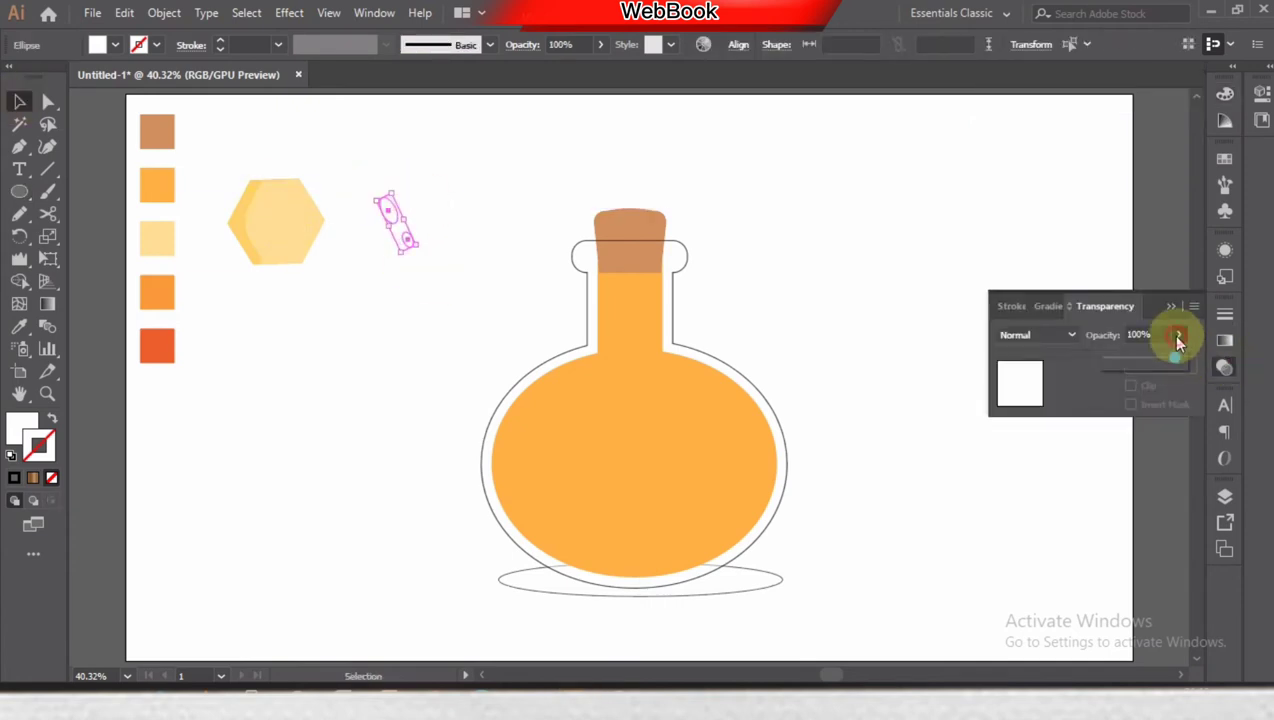
pyautogui.moveTo(1178, 334); pyautogui.dragTo(1158, 330)
pyautogui.moveTo(393, 222); pyautogui.dragTo(281, 205)
pyautogui.click(345, 245)
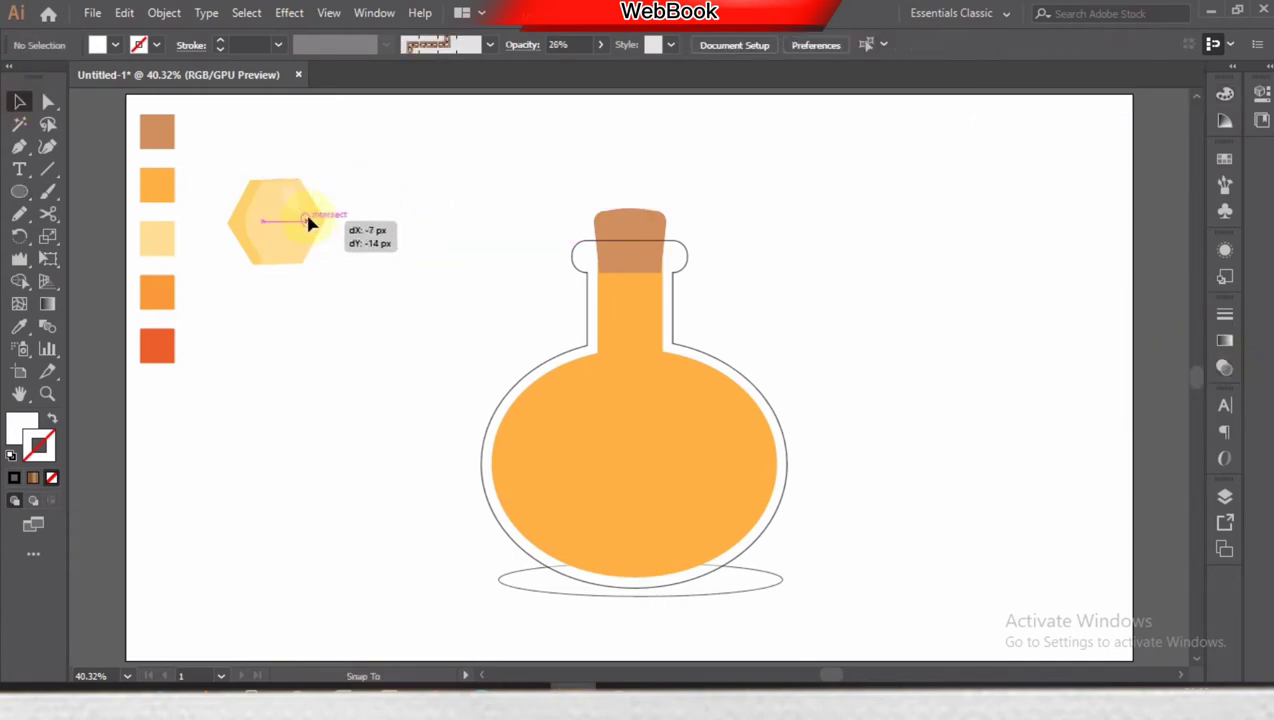
# Turn the hexagon and its highlight into a Hex by Column pattern swatch.
pyautogui.moveTo(224, 152); pyautogui.dragTo(293, 245)
pyautogui.click(164, 12)
pyautogui.click(490, 521)
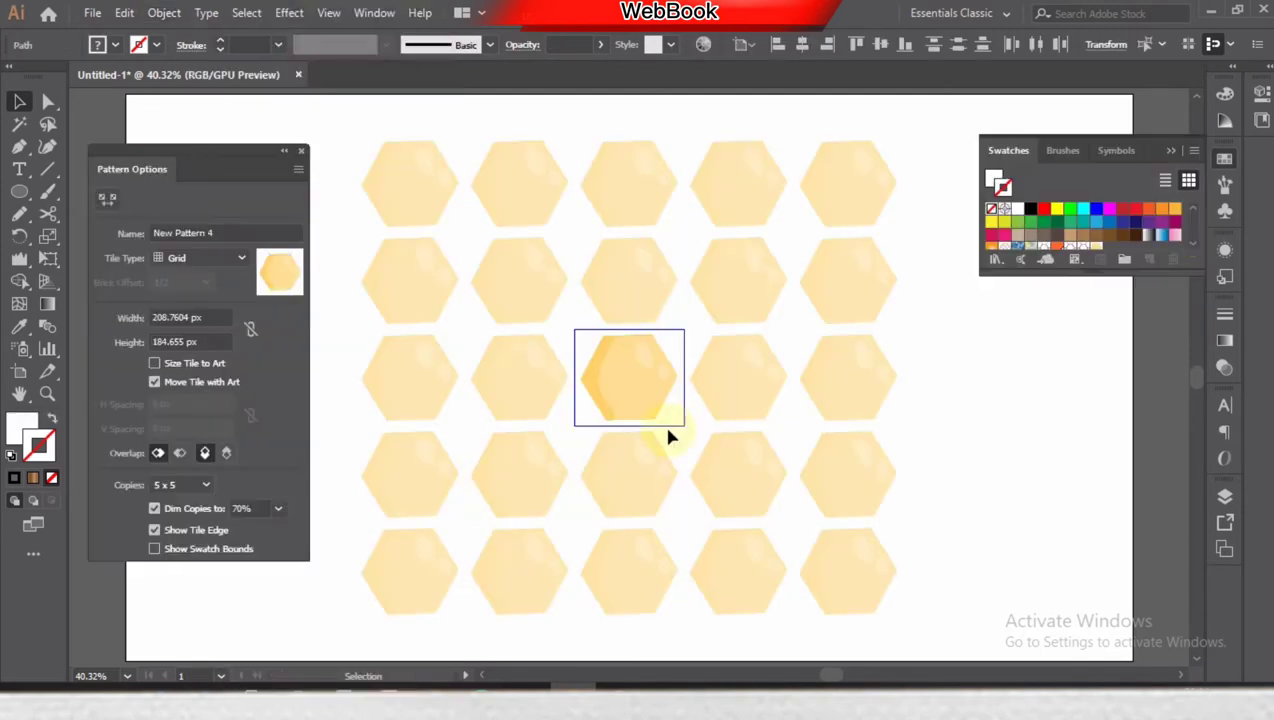
pyautogui.click(205, 257)
pyautogui.click(231, 335)
pyautogui.click(322, 99)
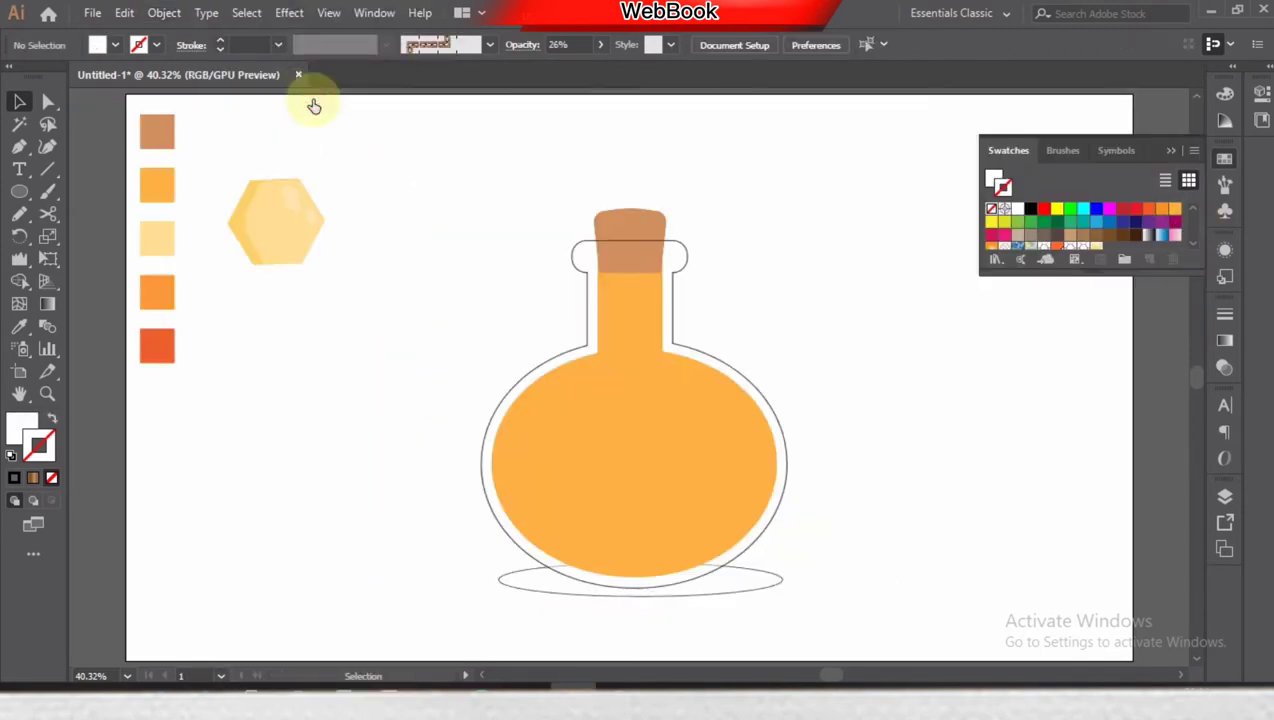
pyautogui.moveTo(1122, 275); pyautogui.dragTo(1122, 362)
# Draw a closed, curved leaf-shaped blob around the bottle with the Pen tool.
pyautogui.click(19, 146)
pyautogui.click(403, 597)
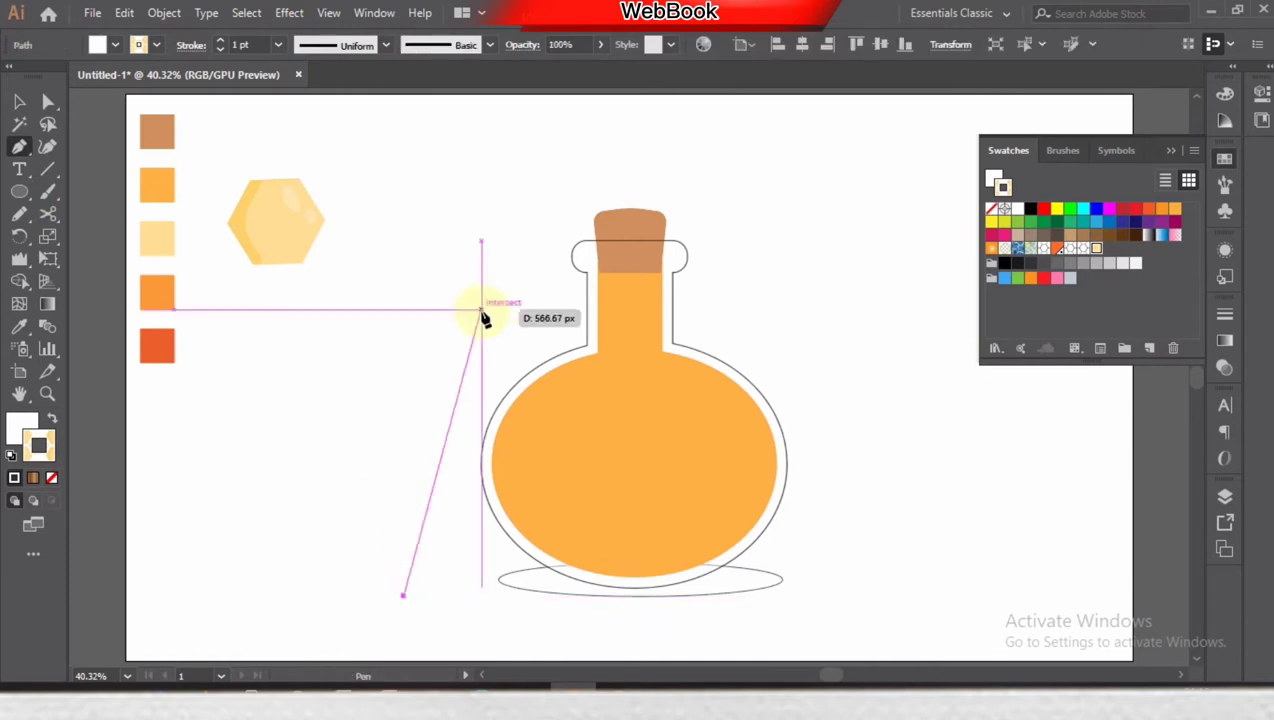
pyautogui.moveTo(484, 309)
pyautogui.mouseDown()
pyautogui.moveTo(725, 218)
pyautogui.moveTo(825, 157)
pyautogui.mouseUp()
pyautogui.moveTo(755, 181); pyautogui.dragTo(757, 245)
pyautogui.click(755, 181)
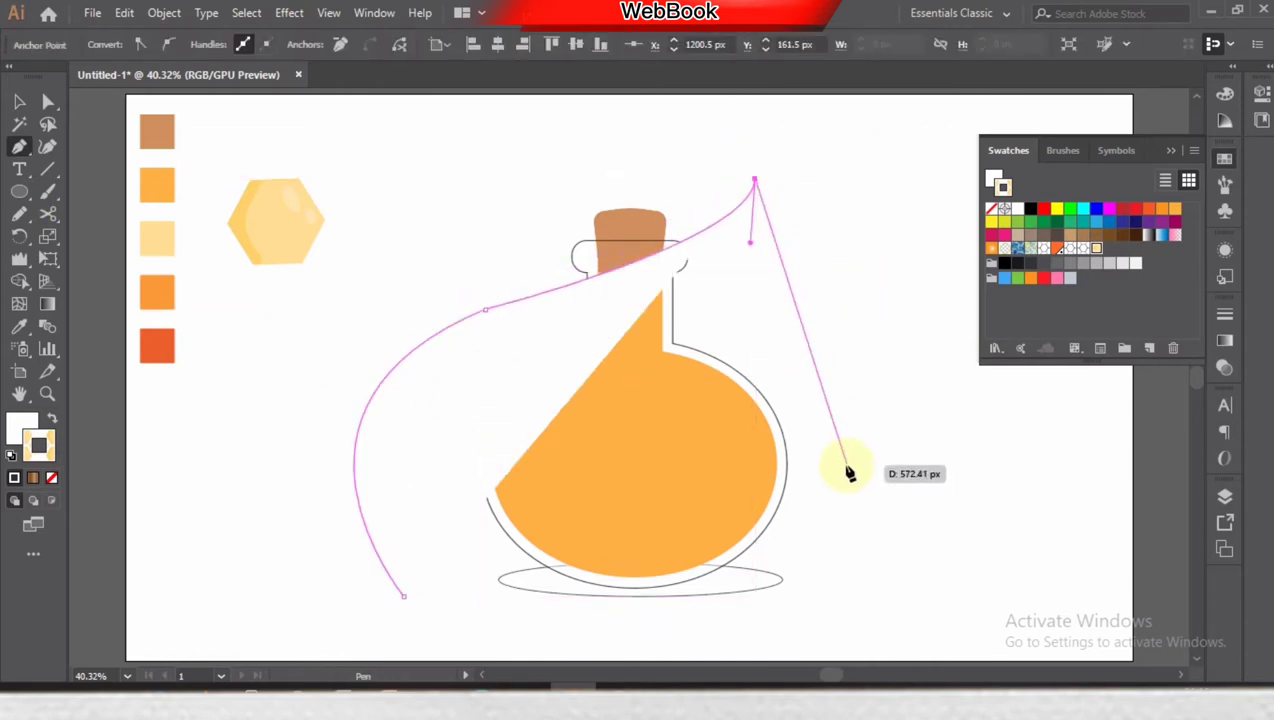
pyautogui.click(827, 358)
pyautogui.moveTo(577, 627); pyautogui.dragTo(313, 651)
pyautogui.click(577, 627)
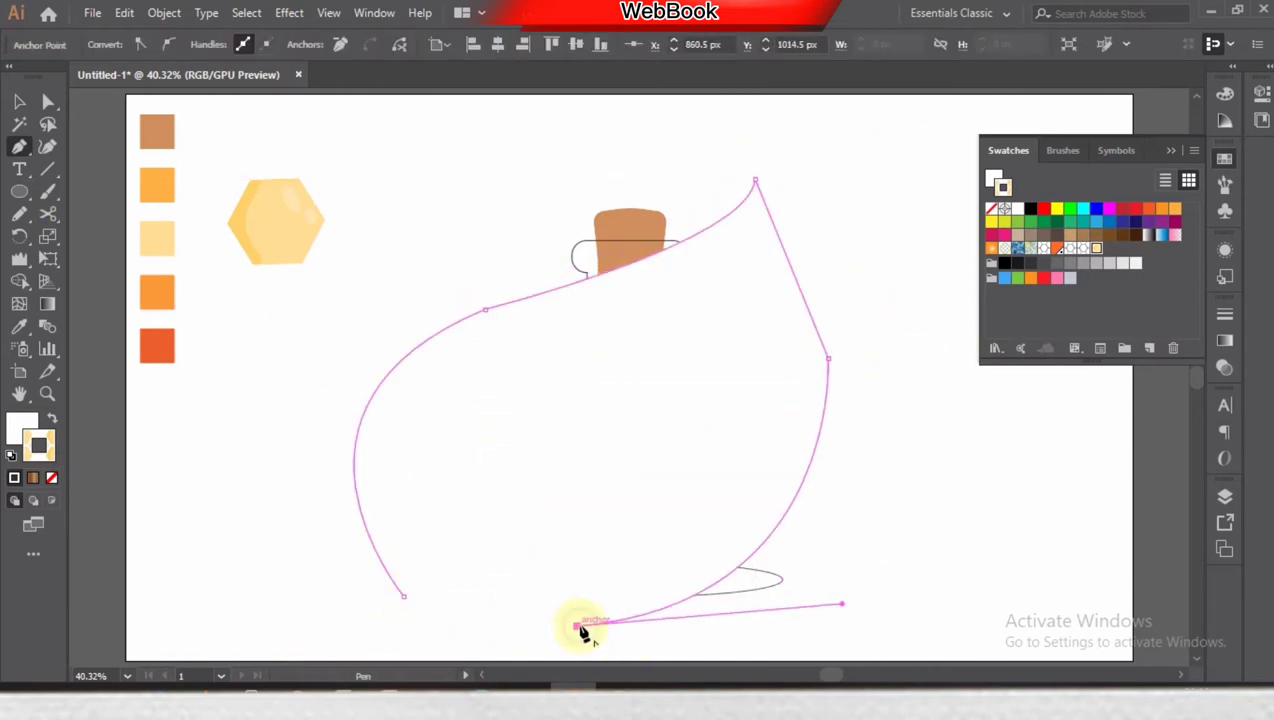
pyautogui.moveTo(403, 597)
pyautogui.mouseDown()
pyautogui.moveTo(375, 558)
pyautogui.moveTo(333, 541)
pyautogui.mouseUp()
# Fill the blob with the honeycomb pattern and send it behind the bottle.
pyautogui.click(51, 418)
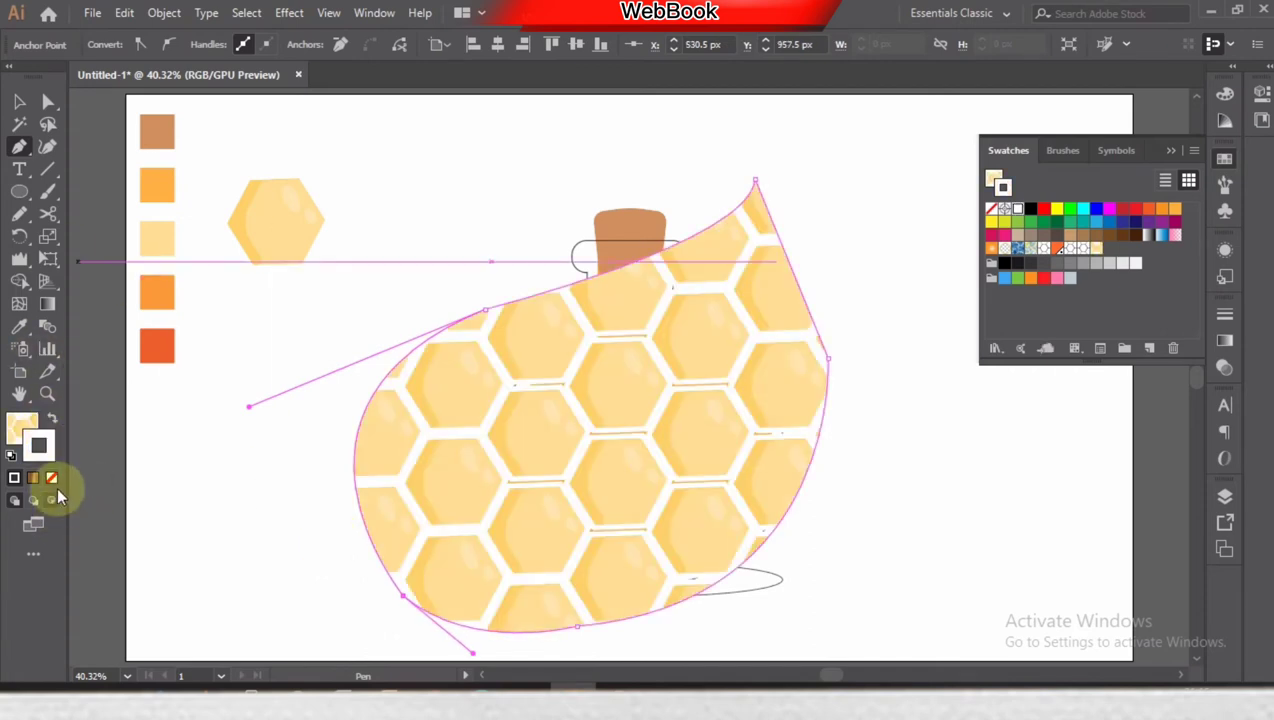
pyautogui.press('v')
pyautogui.click(977, 380)
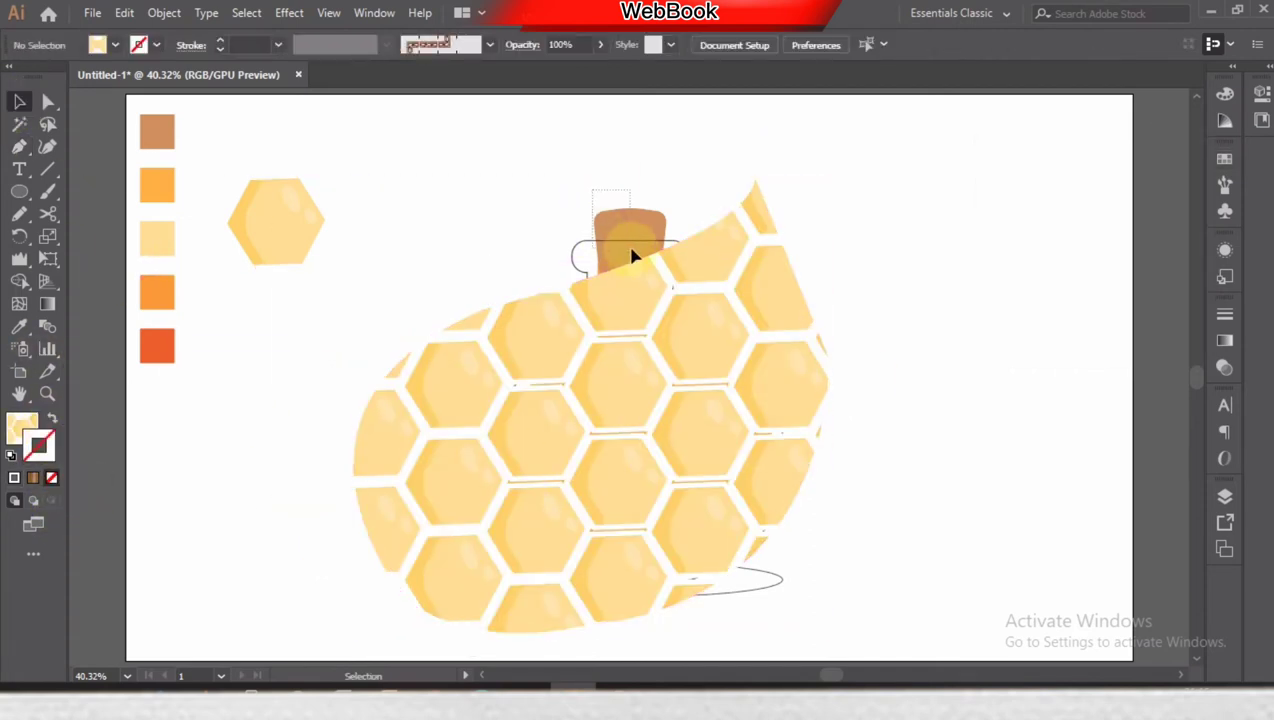
pyautogui.rightClick(632, 256)
pyautogui.click(725, 649)
pyautogui.click(964, 446)
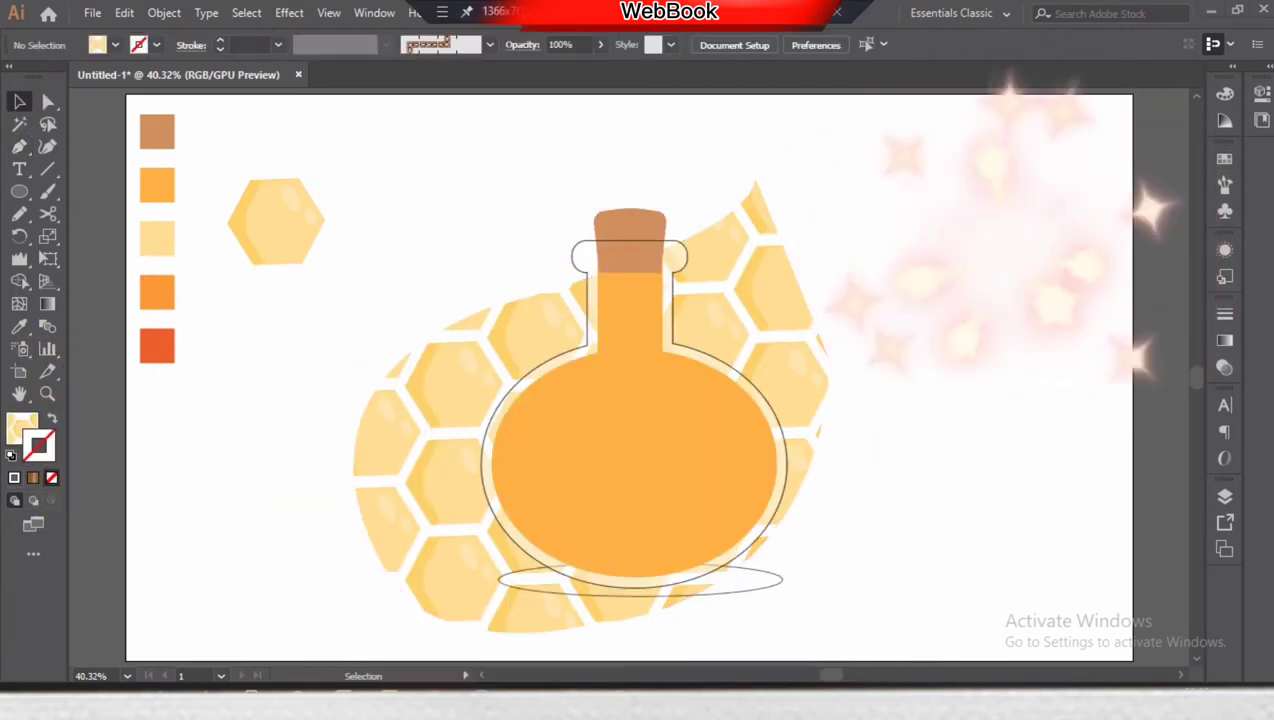
# Cut an orange crescent from an offset copy of the bottle body using Shape Builder.
pyautogui.press('a')
pyautogui.click(663, 321)
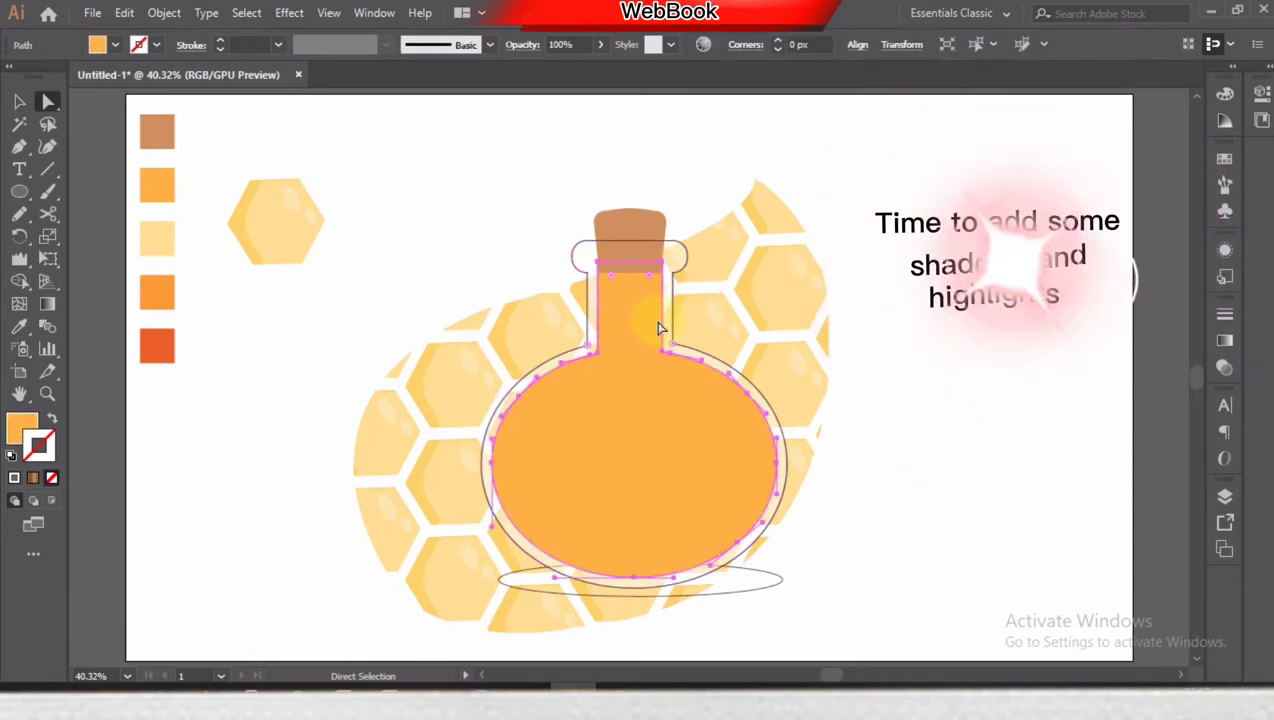
pyautogui.click(19, 101)
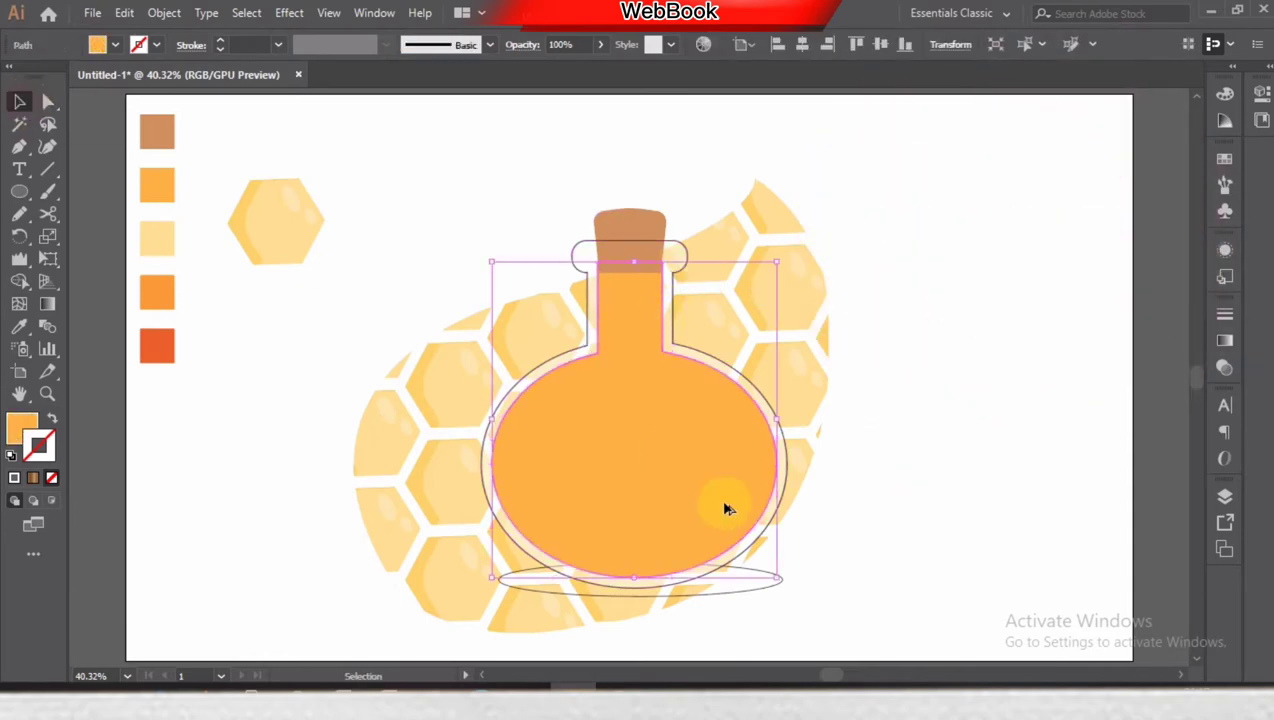
pyautogui.hotkey('ctrl', 'v')
pyautogui.moveTo(1066, 497); pyautogui.dragTo(1024, 432)
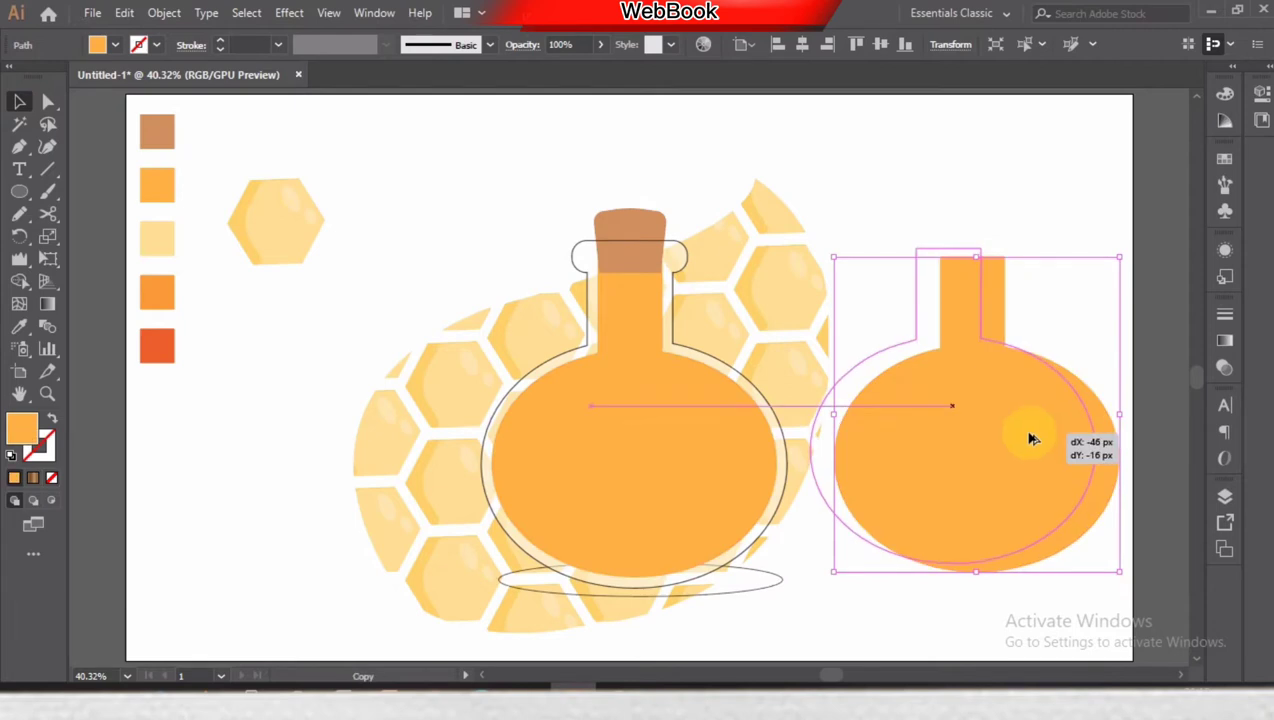
pyautogui.click(19, 281)
pyautogui.moveTo(955, 262); pyautogui.dragTo(967, 290)
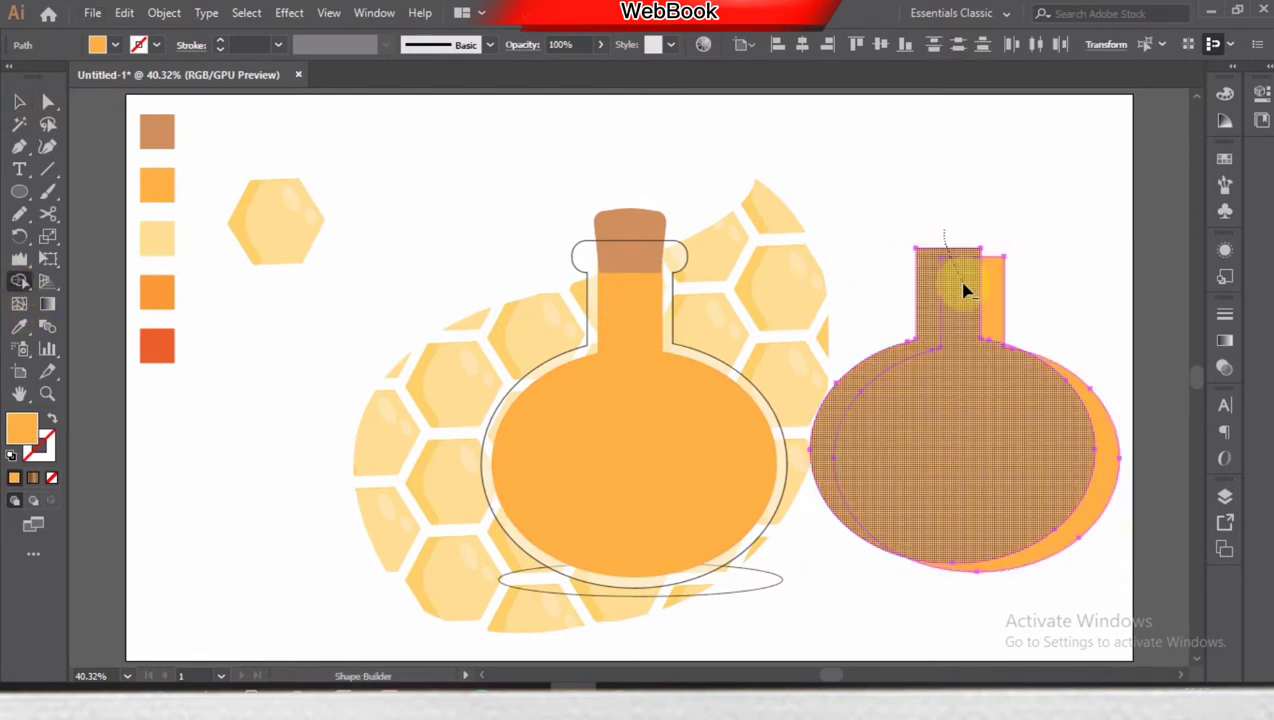
# Set the crescent to 43% opacity and place it on the bottle's round body.
pyautogui.click(19, 101)
pyautogui.click(1224, 367)
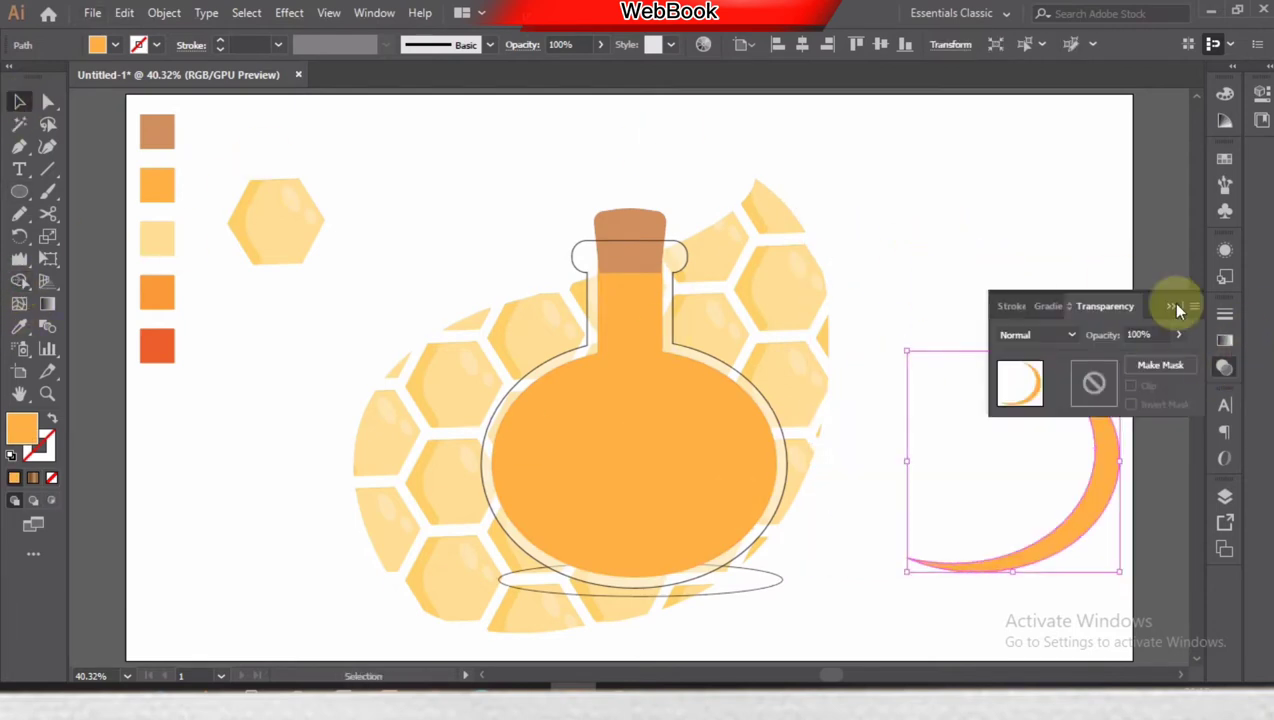
pyautogui.moveTo(1136, 366); pyautogui.dragTo(1019, 393)
pyautogui.click(19, 326)
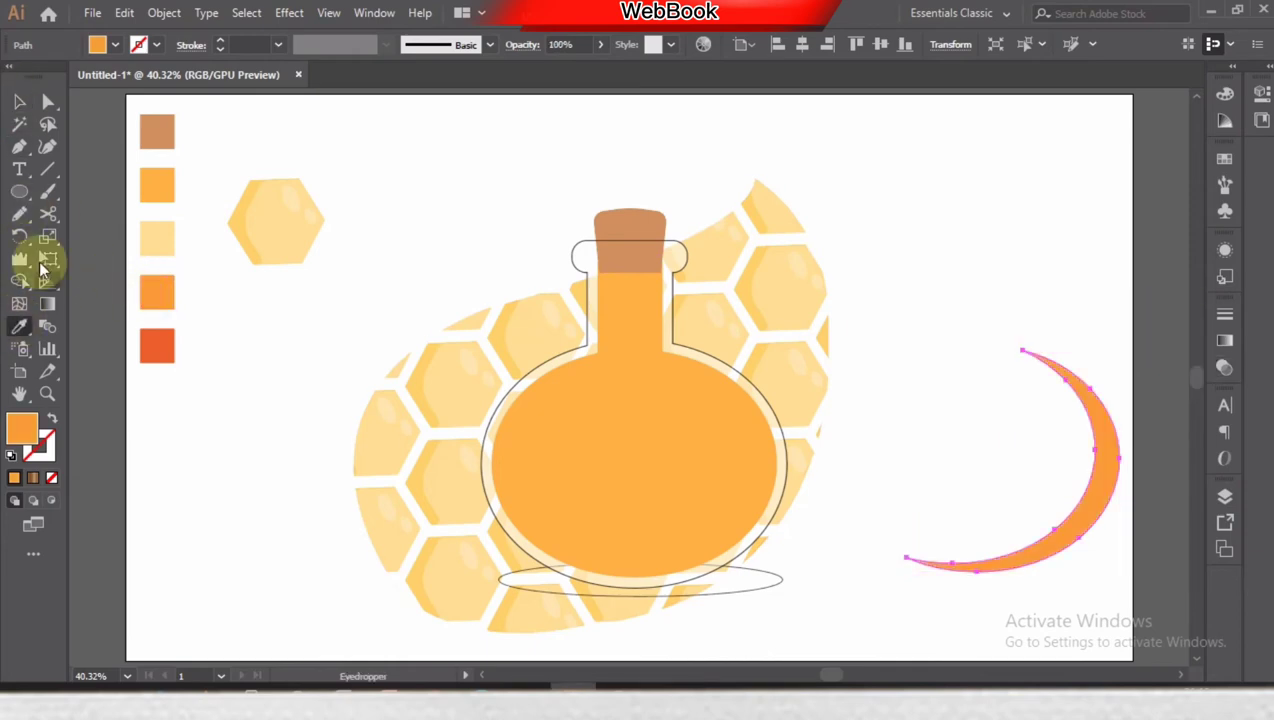
pyautogui.click(1224, 367)
pyautogui.click(1178, 334)
pyautogui.moveTo(1138, 355); pyautogui.dragTo(1129, 356)
pyautogui.click(19, 101)
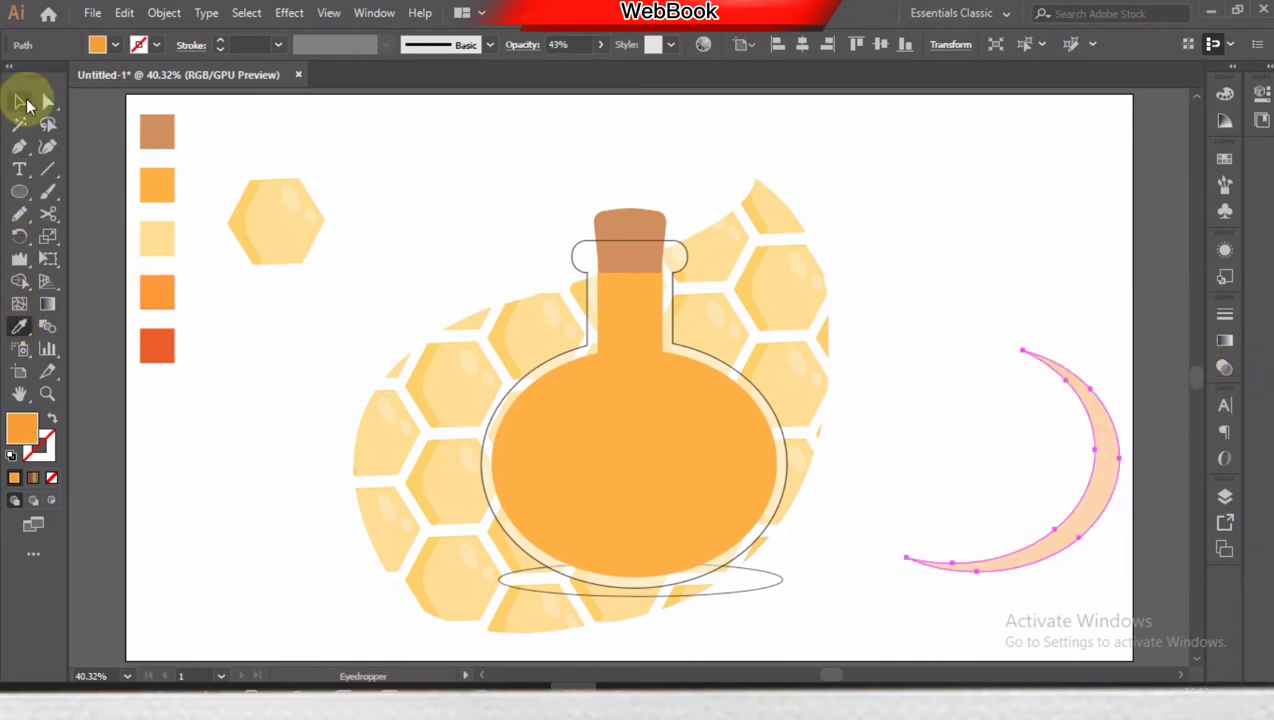
pyautogui.moveTo(1085, 545); pyautogui.dragTo(755, 530)
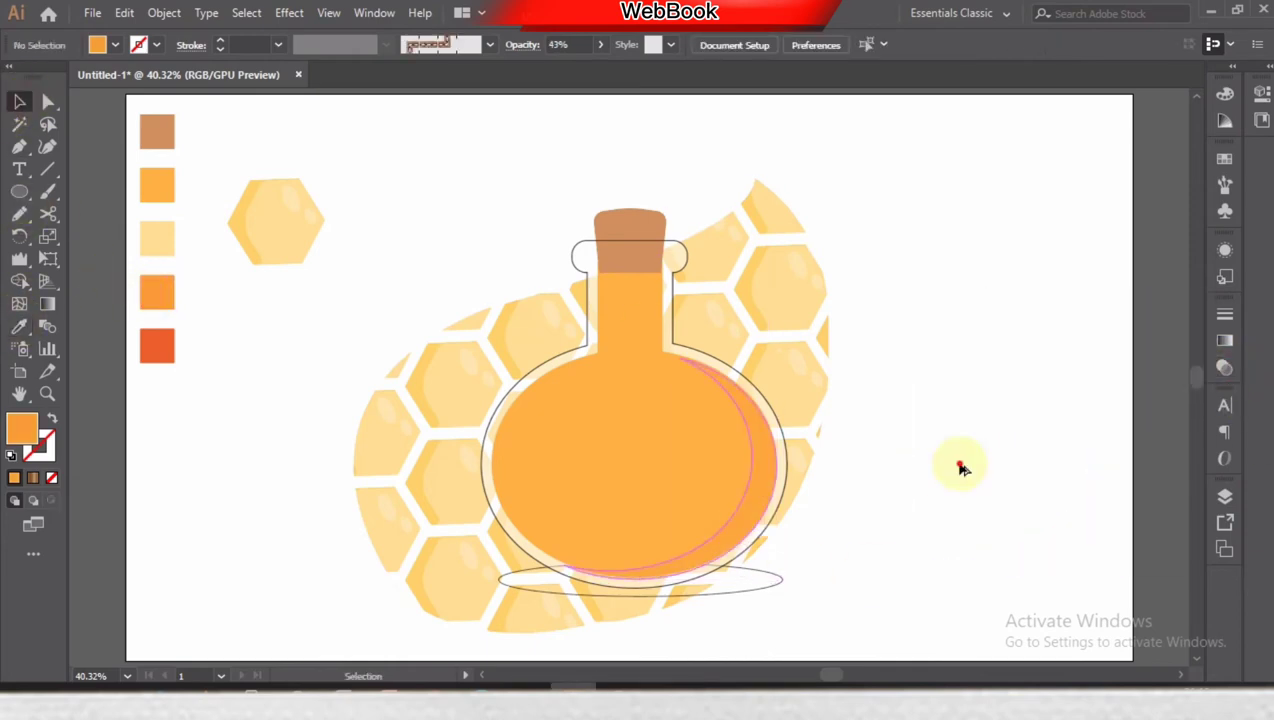
# Cut a second crescent from another body copy, give it the pale 43% fill, and move it onto the bottle.
pyautogui.hotkey('ctrl', 'f')
pyautogui.moveTo(1010, 477); pyautogui.dragTo(965, 457)
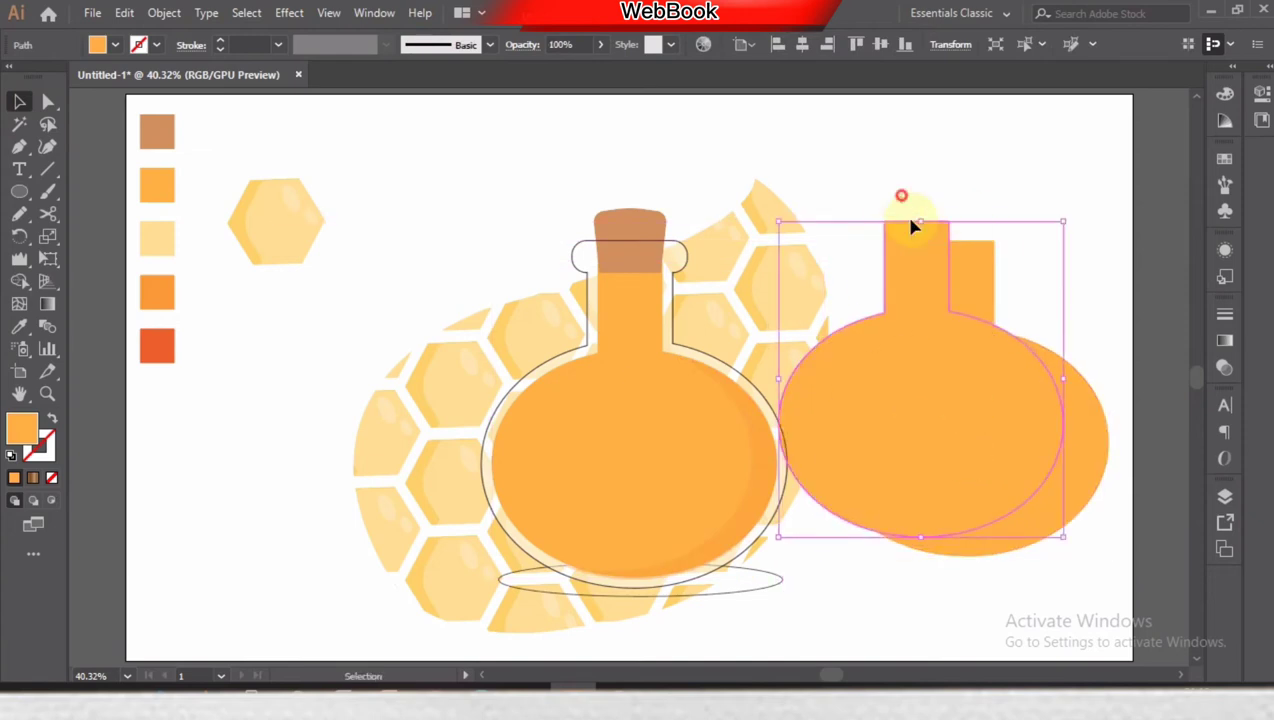
pyautogui.click(16, 332)
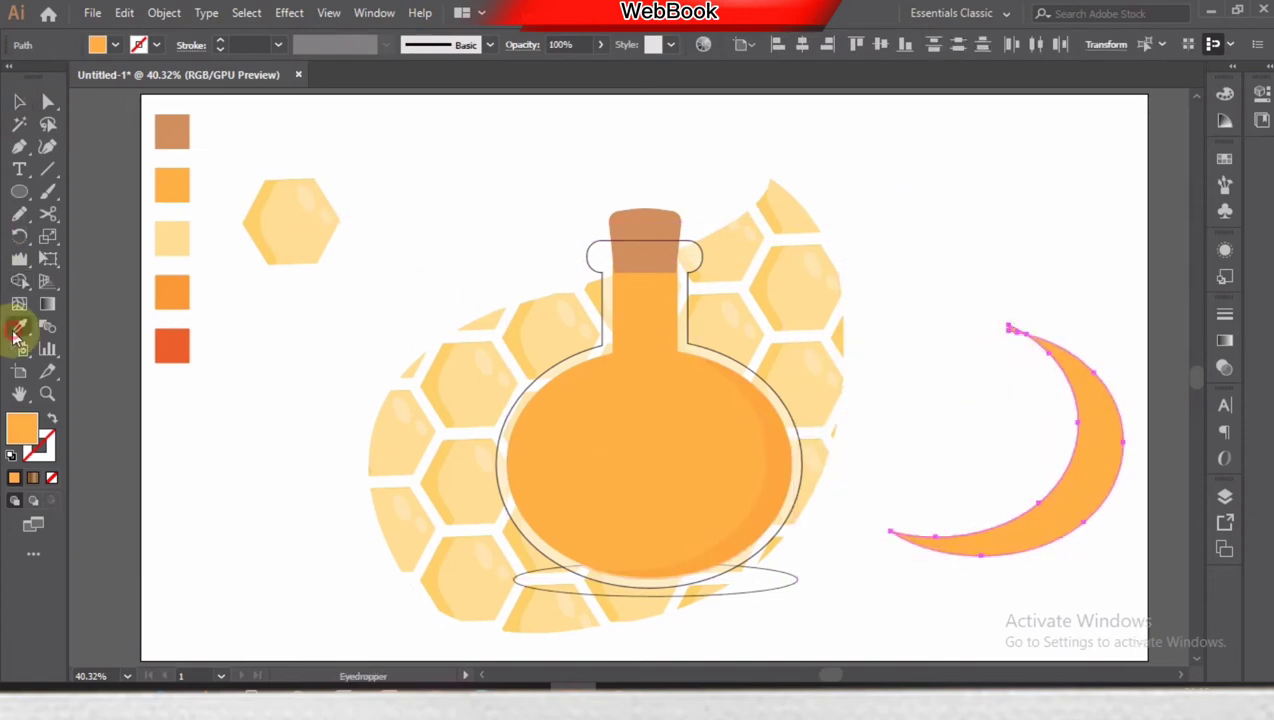
pyautogui.click(410, 360)
pyautogui.press('v')
pyautogui.moveTo(1013, 509); pyautogui.dragTo(738, 512)
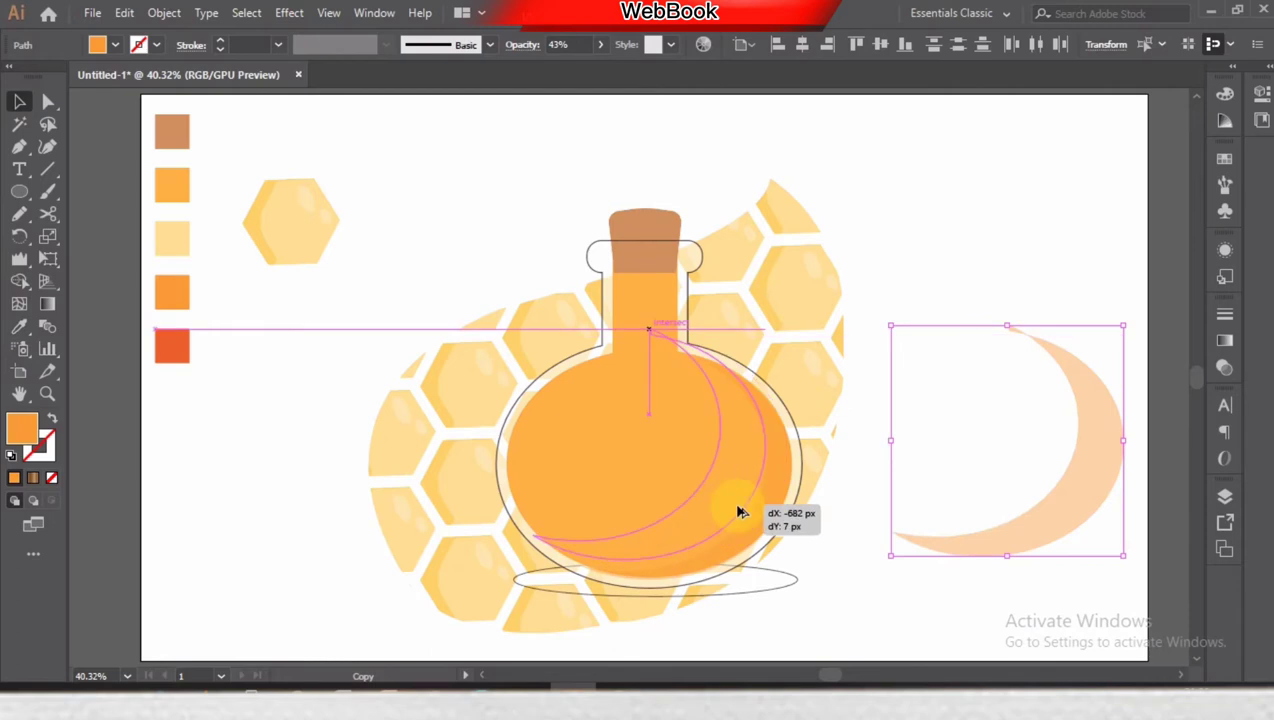
# Widen the crescent across the bottle body and stretch its left edge further left.
pyautogui.click(1224, 367)
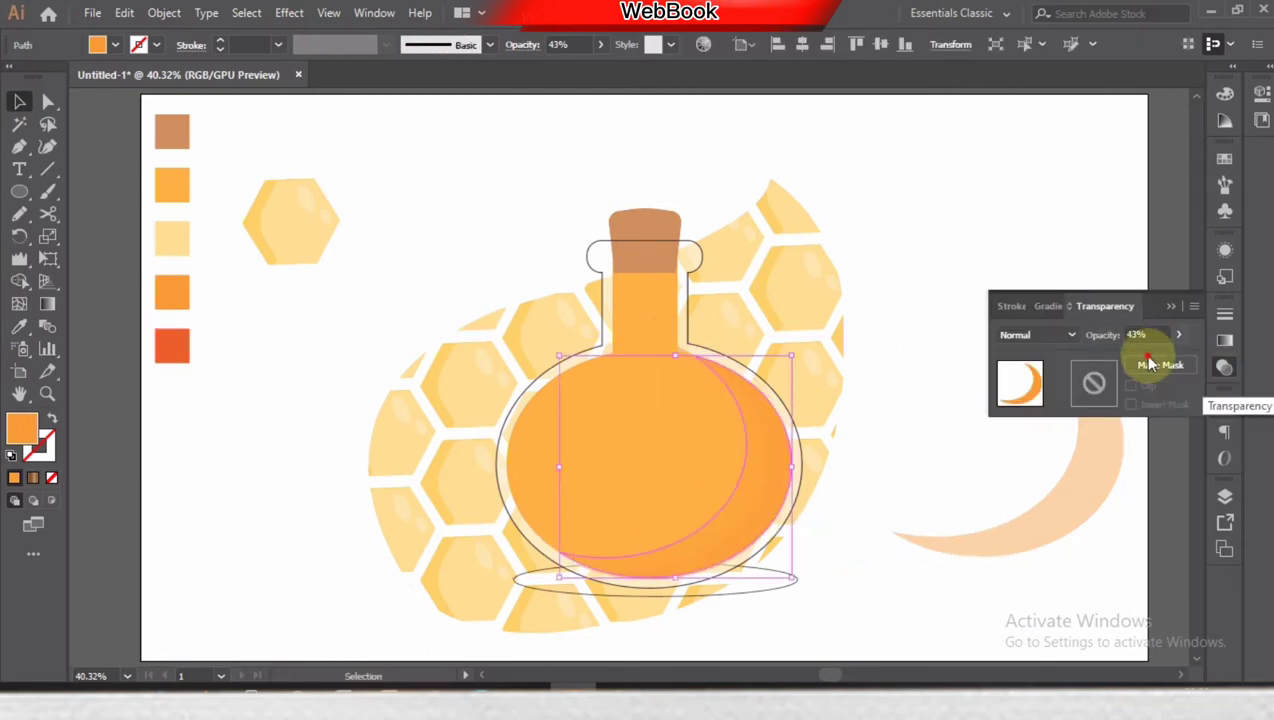
pyautogui.click(1072, 327)
pyautogui.click(796, 461)
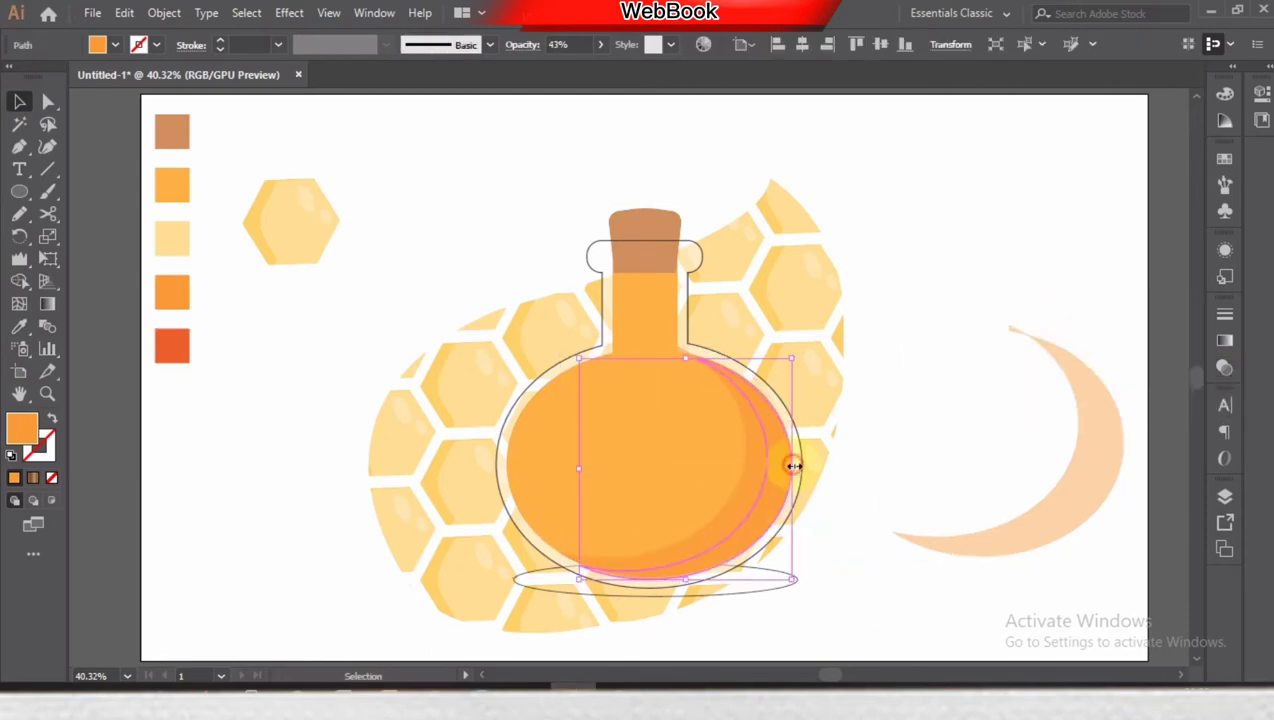
pyautogui.click(890, 503)
pyautogui.click(783, 428)
pyautogui.moveTo(752, 352); pyautogui.dragTo(689, 352)
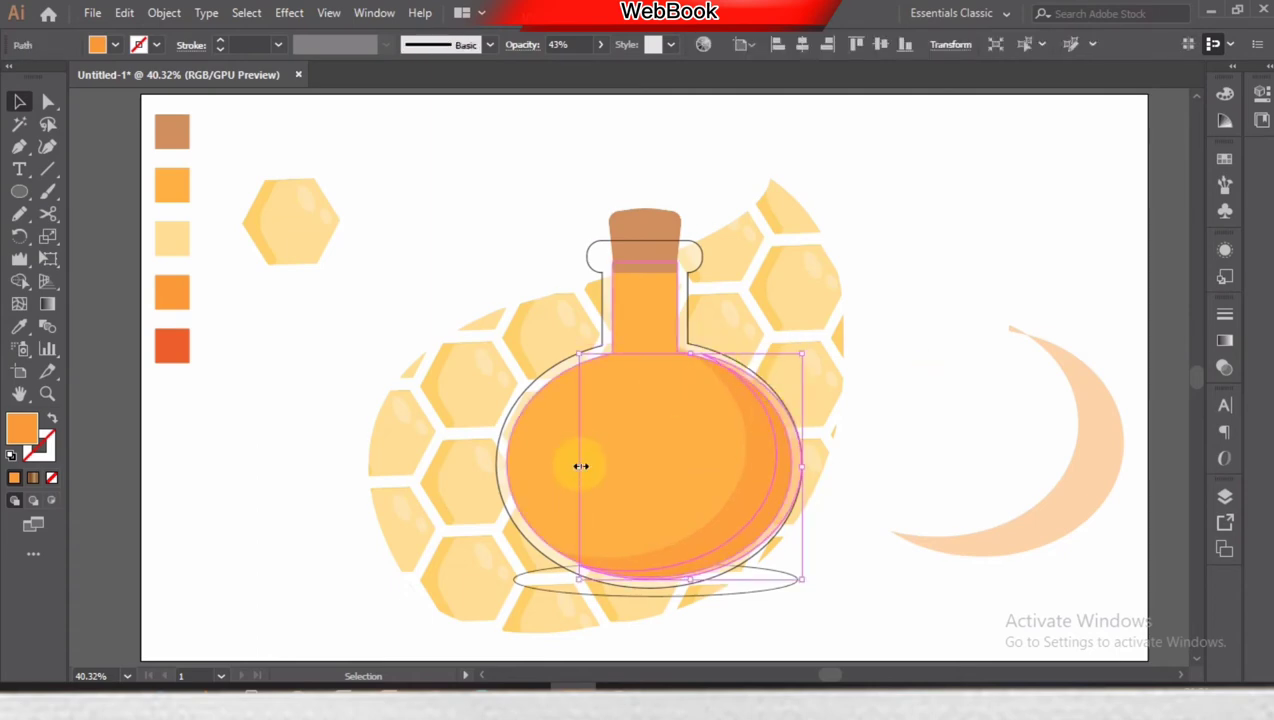
pyautogui.moveTo(581, 466)
pyautogui.mouseDown()
pyautogui.moveTo(560, 461)
pyautogui.moveTo(566, 580)
pyautogui.mouseUp()
# Delete the leftover crescent and Alt-drag a copy of the filled bottle to the right.
pyautogui.click(753, 398)
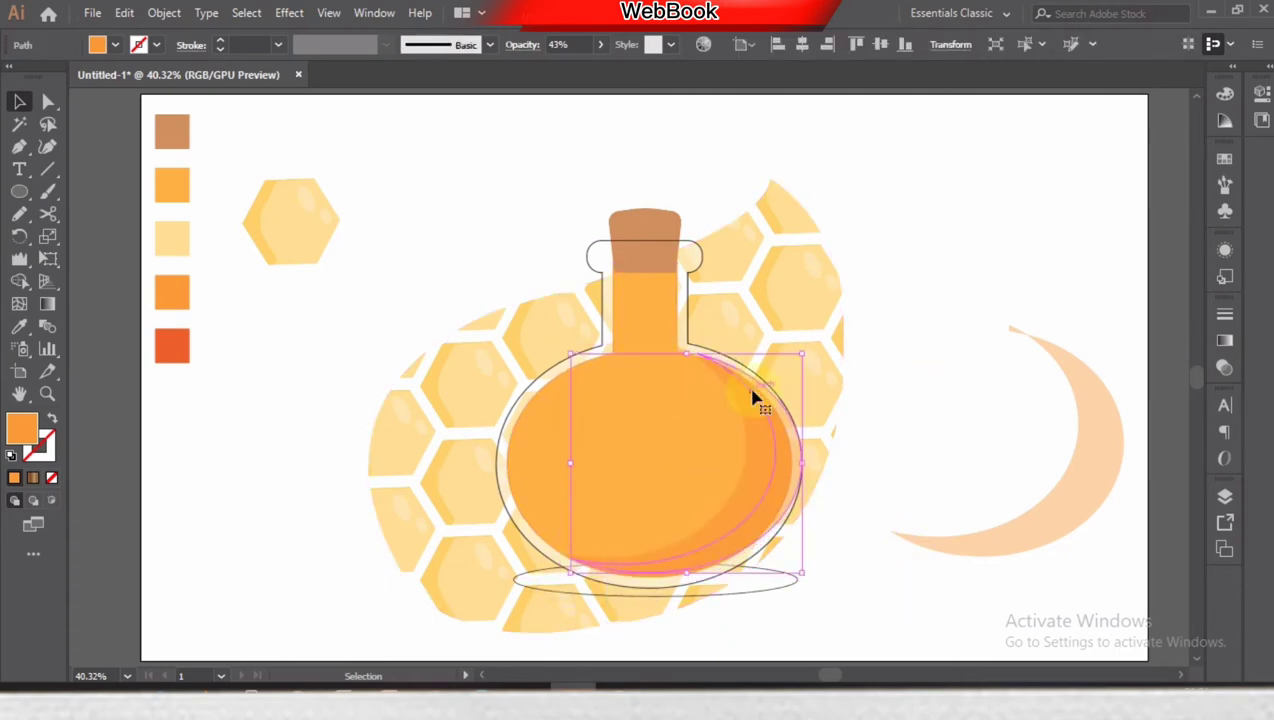
pyautogui.click(912, 378)
pyautogui.moveTo(993, 288); pyautogui.dragTo(1138, 569)
pyautogui.press('Delete')
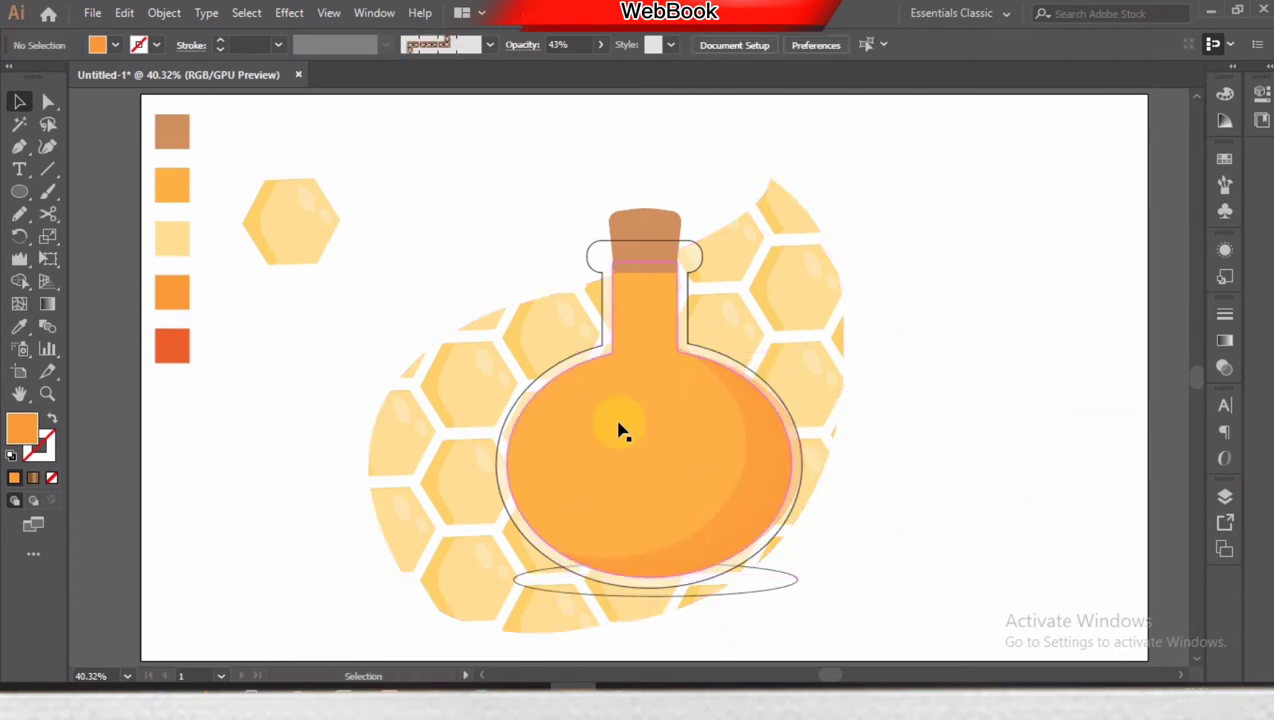
pyautogui.moveTo(620, 427); pyautogui.dragTo(995, 435)
# Pen-draw a leaf highlight on the right bottle, fill it pale yellow, simplify it, and remove its stroke.
pyautogui.press('p')
pyautogui.click(910, 510)
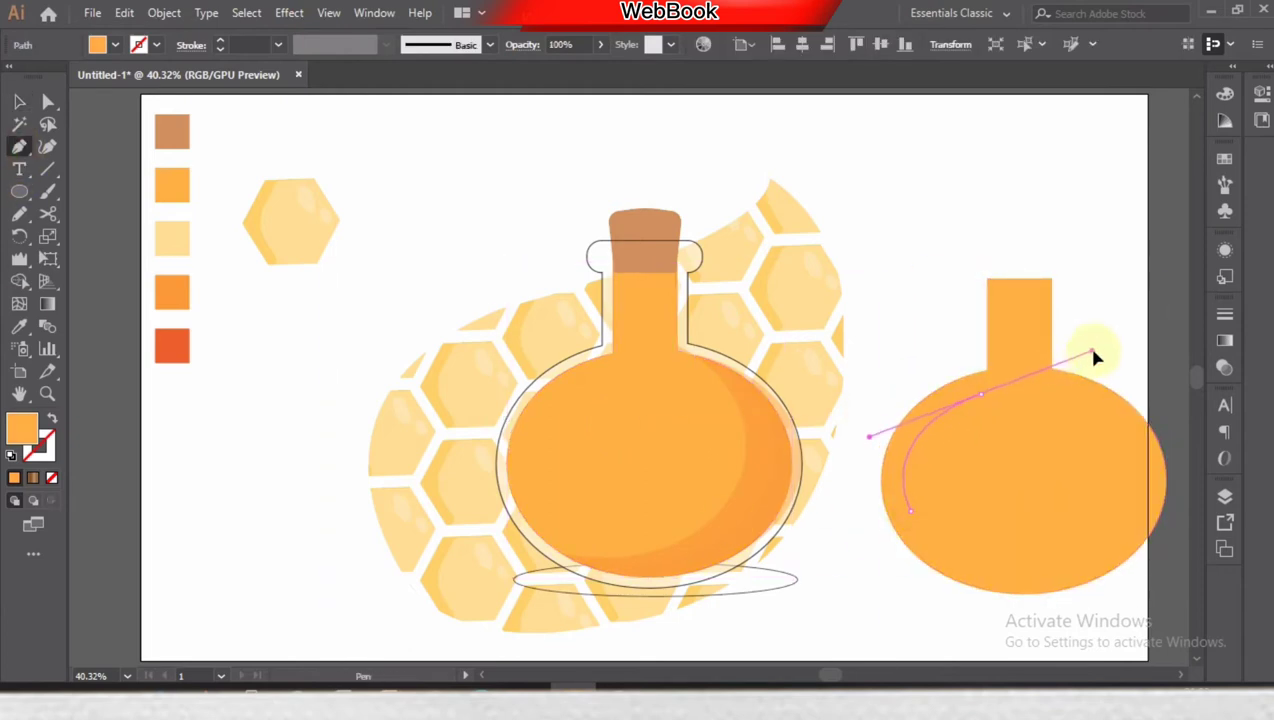
pyautogui.moveTo(1093, 352); pyautogui.dragTo(1078, 370)
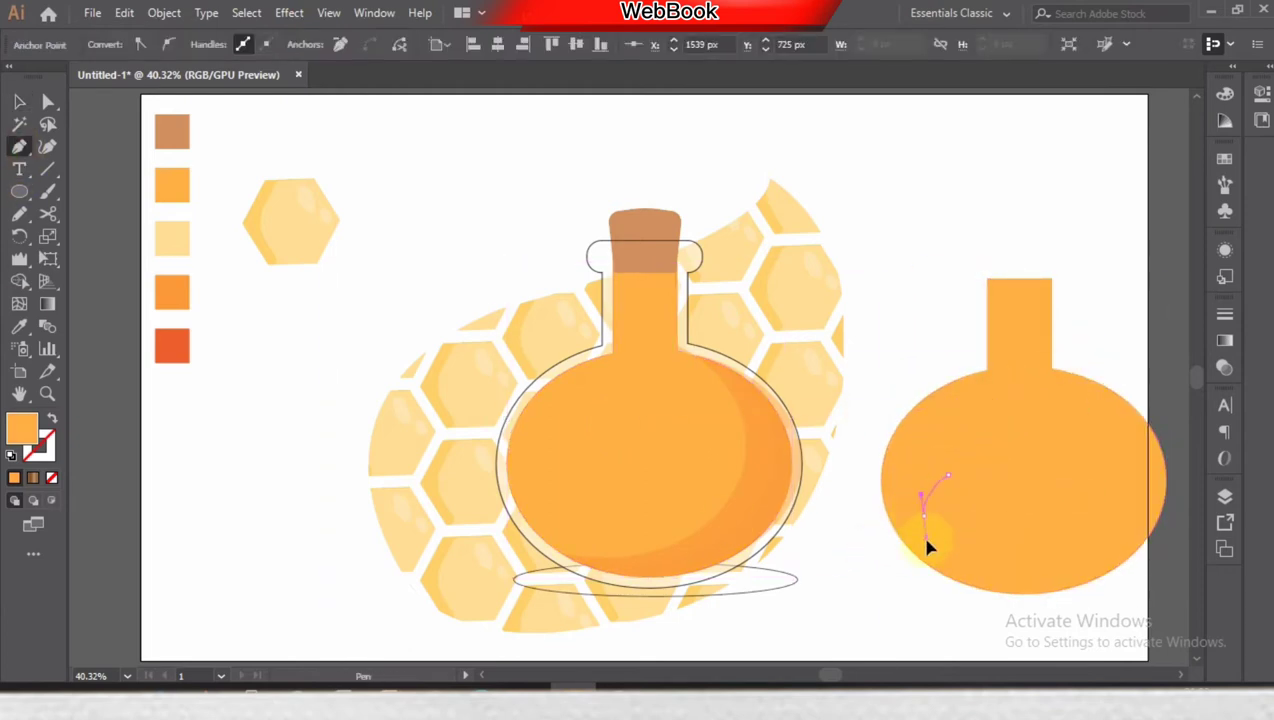
pyautogui.click(17, 330)
pyautogui.click(172, 238)
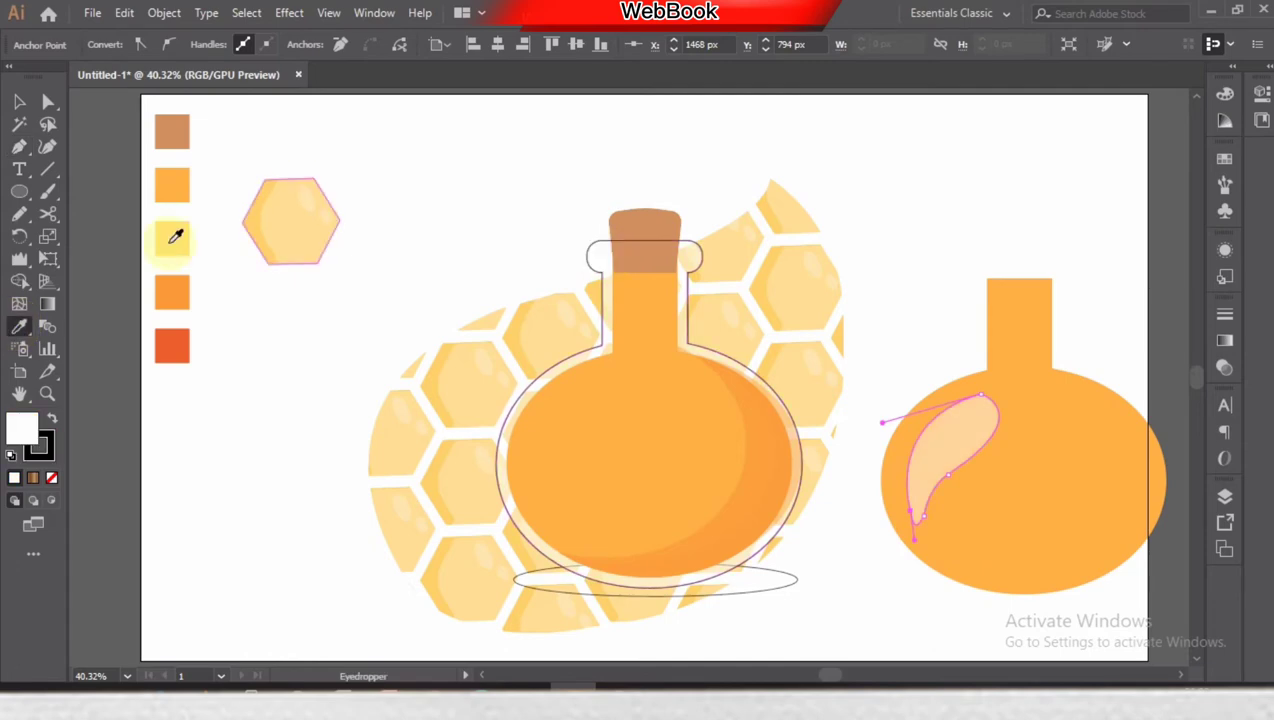
pyautogui.press('v')
pyautogui.click(935, 430)
pyautogui.rightClick(950, 430)
pyautogui.click(1015, 208)
pyautogui.click(955, 463)
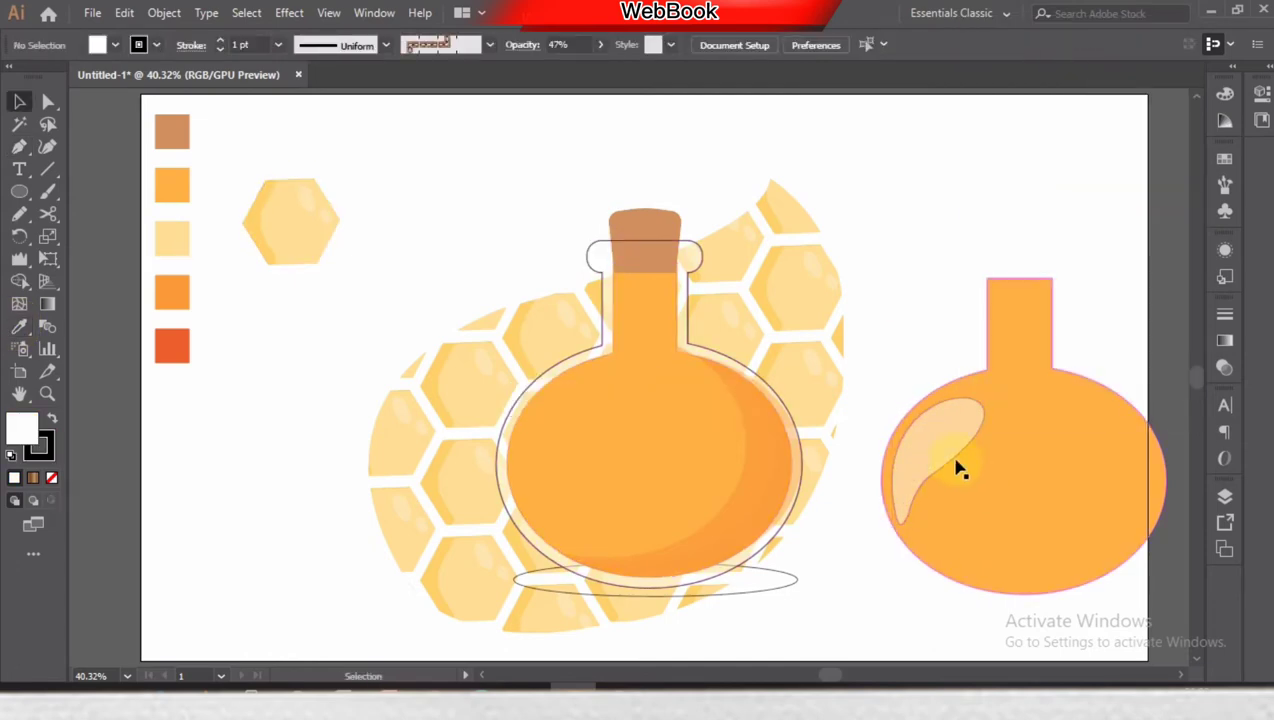
pyautogui.press('/')
pyautogui.click(683, 182)
# Add a thin orange-red rectangle by the bottle neck at 35% opacity.
pyautogui.click(19, 191)
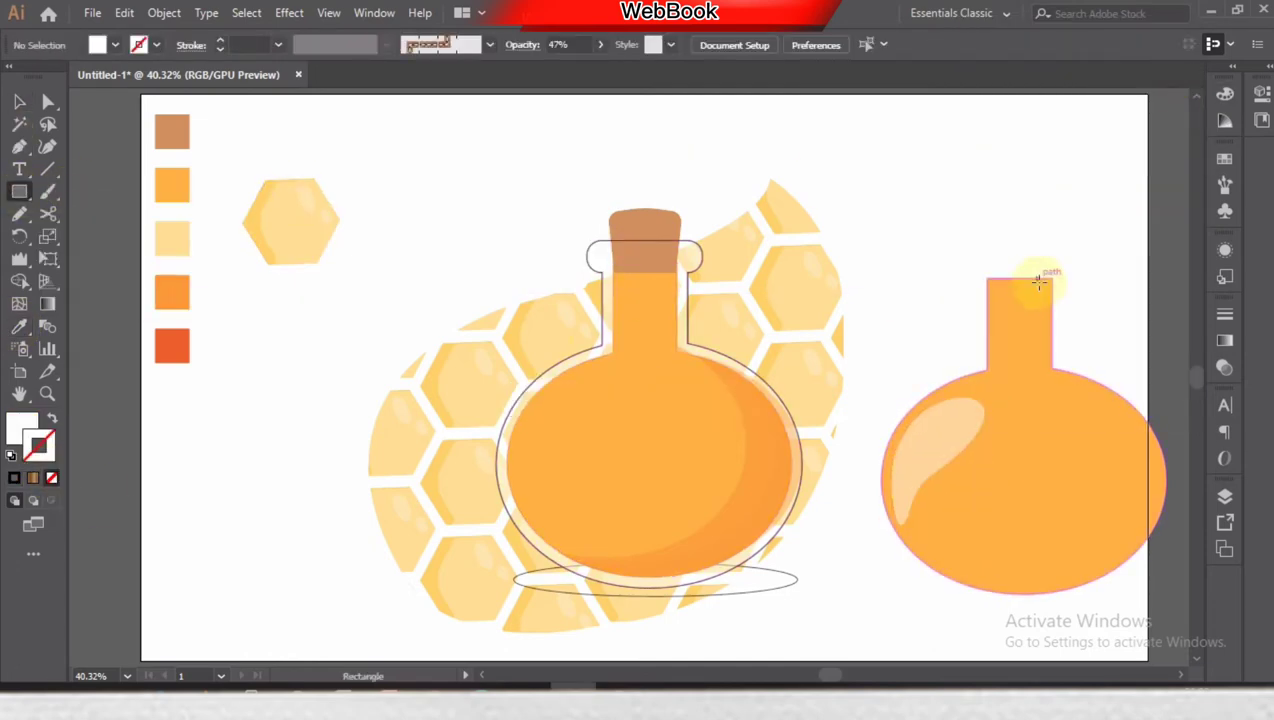
pyautogui.moveTo(1047, 264); pyautogui.dragTo(1050, 340)
pyautogui.press('v')
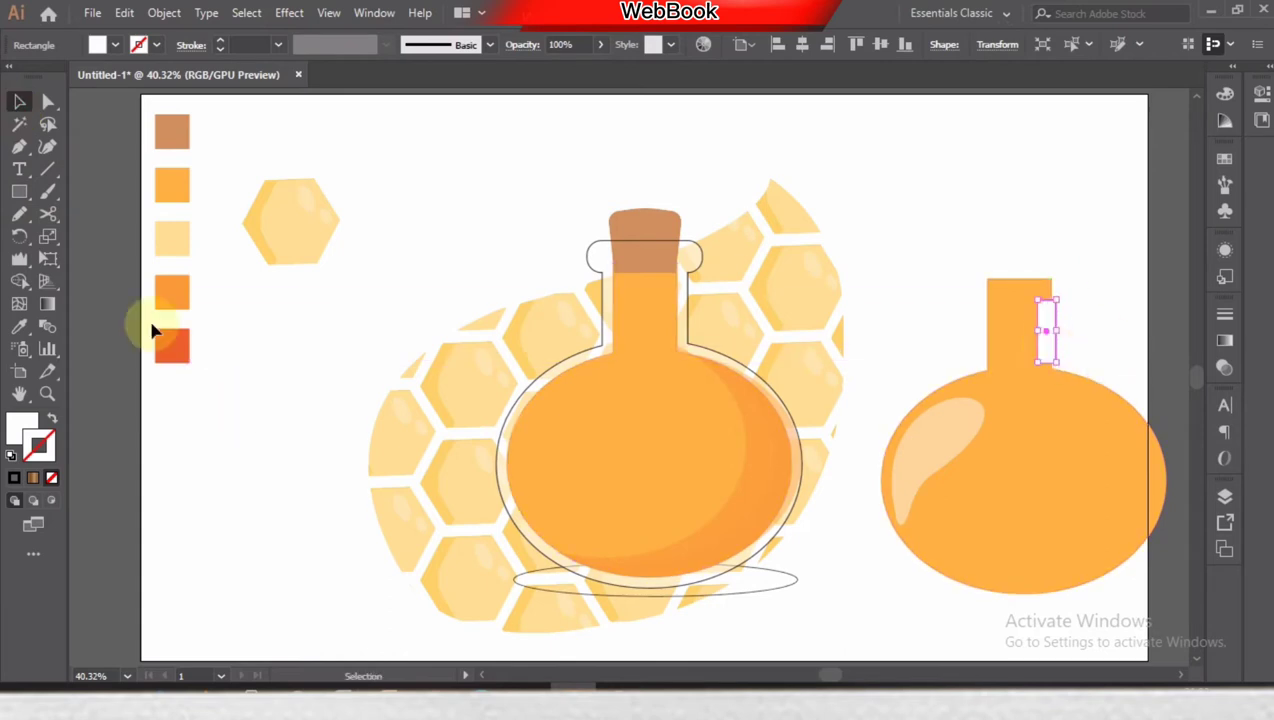
pyautogui.press('i')
pyautogui.click(172, 346)
pyautogui.click(1224, 367)
pyautogui.moveTo(1174, 356); pyautogui.dragTo(1110, 356)
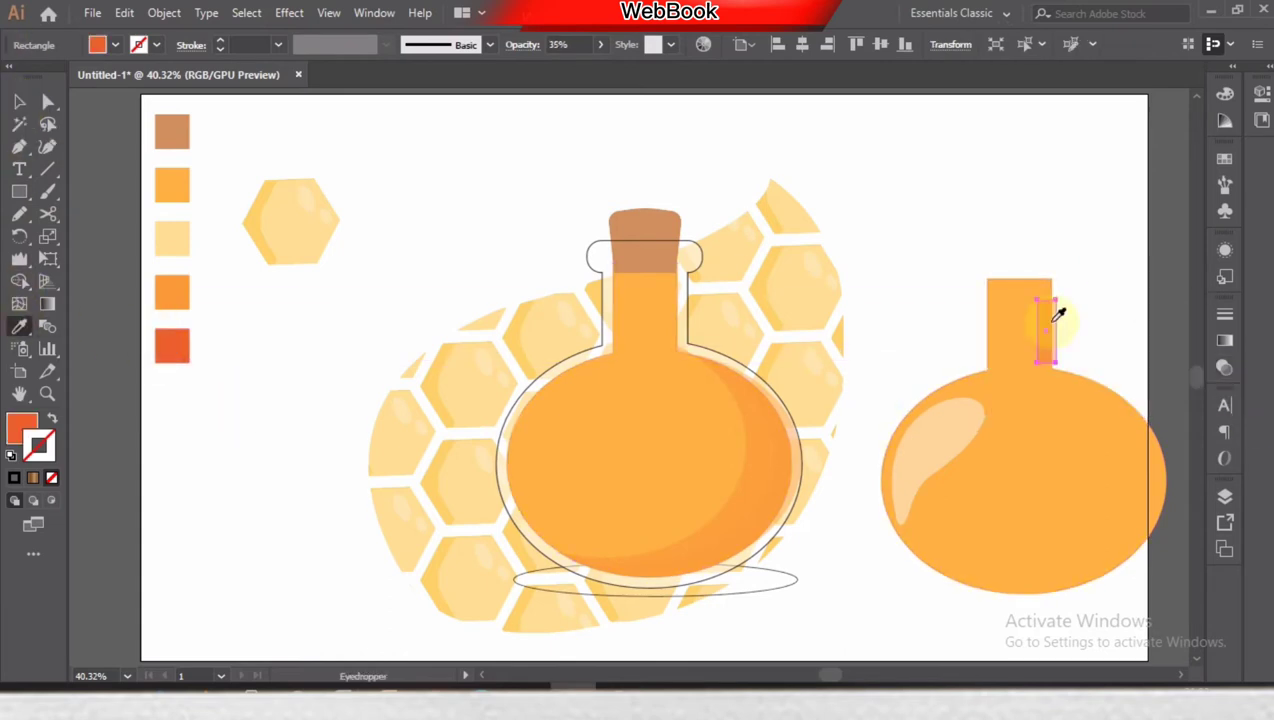
pyautogui.click(970, 267)
# Draw a small ellipse, rotate it 20°, and place it on the bottle's lower left in the pale highlight style.
pyautogui.moveTo(19, 191); pyautogui.dragTo(90, 235)
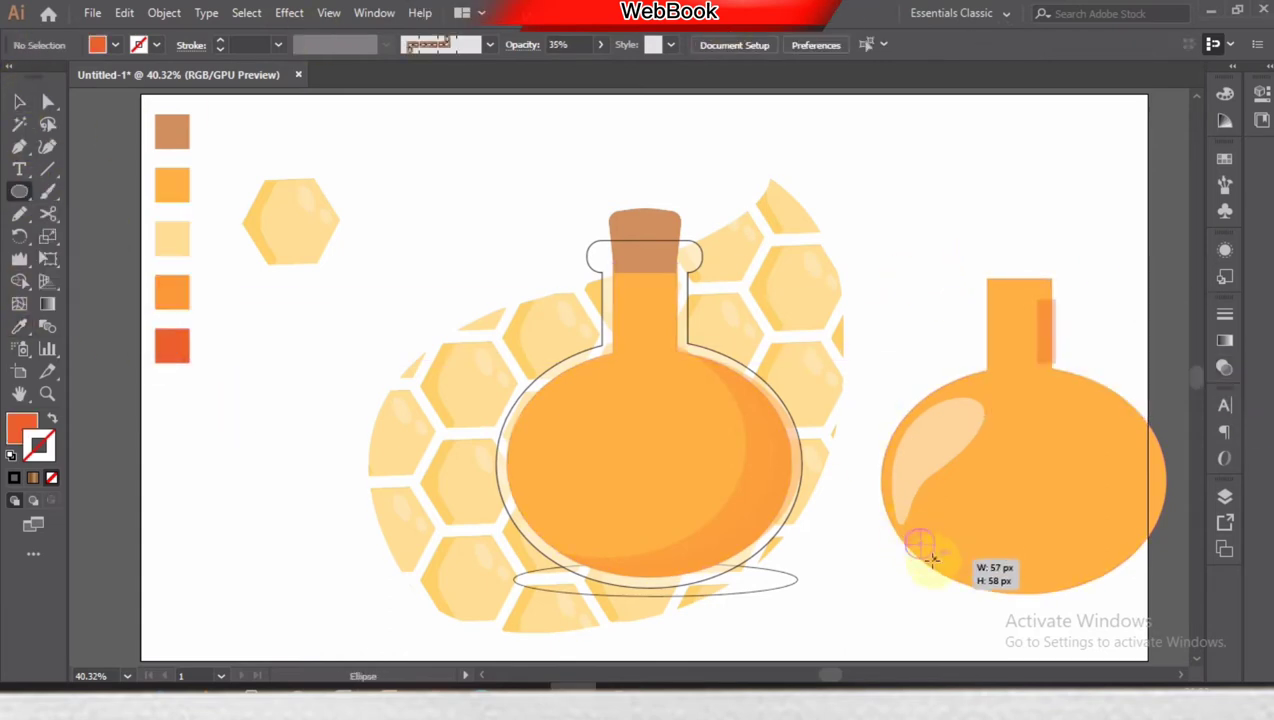
pyautogui.moveTo(926, 570); pyautogui.dragTo(927, 571)
pyautogui.press('v')
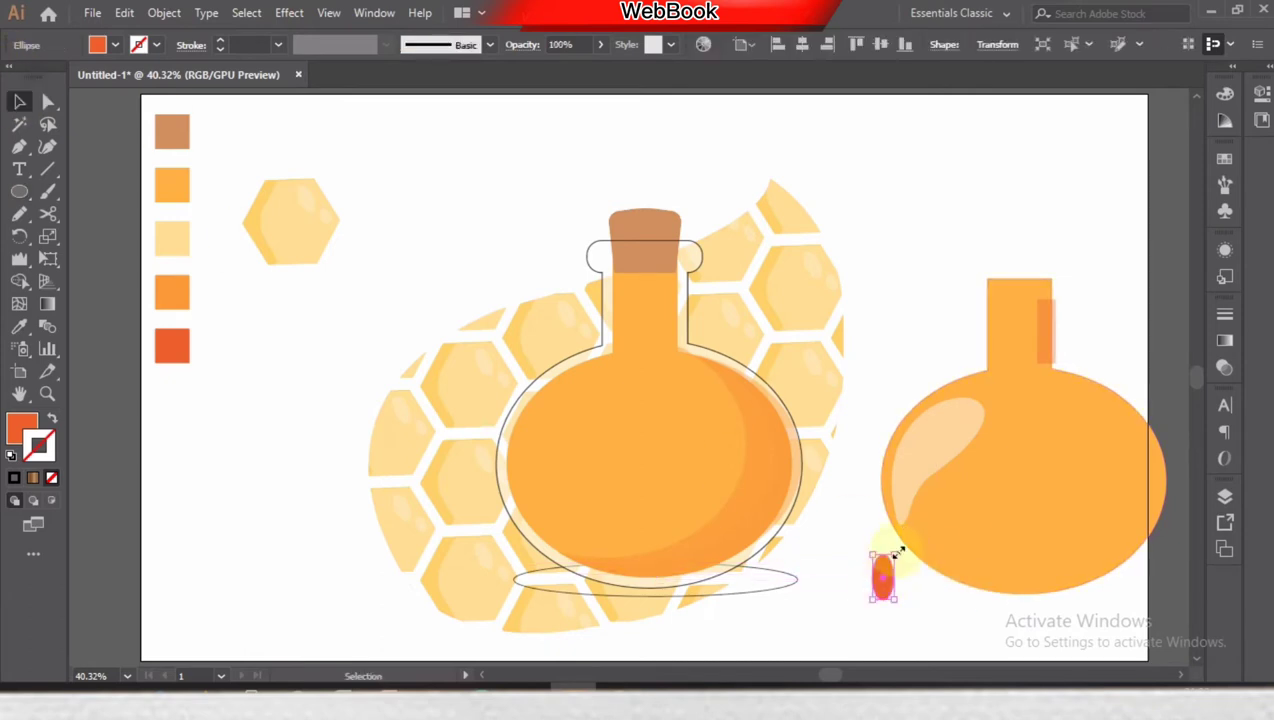
pyautogui.rightClick(884, 562)
pyautogui.click(780, 485)
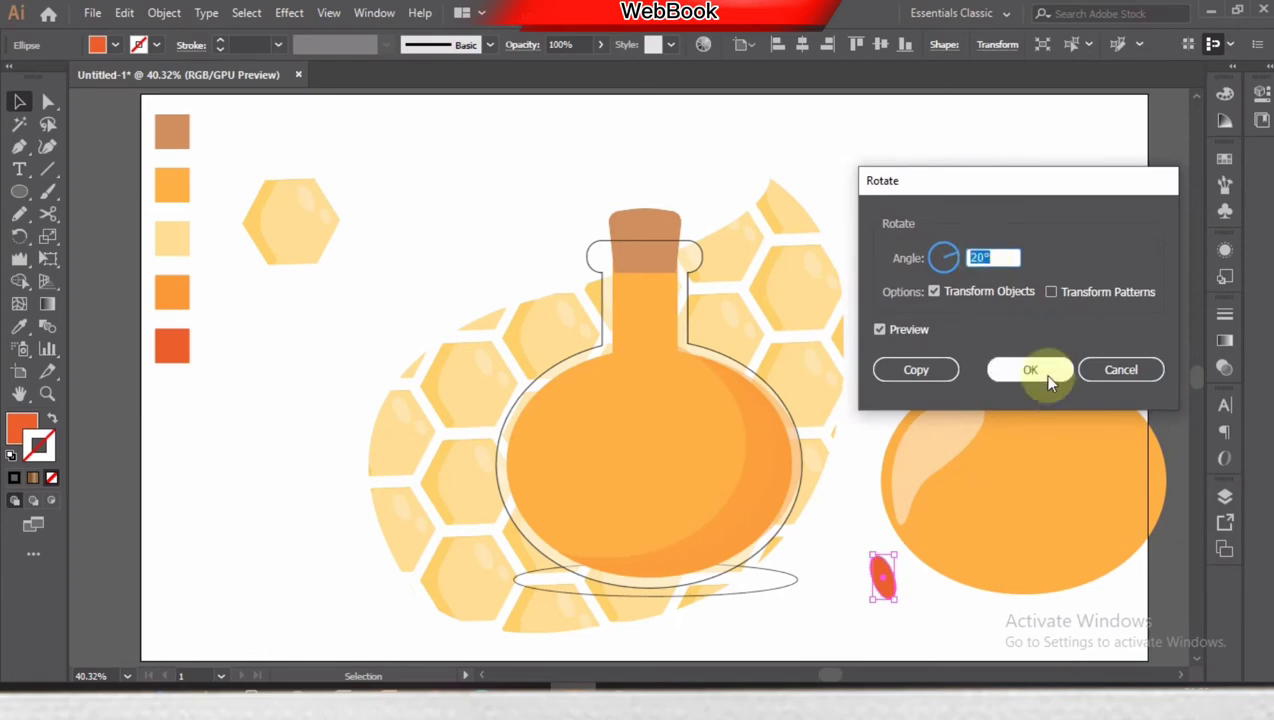
pyautogui.click(1040, 370)
pyautogui.moveTo(886, 578); pyautogui.dragTo(921, 547)
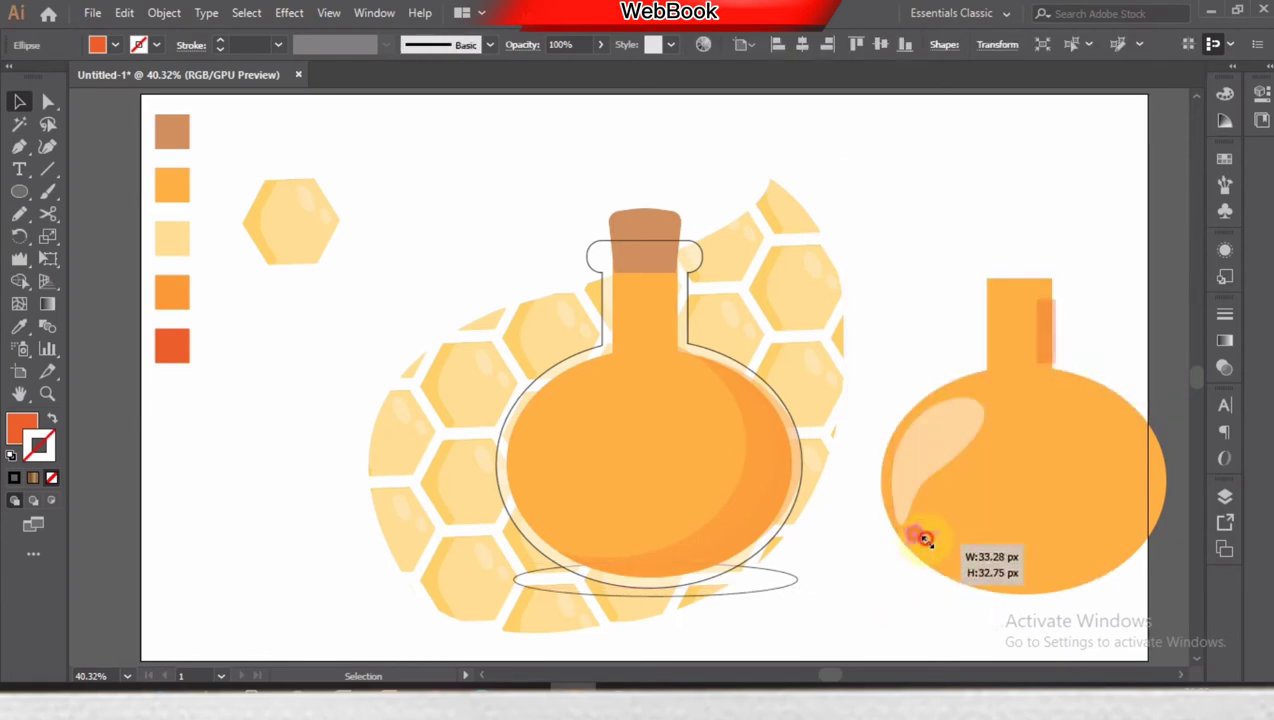
pyautogui.press('i')
pyautogui.click(937, 420)
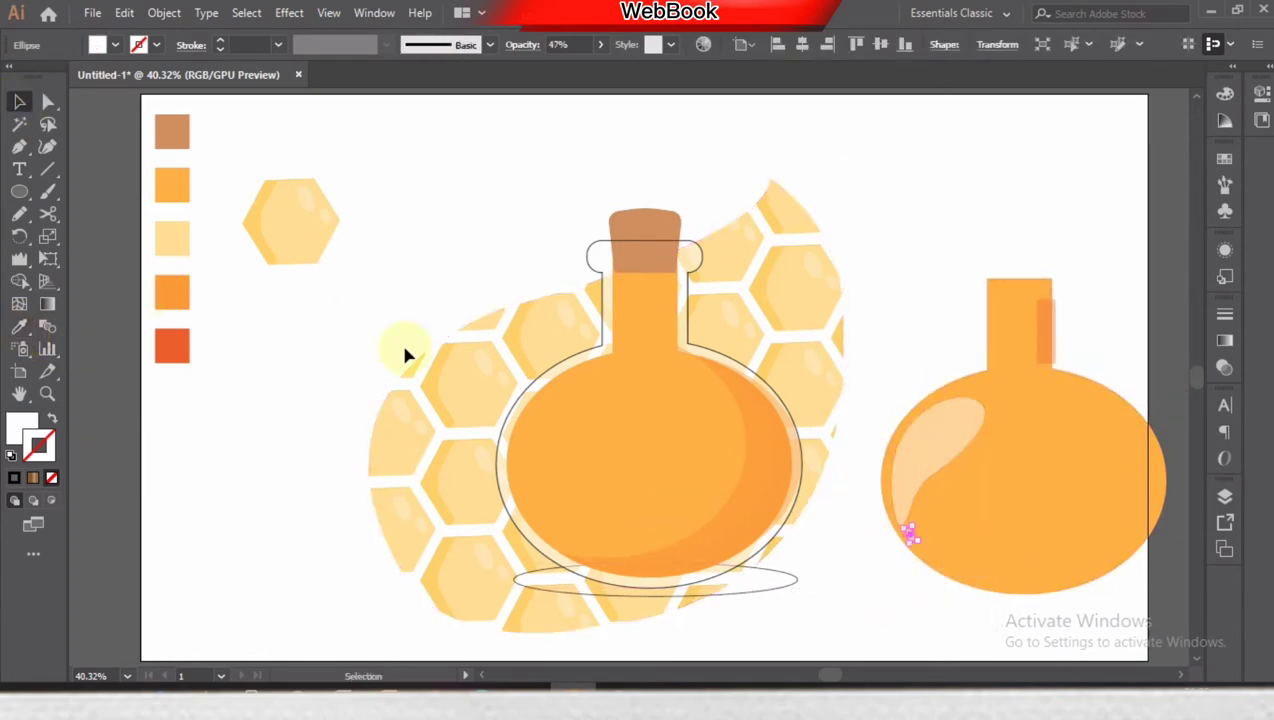
# Pen-draw a 6 pt tapered gloss curve from the right bottle's lower left up to the shoulder.
pyautogui.press('p')
pyautogui.click(22, 430)
pyautogui.click(279, 44)
pyautogui.click(304, 192)
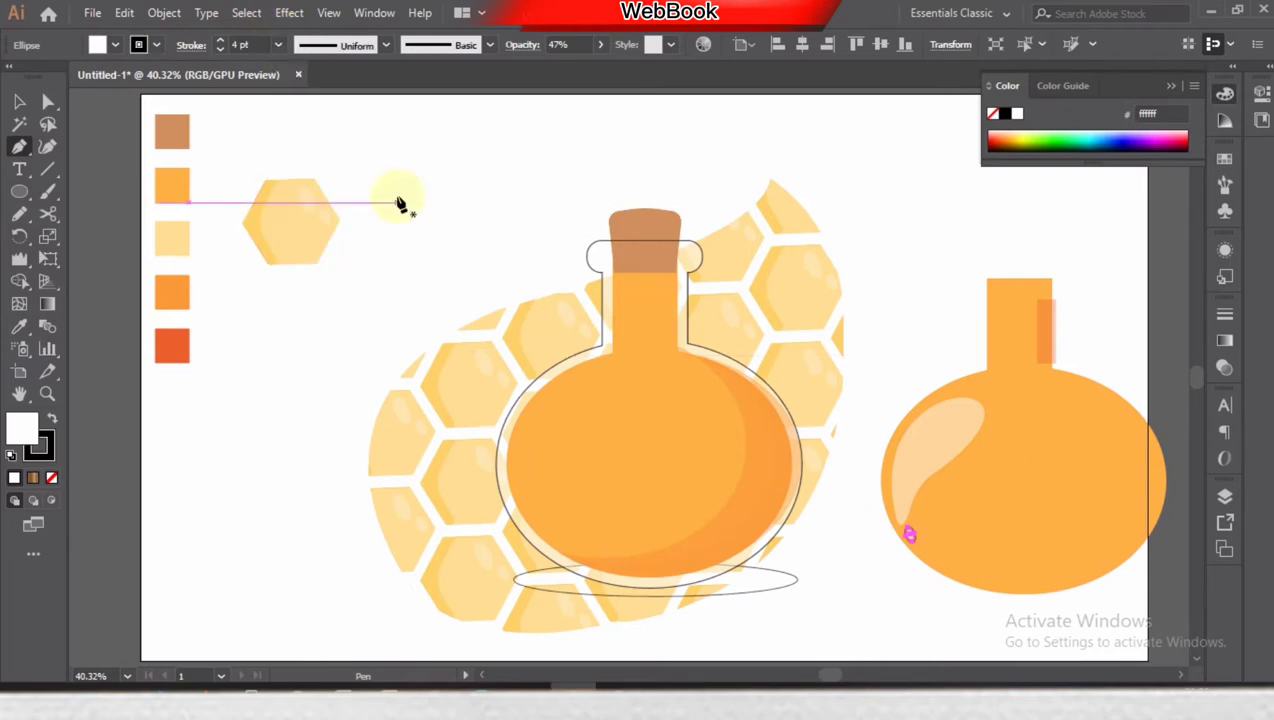
pyautogui.click(338, 44)
pyautogui.click(356, 207)
pyautogui.click(279, 44)
pyautogui.click(300, 229)
pyautogui.moveTo(990, 388); pyautogui.dragTo(897, 481)
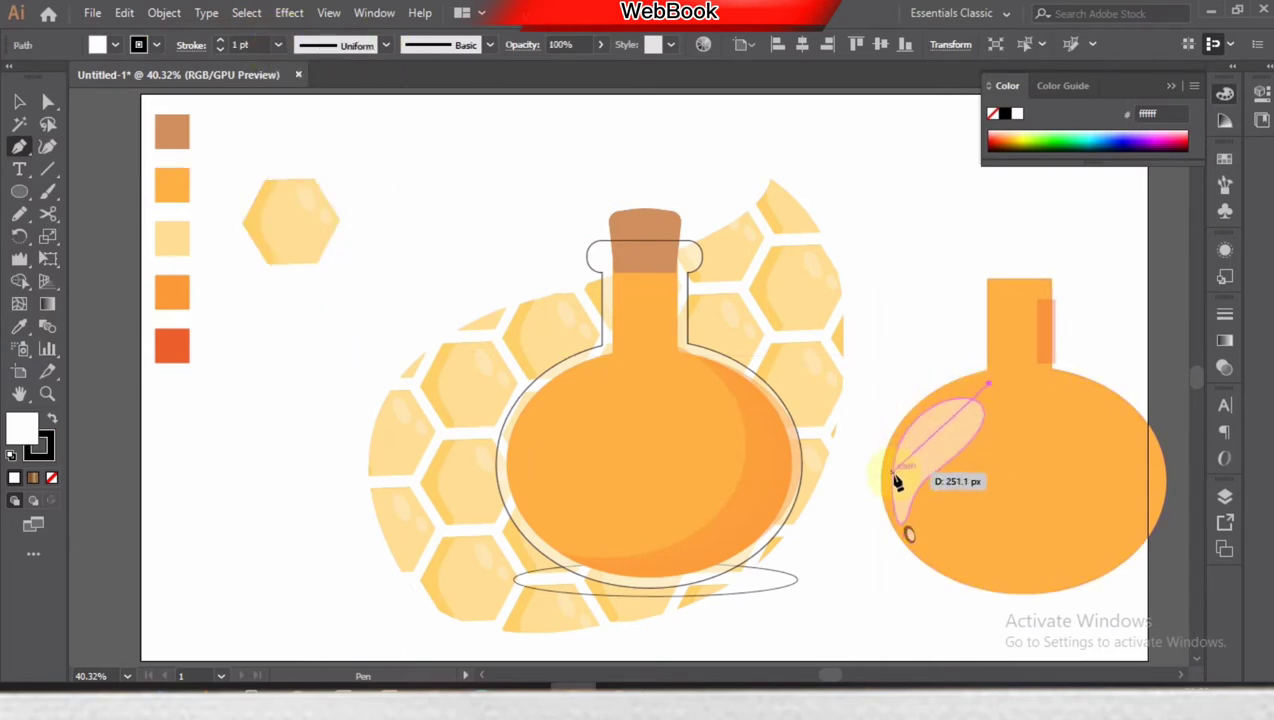
pyautogui.click(52, 418)
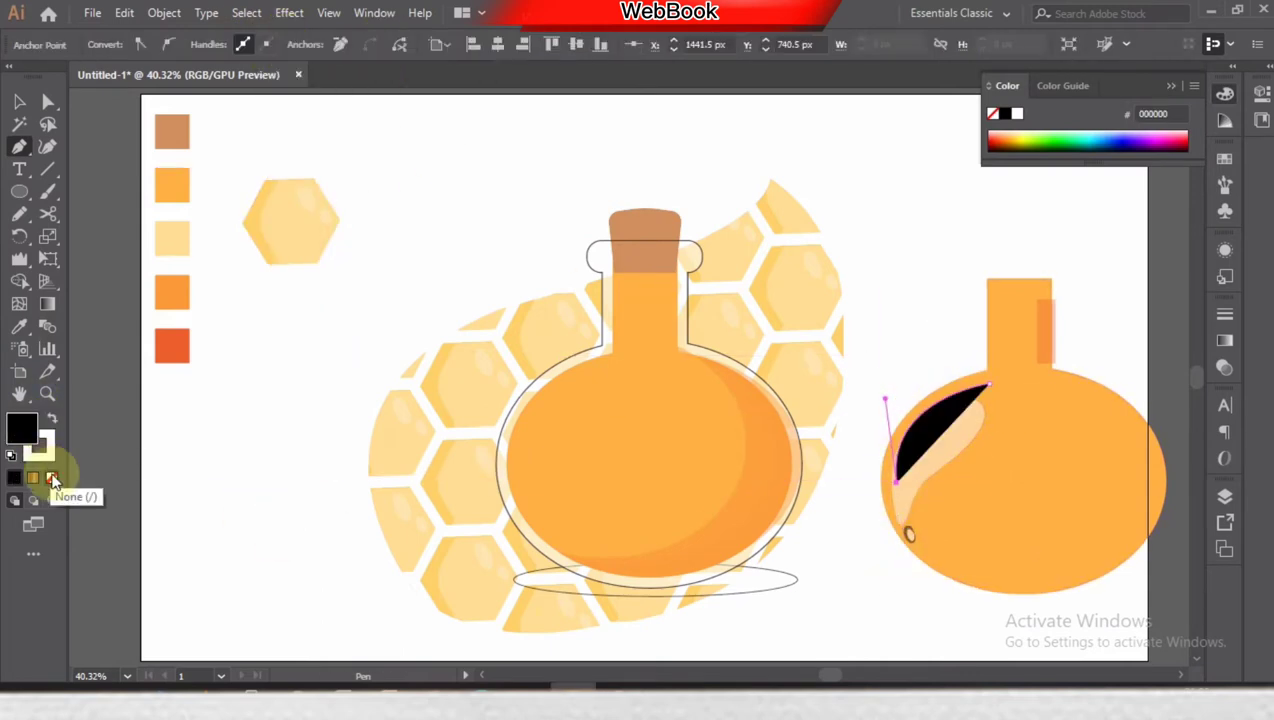
# Give the gloss path a white stroke, no fill, and a 20 pt tapered calligraphic brush.
pyautogui.click(52, 477)
pyautogui.click(19, 101)
pyautogui.click(860, 364)
pyautogui.click(940, 430)
pyautogui.click(489, 44)
pyautogui.click(415, 85)
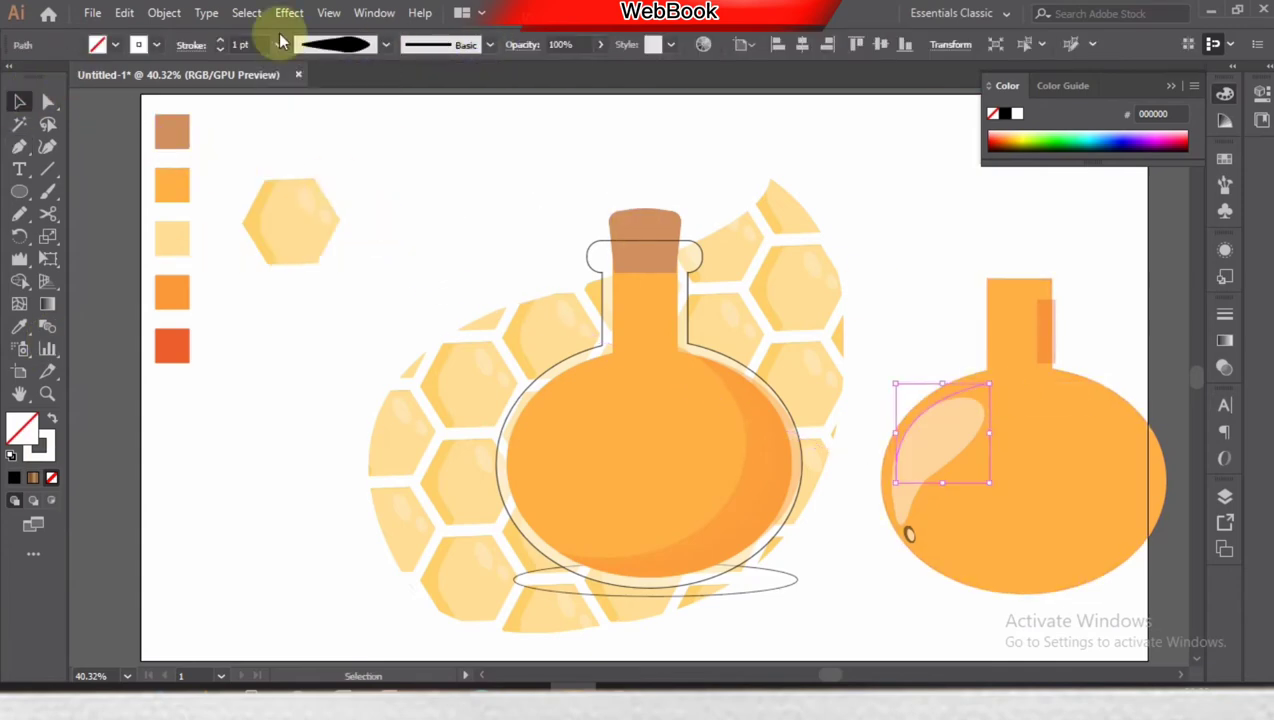
pyautogui.click(278, 44)
pyautogui.click(300, 292)
# Mirror the gloss stroke with Transform > Reflect.
pyautogui.rightClick(905, 437)
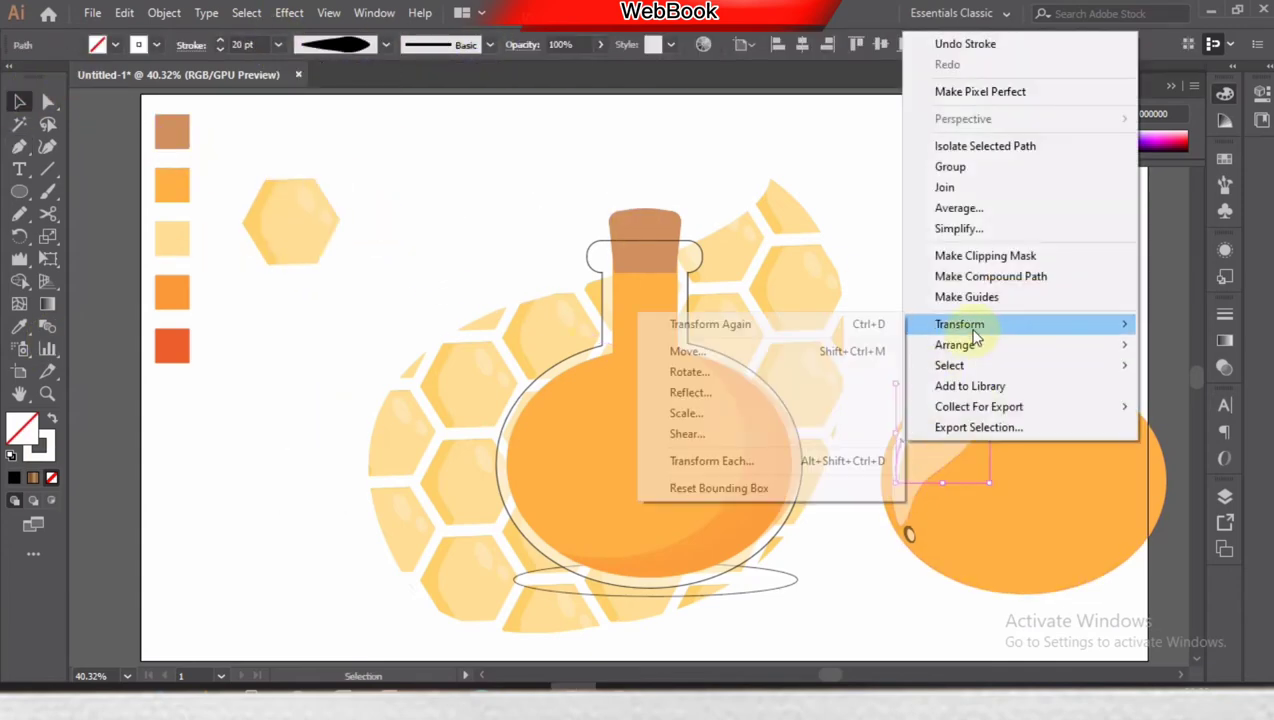
pyautogui.click(842, 391)
pyautogui.moveTo(958, 188); pyautogui.dragTo(380, 232)
pyautogui.click(519, 531)
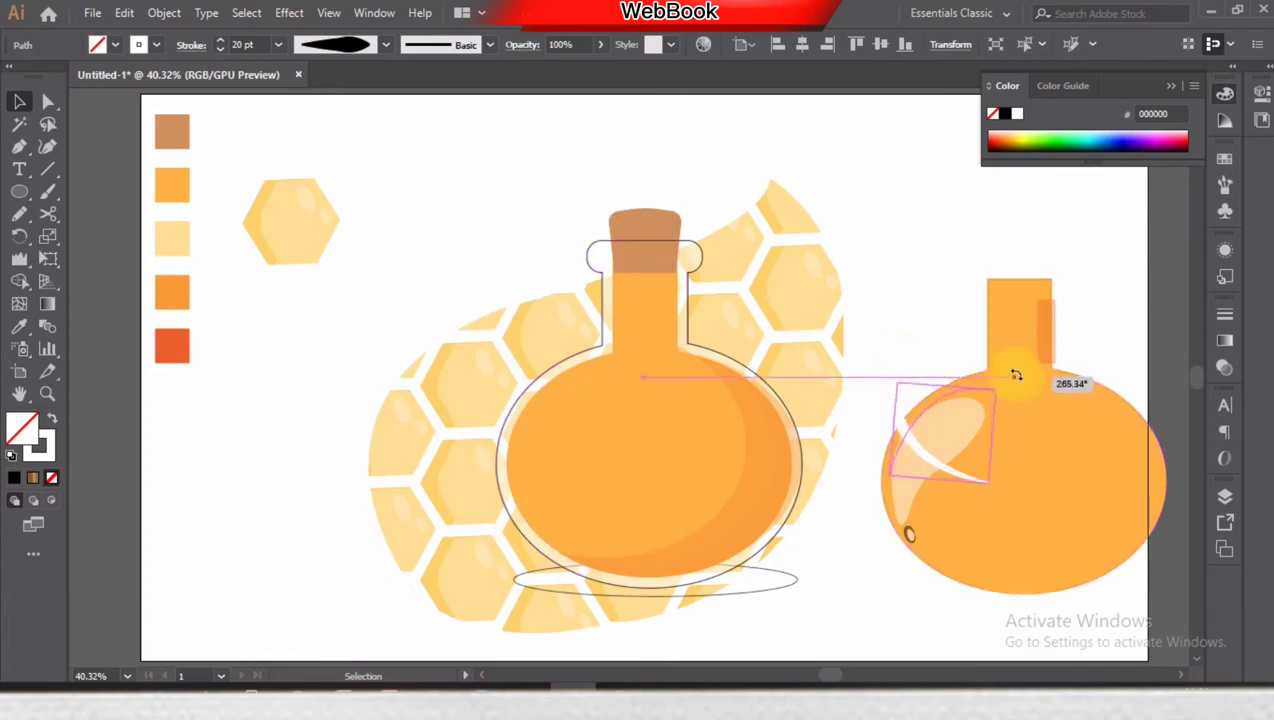
# Reshape the gloss stroke's curve so it follows the bottle's upper-left rim.
pyautogui.click(890, 370)
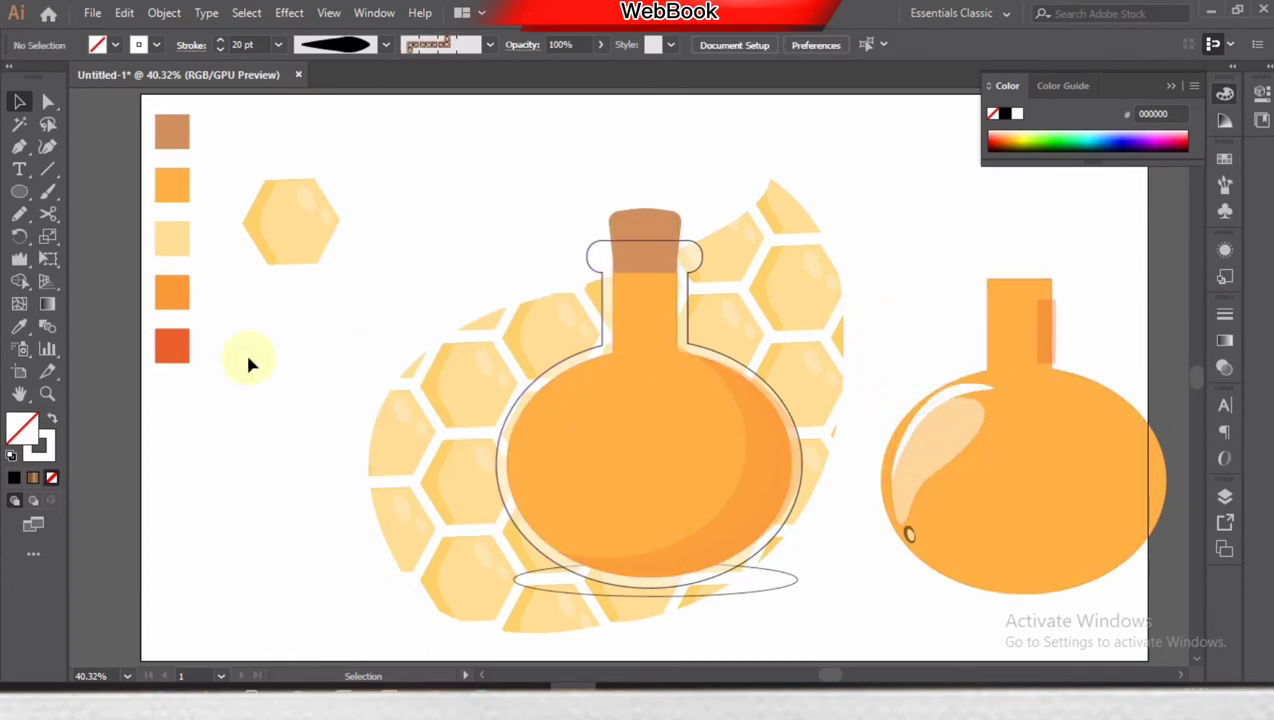
pyautogui.press('a')
pyautogui.click(993, 389)
pyautogui.moveTo(904, 372); pyautogui.dragTo(893, 385)
# Paste a copy of the highlight in front and nudge it down and left.
pyautogui.click(124, 12)
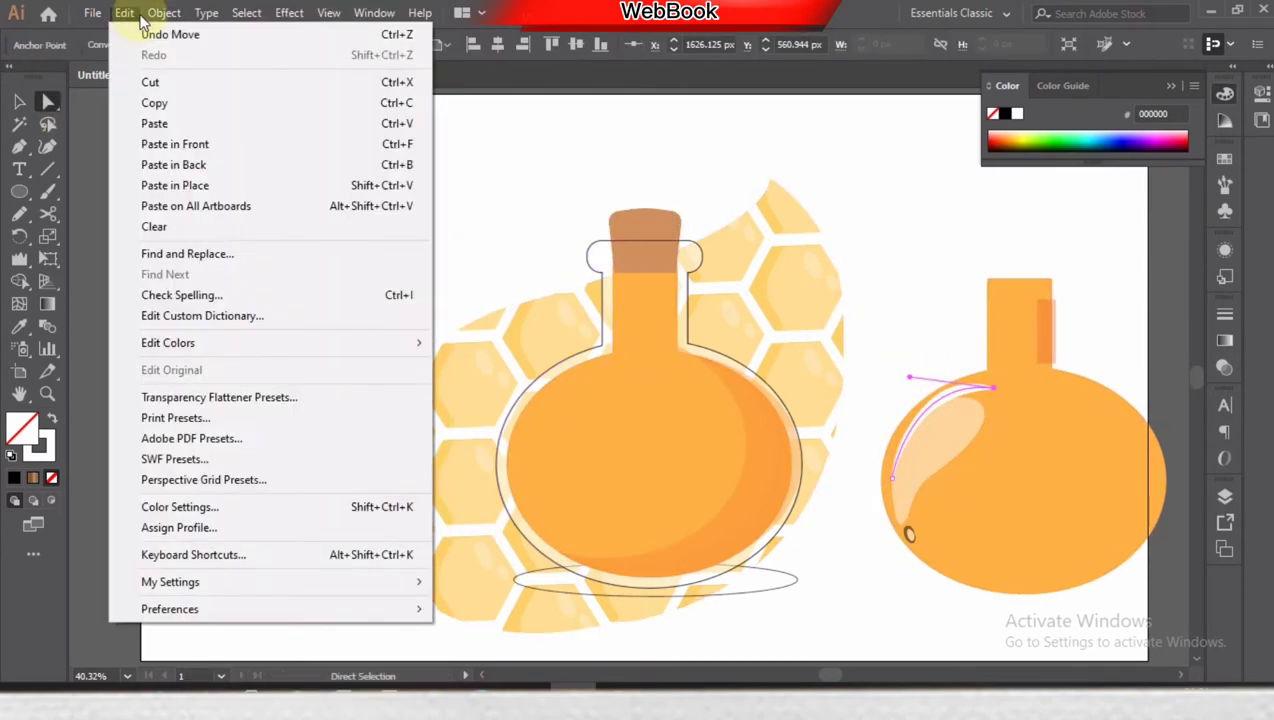
pyautogui.click(200, 142)
pyautogui.click(990, 398)
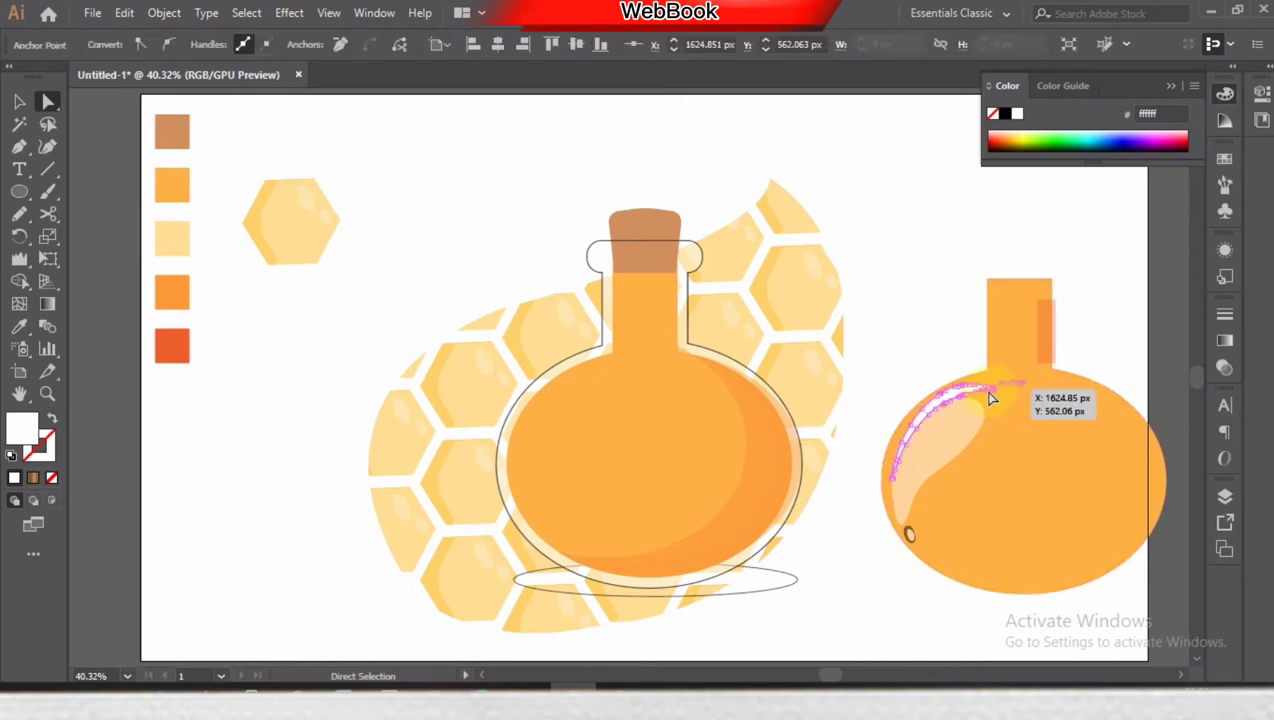
pyautogui.press('v')
pyautogui.click(910, 321)
pyautogui.moveTo(949, 395); pyautogui.dragTo(945, 403)
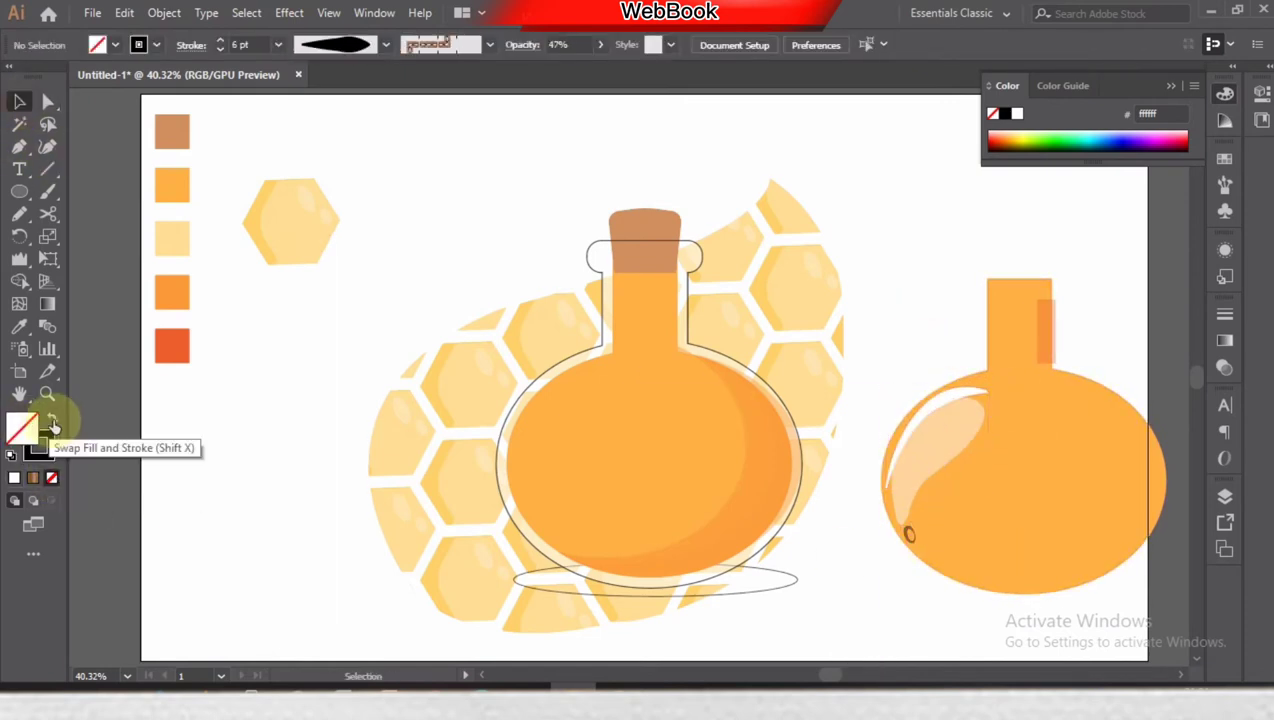
# Make the small dot white with no stroke and stretch the large highlight down toward it.
pyautogui.click(45, 448)
pyautogui.click(907, 533)
pyautogui.click(52, 477)
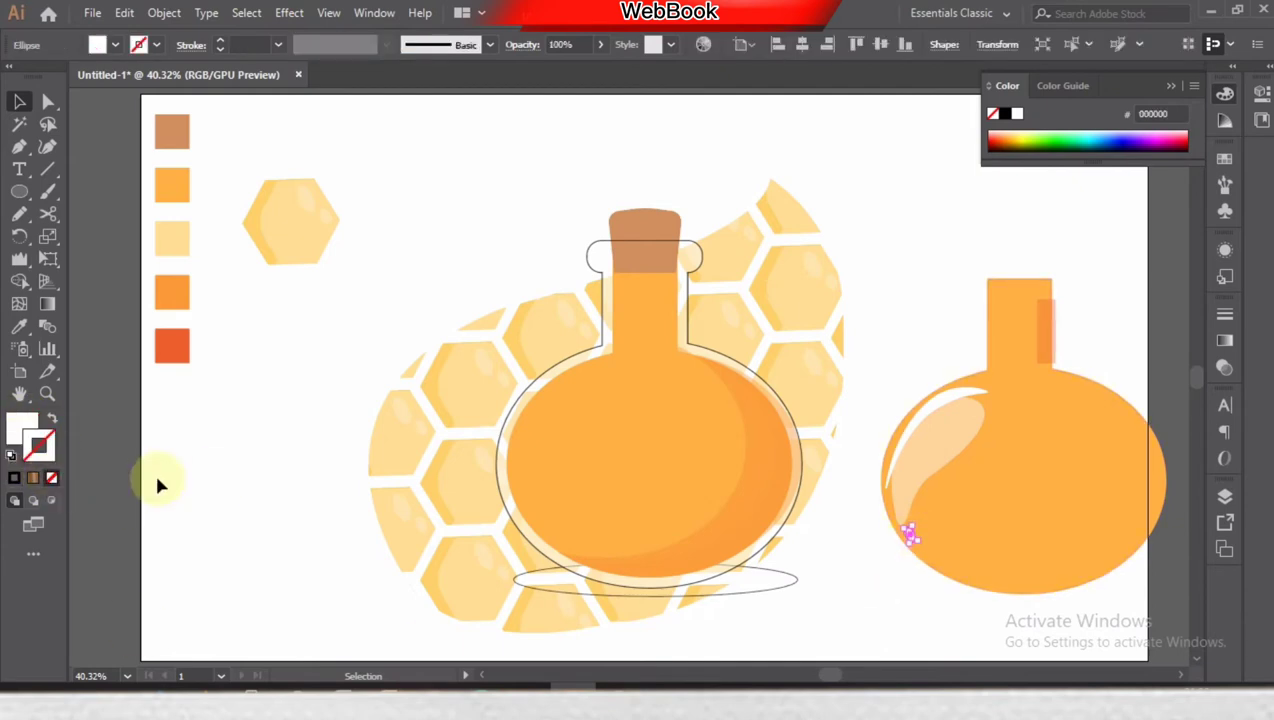
pyautogui.click(935, 430)
pyautogui.moveTo(884, 488); pyautogui.dragTo(888, 522)
pyautogui.click(885, 285)
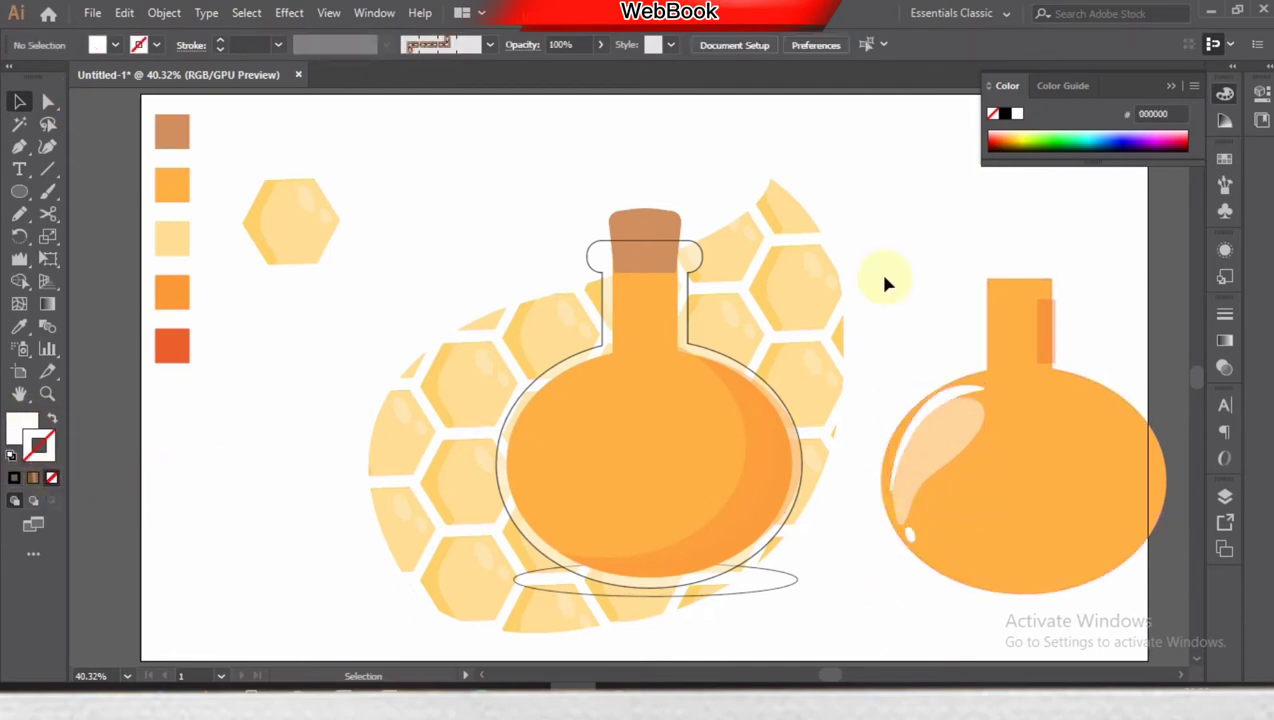
# Add a tall rounded rectangle in the bottle neck with the pale translucent highlight style.
pyautogui.moveTo(20, 191); pyautogui.dragTo(70, 179)
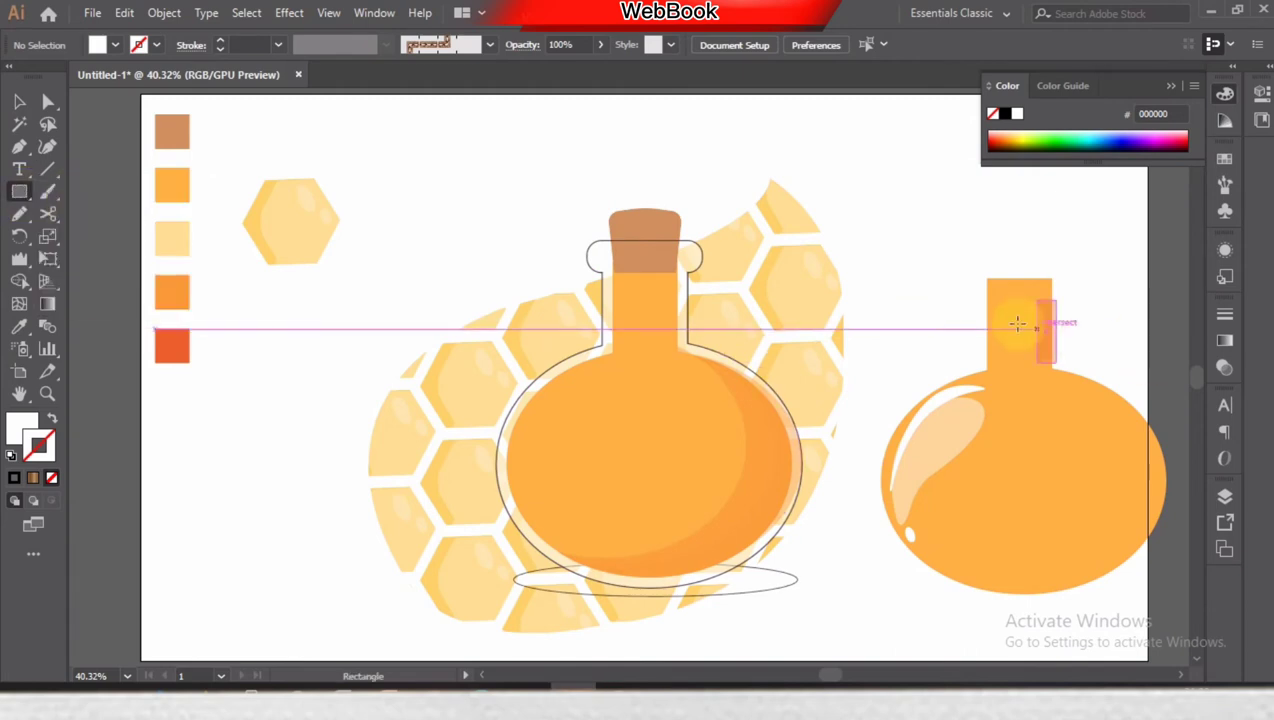
pyautogui.moveTo(998, 354); pyautogui.dragTo(988, 324)
pyautogui.click(47, 101)
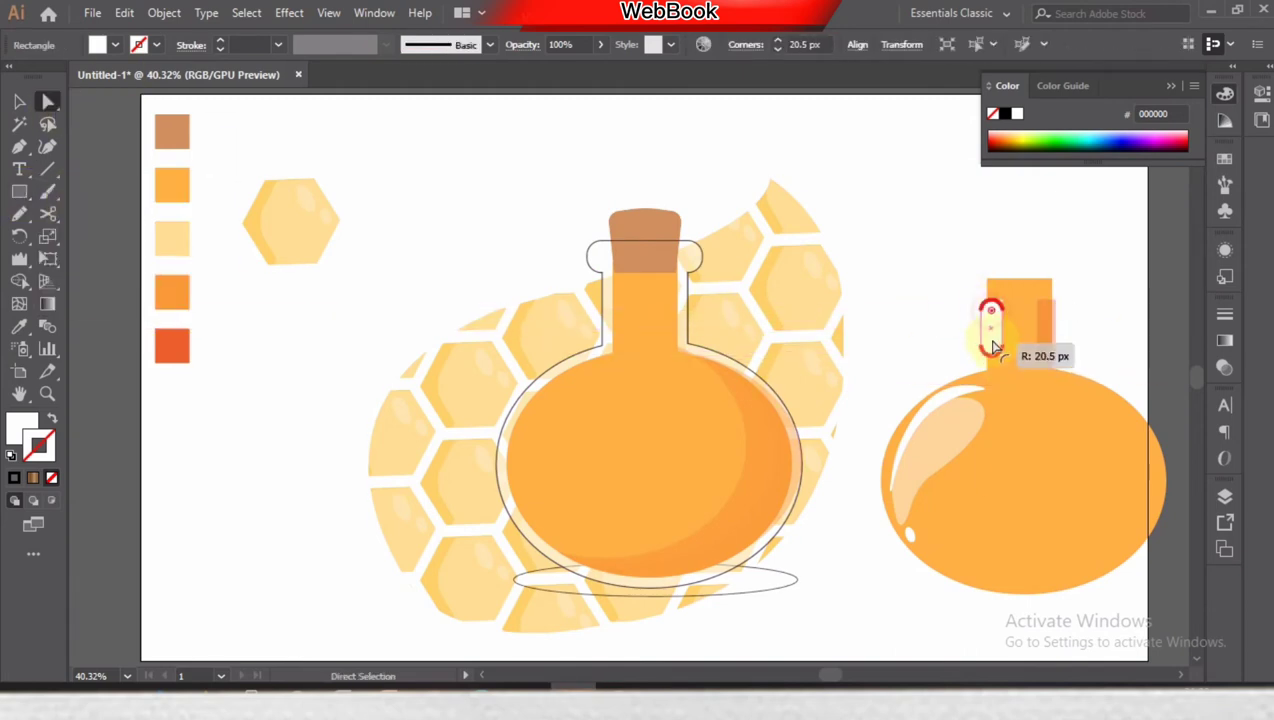
pyautogui.click(19, 325)
pyautogui.click(606, 333)
pyautogui.click(19, 101)
pyautogui.click(336, 390)
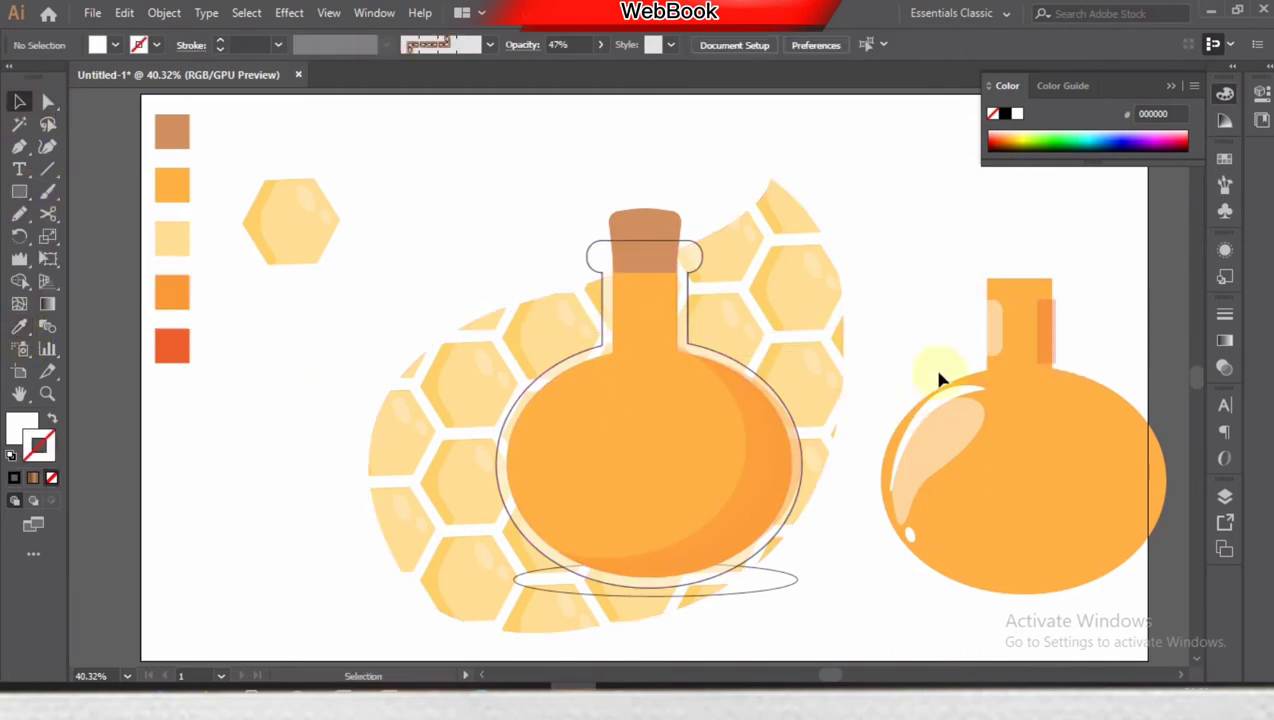
# Delete the right bottle's body, move its highlights and white dot onto the left bottle, and copy the outline and cork right.
pyautogui.click(1025, 432)
pyautogui.press('Delete')
pyautogui.moveTo(916, 290); pyautogui.dragTo(1109, 547)
pyautogui.moveTo(940, 436)
pyautogui.mouseDown()
pyautogui.moveTo(555, 428)
pyautogui.moveTo(582, 406)
pyautogui.mouseUp()
pyautogui.click(988, 378)
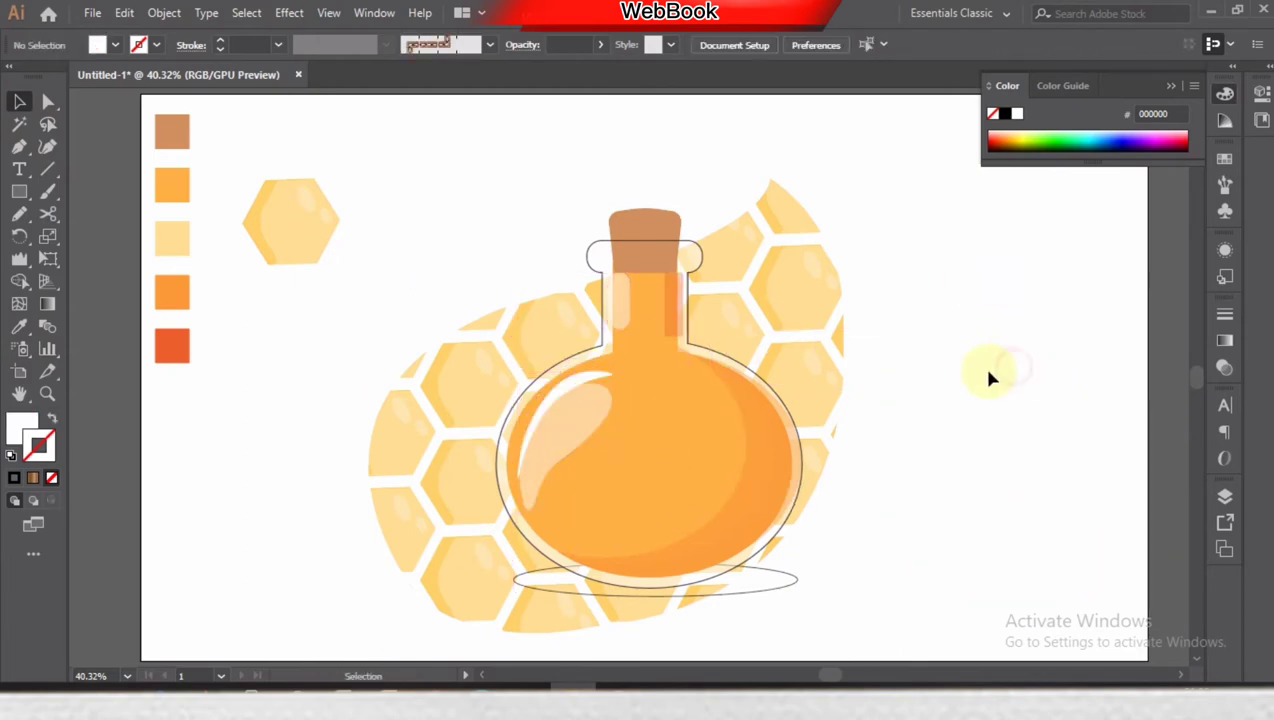
pyautogui.moveTo(822, 510); pyautogui.dragTo(533, 518)
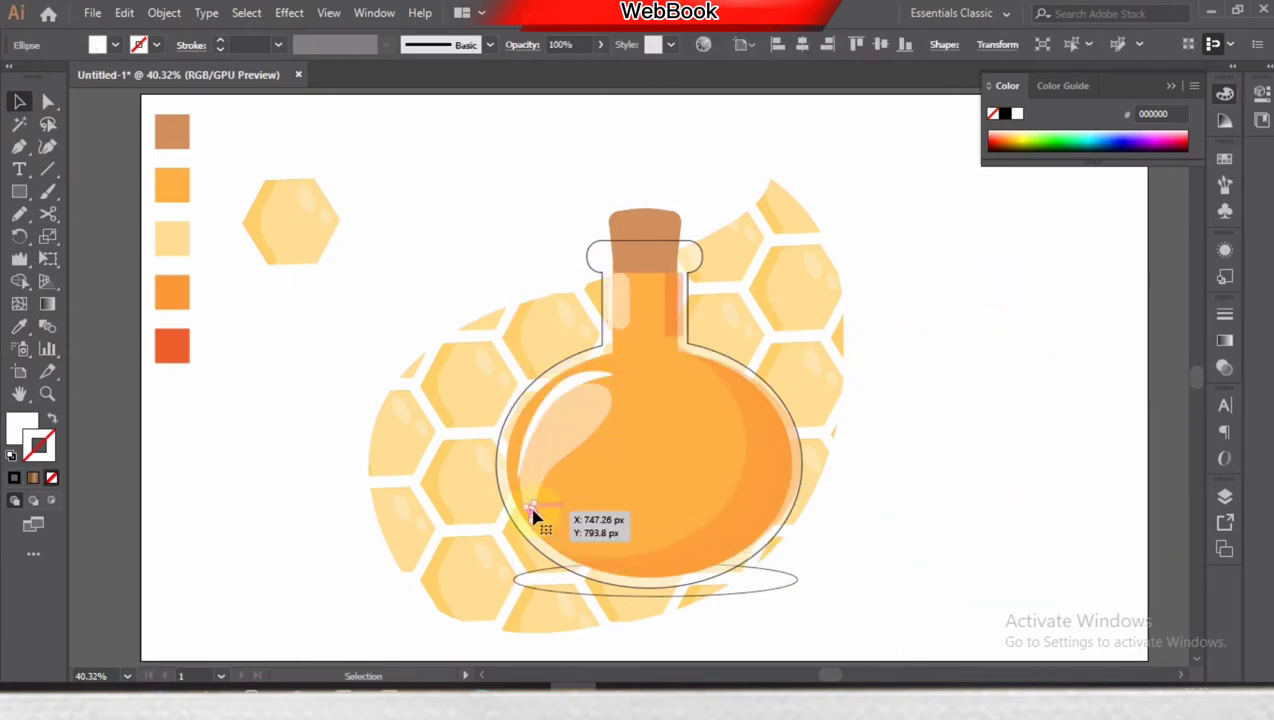
pyautogui.click(953, 443)
pyautogui.moveTo(683, 250); pyautogui.dragTo(1038, 237)
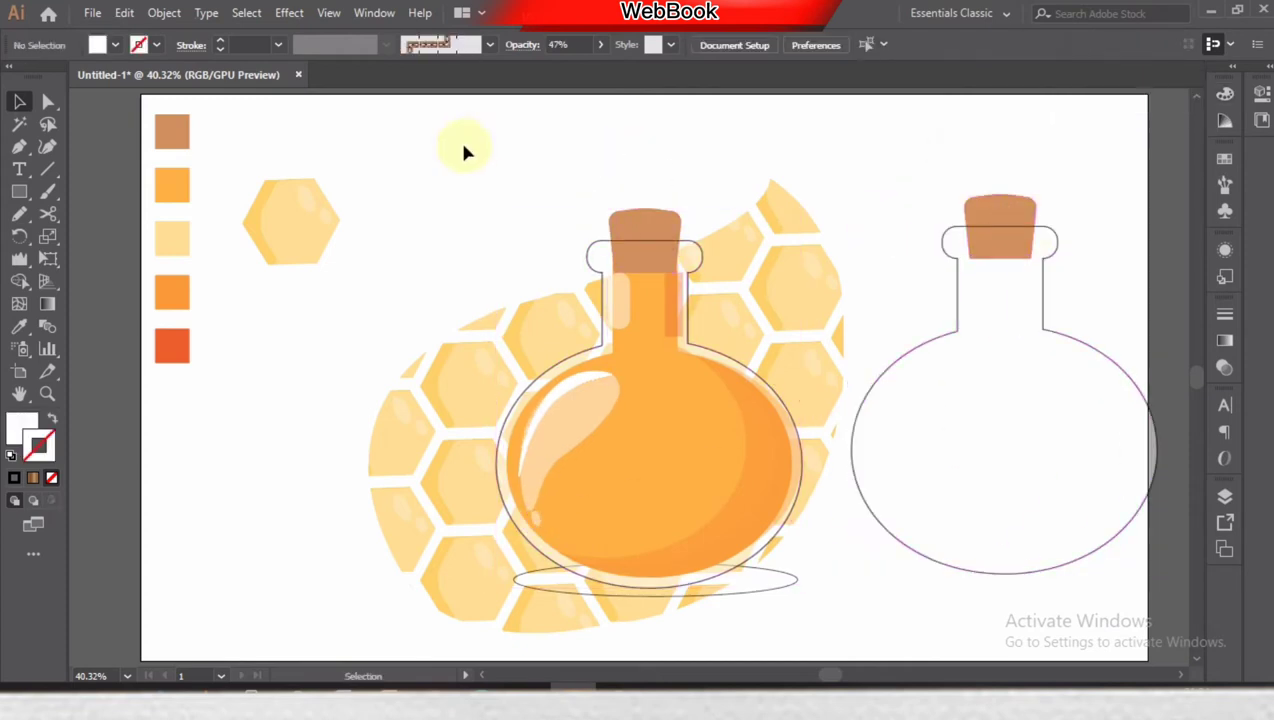
# Duplicate the bottle outline and Shape Builder-delete its inner region, leaving a crescent.
pyautogui.press('p')
pyautogui.click(19, 101)
pyautogui.moveTo(1047, 307); pyautogui.dragTo(1033, 305)
pyautogui.hotkey('ctrl', 'shift', 'a')
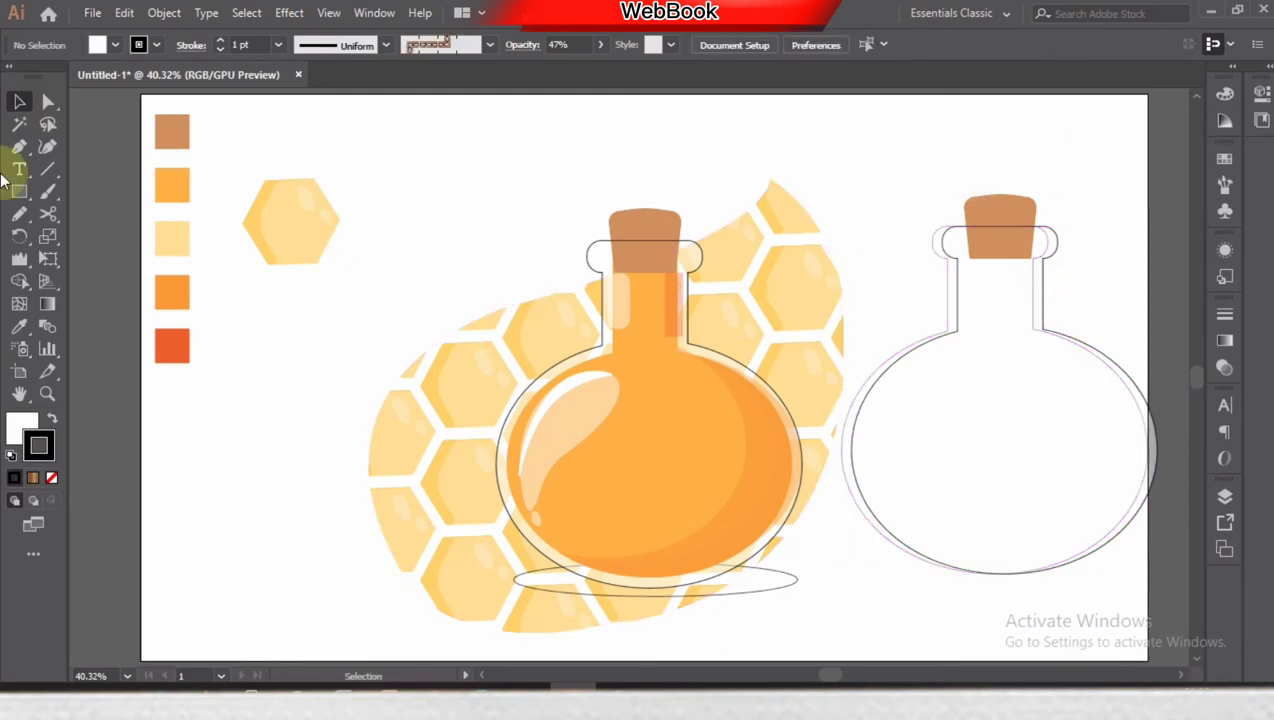
pyautogui.moveTo(938, 228); pyautogui.dragTo(1140, 570)
pyautogui.click(19, 281)
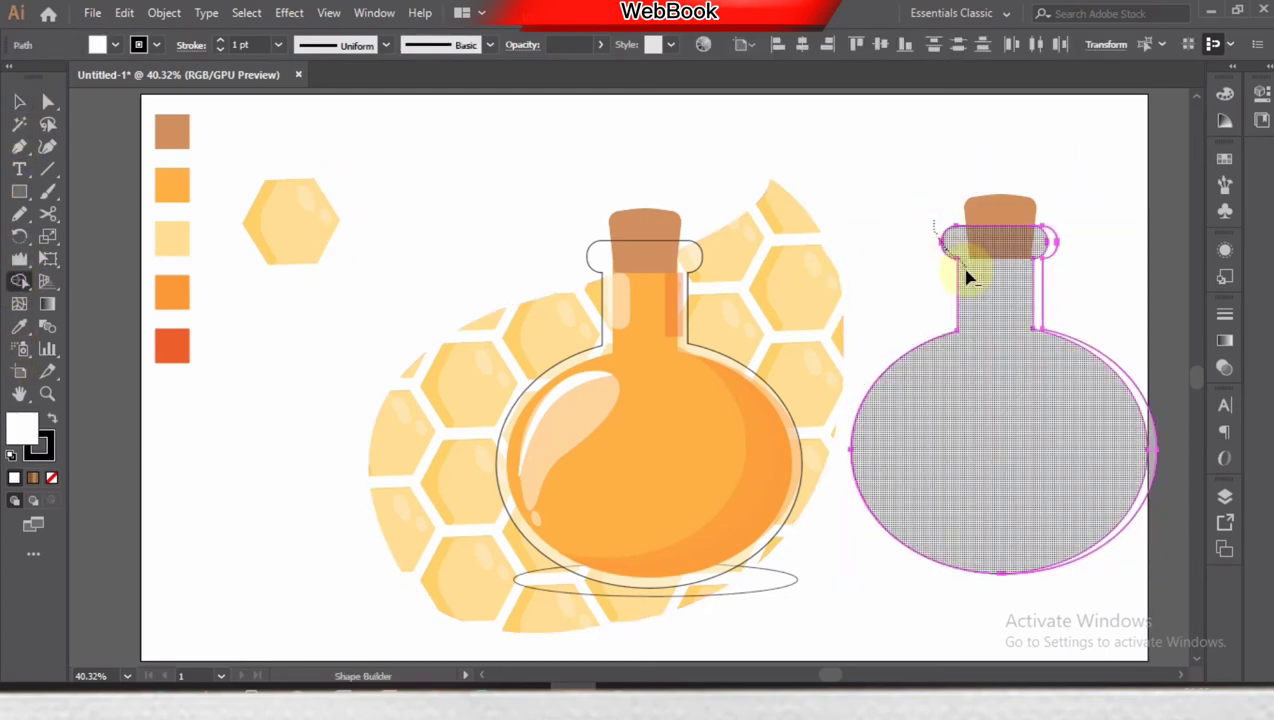
pyautogui.keyDown('alt'); pyautogui.click(967, 276); pyautogui.keyUp('alt')
pyautogui.moveTo(1090, 415); pyautogui.dragTo(1088, 412)
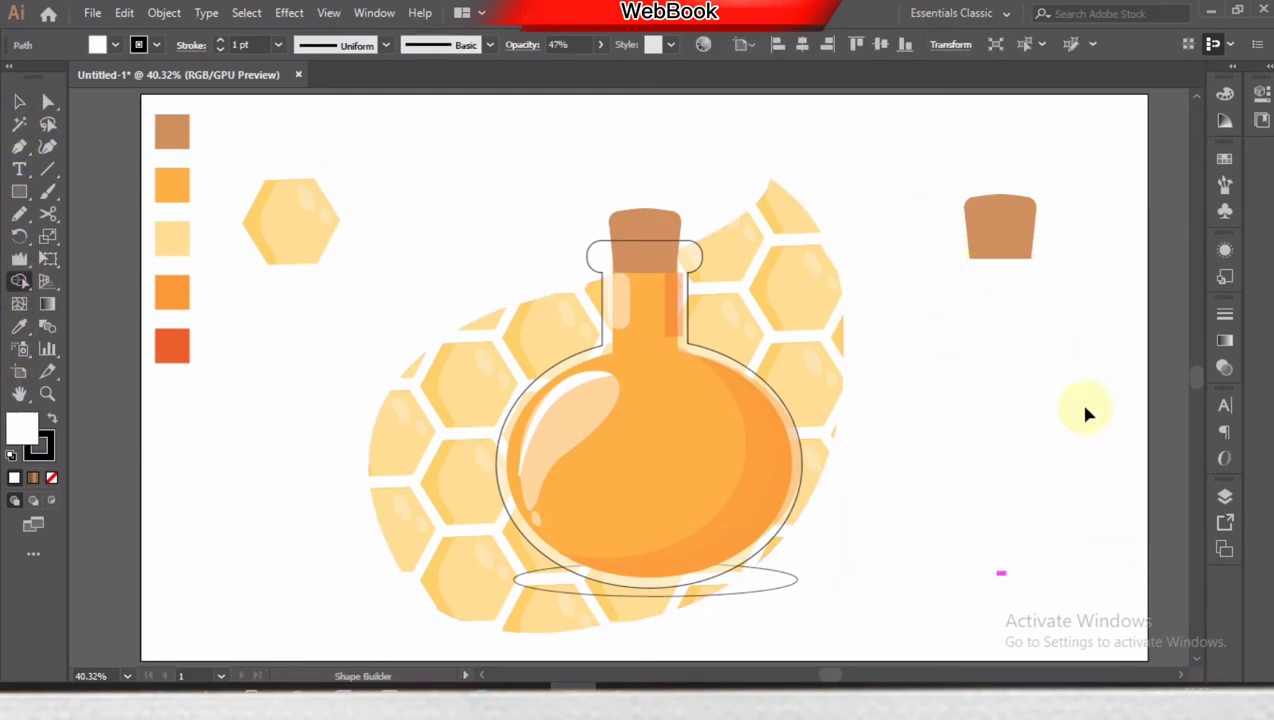
# Give the crescent the translucent white highlight style, no stroke, and place it on the central bottle's right side.
pyautogui.click(19, 101)
pyautogui.click(19, 326)
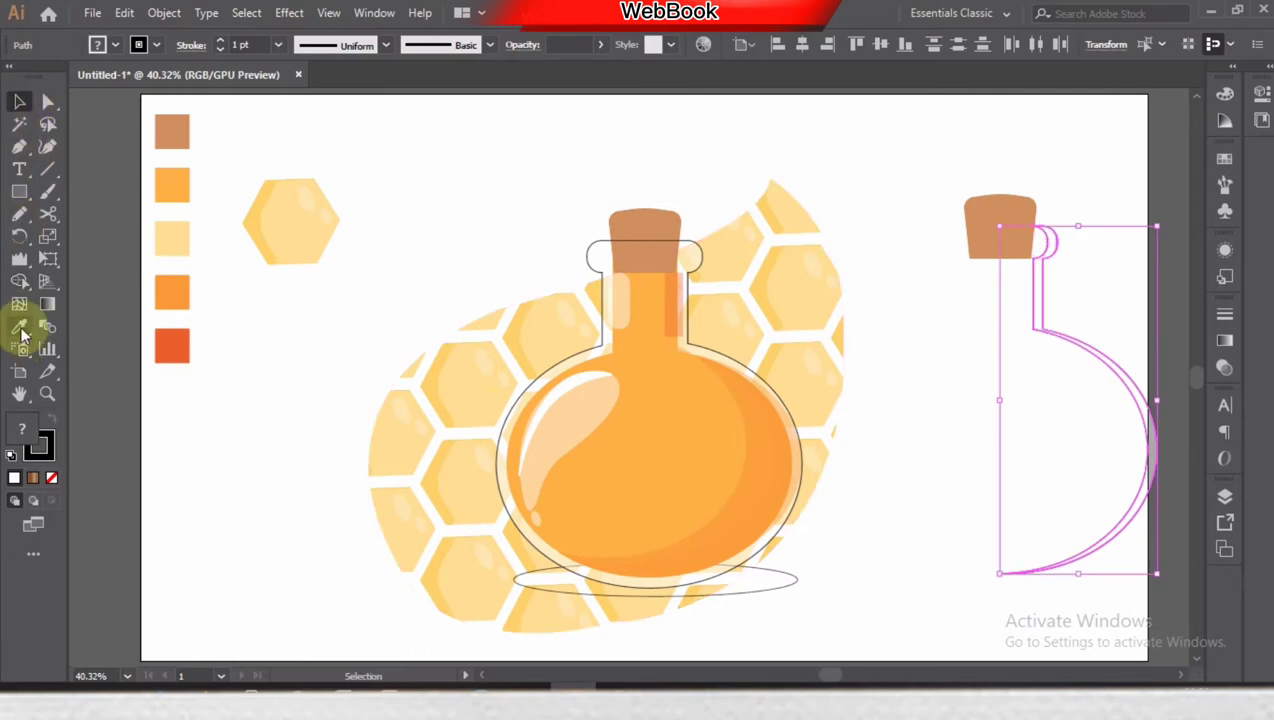
pyautogui.click(688, 256)
pyautogui.press('v')
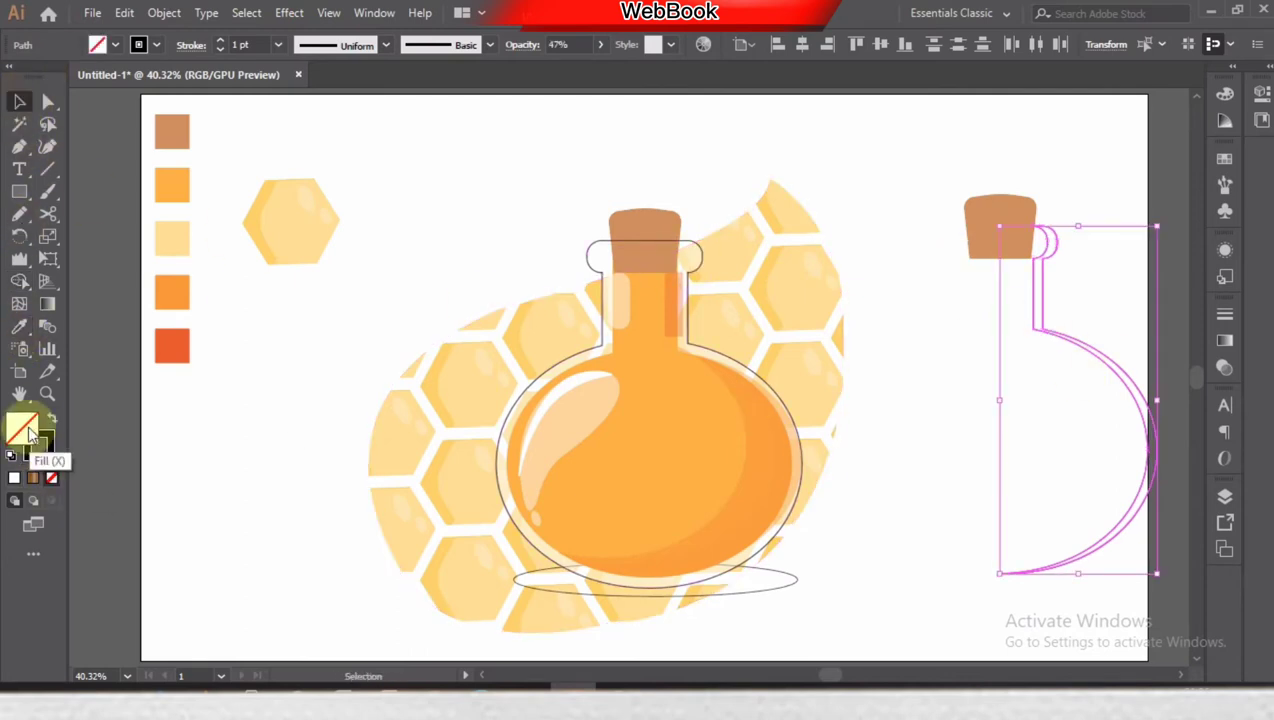
pyautogui.click(14, 477)
pyautogui.click(51, 477)
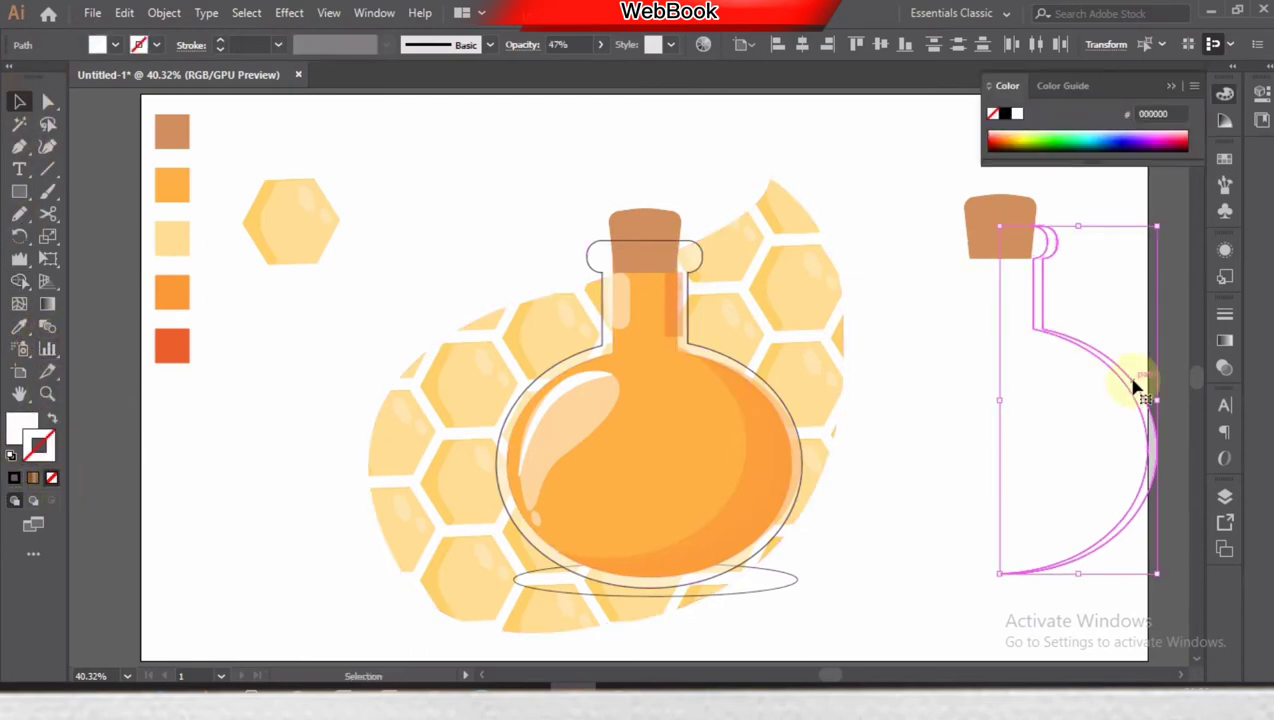
pyautogui.moveTo(1132, 384); pyautogui.dragTo(787, 392)
pyautogui.click(950, 370)
# Reshape the spare brown cork into a slanted-top piece with the Pen tool.
pyautogui.click(1000, 232)
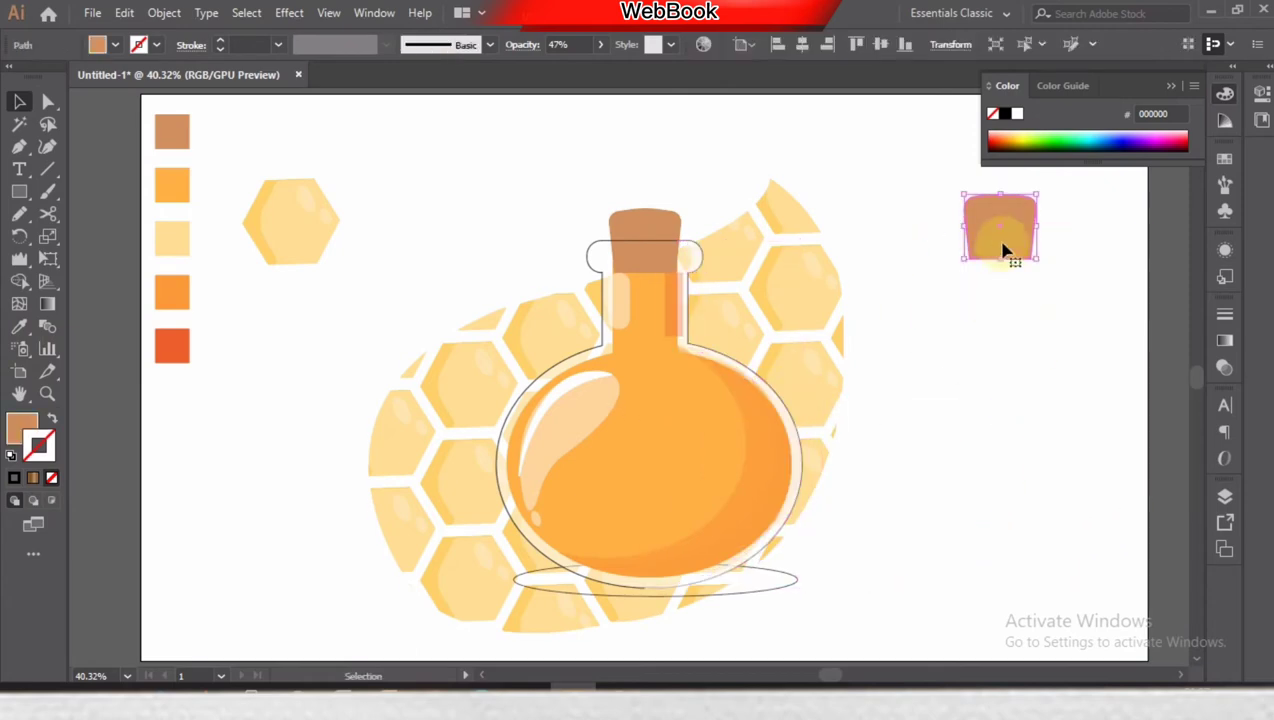
pyautogui.click(19, 147)
pyautogui.moveTo(1001, 222)
pyautogui.mouseDown()
pyautogui.moveTo(957, 234)
pyautogui.moveTo(1052, 236)
pyautogui.mouseUp()
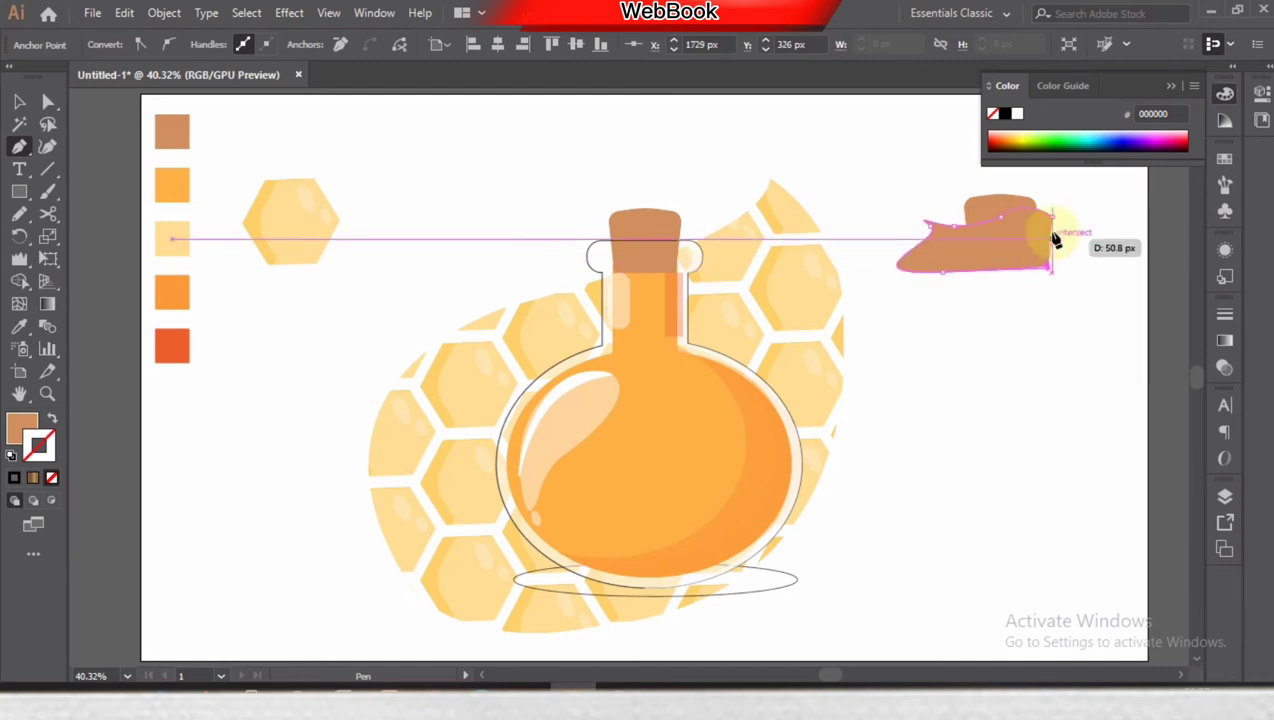
pyautogui.click(19, 101)
pyautogui.click(21, 283)
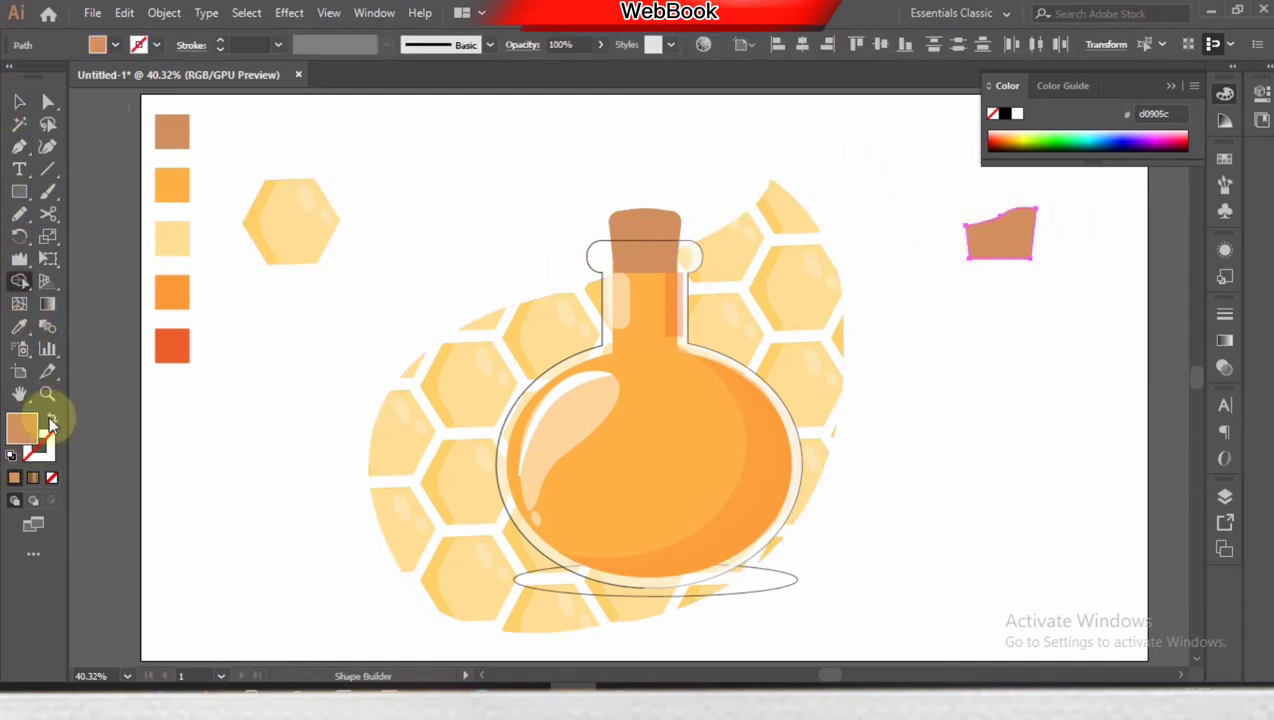
# Make the trimmed cork piece black with no stroke at 14% opacity and move it onto the cork.
pyautogui.press('d')
pyautogui.click(19, 101)
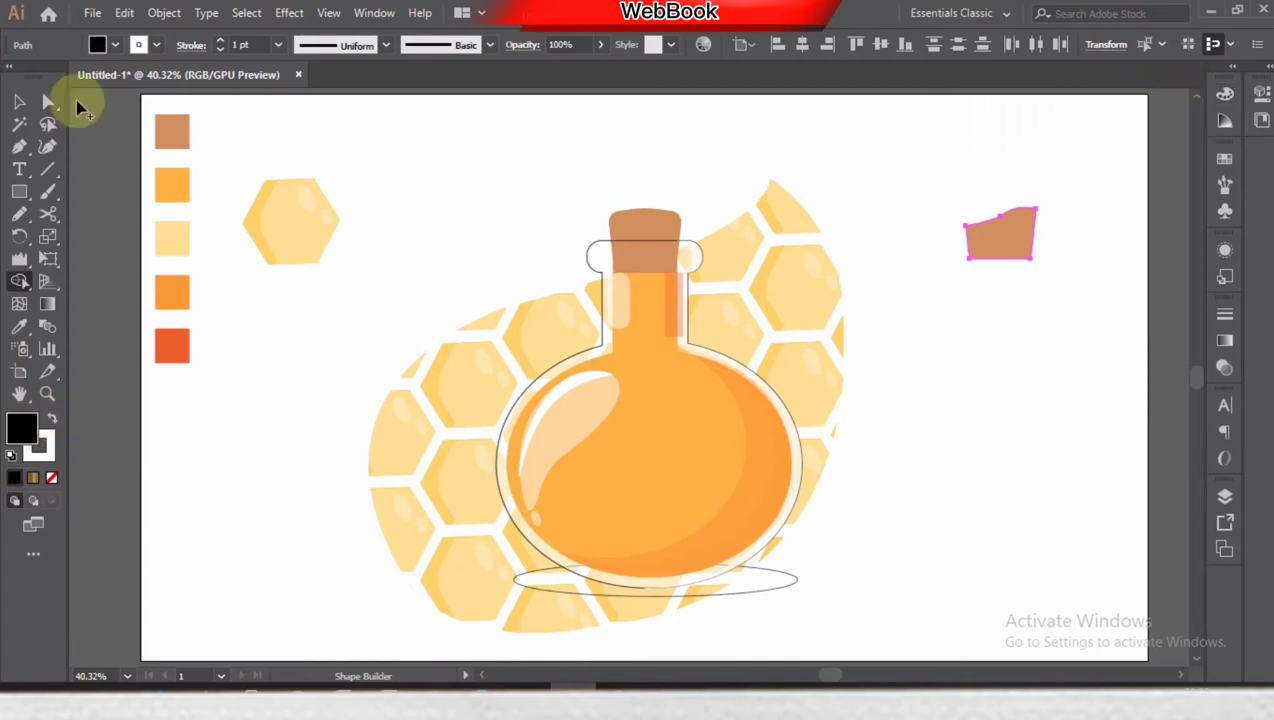
pyautogui.click(1066, 298)
pyautogui.click(1000, 232)
pyautogui.click(11, 455)
pyautogui.click(52, 418)
pyautogui.click(52, 477)
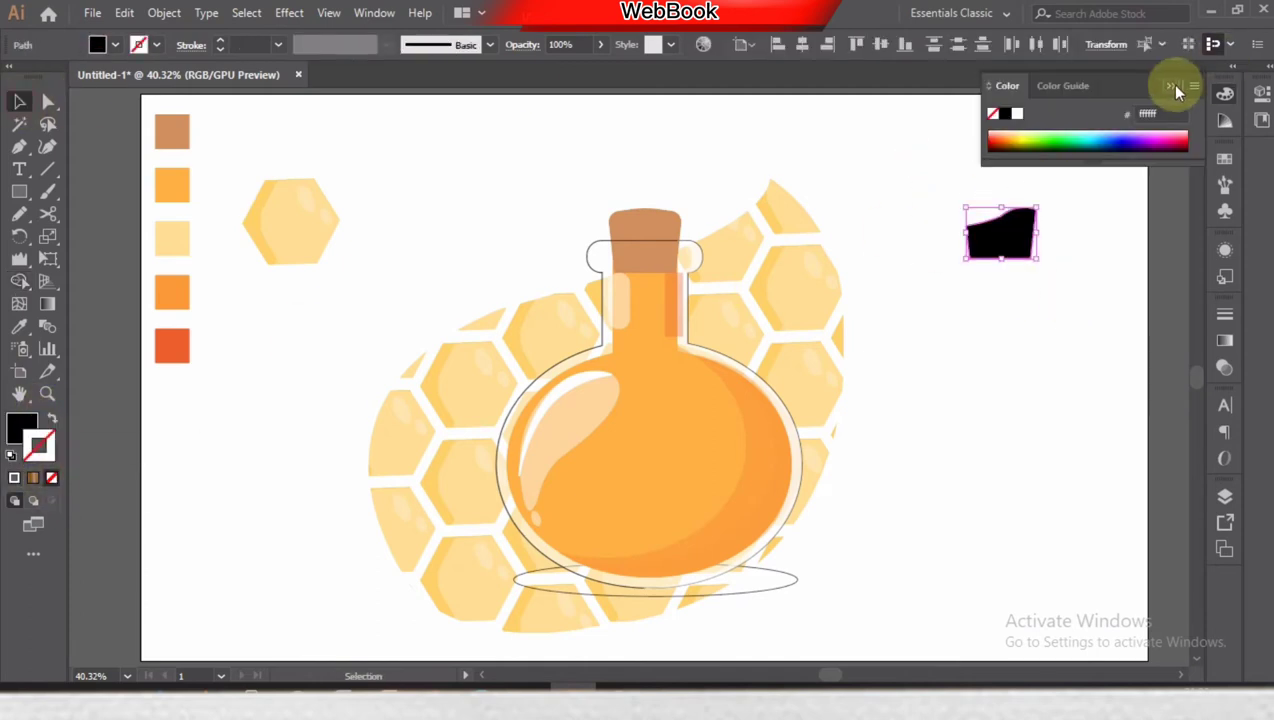
pyautogui.click(1225, 367)
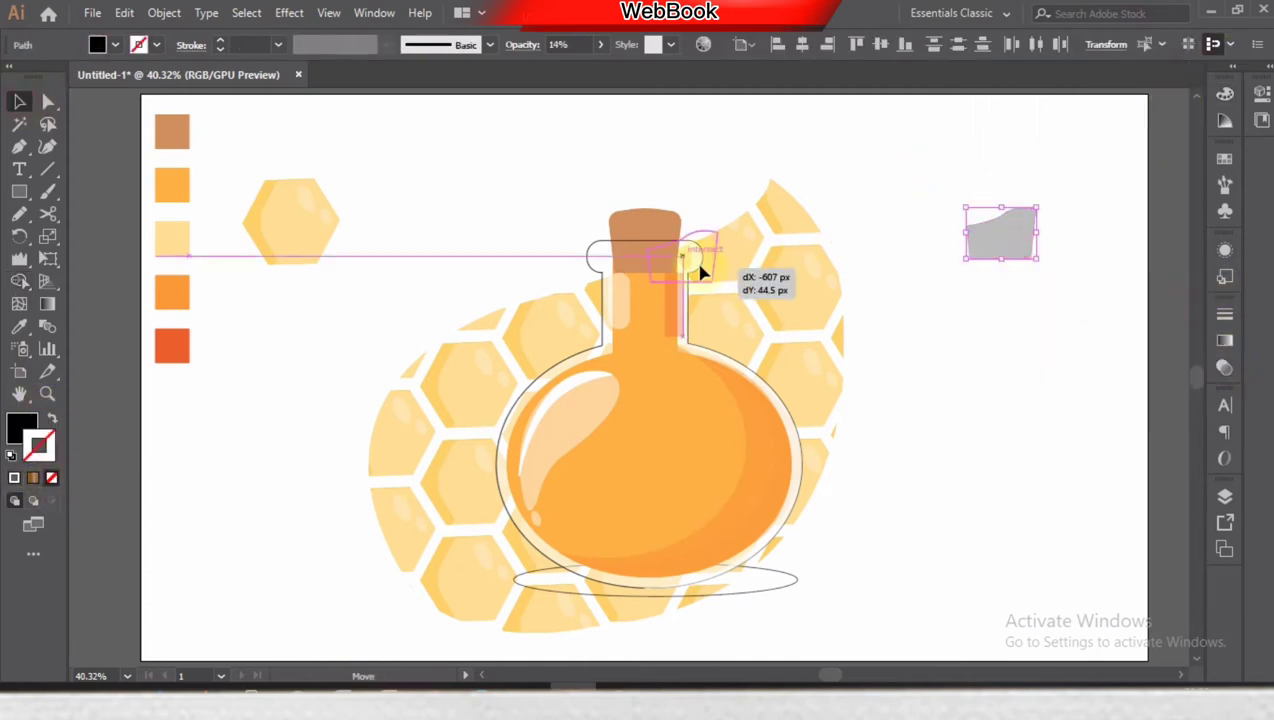
pyautogui.click(960, 270)
pyautogui.moveTo(1028, 245)
pyautogui.mouseDown()
pyautogui.moveTo(672, 272)
pyautogui.moveTo(655, 292)
pyautogui.moveTo(648, 270)
pyautogui.mouseUp()
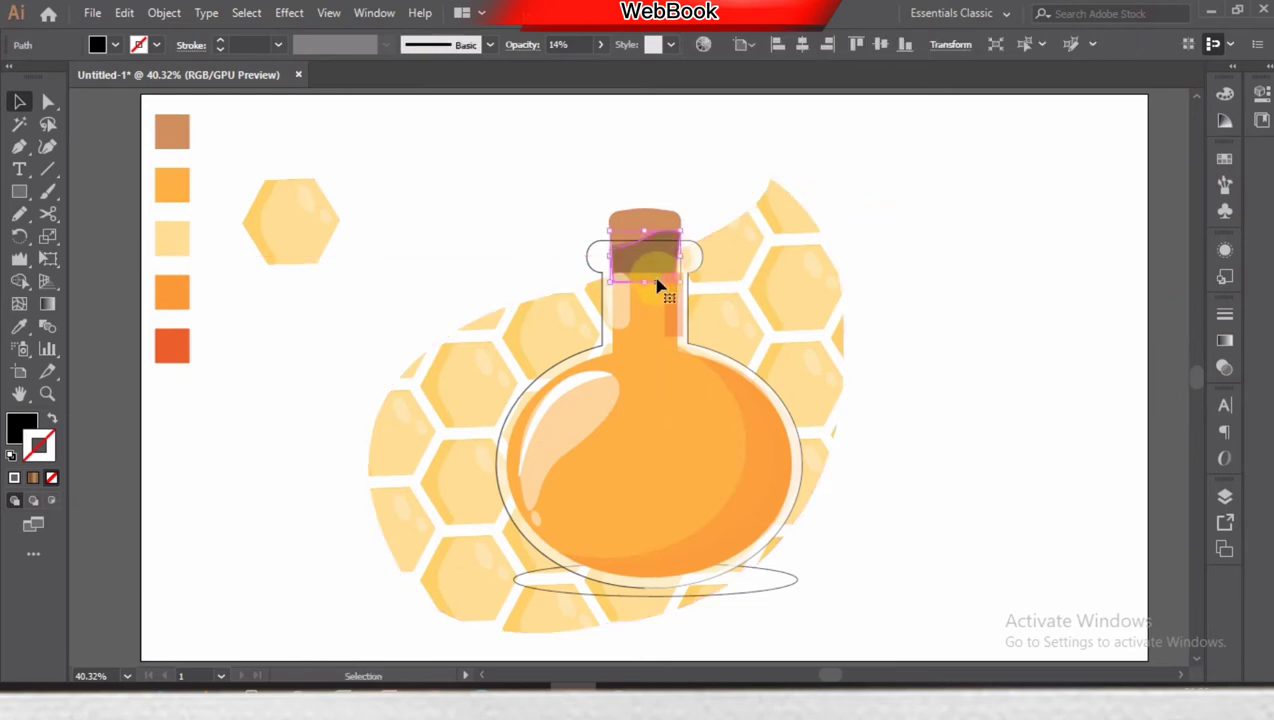
# Set the bottle cork's stroke colour to black in the Color Picker.
pyautogui.click(645, 240)
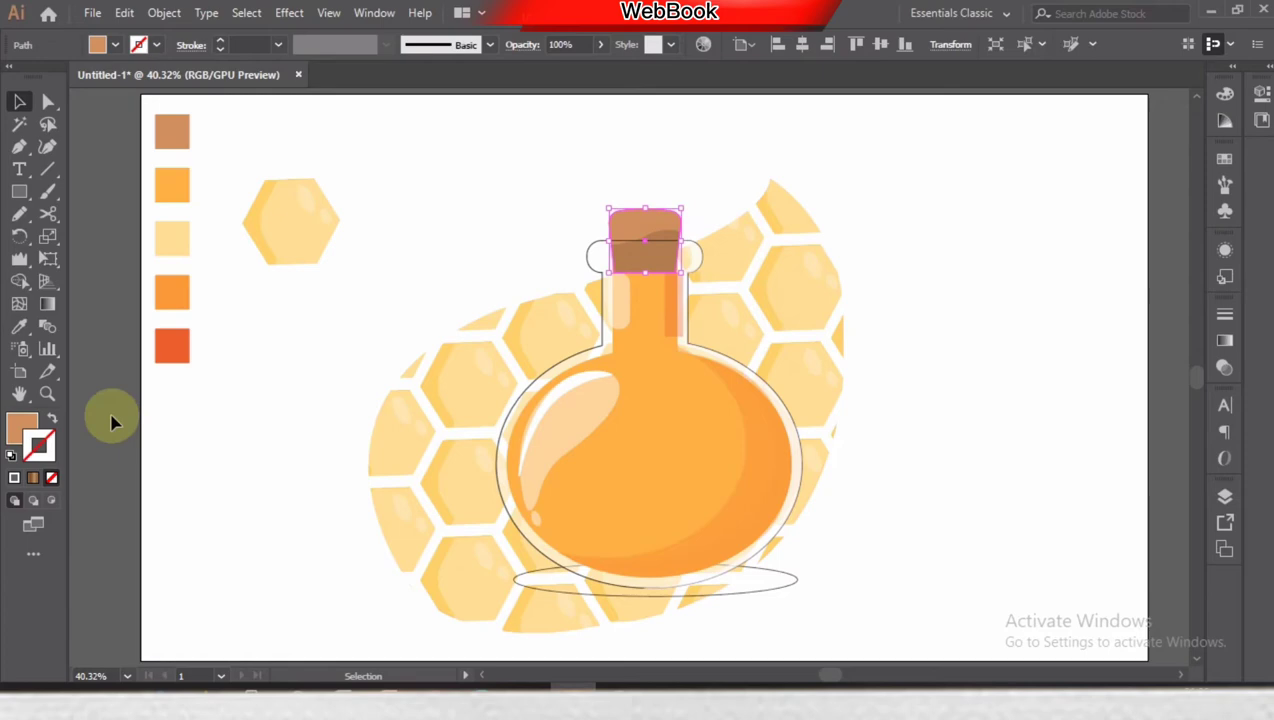
pyautogui.doubleClick(33, 462)
pyautogui.click(839, 228)
pyautogui.doubleClick(40, 450)
pyautogui.click(624, 457)
pyautogui.click(843, 237)
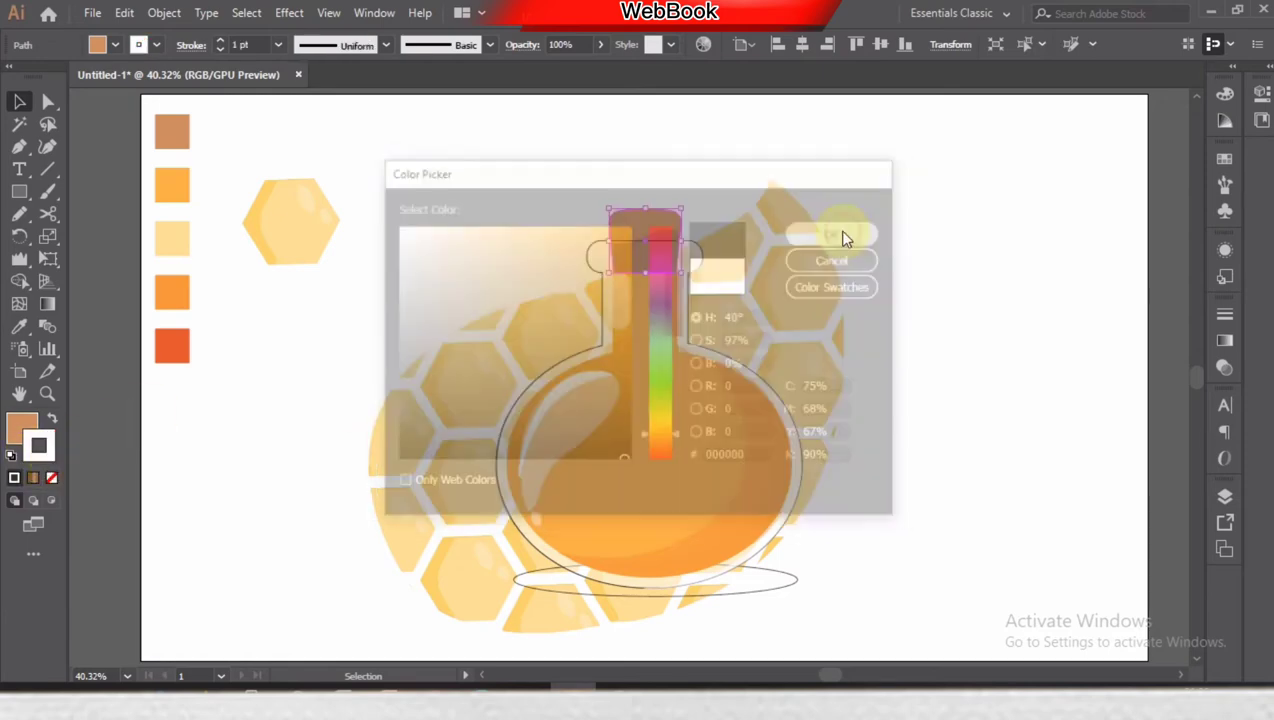
pyautogui.click(524, 172)
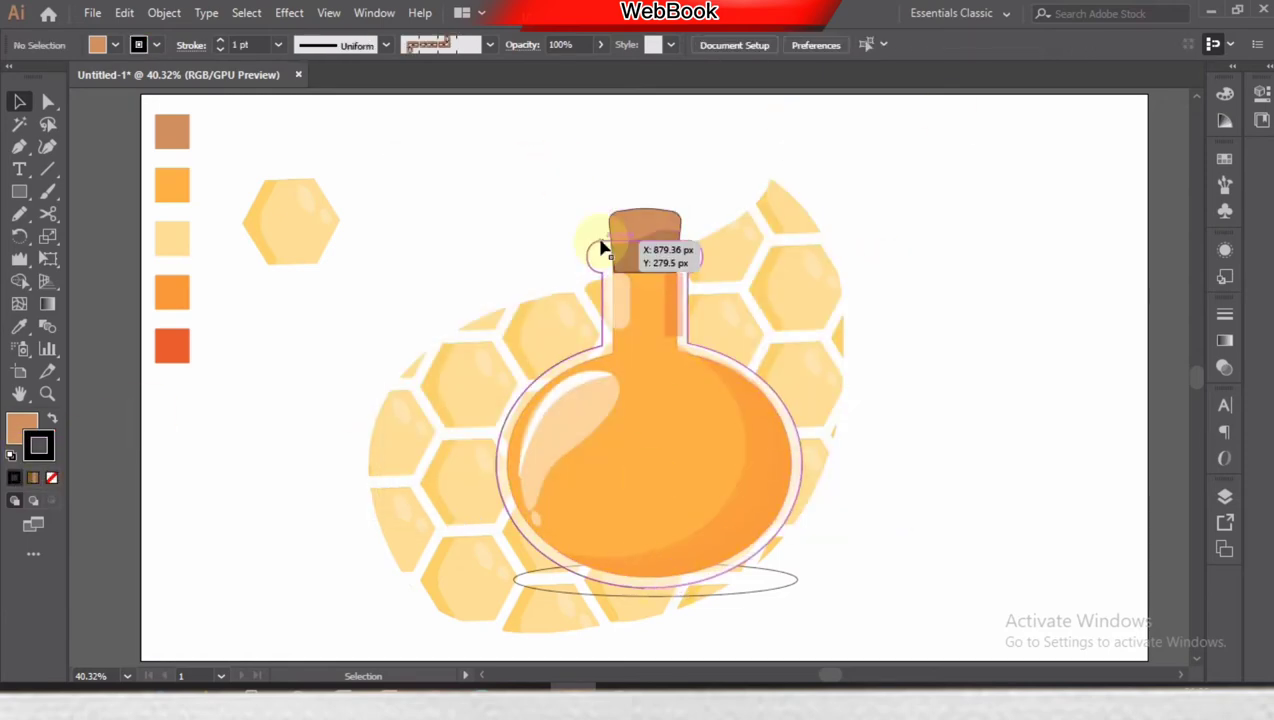
# Copy the bottle outline, add a curved anchor at the rim, and Shape Builder away the body, leaving a curl.
pyautogui.moveTo(602, 248)
pyautogui.mouseDown()
pyautogui.moveTo(985, 228)
pyautogui.moveTo(1040, 252)
pyautogui.moveTo(1014, 229)
pyautogui.moveTo(1065, 217)
pyautogui.mouseUp()
pyautogui.click(19, 146)
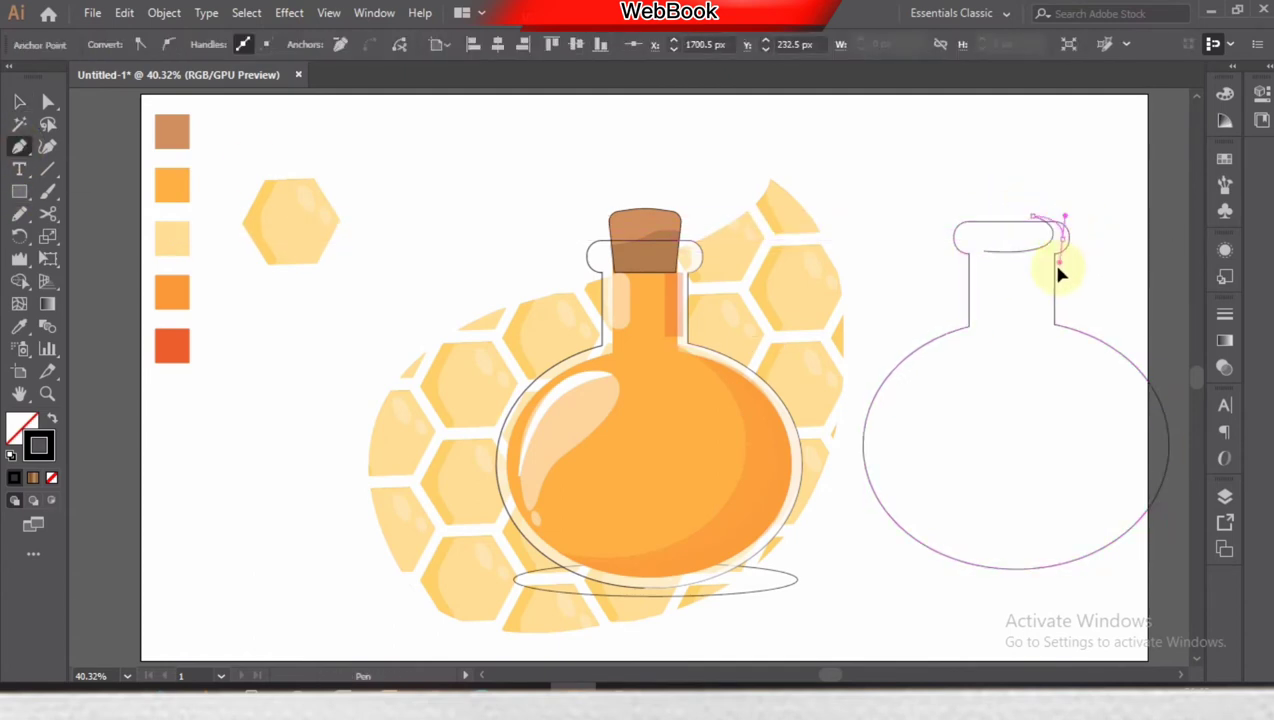
pyautogui.moveTo(1014, 270); pyautogui.dragTo(985, 250)
pyautogui.press('v')
pyautogui.click(956, 235)
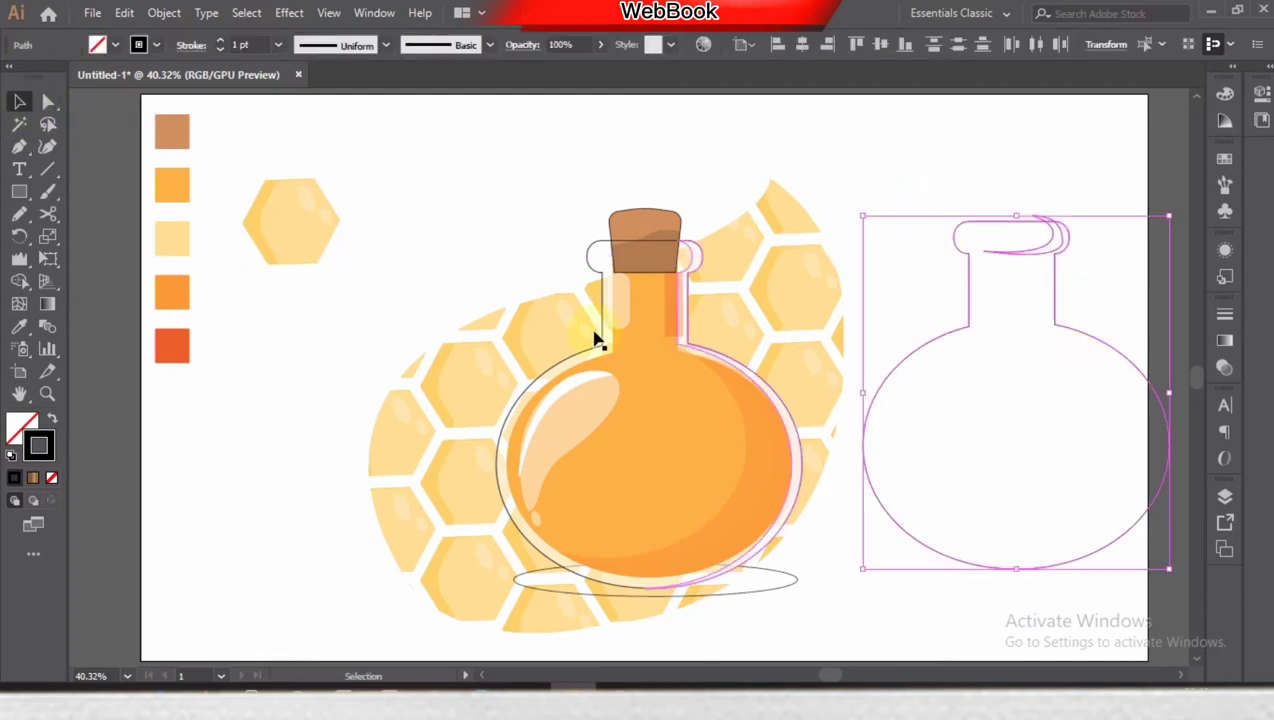
pyautogui.hotkey('shift', 'm')
pyautogui.keyDown('alt'); pyautogui.click(1040, 235); pyautogui.keyUp('alt')
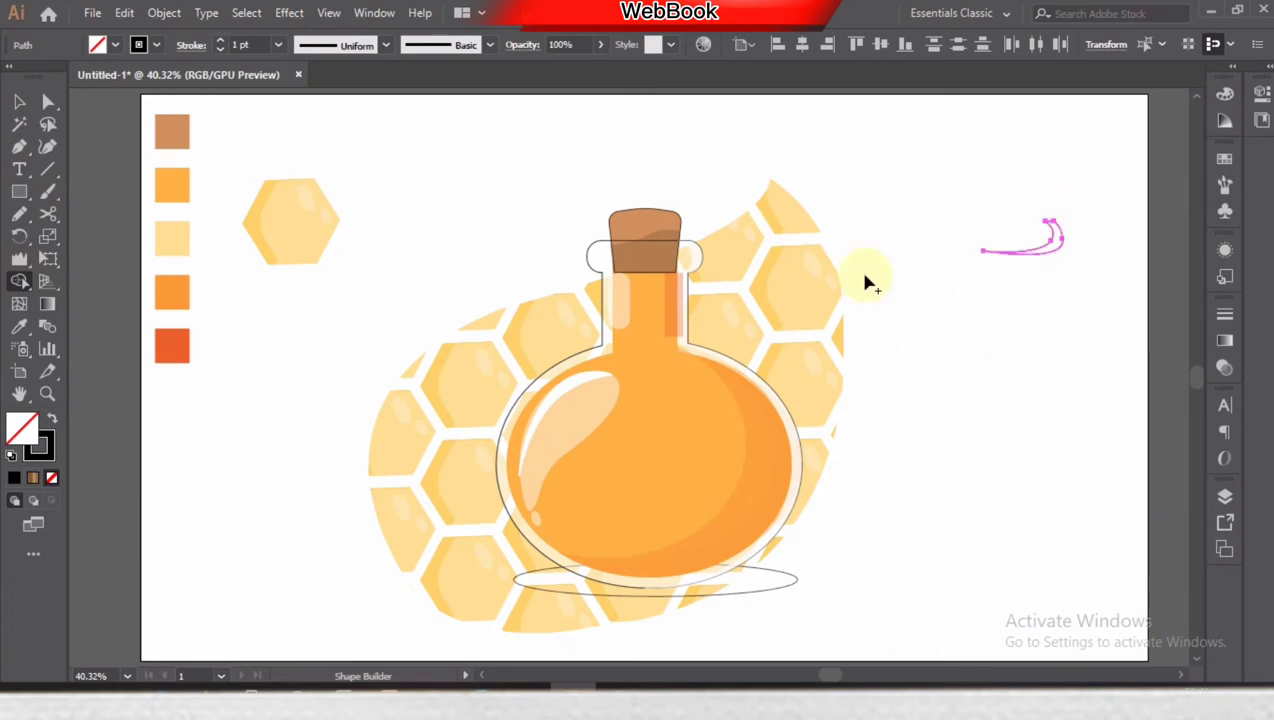
# Round the curl's sharp corners with Direct Selection.
pyautogui.press('a')
pyautogui.click(967, 208)
pyautogui.moveTo(979, 212); pyautogui.dragTo(1118, 239)
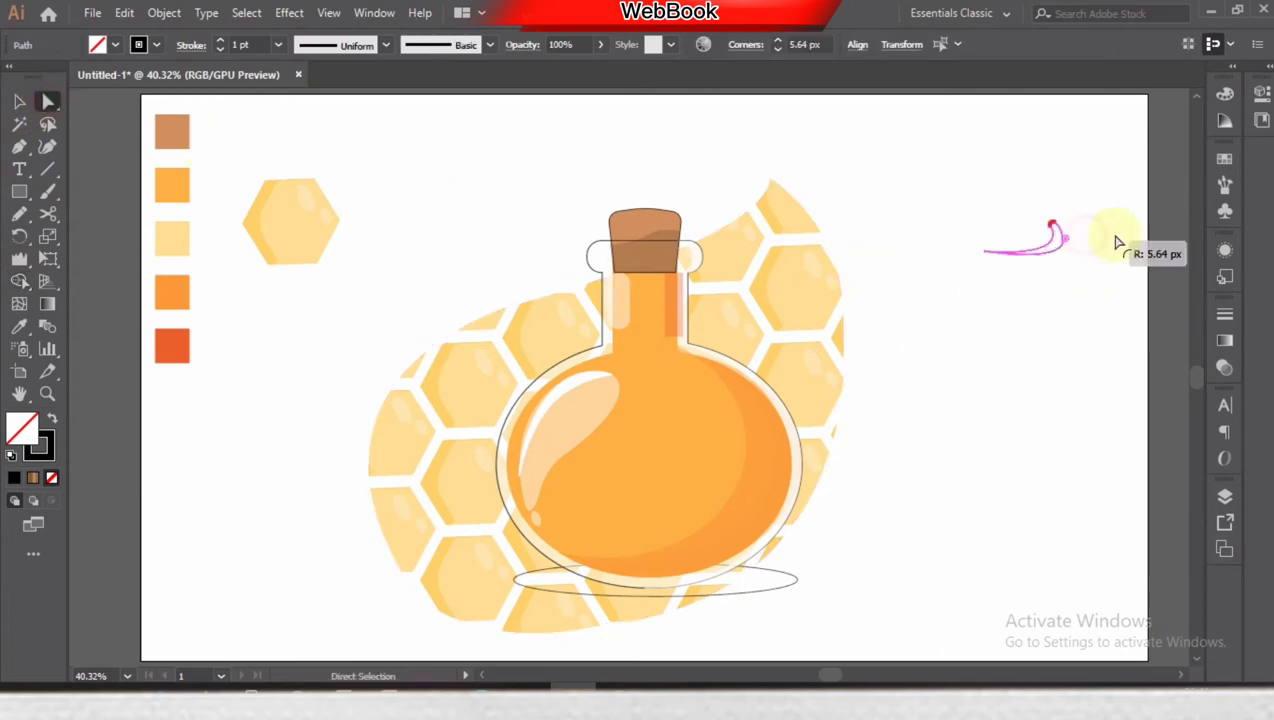
pyautogui.click(979, 212)
pyautogui.click(1012, 258)
# Fill the curl orange-red at 69% opacity and place it on the bottle's neck rim.
pyautogui.click(19, 326)
pyautogui.click(172, 346)
pyautogui.click(19, 101)
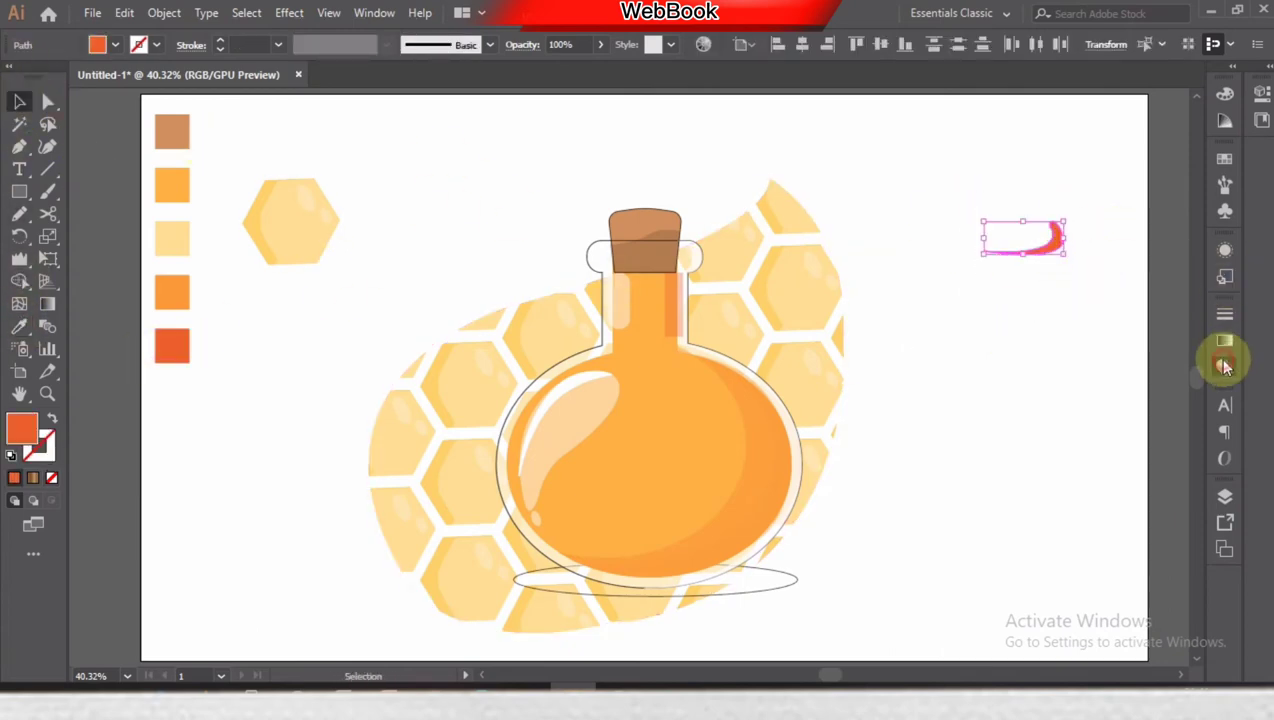
pyautogui.click(1224, 367)
pyautogui.moveTo(1178, 335); pyautogui.dragTo(1155, 360)
pyautogui.moveTo(1041, 250); pyautogui.dragTo(681, 253)
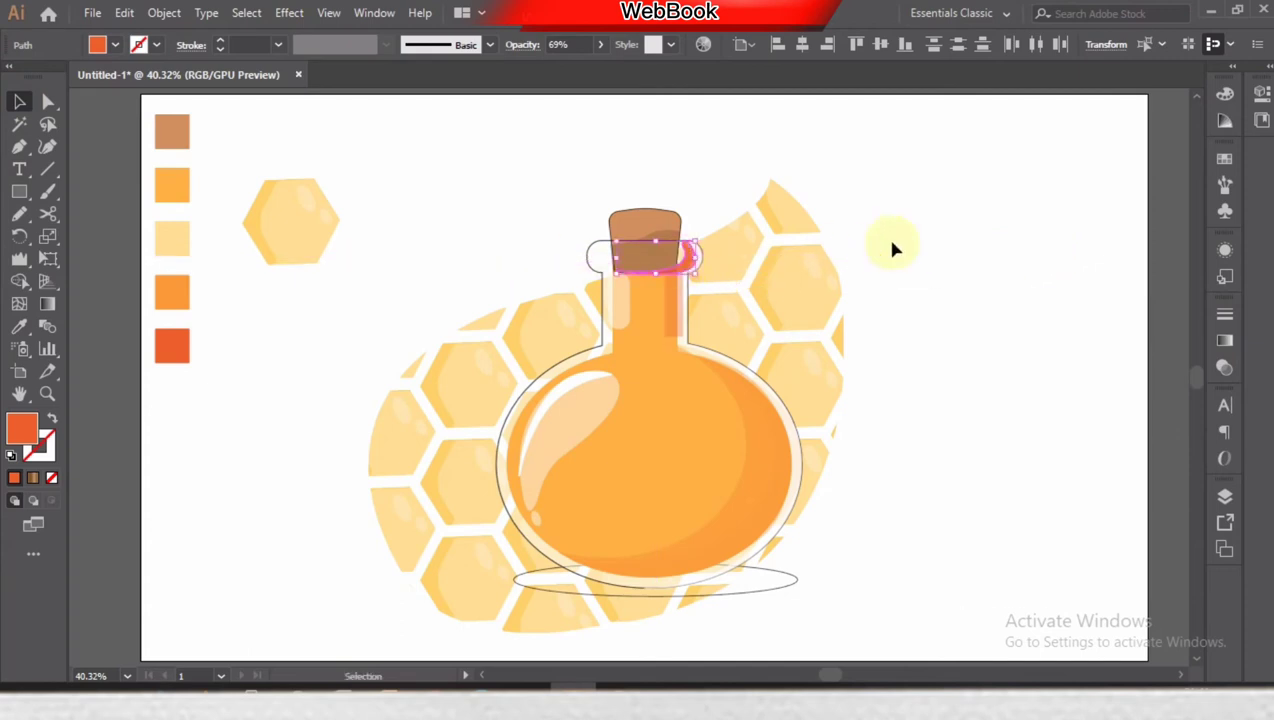
pyautogui.click(885, 235)
pyautogui.click(670, 300)
pyautogui.click(19, 326)
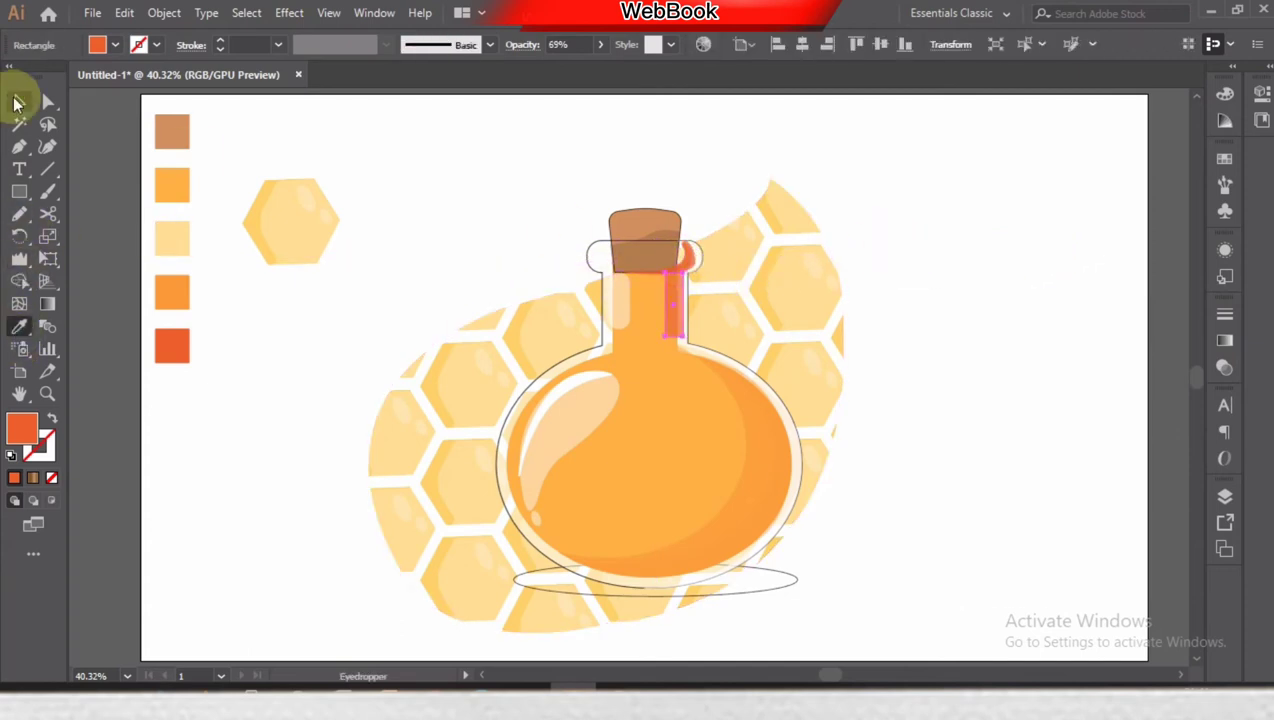
# Fill the ellipse under the bottle with the orange swatch and lower its opacity.
pyautogui.click(19, 101)
pyautogui.click(435, 199)
pyautogui.click(797, 582)
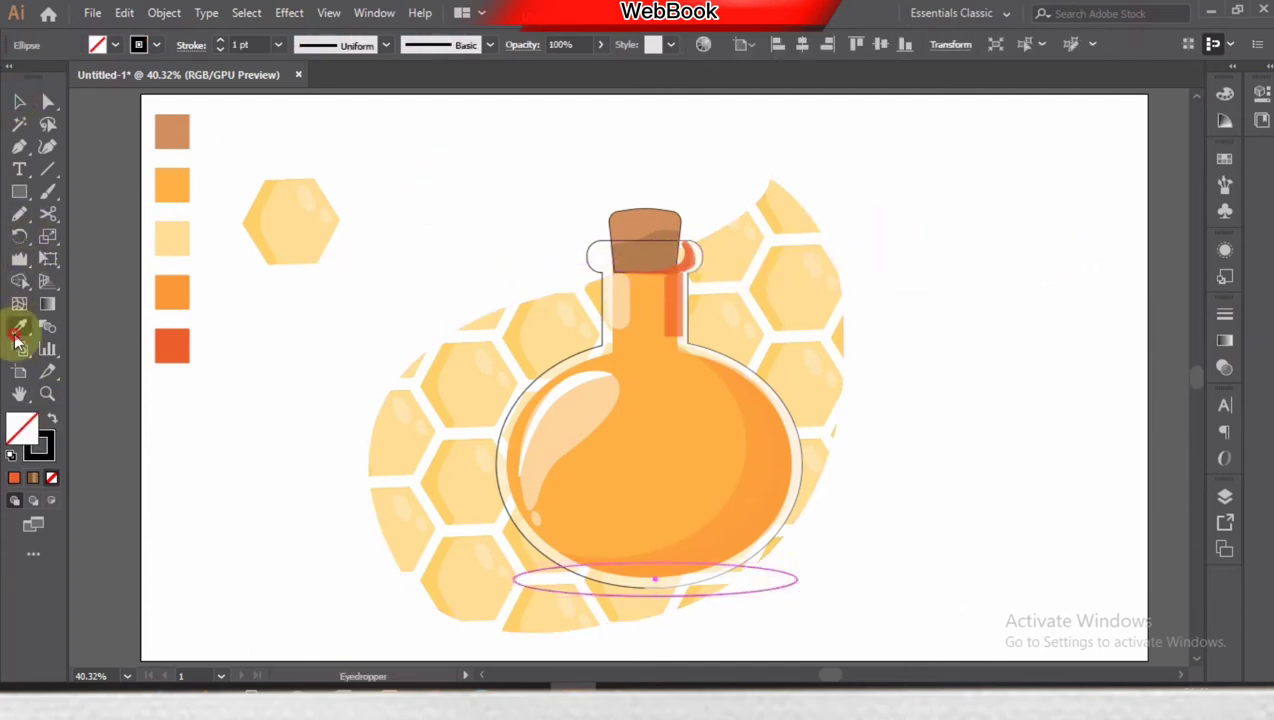
pyautogui.click(176, 289)
pyautogui.click(172, 240)
pyautogui.click(175, 187)
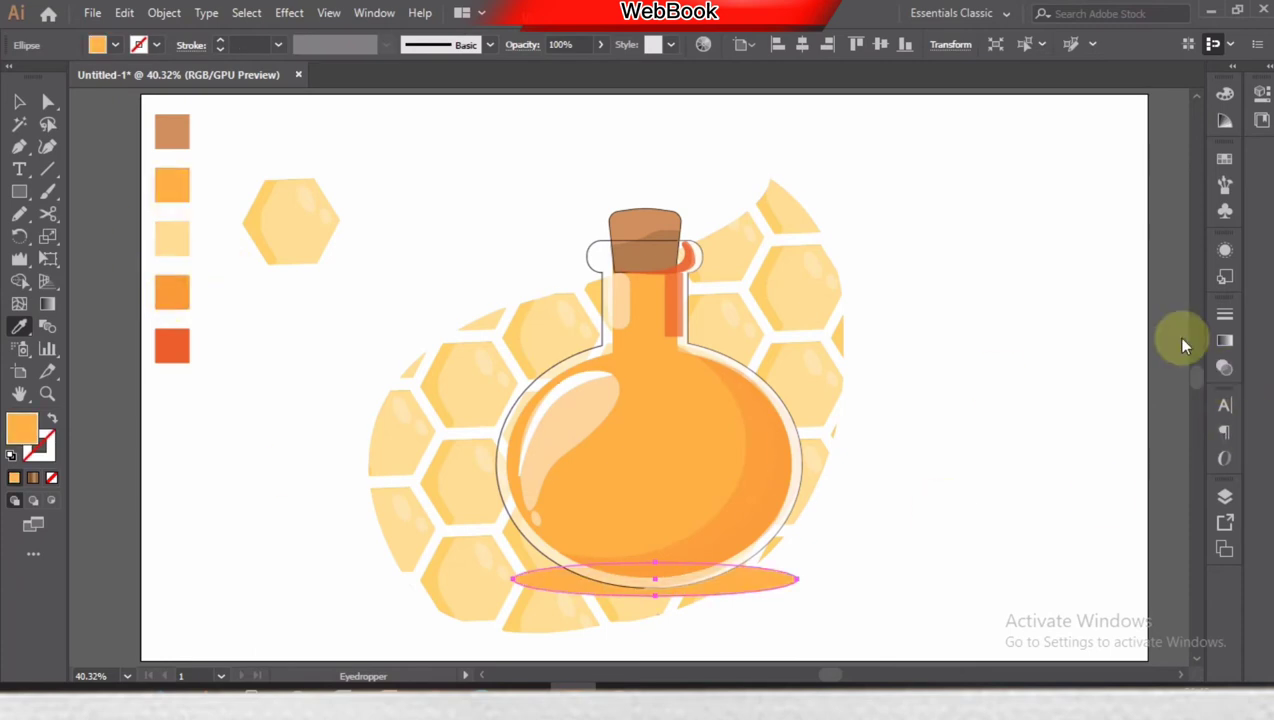
pyautogui.click(1224, 367)
pyautogui.moveTo(1143, 357); pyautogui.dragTo(1131, 358)
# Settle the ellipse on orange at 43% opacity and nudge it slightly upward.
pyautogui.click(966, 440)
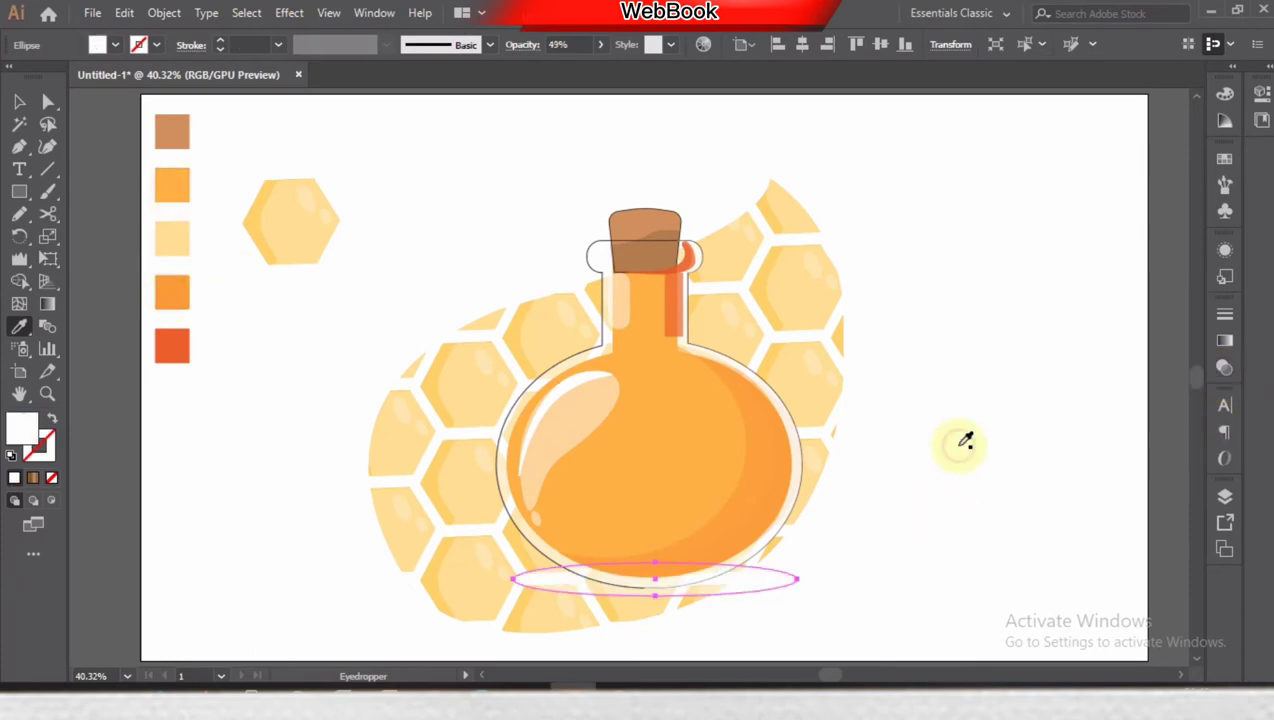
pyautogui.click(172, 291)
pyautogui.click(1224, 367)
pyautogui.moveTo(1138, 335); pyautogui.dragTo(1132, 347)
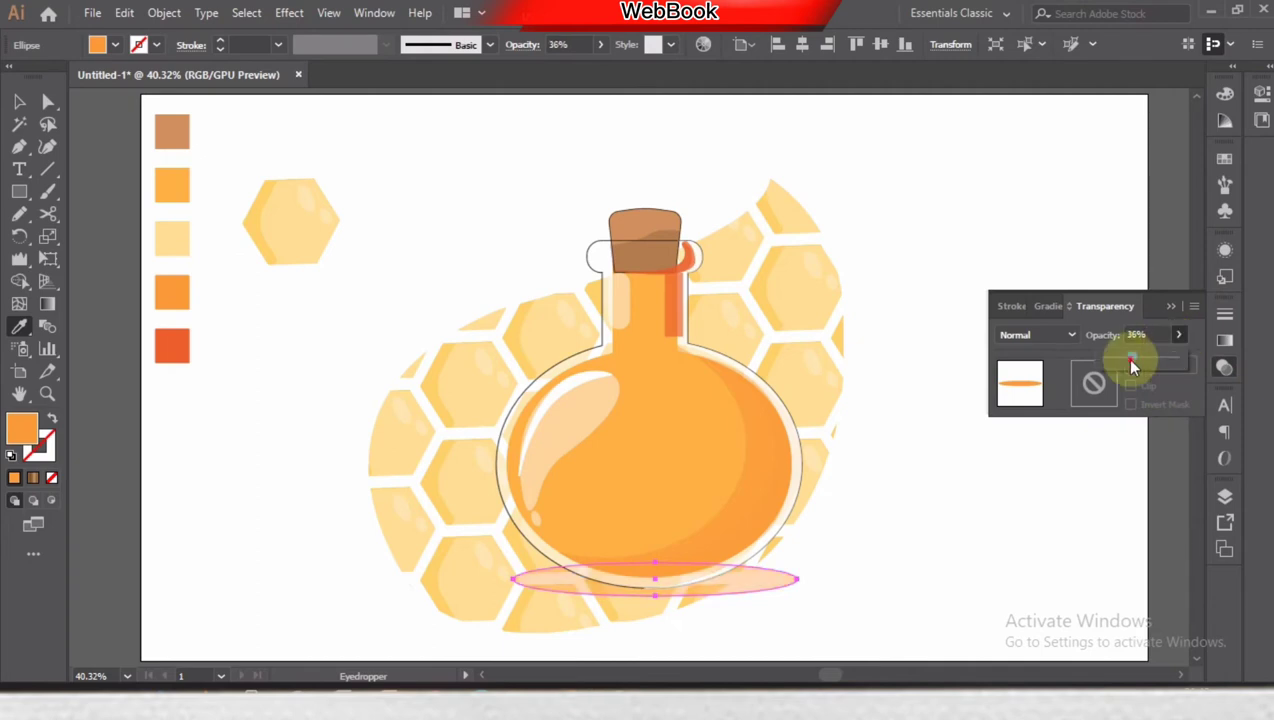
pyautogui.press('v')
pyautogui.hotkey('shift', 'Up')
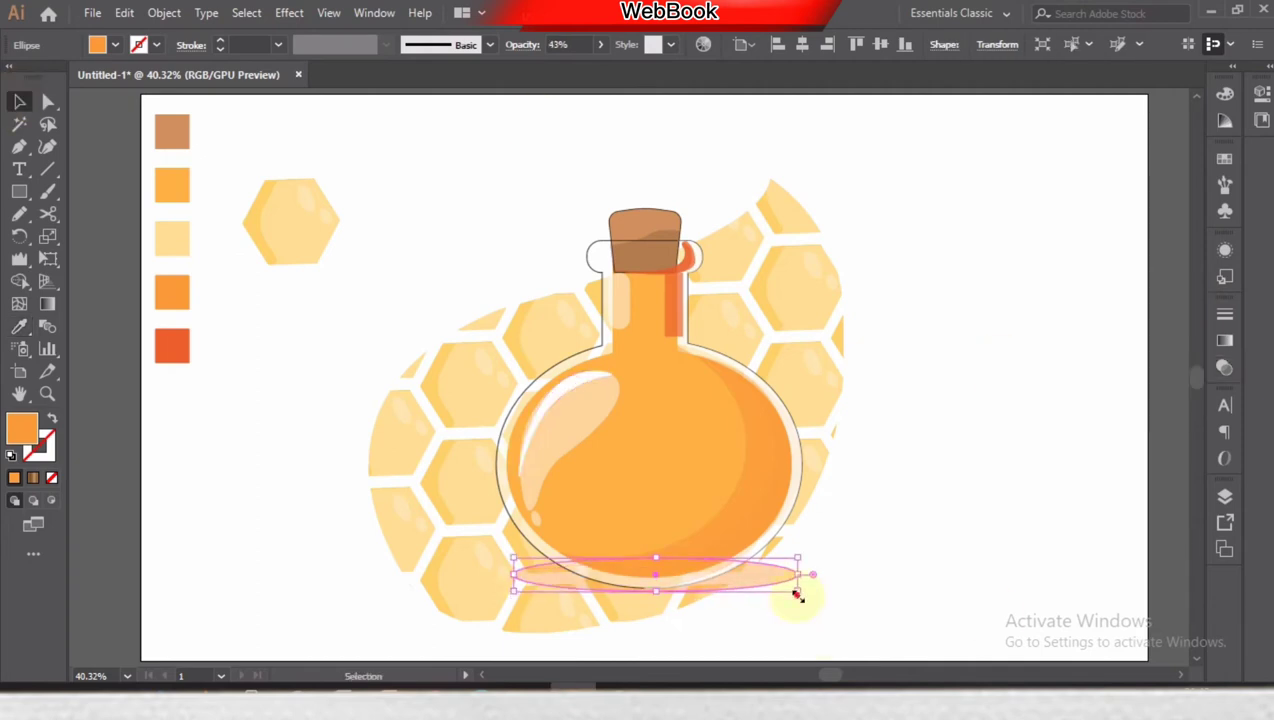
# Round the ends of the orange neck stripe with Direct Selection.
pyautogui.click(680, 292)
pyautogui.press('a')
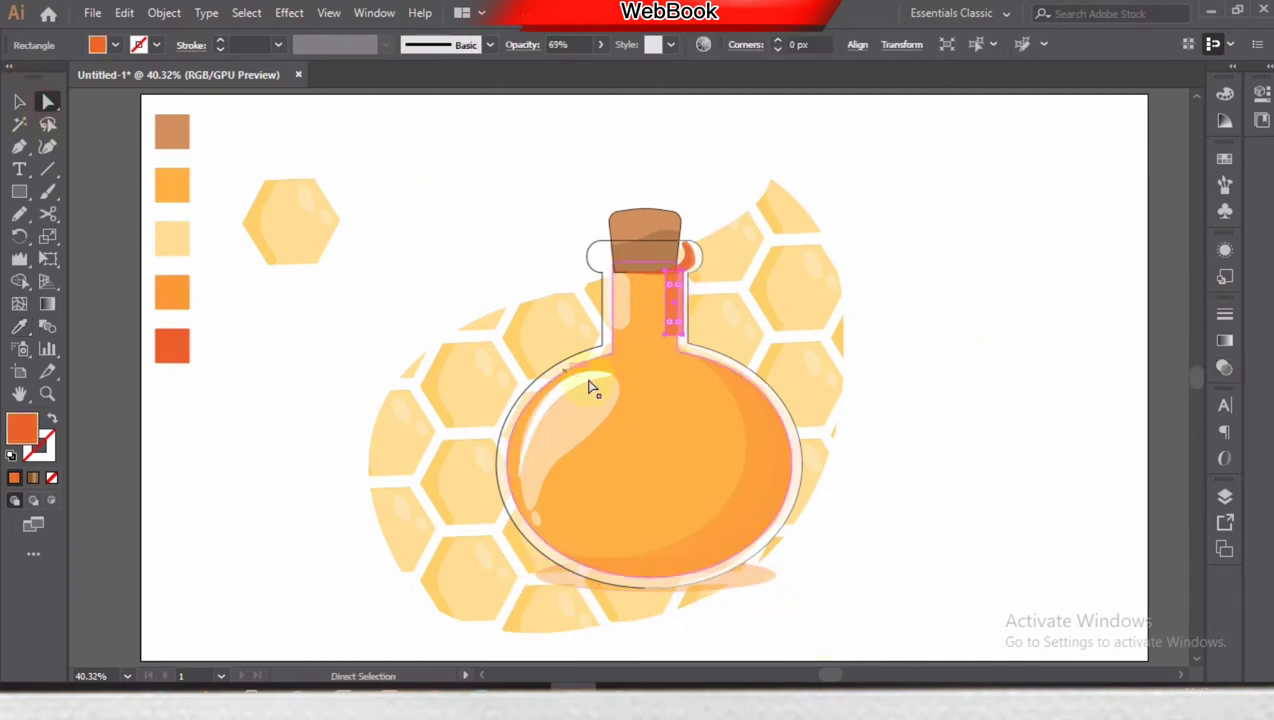
pyautogui.click(876, 273)
pyautogui.click(674, 304)
pyautogui.click(918, 306)
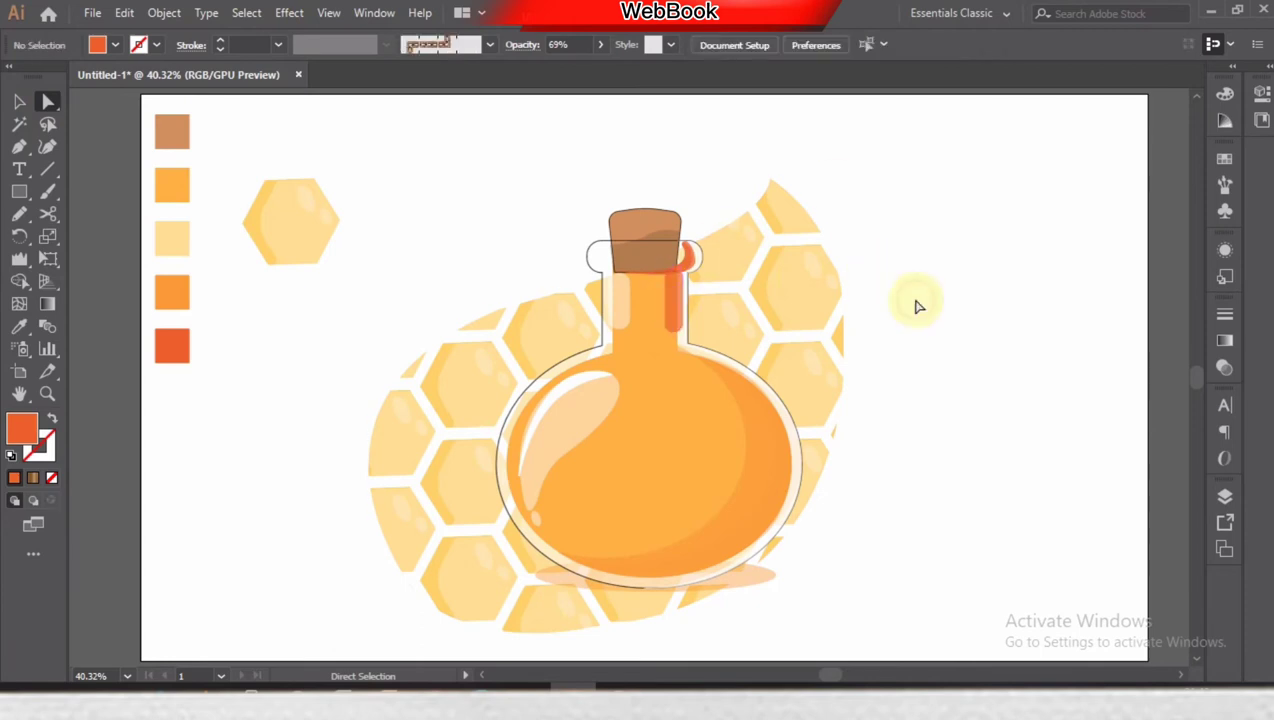
# Adjust the size of the shadow band under the cork.
pyautogui.click(19, 101)
pyautogui.click(684, 252)
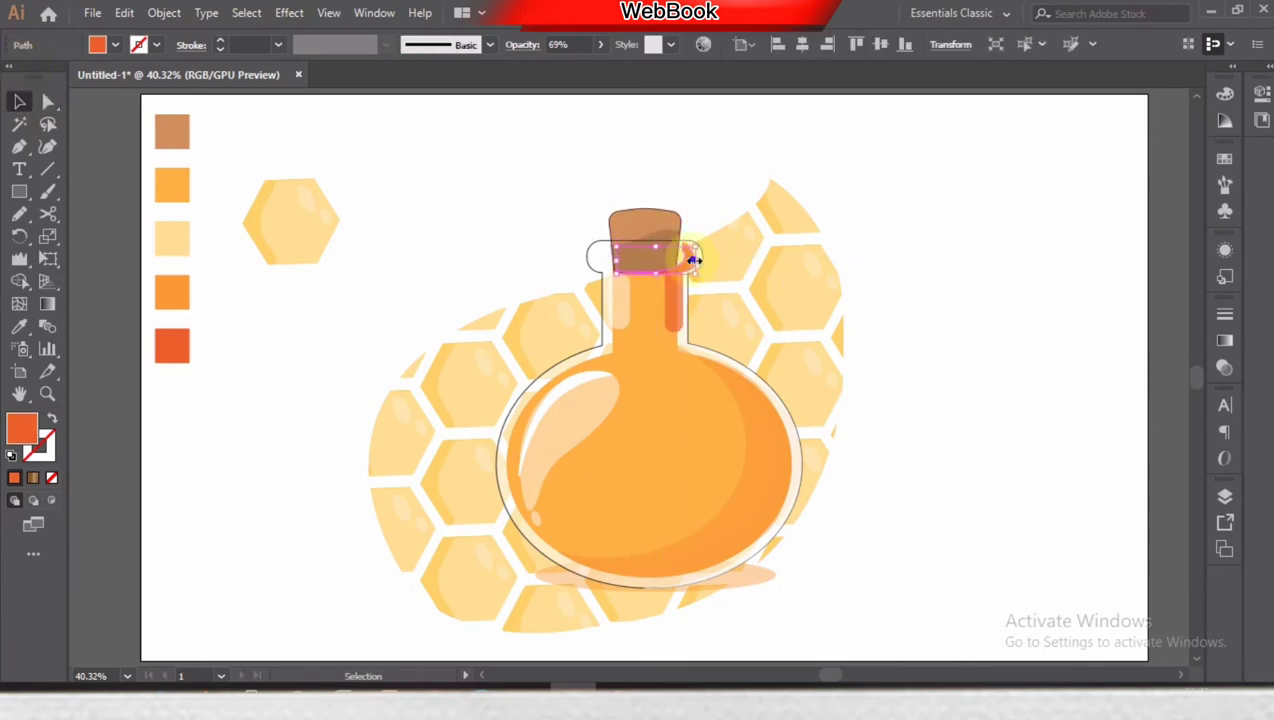
pyautogui.moveTo(692, 259); pyautogui.dragTo(692, 259)
pyautogui.click(857, 229)
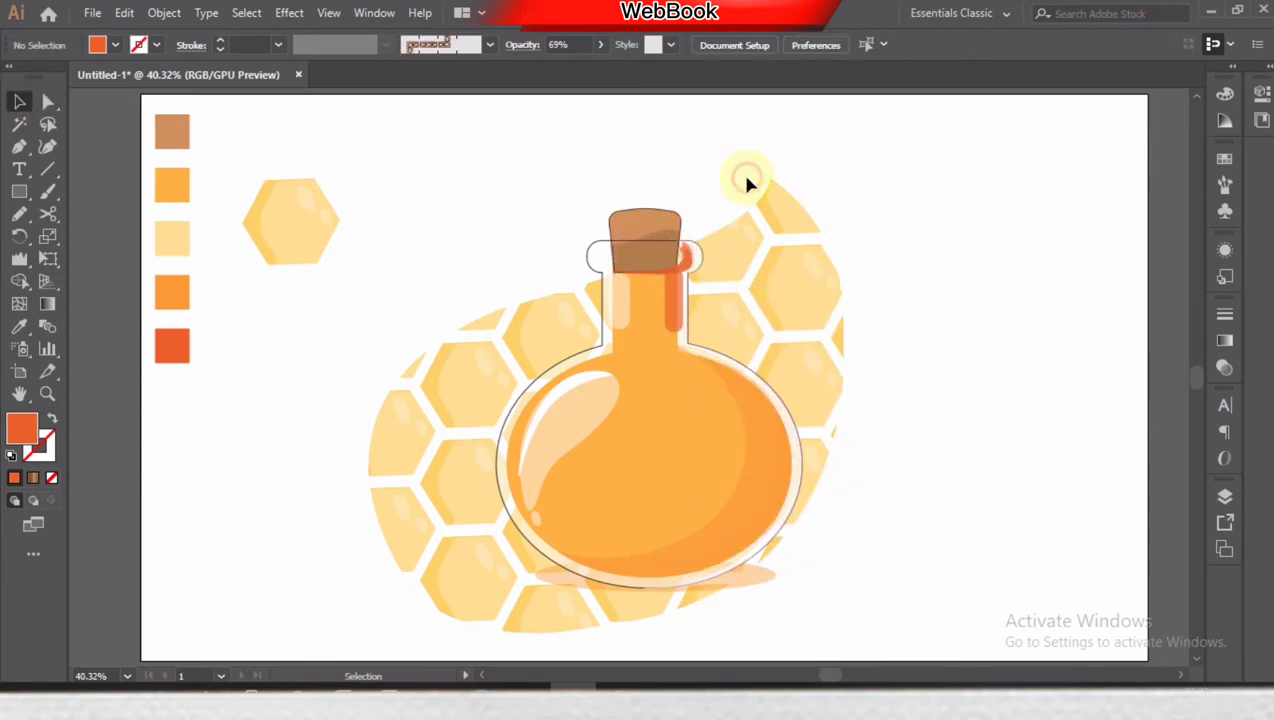
# Send the neck stripe to the back and bring the right-side highlight to the front.
pyautogui.rightClick(691, 252)
pyautogui.moveTo(748, 570)
pyautogui.click(975, 632)
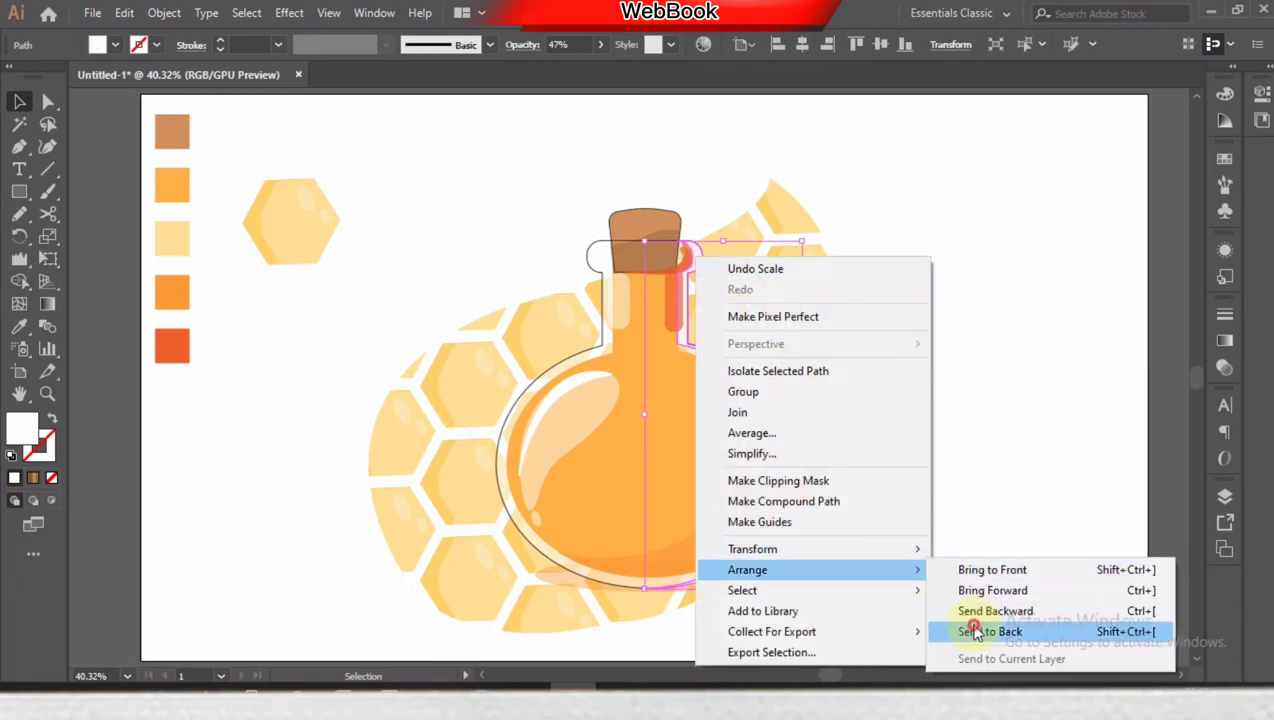
pyautogui.click(904, 195)
pyautogui.click(697, 262)
pyautogui.rightClick(697, 262)
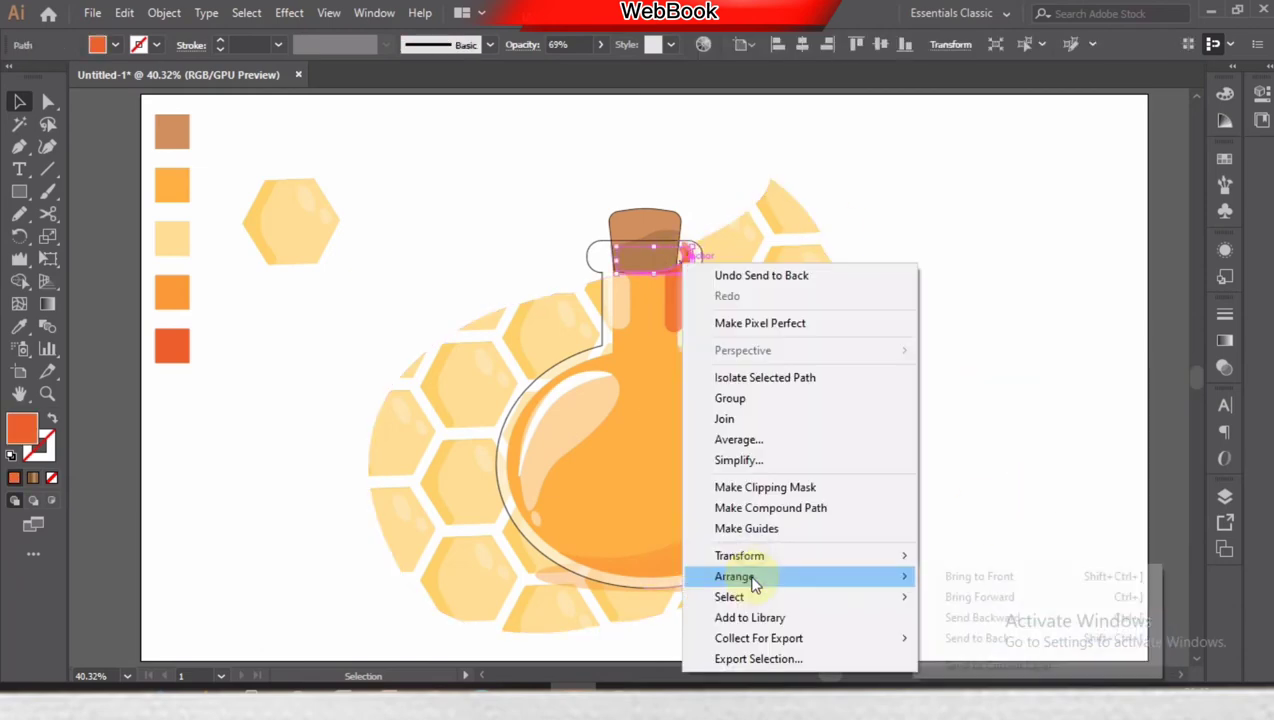
pyautogui.click(967, 574)
# Remove the cork's outline and bring the cork in front of the bottle.
pyautogui.click(688, 266)
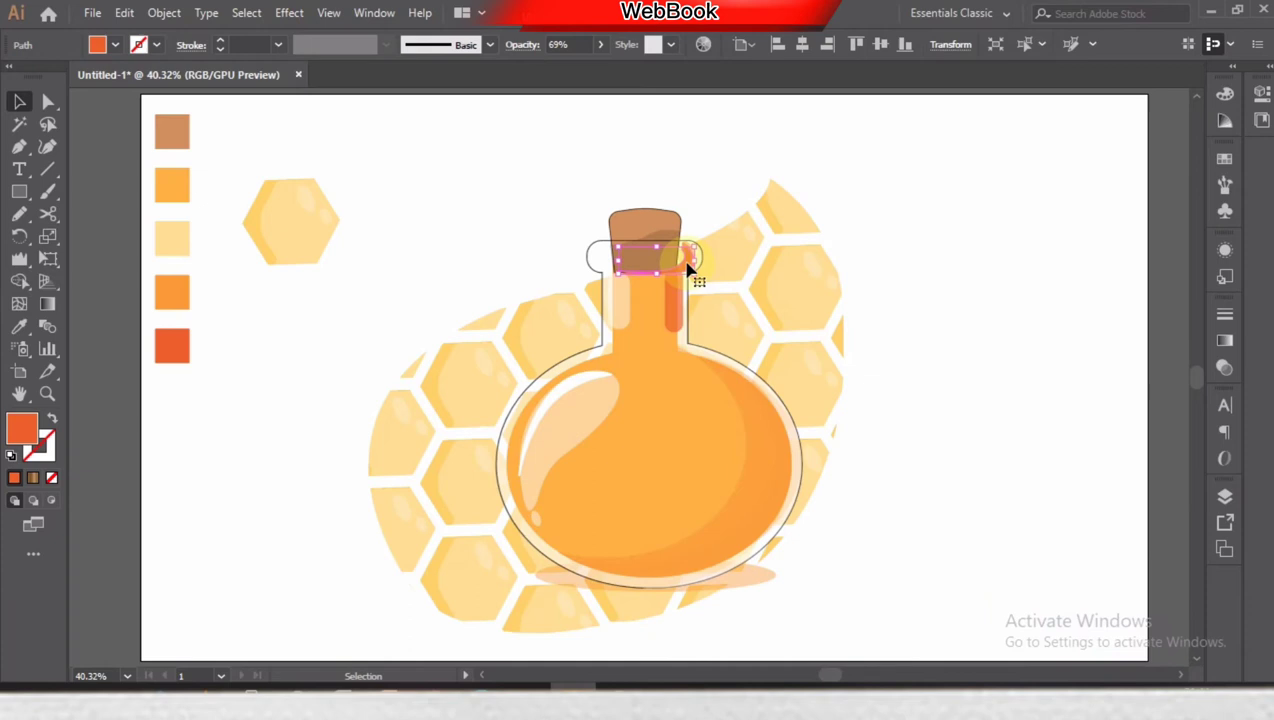
pyautogui.click(857, 234)
pyautogui.click(660, 225)
pyautogui.click(40, 446)
pyautogui.click(51, 477)
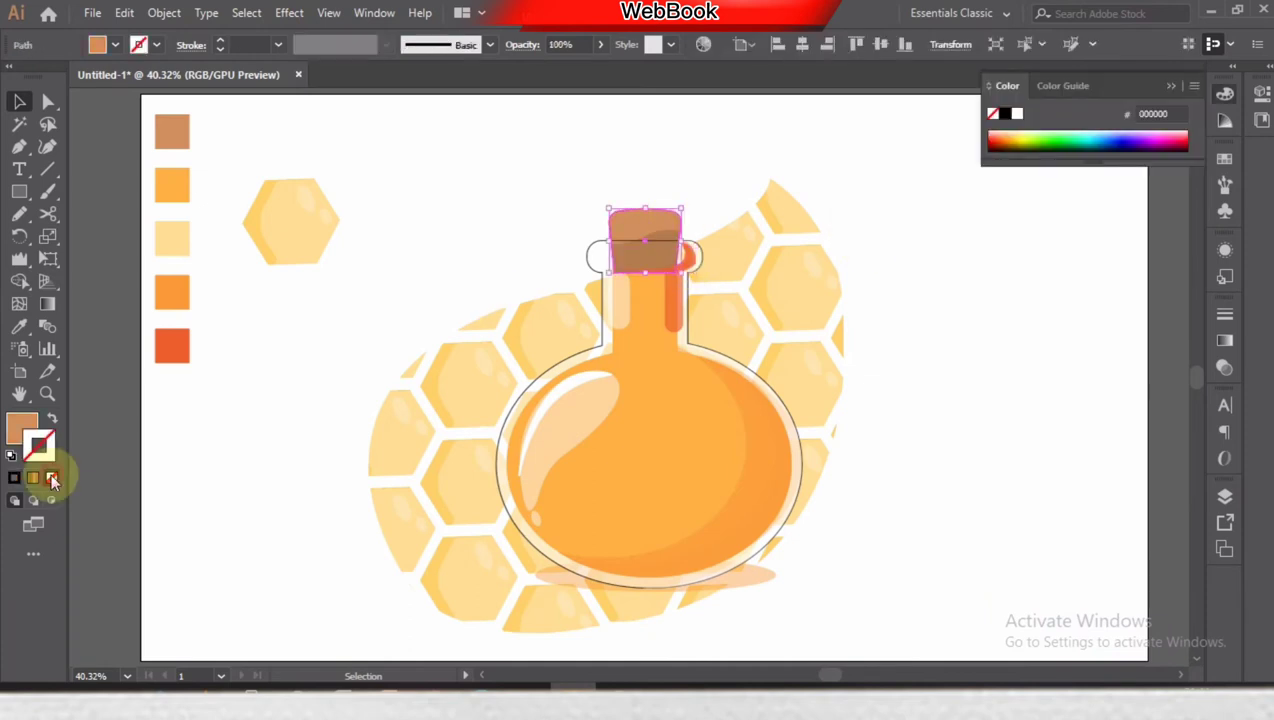
pyautogui.click(1150, 98)
# Place a shape from the Symbols library, enlarge it, and break its symbol link.
pyautogui.click(1225, 211)
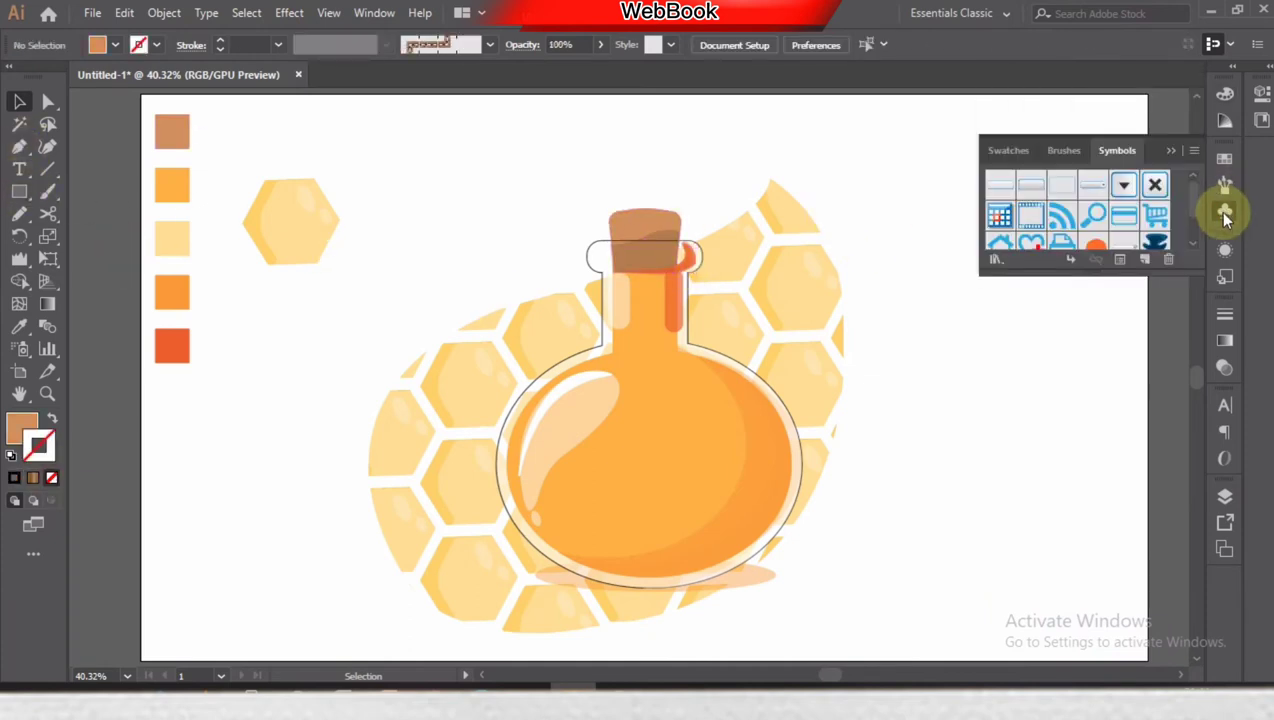
pyautogui.moveTo(1124, 232); pyautogui.dragTo(1010, 380)
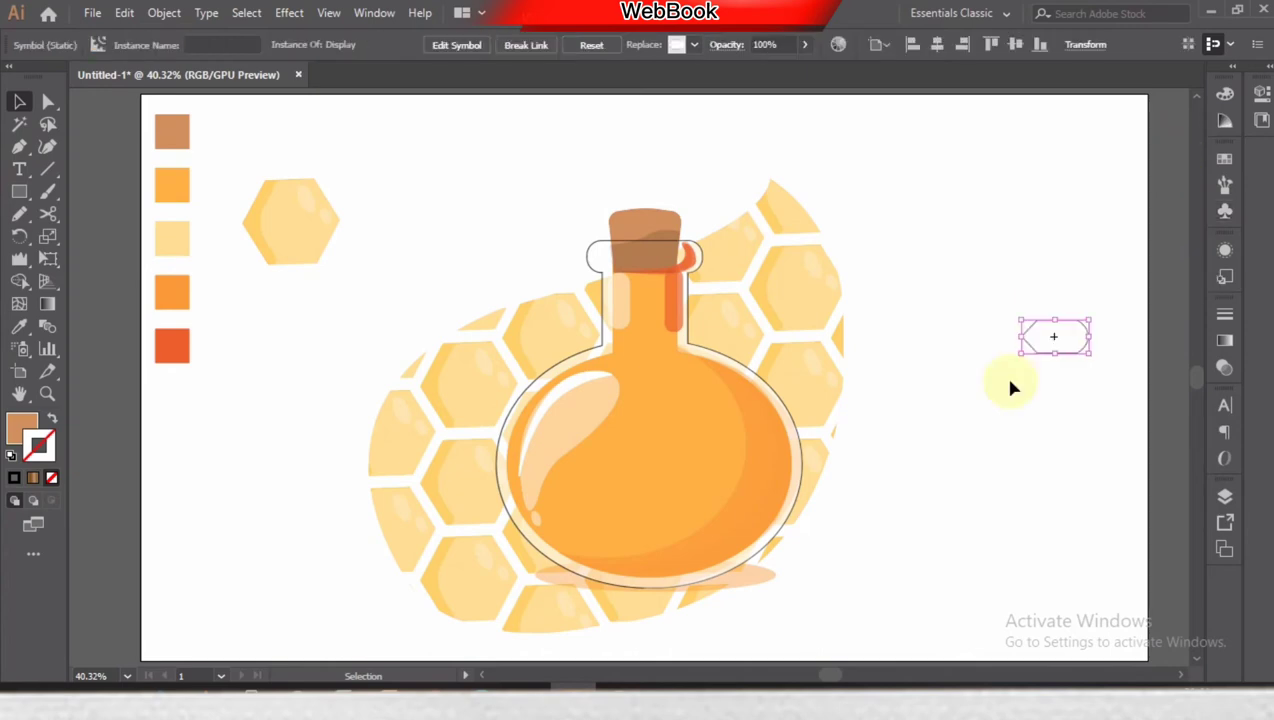
pyautogui.rightClick(1108, 372)
pyautogui.moveTo(1089, 353)
pyautogui.mouseDown()
pyautogui.moveTo(1124, 370)
pyautogui.moveTo(834, 290)
pyautogui.moveTo(829, 246)
pyautogui.mouseUp()
pyautogui.click(1153, 458)
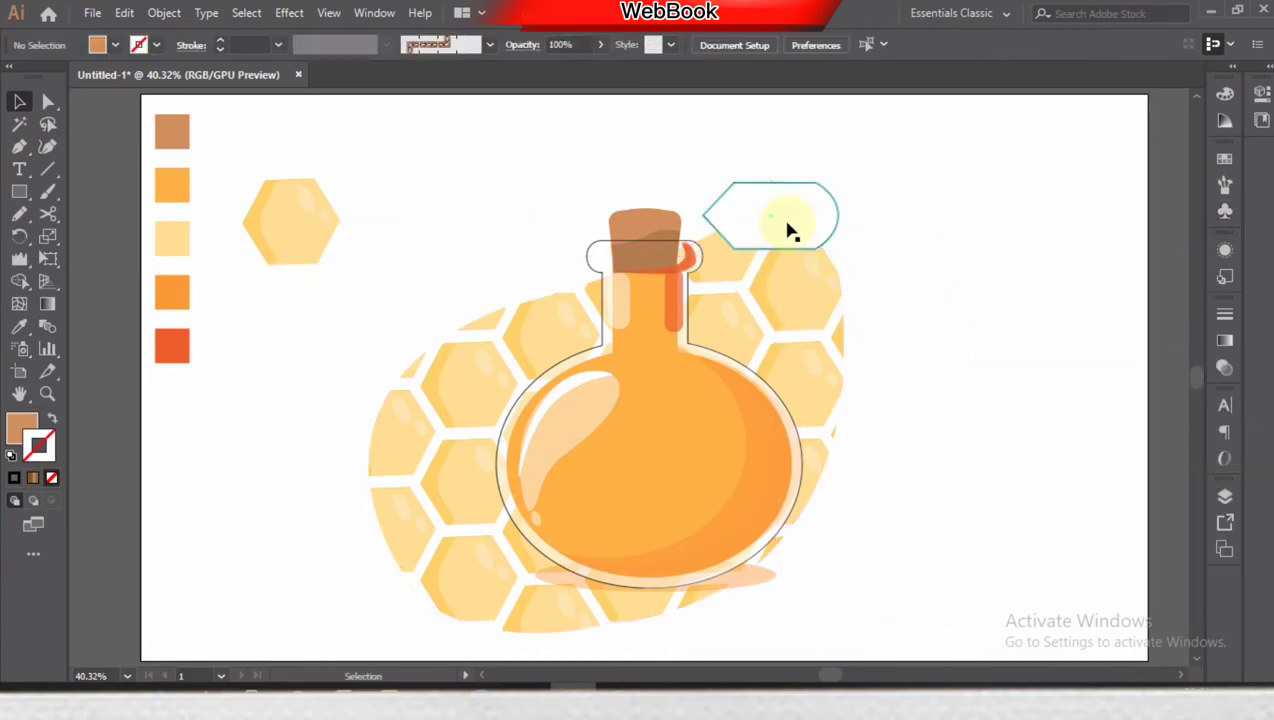
pyautogui.rightClick(787, 226)
pyautogui.click(24, 330)
# Fill the tag shape with light yellow using the Eyedropper.
pyautogui.click(172, 238)
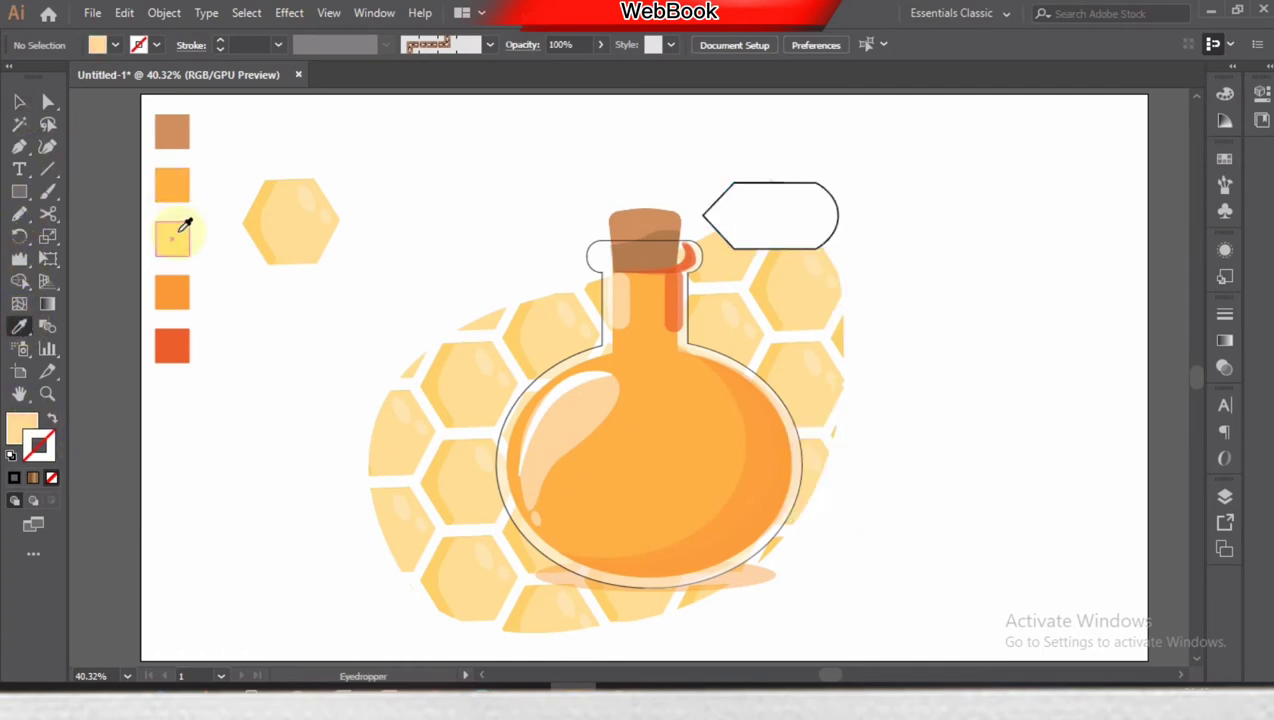
pyautogui.press('v')
pyautogui.click(706, 210)
pyautogui.press('i')
pyautogui.click(172, 238)
# Lower the tag's opacity to 52% to make it translucent.
pyautogui.click(1224, 367)
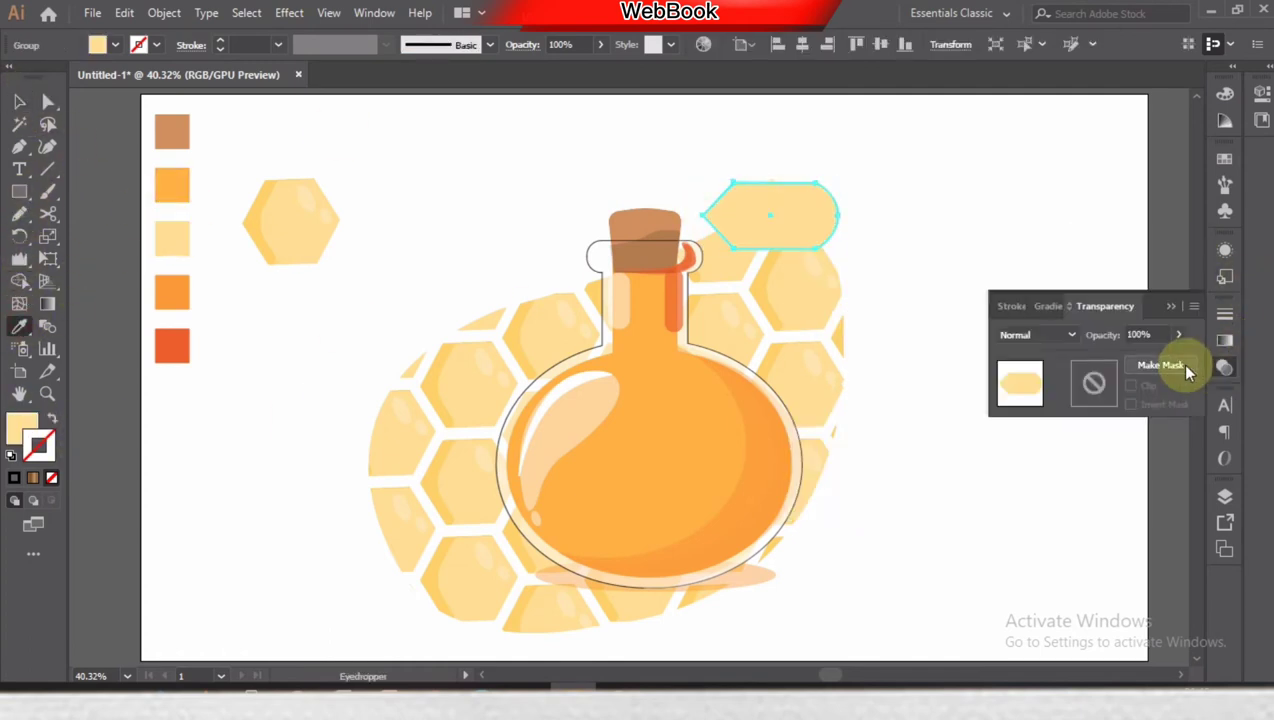
pyautogui.moveTo(1130, 365); pyautogui.dragTo(1127, 358)
pyautogui.click(1178, 336)
pyautogui.click(29, 106)
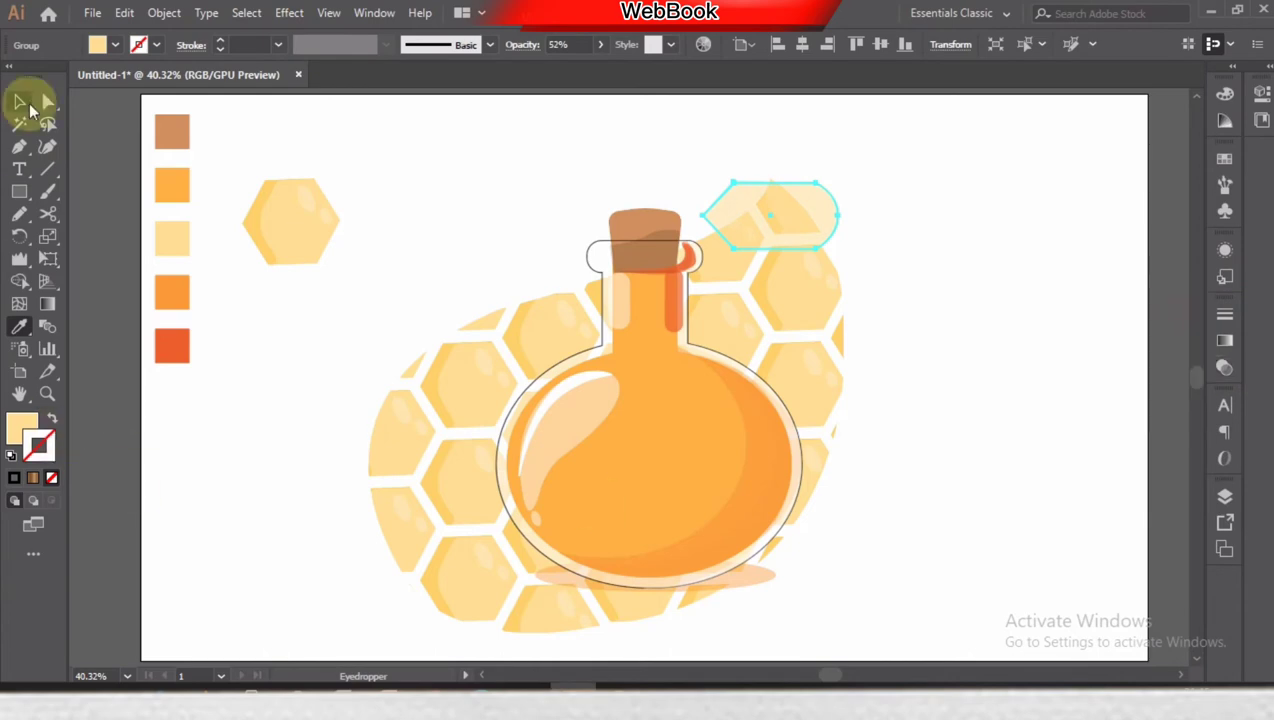
# Move the tag left of the bottle neck and reflect it vertically.
pyautogui.moveTo(783, 262); pyautogui.dragTo(776, 264)
pyautogui.moveTo(759, 199)
pyautogui.mouseDown()
pyautogui.moveTo(510, 205)
pyautogui.moveTo(516, 241)
pyautogui.mouseUp()
pyautogui.rightClick(513, 215)
pyautogui.click(770, 468)
pyautogui.click(398, 321)
pyautogui.click(514, 515)
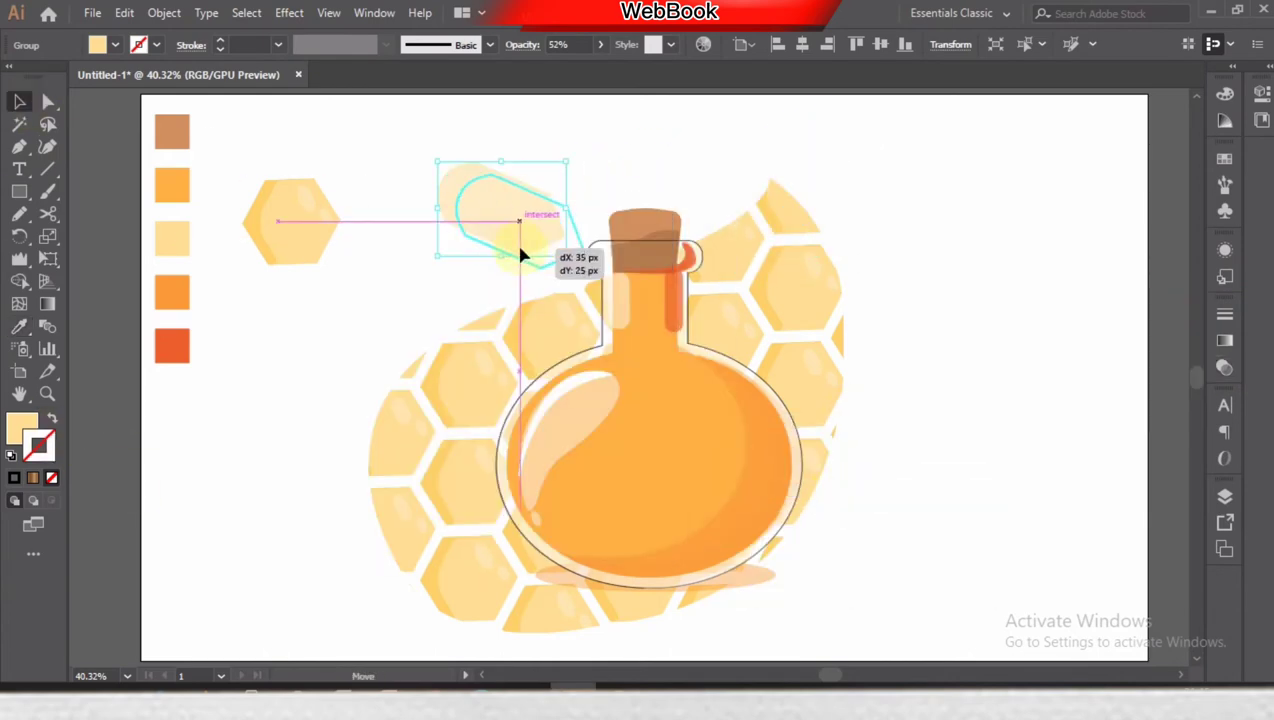
# Add 'Honey' text at 72 pt and rotate it to match the tag.
pyautogui.press('t')
pyautogui.click(412, 234)
pyautogui.write('Honey')
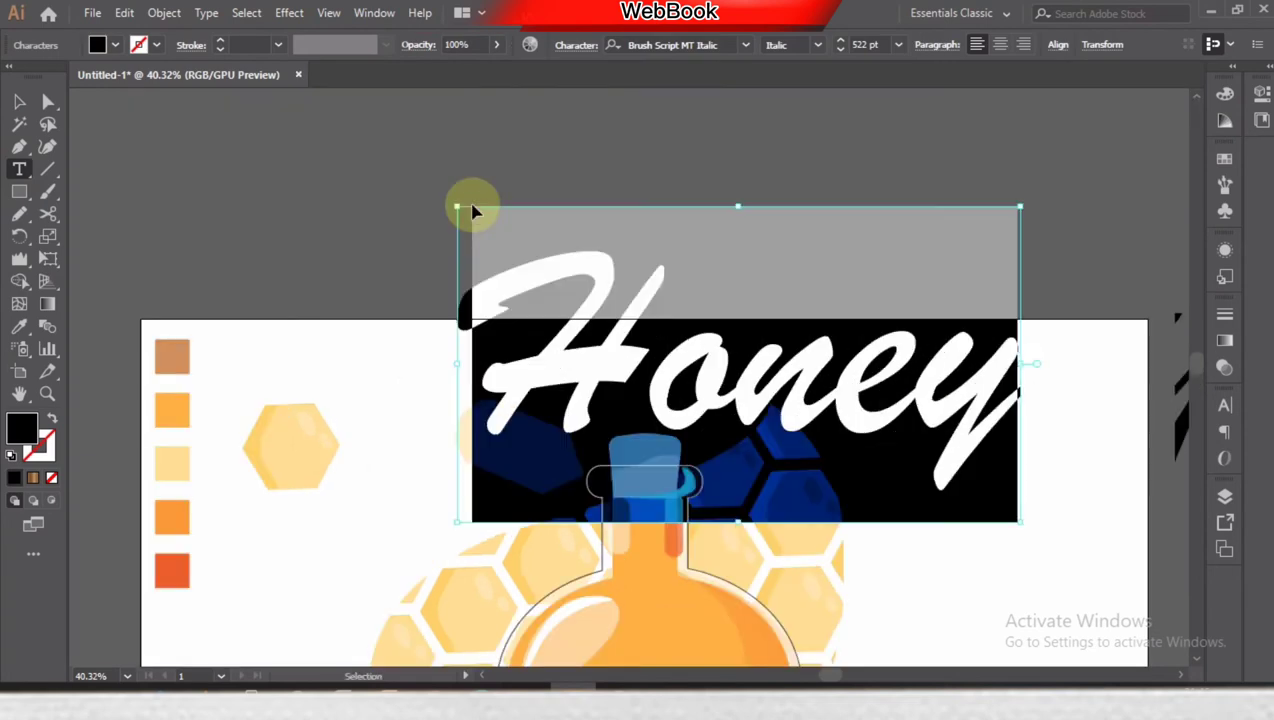
pyautogui.rightClick(762, 110)
pyautogui.click(1058, 523)
pyautogui.click(20, 102)
pyautogui.moveTo(466, 390); pyautogui.dragTo(465, 385)
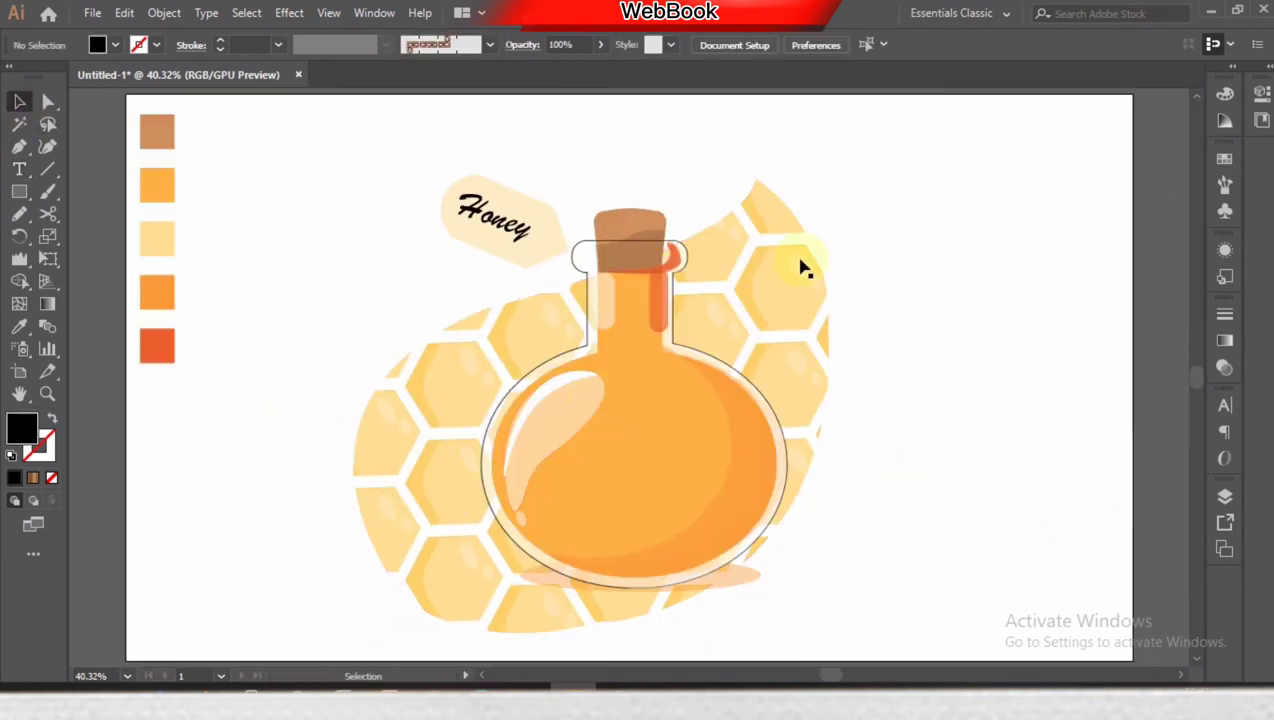
# Duplicate the bottle outline and cork to the right and merge the copy with Shape Builder.
pyautogui.click(595, 250)
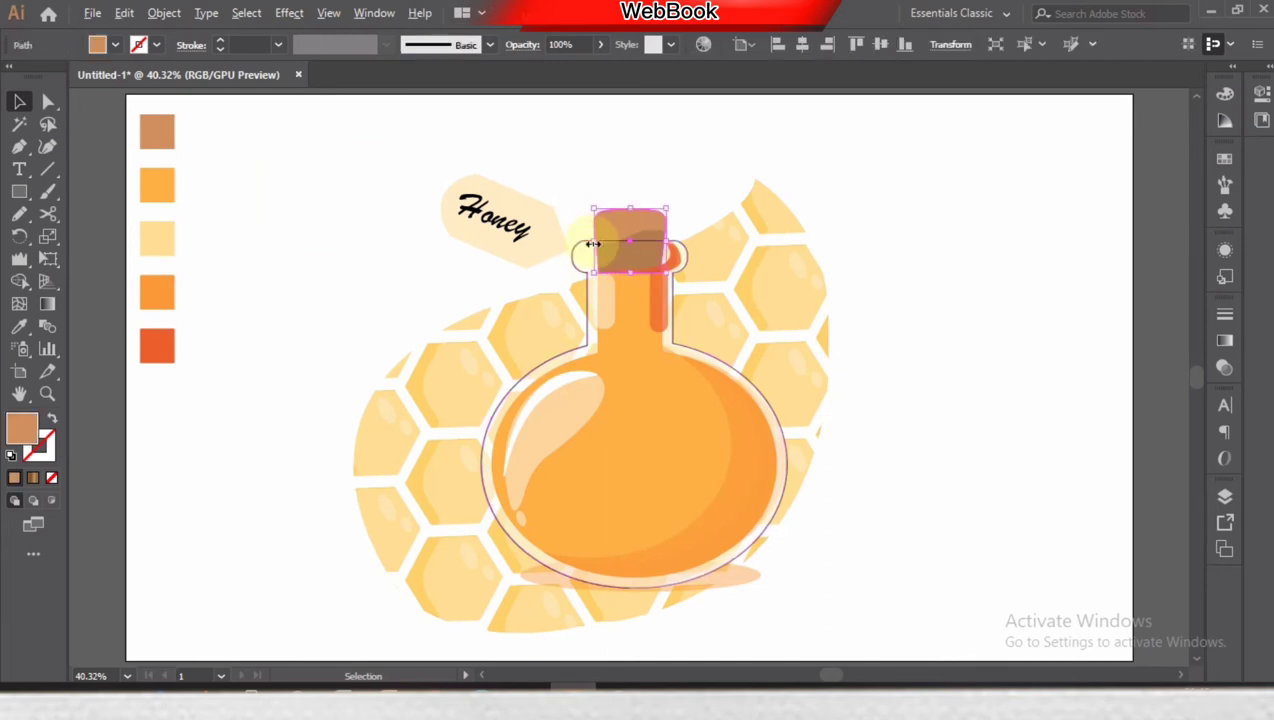
pyautogui.click(608, 241)
pyautogui.keyDown('shift'); pyautogui.click(613, 222); pyautogui.keyUp('shift')
pyautogui.moveTo(613, 222); pyautogui.dragTo(953, 237)
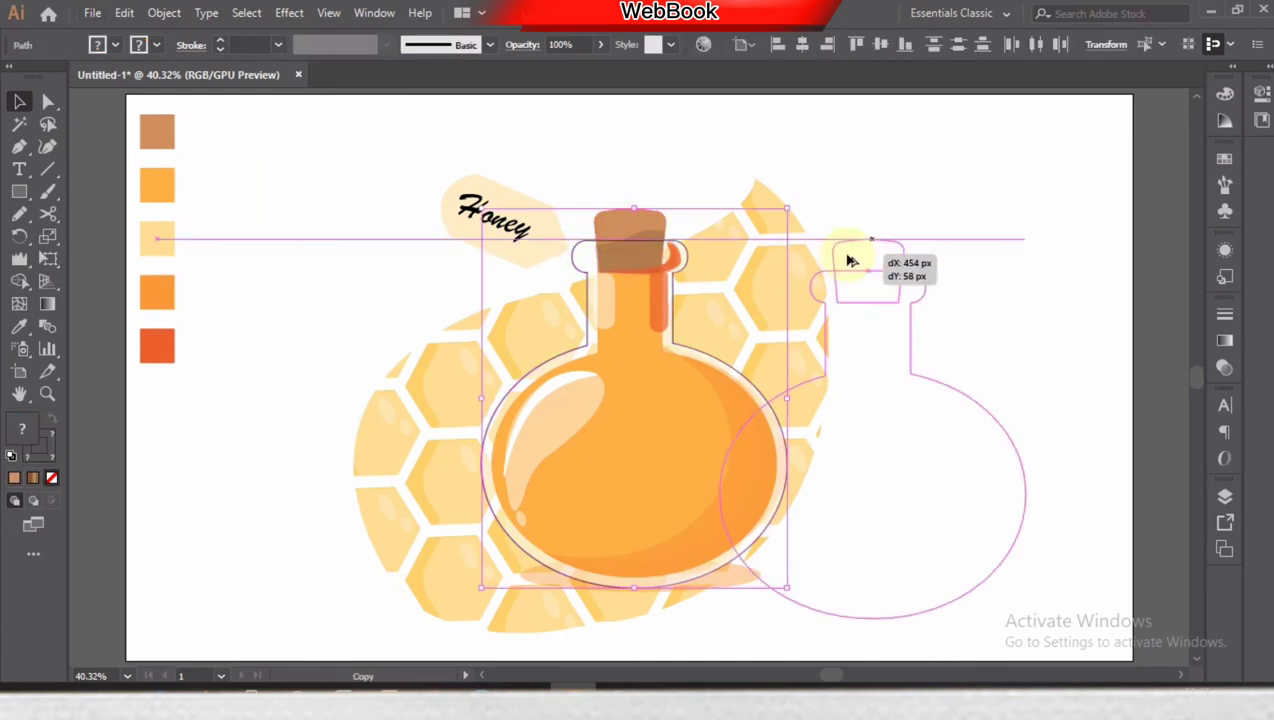
pyautogui.click(11, 455)
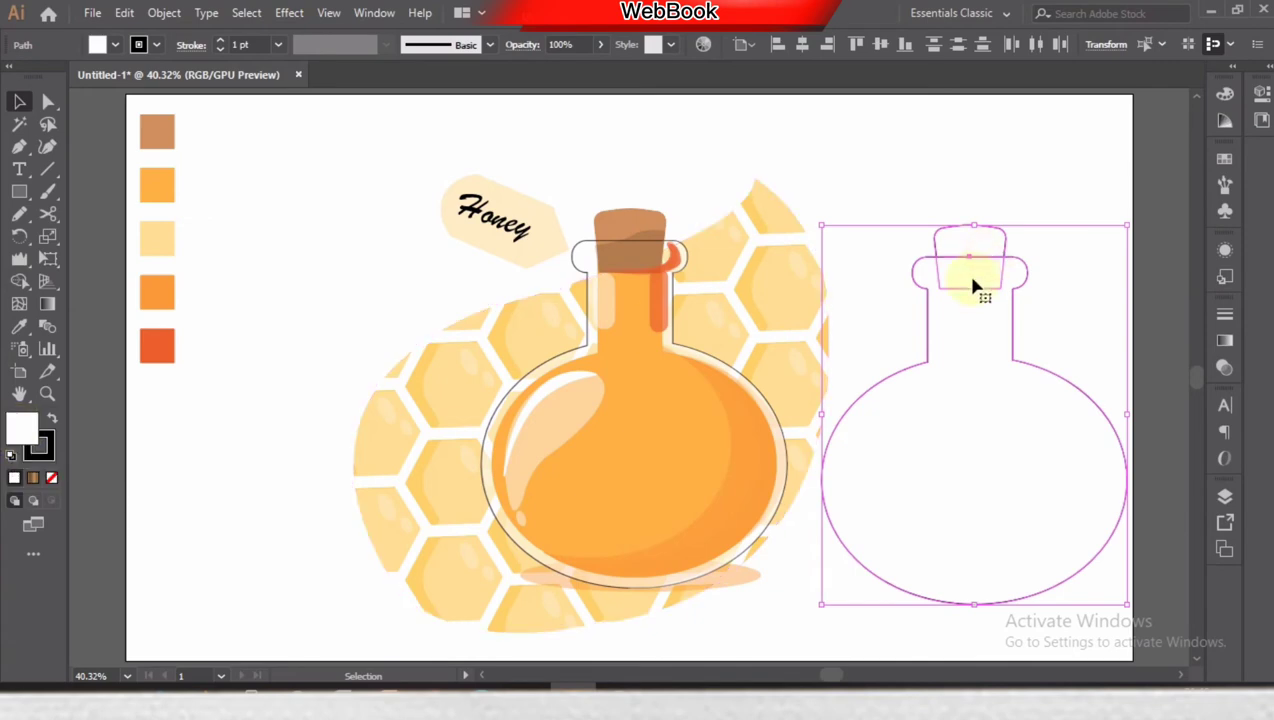
pyautogui.click(19, 281)
pyautogui.moveTo(963, 262); pyautogui.dragTo(960, 245)
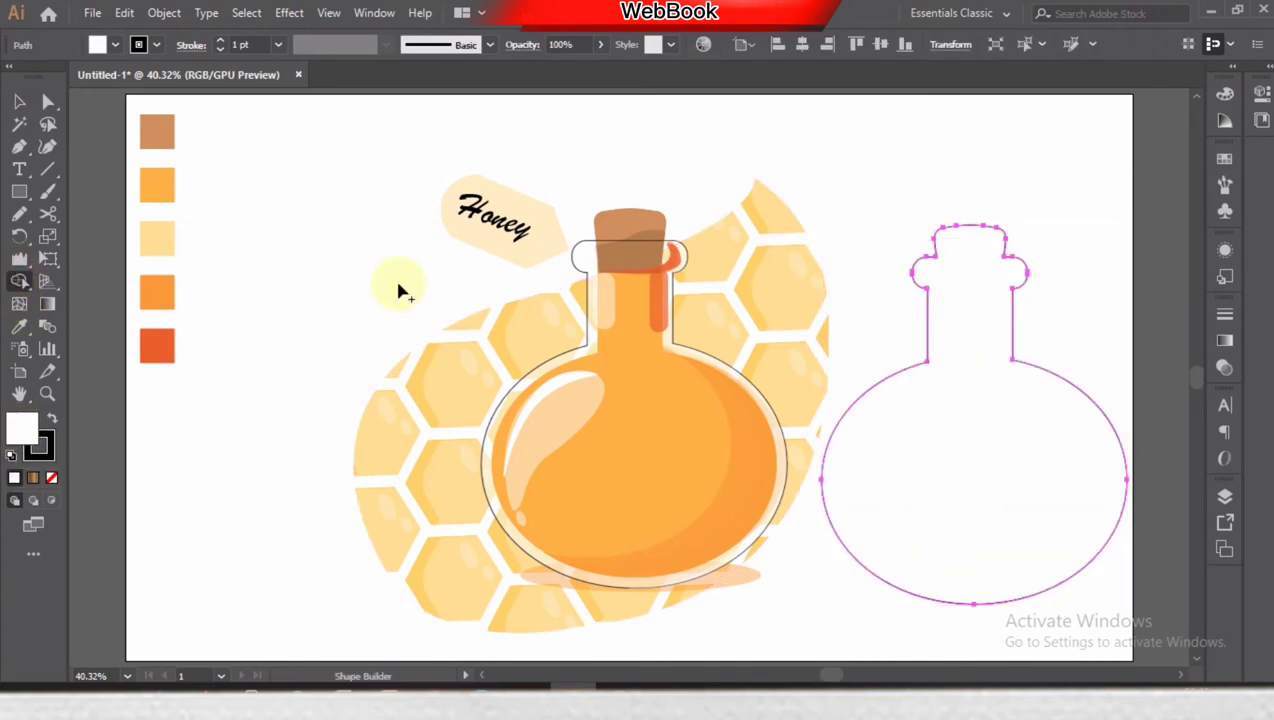
# Give the merged bottle shape no fill and a 7 pt black stroke.
pyautogui.click(51, 477)
pyautogui.click(19, 101)
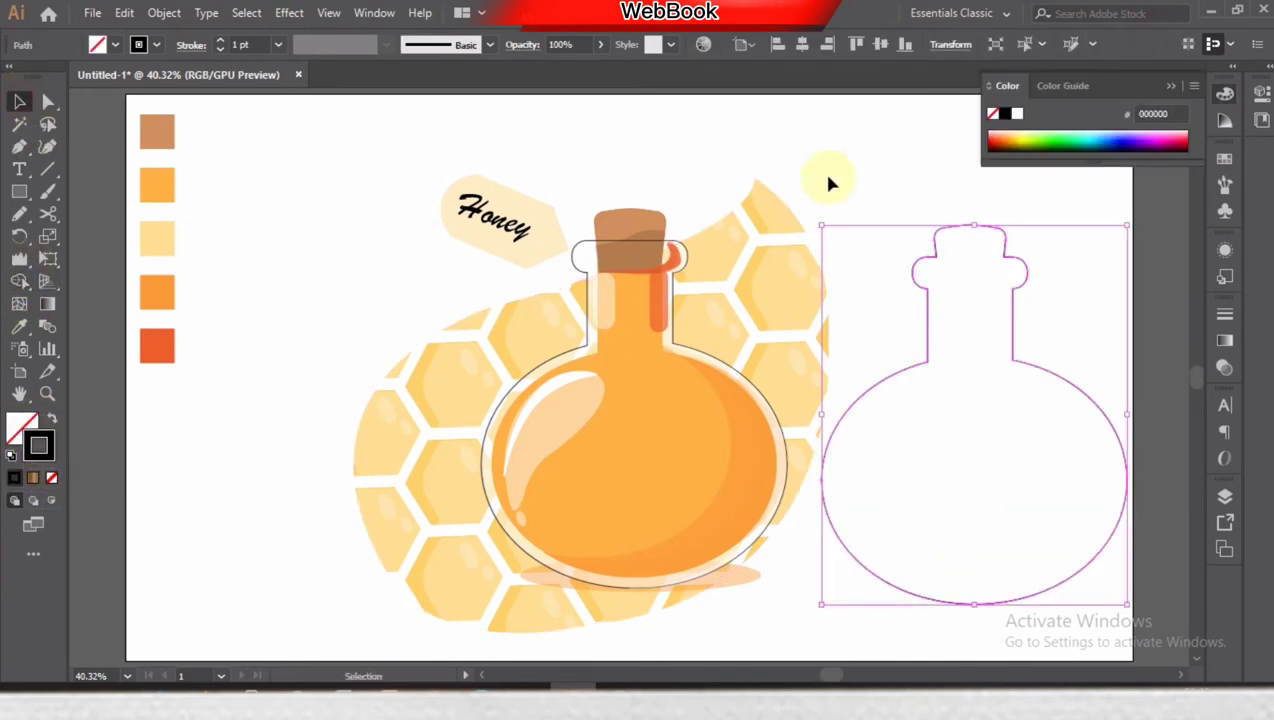
pyautogui.click(278, 44)
pyautogui.click(293, 190)
pyautogui.click(278, 44)
pyautogui.click(304, 247)
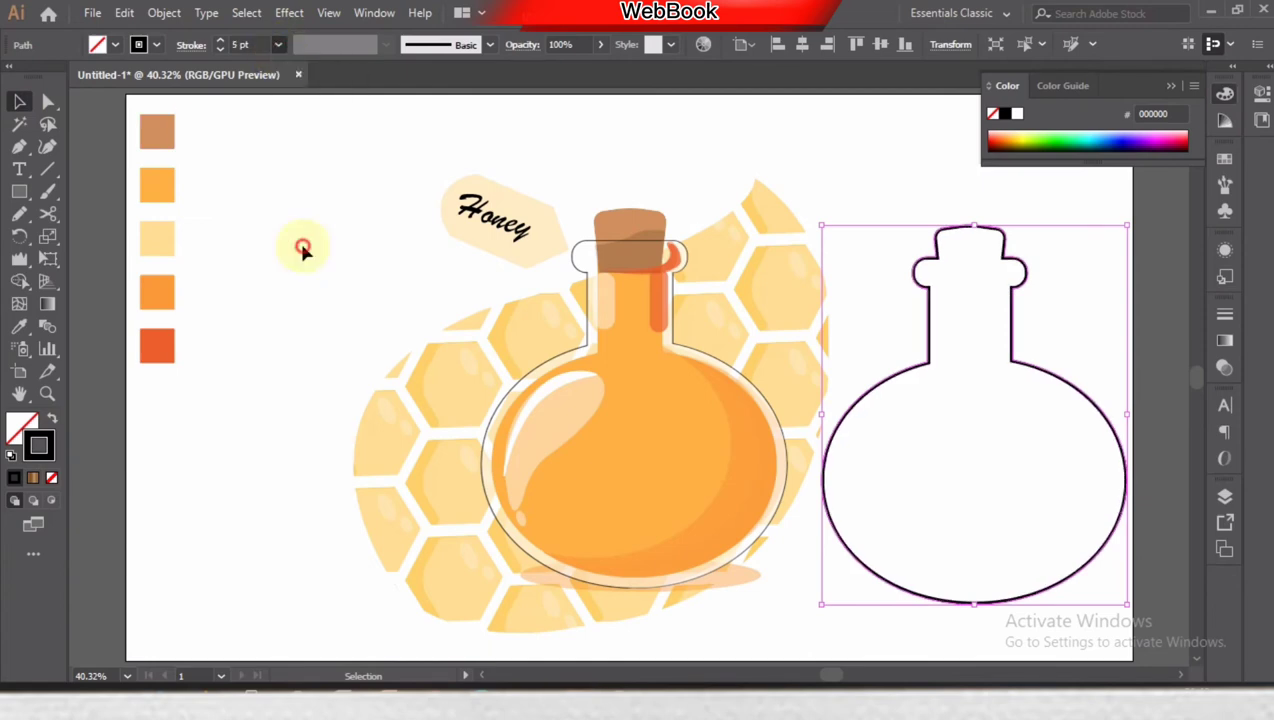
pyautogui.click(1176, 92)
# Place the thick outline over the original bottle and delete the spare copy.
pyautogui.moveTo(1058, 376); pyautogui.dragTo(720, 363)
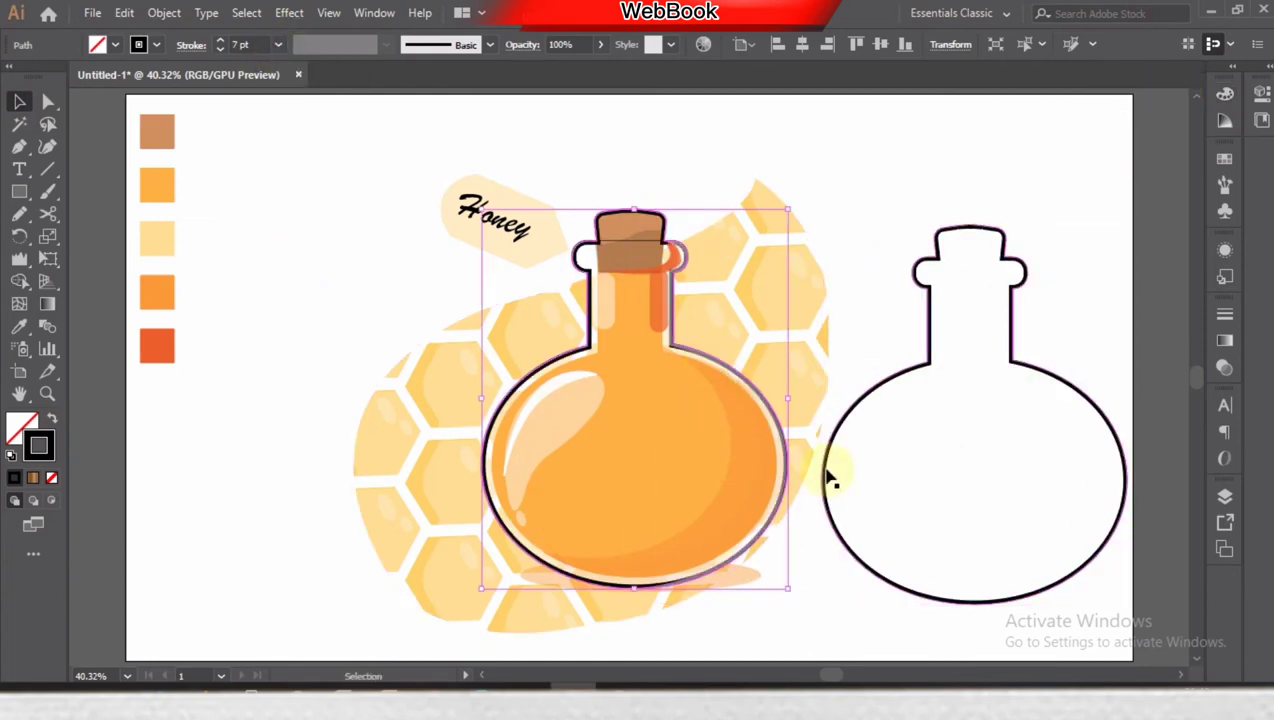
pyautogui.rightClick(541, 525)
pyautogui.moveTo(890, 193); pyautogui.dragTo(1024, 305)
pyautogui.press('Delete')
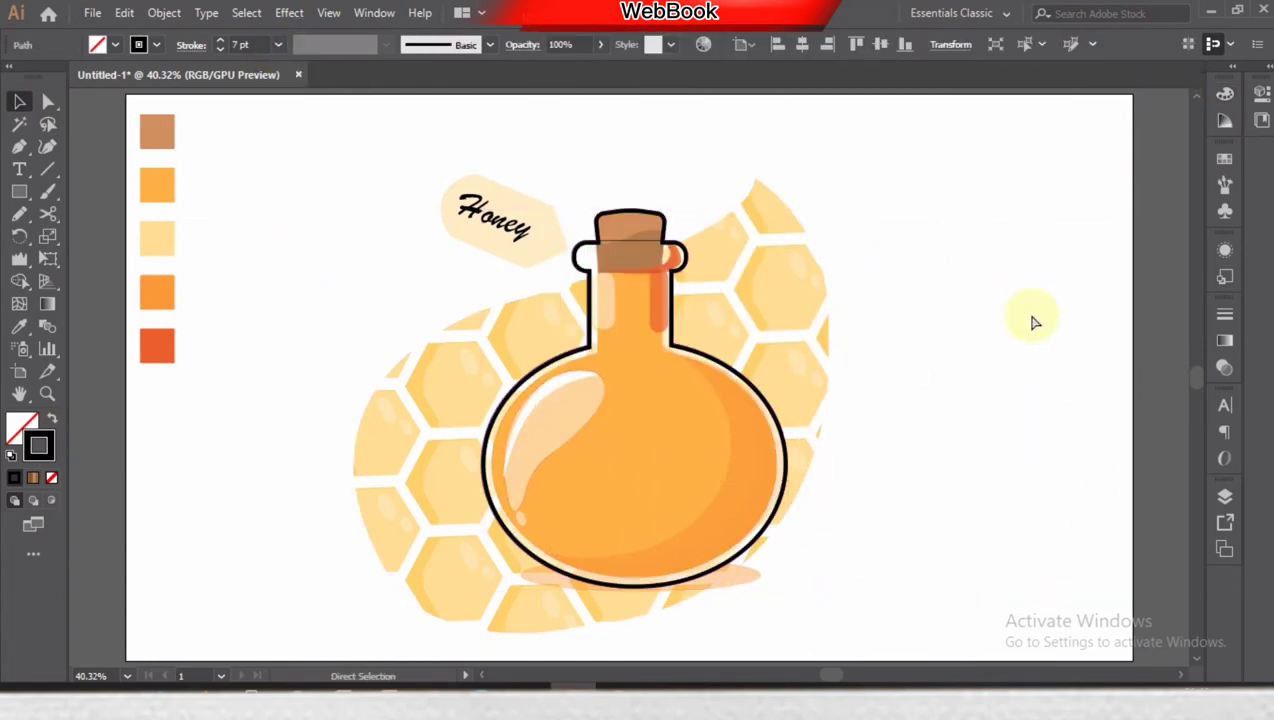
pyautogui.click(607, 248)
# Set up a small ellipse at 19% opacity for the honey bubbles.
pyautogui.click(412, 295)
pyautogui.press('l')
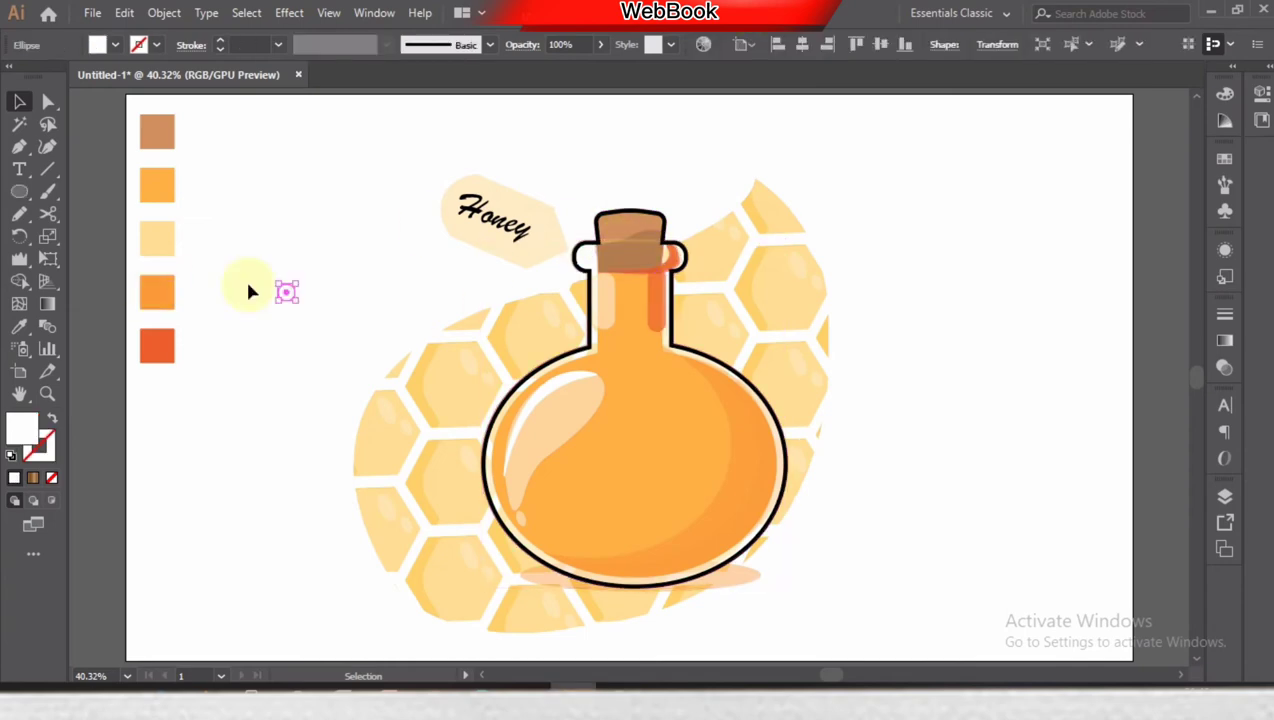
pyautogui.click(1240, 370)
pyautogui.click(1110, 356)
pyautogui.write('19')
pyautogui.press('Return')
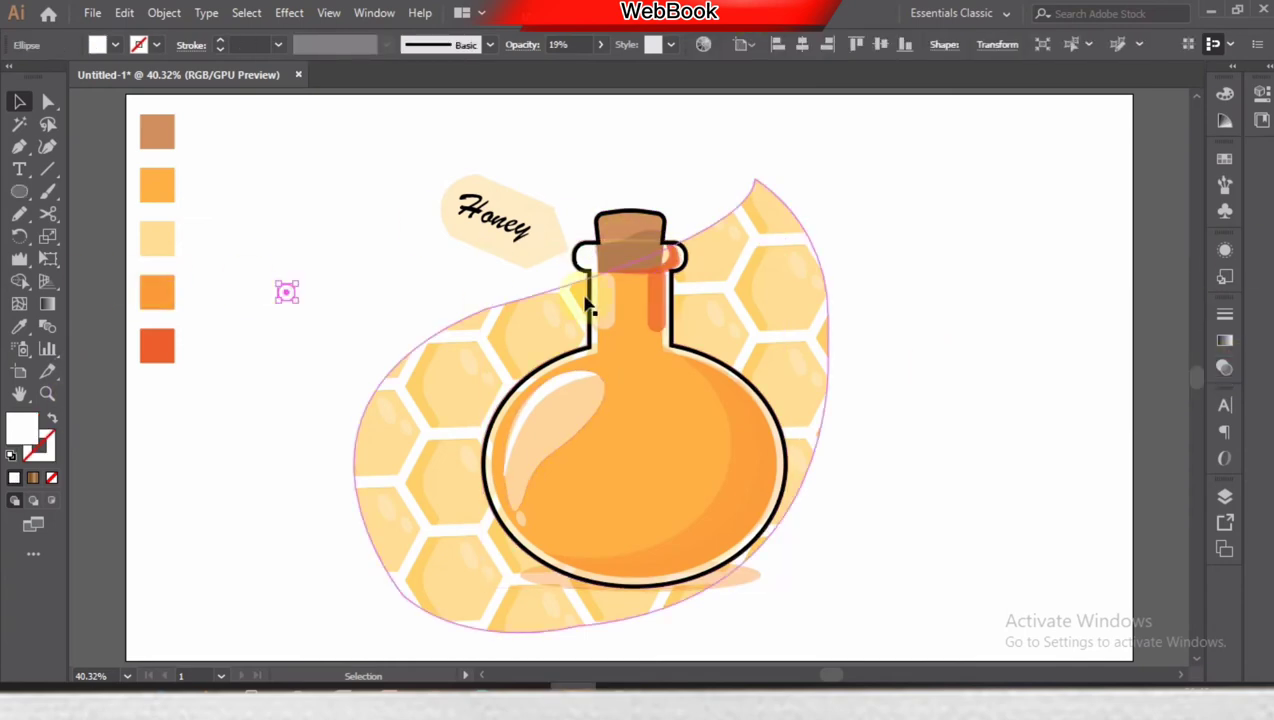
# Move the small ellipse right of the bottle and save it as a new symbol.
pyautogui.rightClick(282, 278)
pyautogui.moveTo(502, 480); pyautogui.dragTo(549, 519)
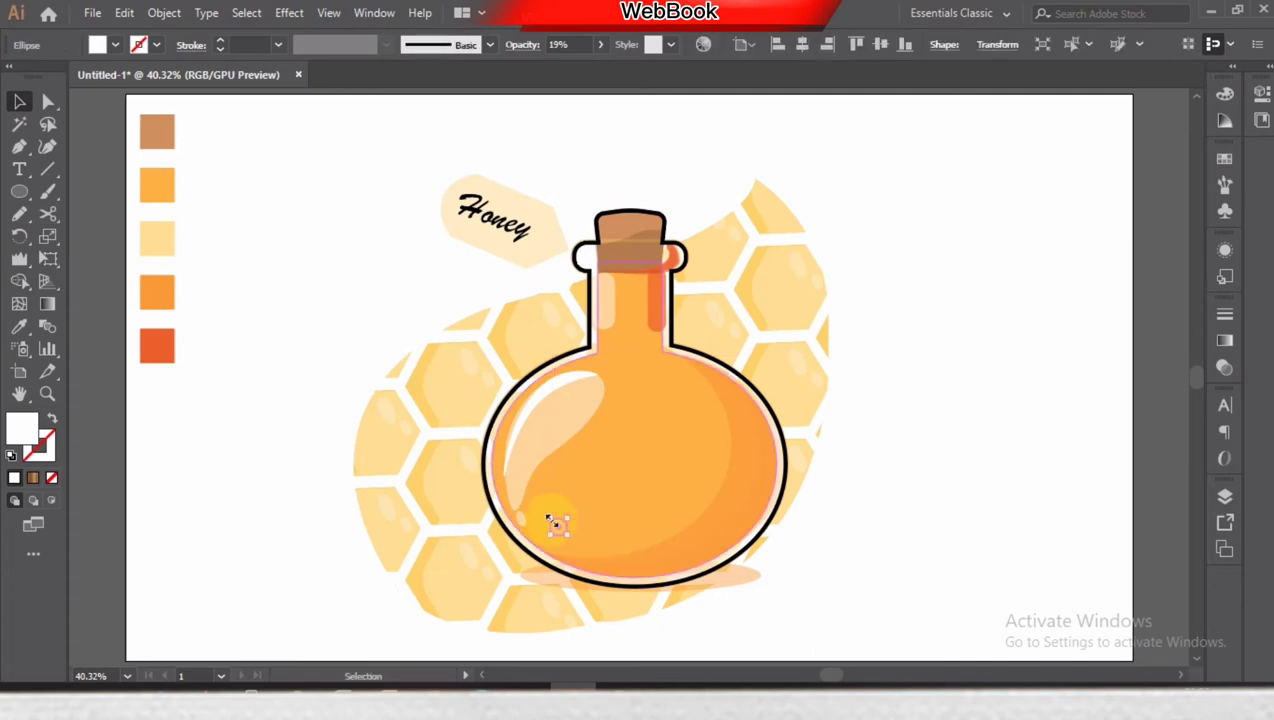
pyautogui.rightClick(563, 537)
pyautogui.click(557, 530)
pyautogui.hotkey('shift', 'ctrl', 'F11')
pyautogui.moveTo(559, 528)
pyautogui.mouseDown()
pyautogui.moveTo(770, 470)
pyautogui.moveTo(1132, 318)
pyautogui.moveTo(963, 309)
pyautogui.moveTo(1166, 236)
pyautogui.mouseUp()
pyautogui.rightClick(963, 309)
pyautogui.click(965, 305)
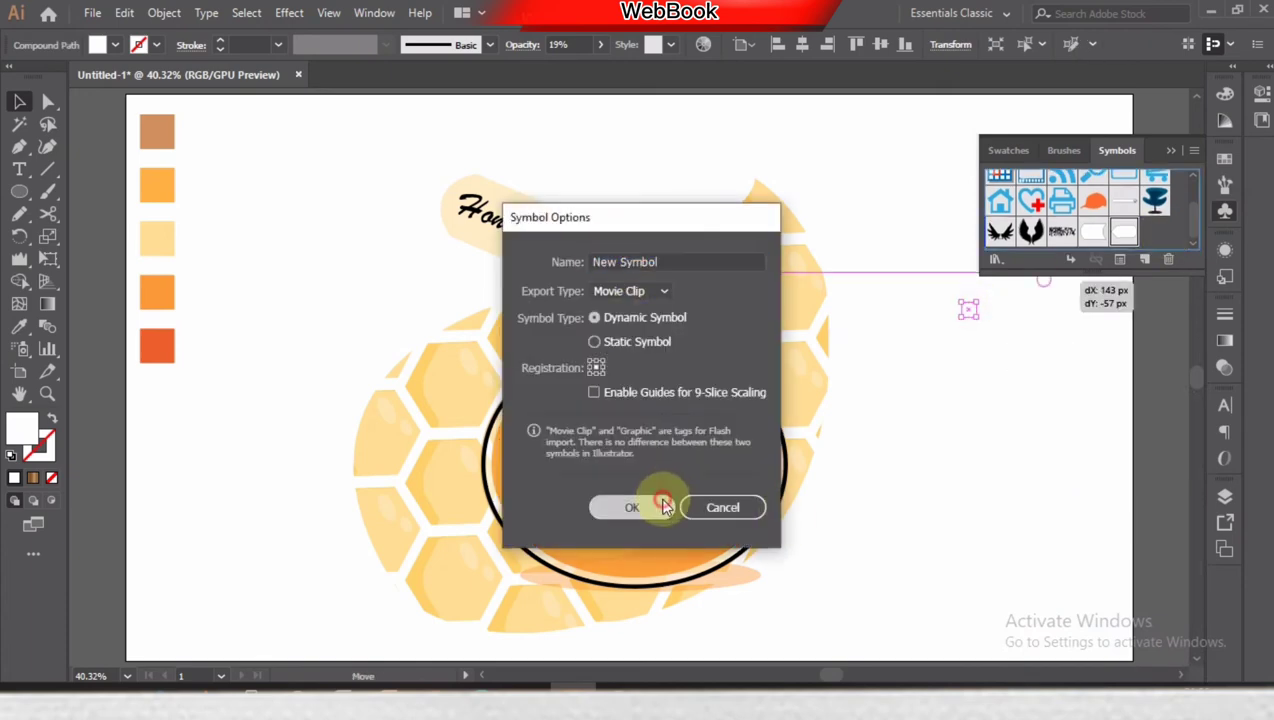
pyautogui.click(640, 504)
# Spray bubble symbols across the bottle and shrink them with the Symbol Sizer.
pyautogui.moveTo(662, 463)
pyautogui.mouseDown()
pyautogui.moveTo(663, 484)
pyautogui.moveTo(734, 535)
pyautogui.moveTo(578, 456)
pyautogui.mouseUp()
pyautogui.moveTo(24, 352); pyautogui.dragTo(97, 380)
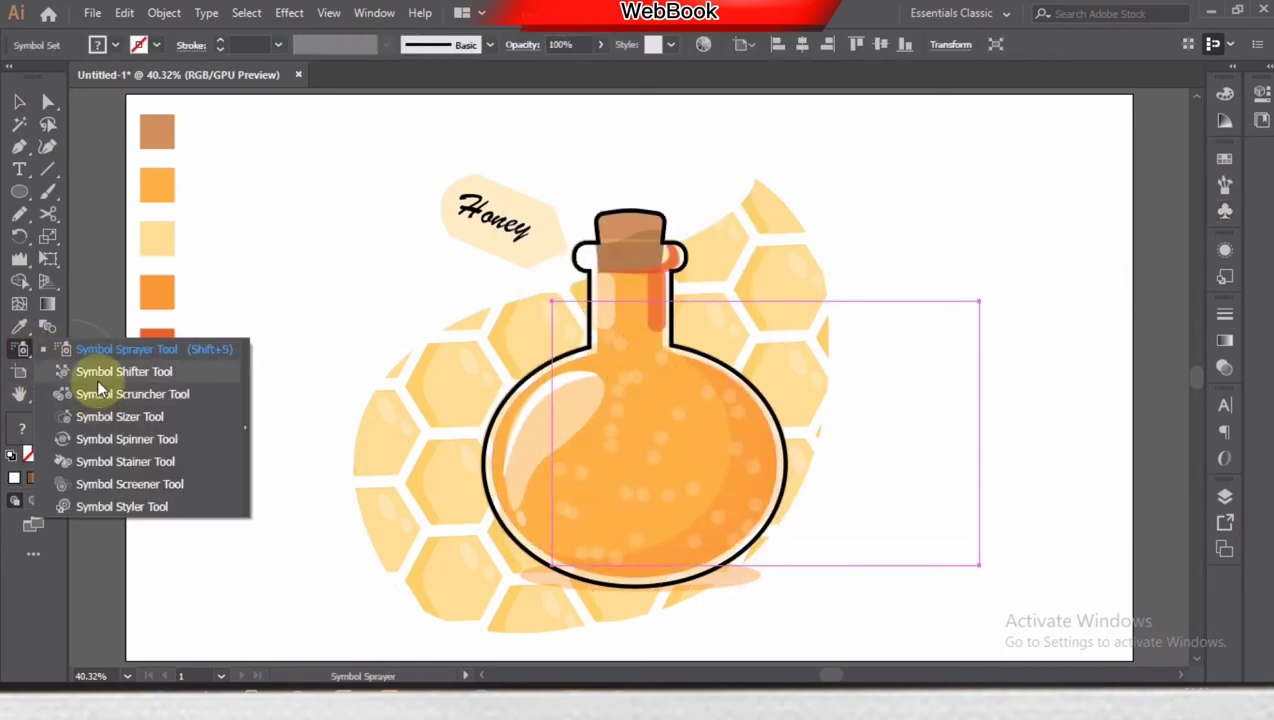
pyautogui.moveTo(117, 481); pyautogui.dragTo(122, 416)
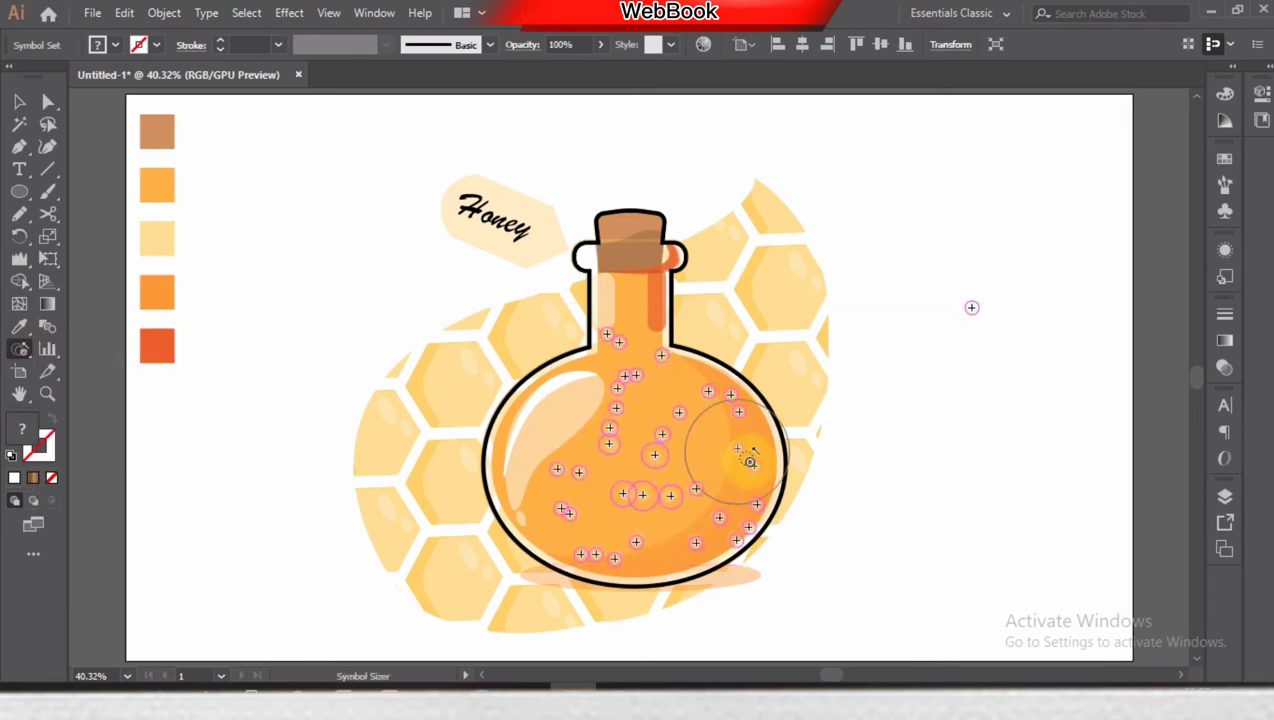
pyautogui.moveTo(610, 441)
pyautogui.mouseDown()
pyautogui.moveTo(745, 418)
pyautogui.moveTo(788, 512)
pyautogui.moveTo(318, 498)
pyautogui.mouseUp()
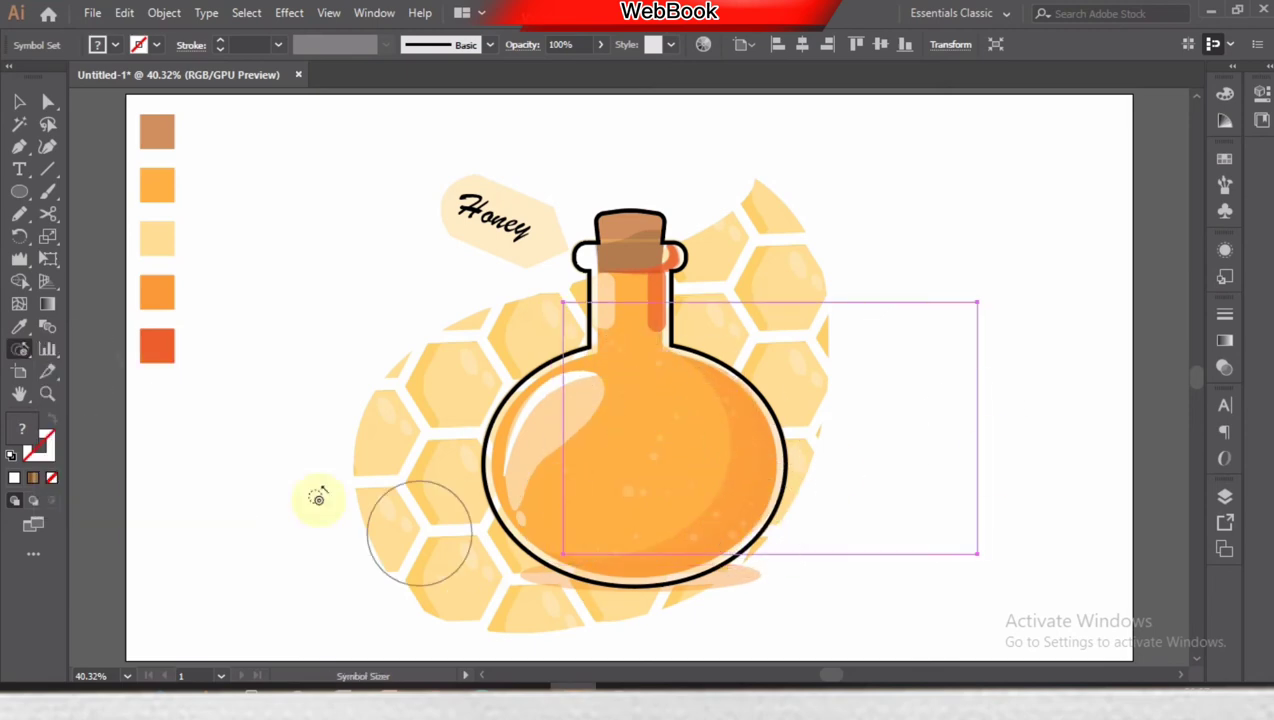
# Select the sprayed bubble set and expand it into editable shapes.
pyautogui.moveTo(910, 270); pyautogui.dragTo(990, 366)
pyautogui.rightClick(936, 333)
pyautogui.click(1010, 476)
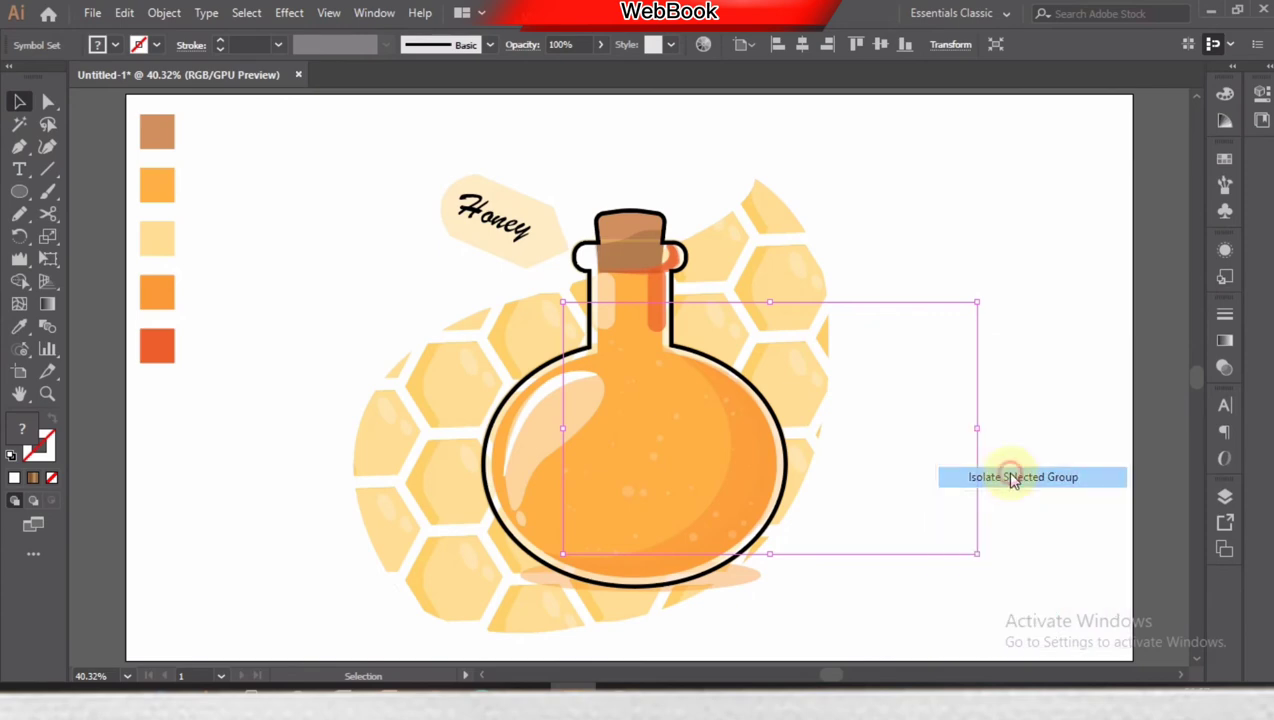
pyautogui.doubleClick(944, 330)
pyautogui.moveTo(955, 353); pyautogui.dragTo(1018, 407)
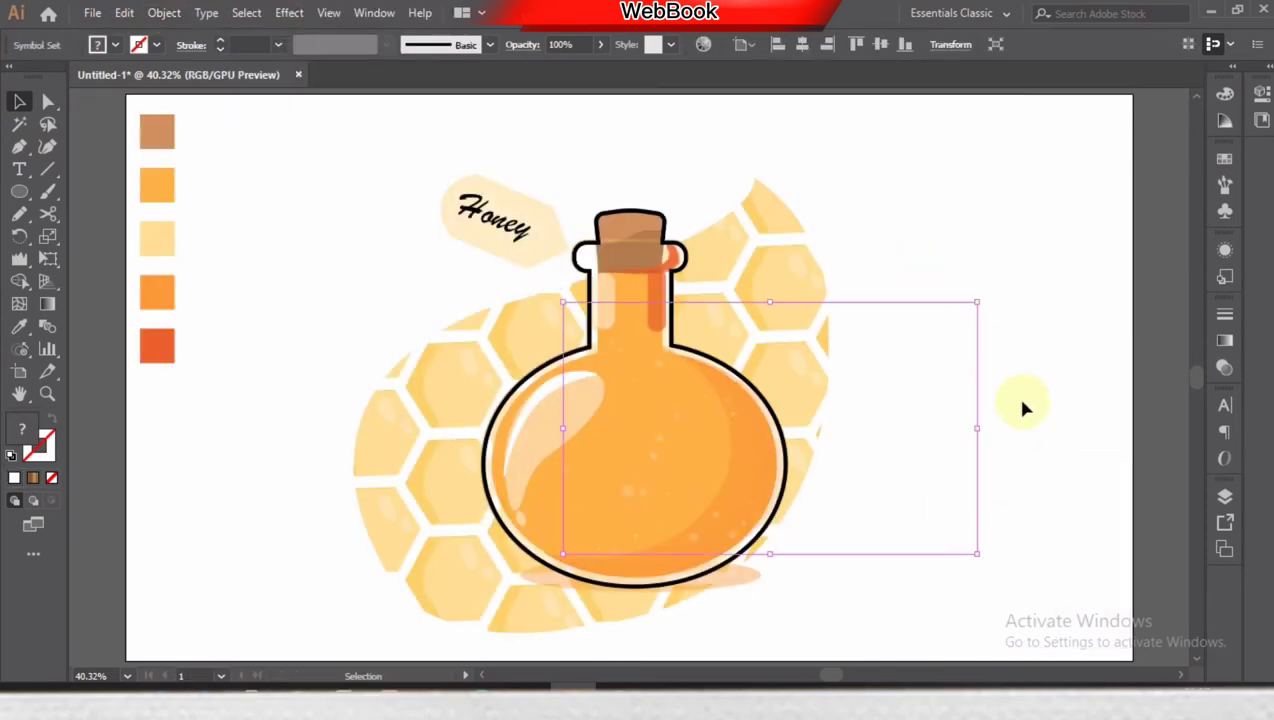
pyautogui.click(124, 12)
pyautogui.click(284, 236)
pyautogui.press('Return')
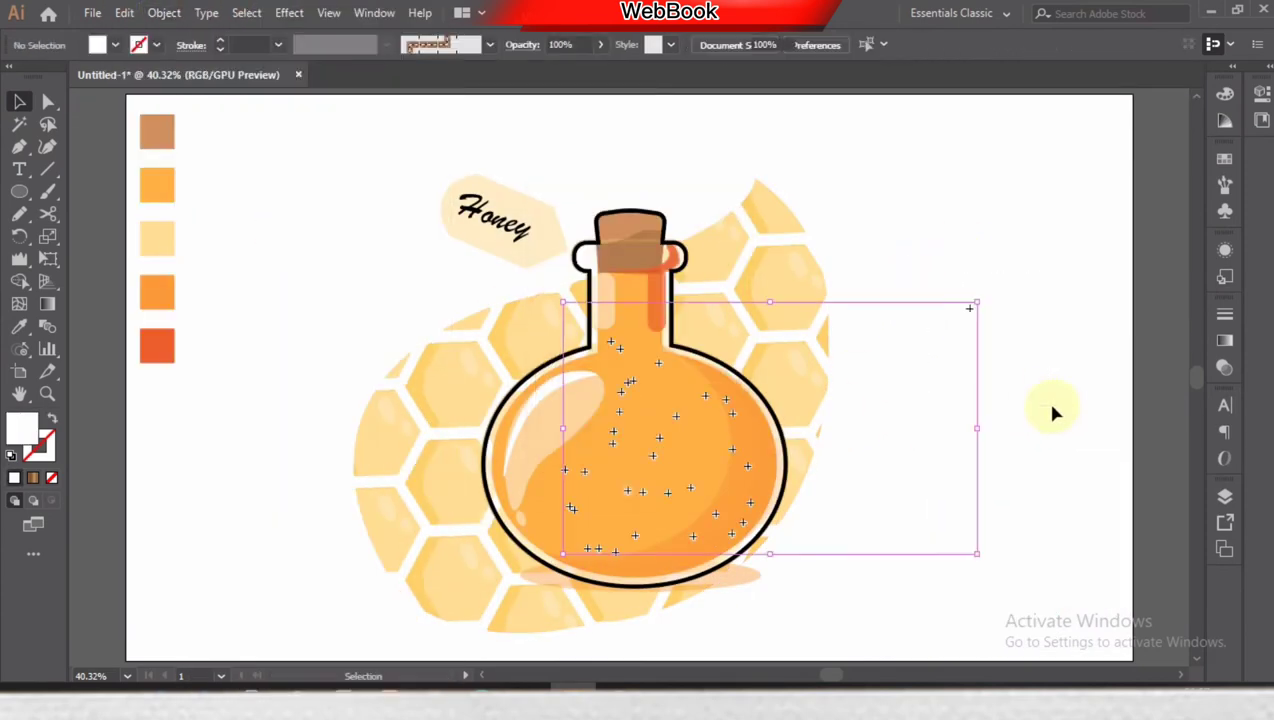
pyautogui.rightClick(945, 365)
pyautogui.click(1018, 414)
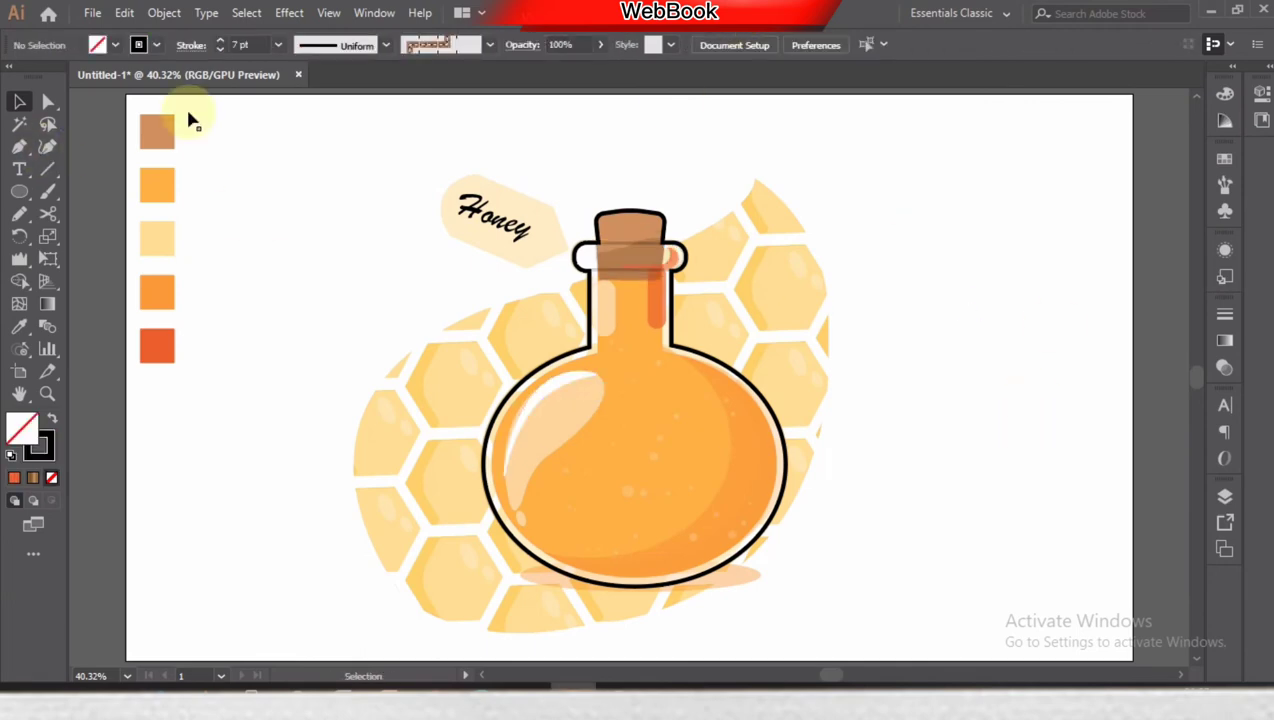
# Set a 4 pt stroke weight for drawing highlights with the Pen.
pyautogui.click(278, 44)
pyautogui.click(301, 188)
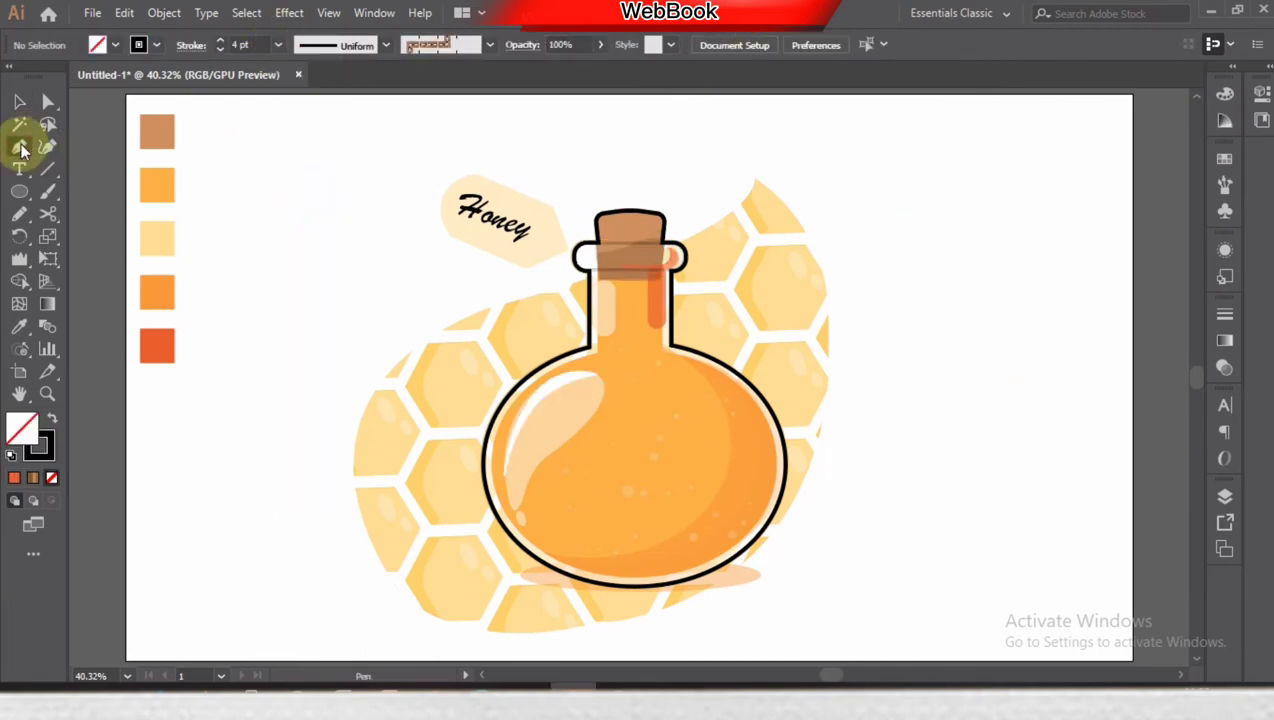
pyautogui.click(60, 440)
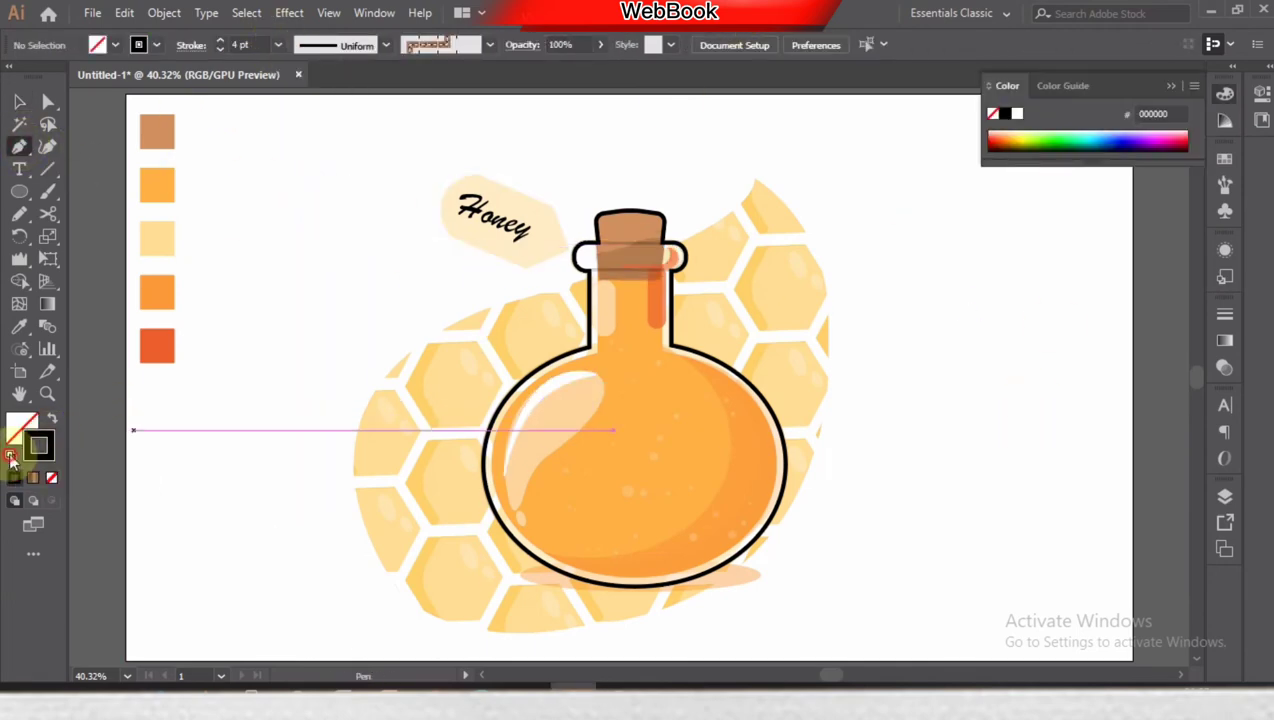
pyautogui.click(1208, 85)
pyautogui.click(278, 45)
pyautogui.click(301, 188)
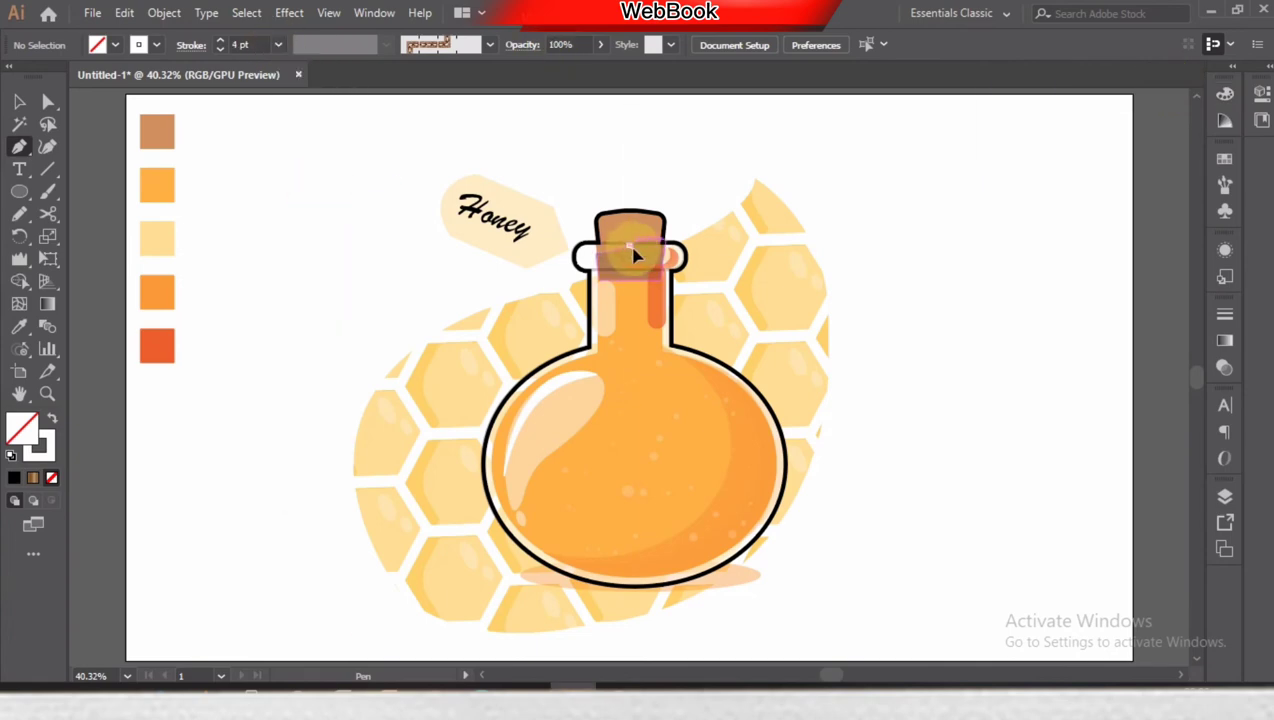
# Draw a short highlight line on the cap and thicken it to 7 pt with round caps.
pyautogui.click(632, 249)
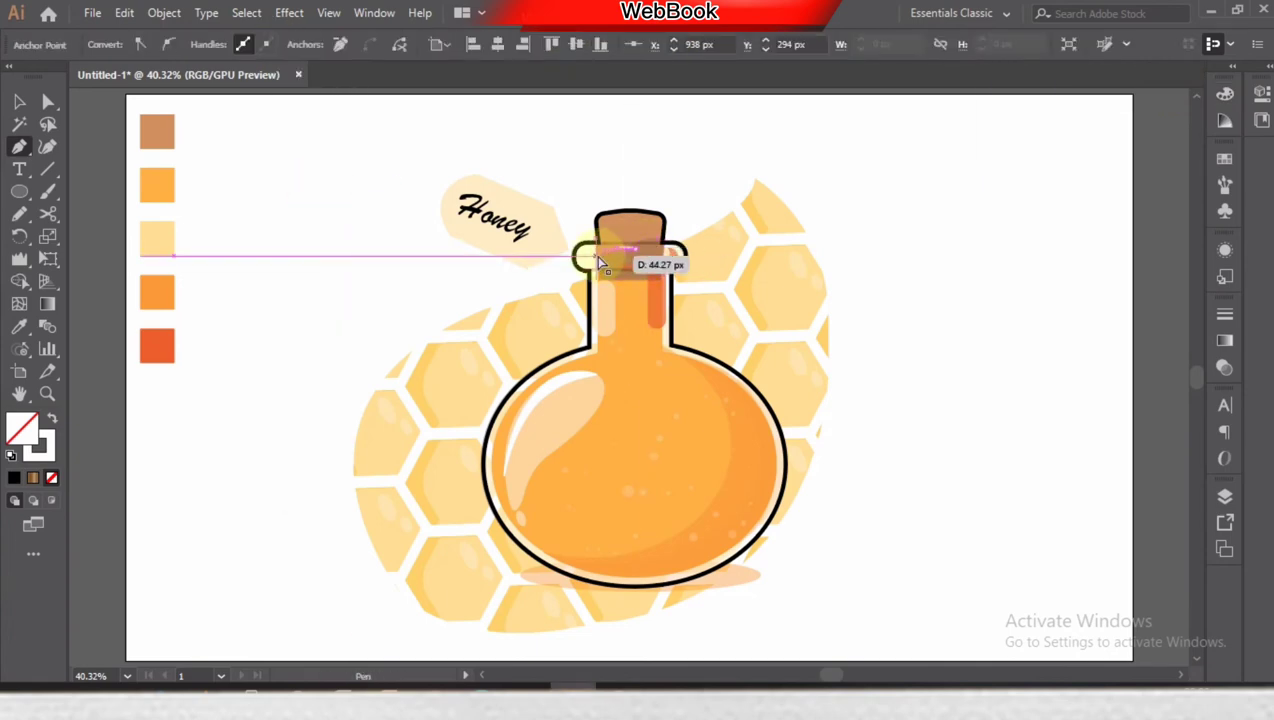
pyautogui.click(19, 101)
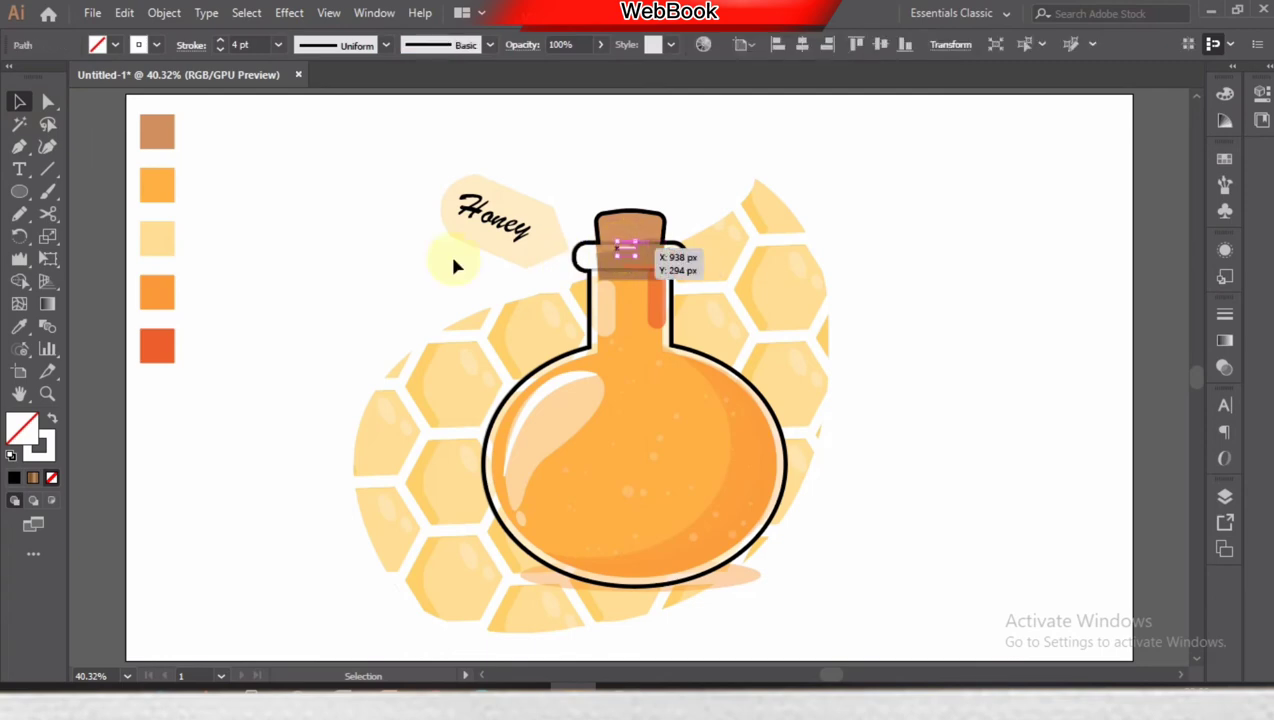
pyautogui.press('Up')
pyautogui.press('Up')
pyautogui.press('Up')
pyautogui.click(191, 45)
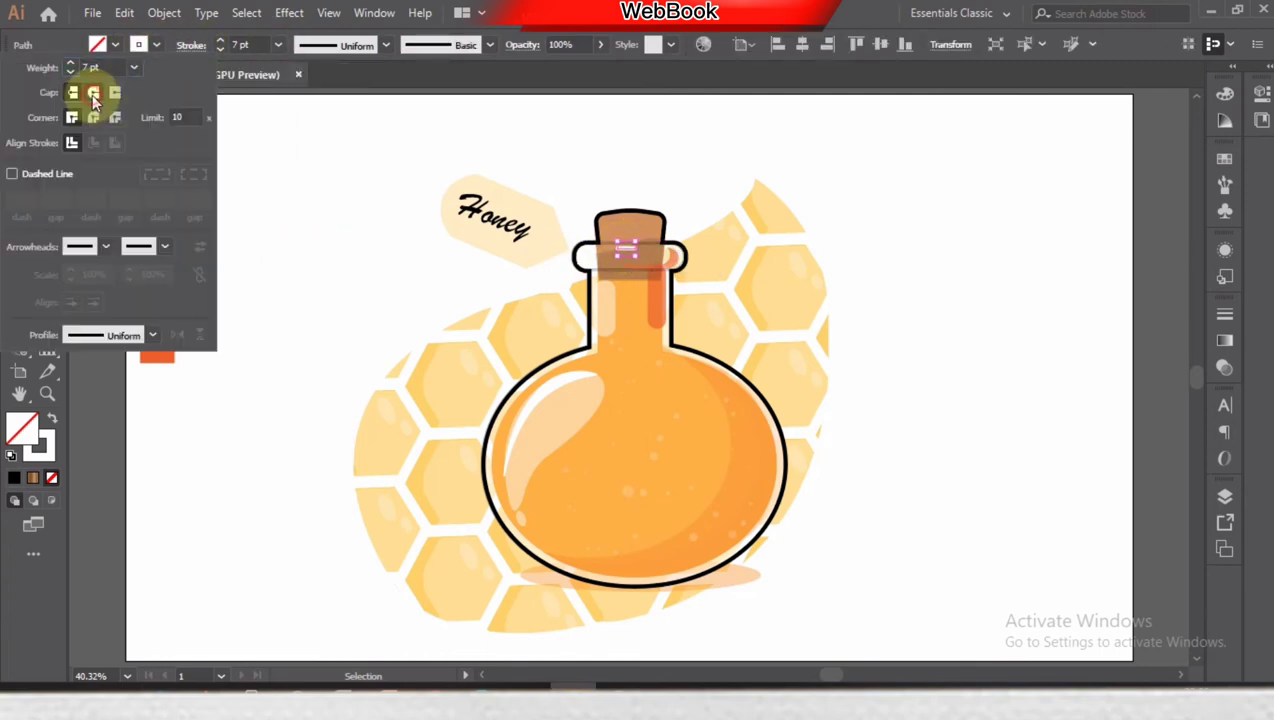
pyautogui.click(264, 172)
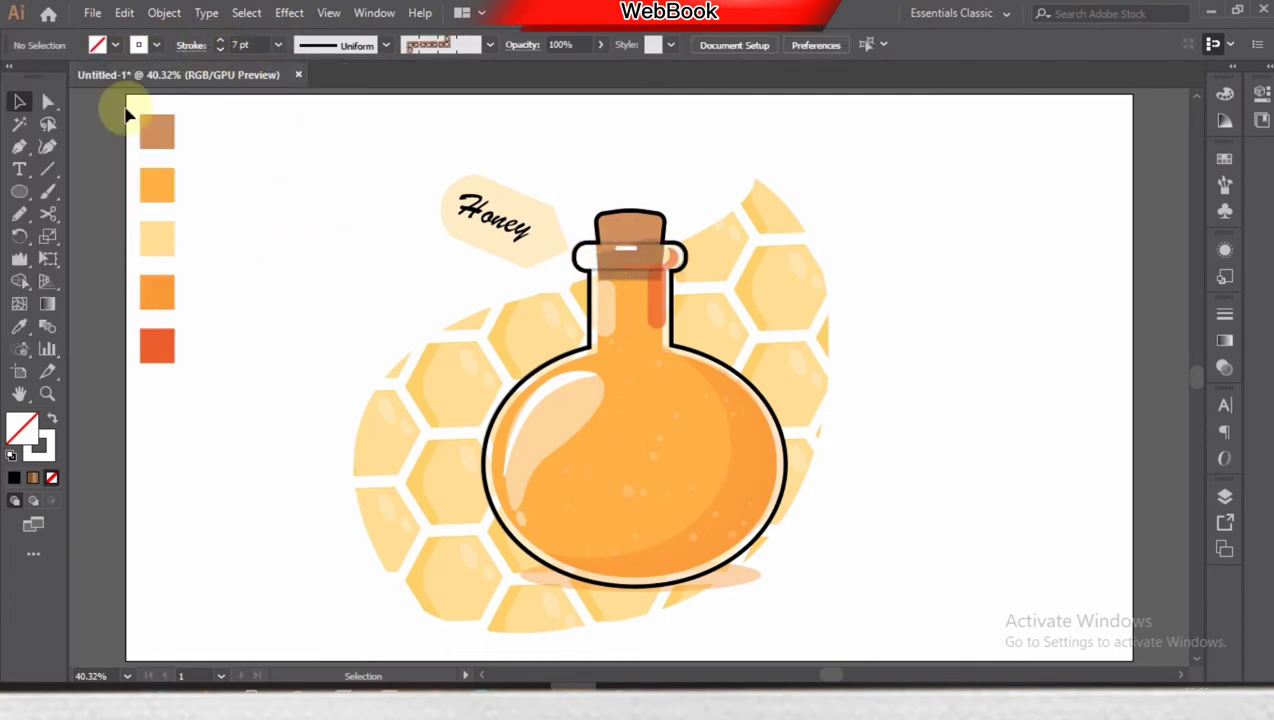
# Draw a highlight path from the cap's left edge and position the short highlight across the cork.
pyautogui.click(582, 248)
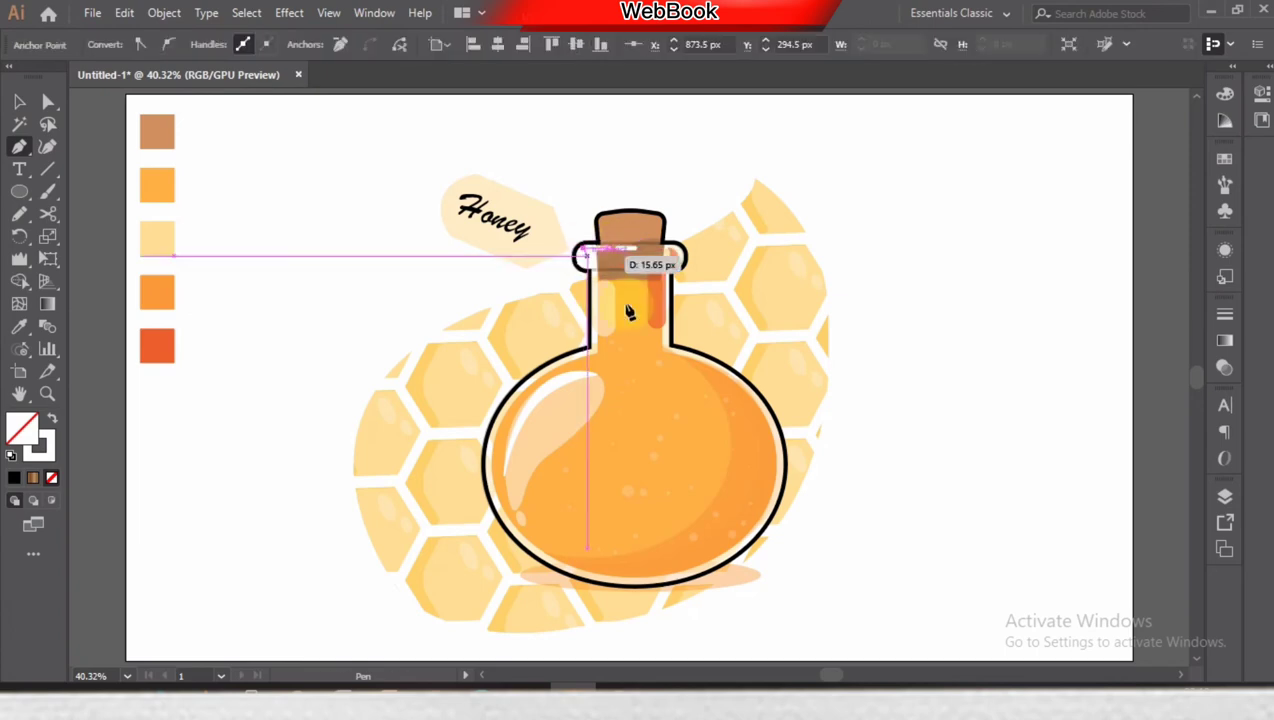
pyautogui.click(672, 348)
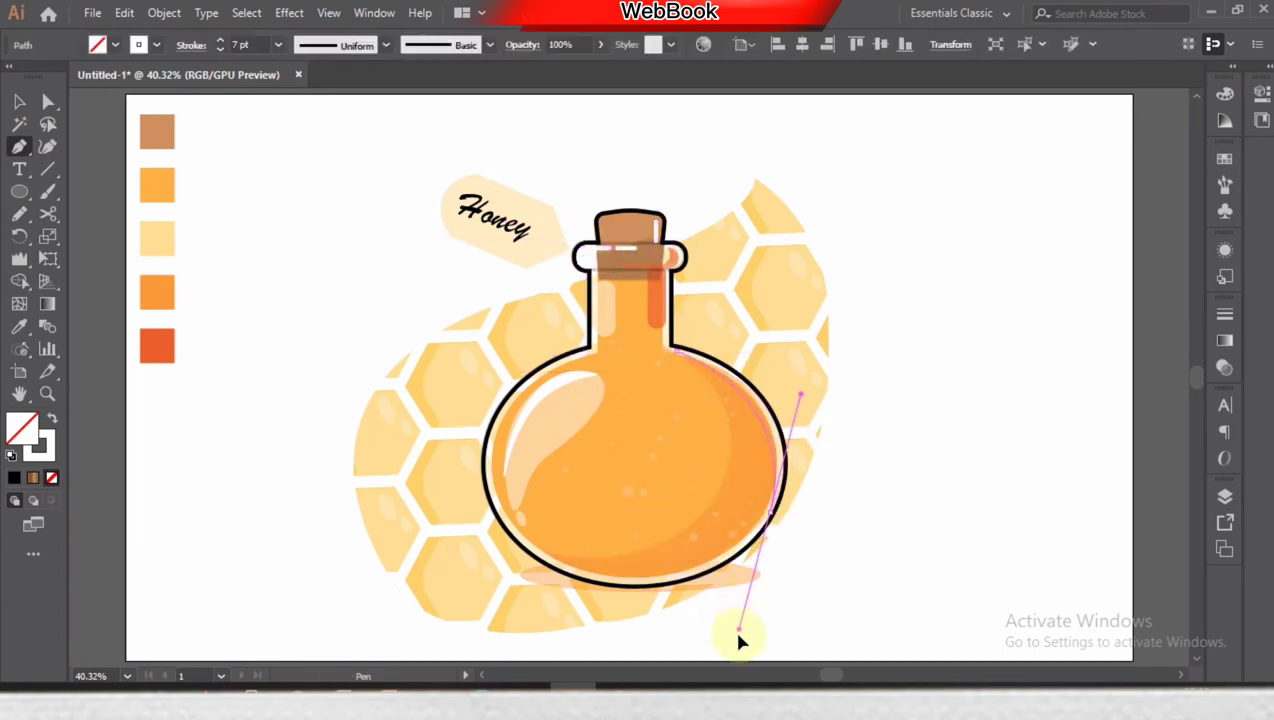
pyautogui.click(768, 518)
pyautogui.click(19, 101)
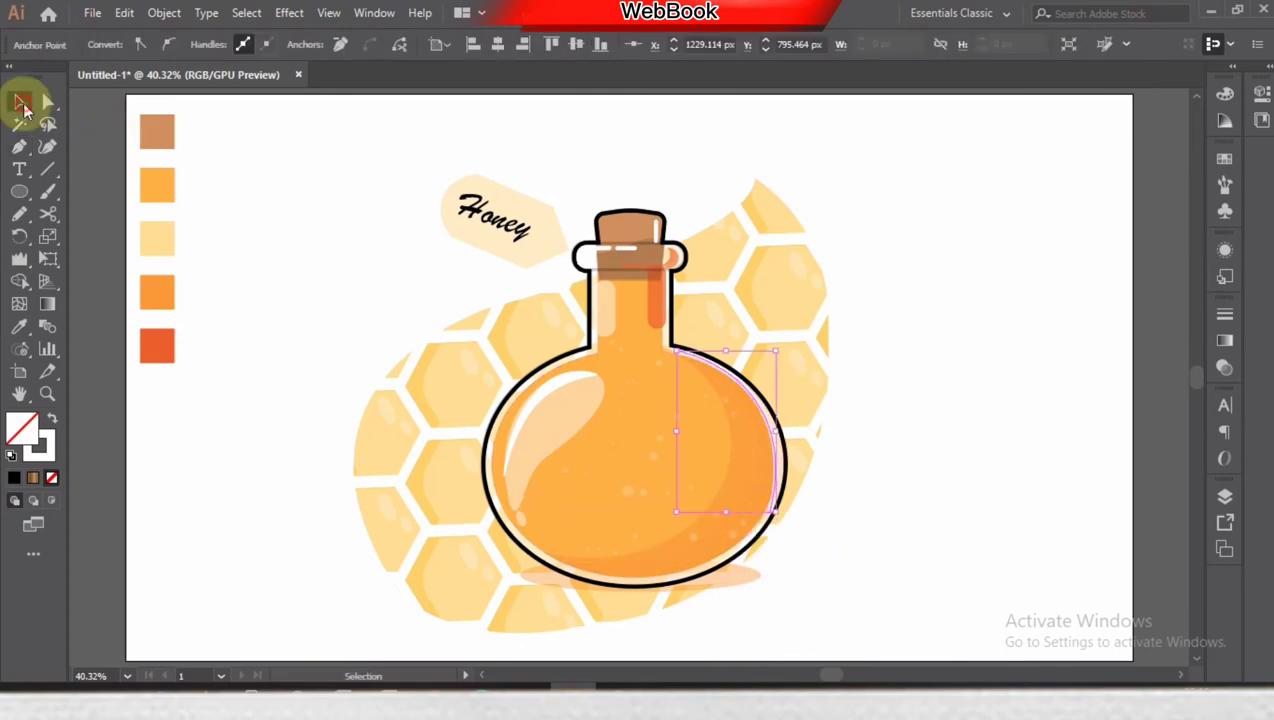
pyautogui.click(296, 284)
pyautogui.moveTo(603, 263)
pyautogui.mouseDown()
pyautogui.moveTo(606, 250)
pyautogui.moveTo(633, 252)
pyautogui.mouseUp()
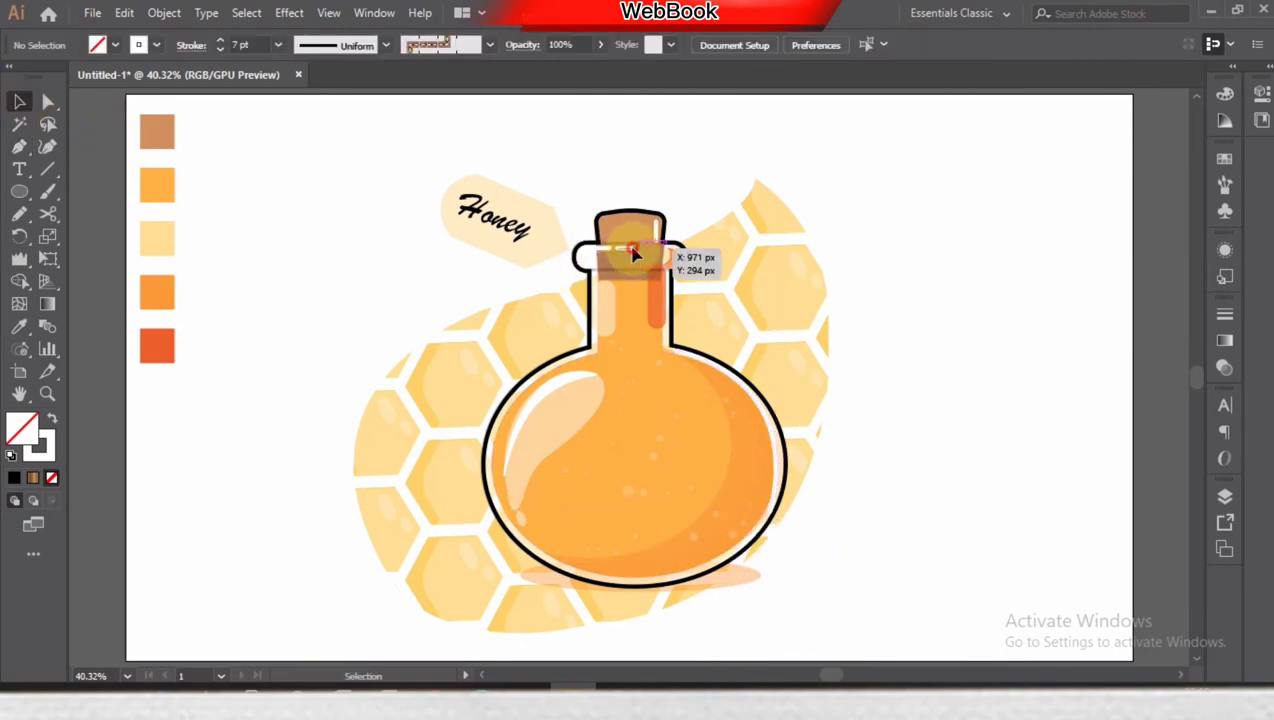
pyautogui.click(601, 161)
pyautogui.click(650, 235)
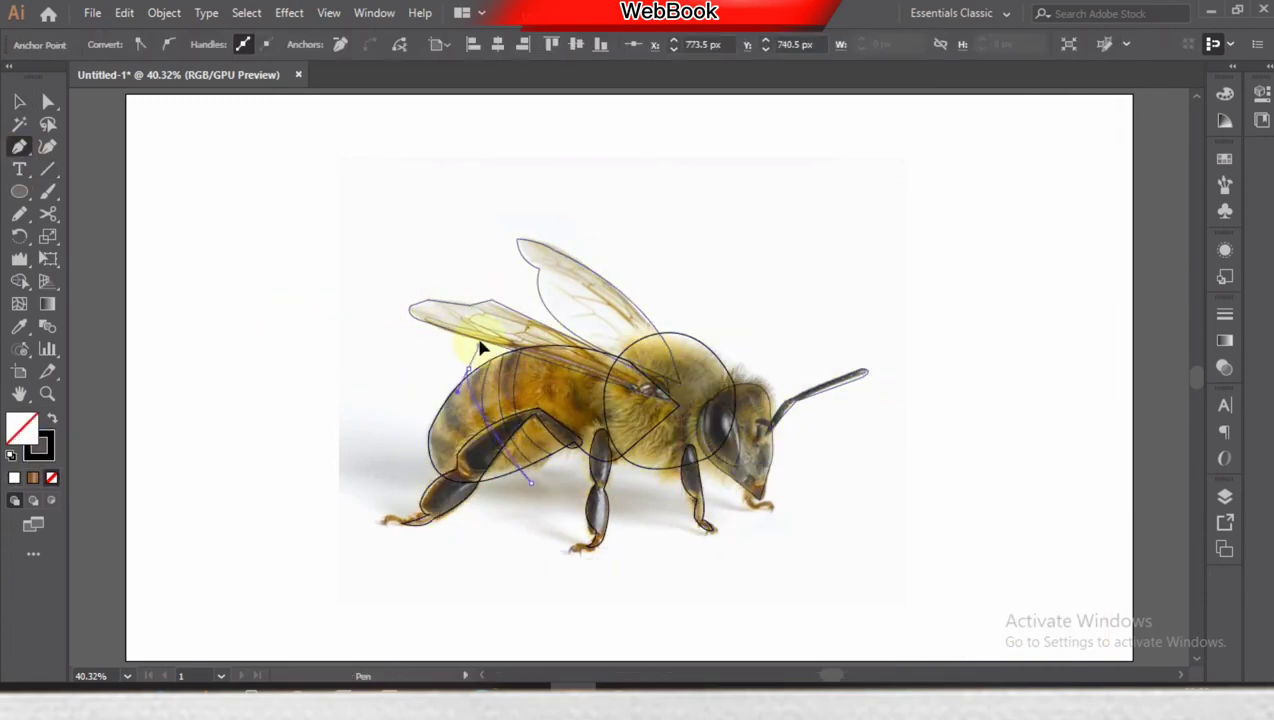
# Select the bee paths, zoom into the wings, and draw the first upper-wing vein.
pyautogui.press('v')
pyautogui.hotkey('ctrl', 'a')
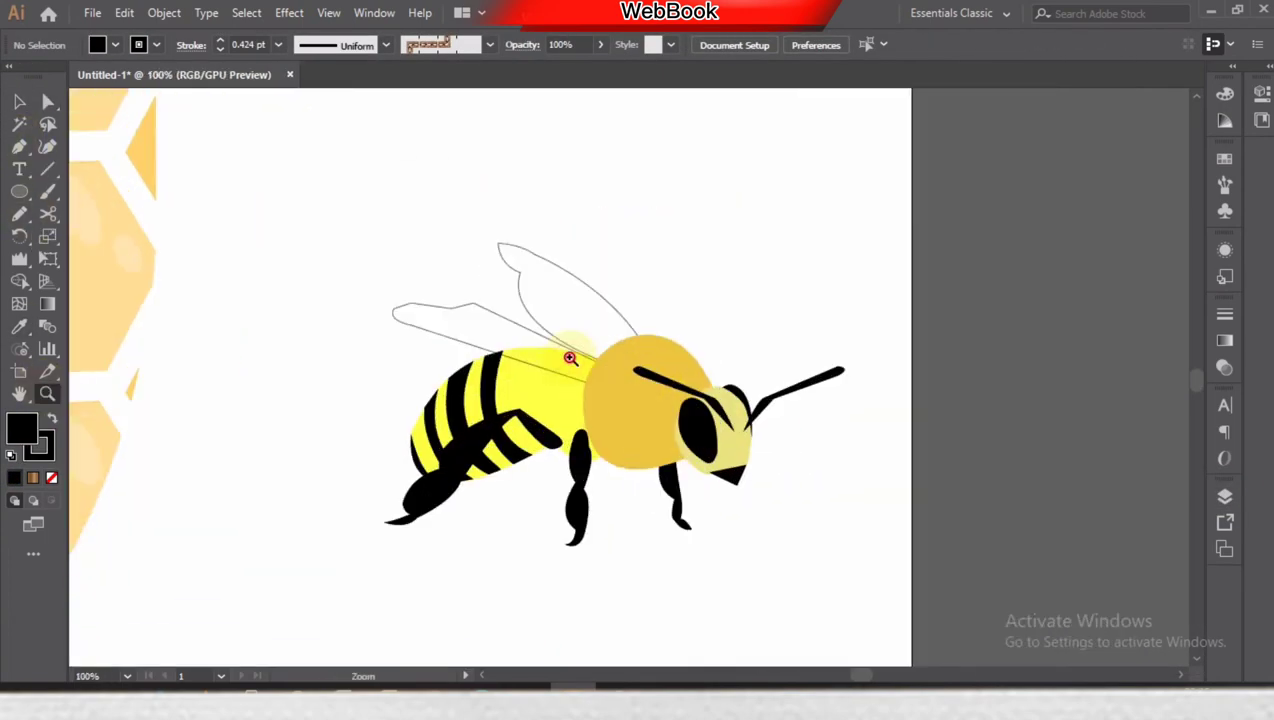
pyautogui.click(570, 358)
pyautogui.press('p')
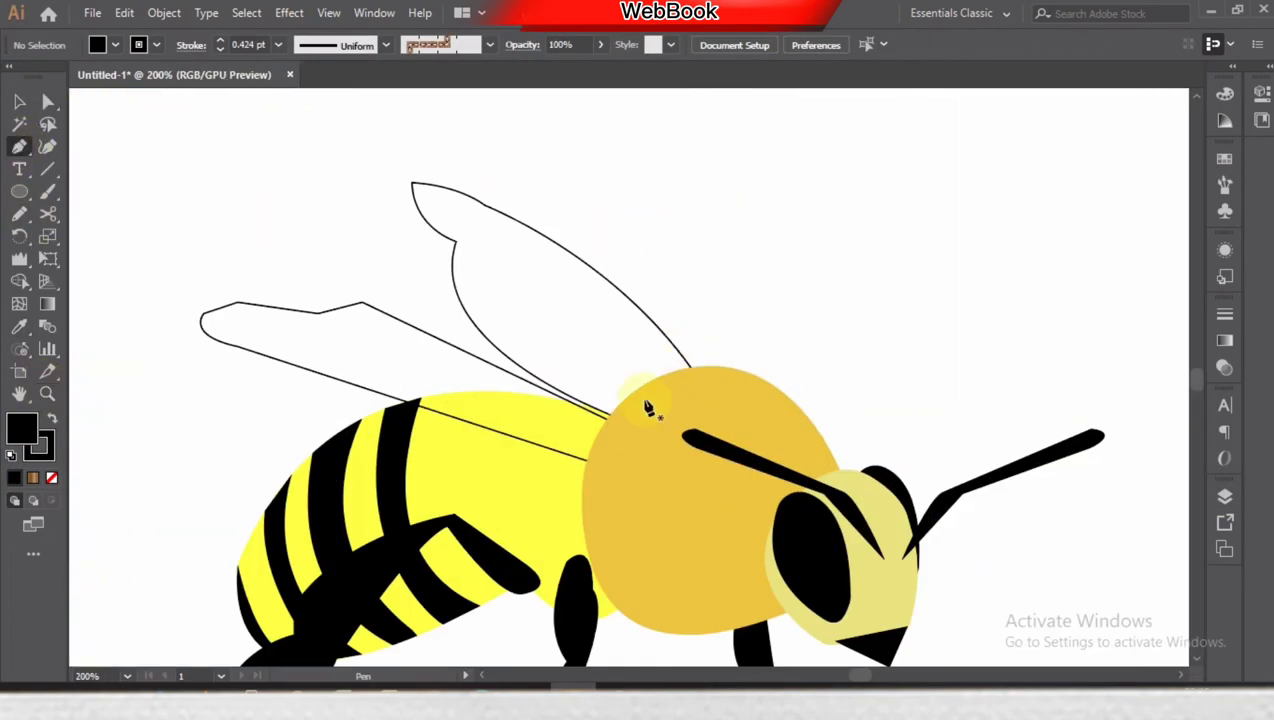
pyautogui.click(578, 400)
pyautogui.click(567, 319)
pyautogui.click(524, 266)
pyautogui.click(520, 222)
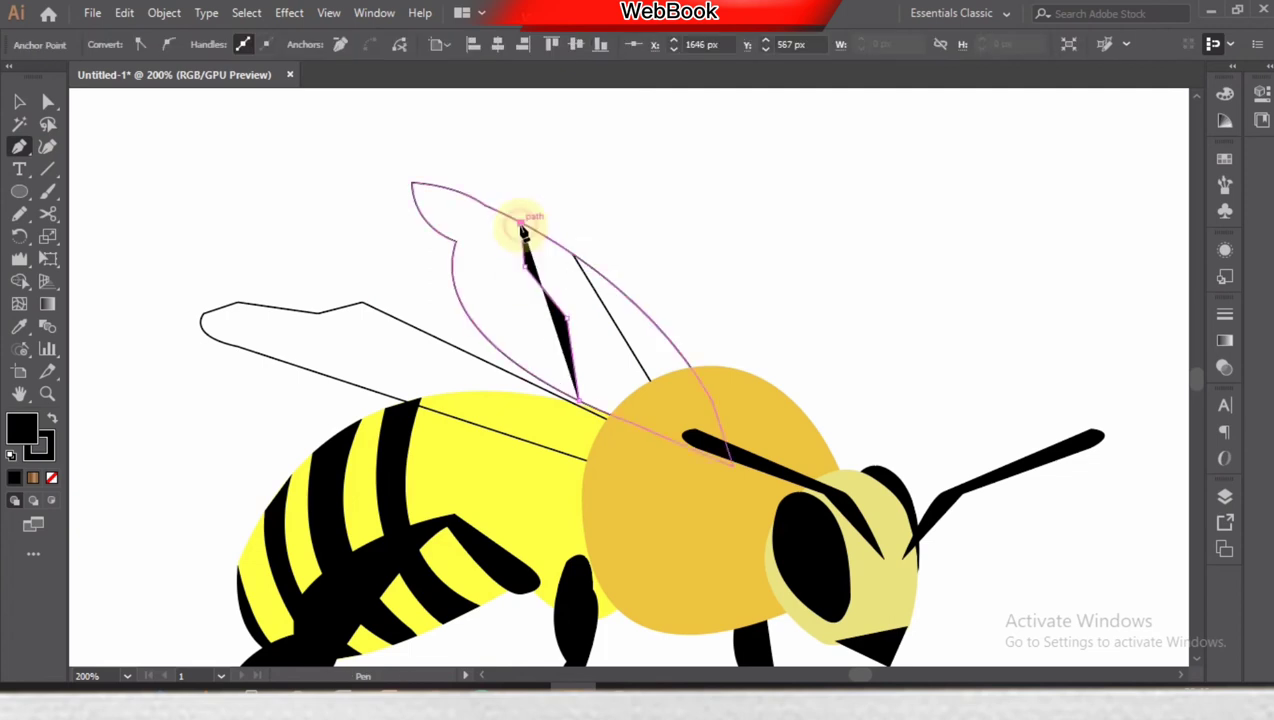
pyautogui.click(52, 477)
# Draw a second vein across the upper wing to its edge.
pyautogui.click(470, 235)
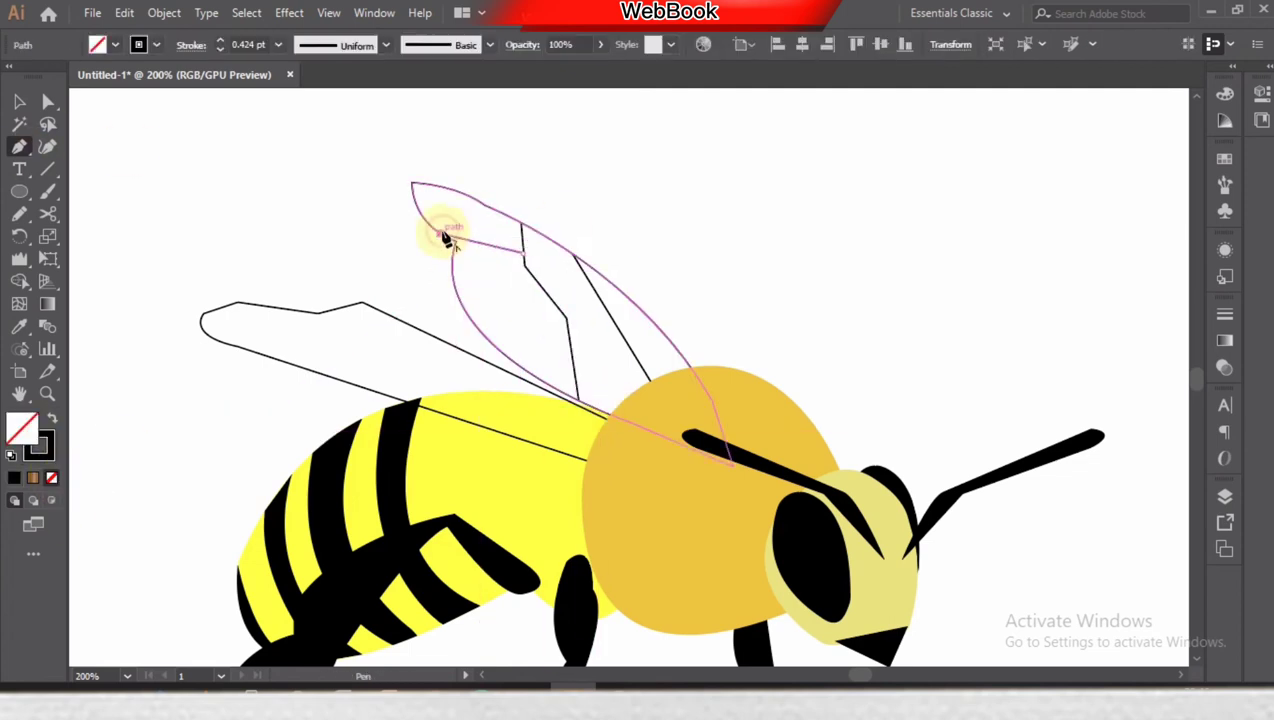
pyautogui.click(522, 252)
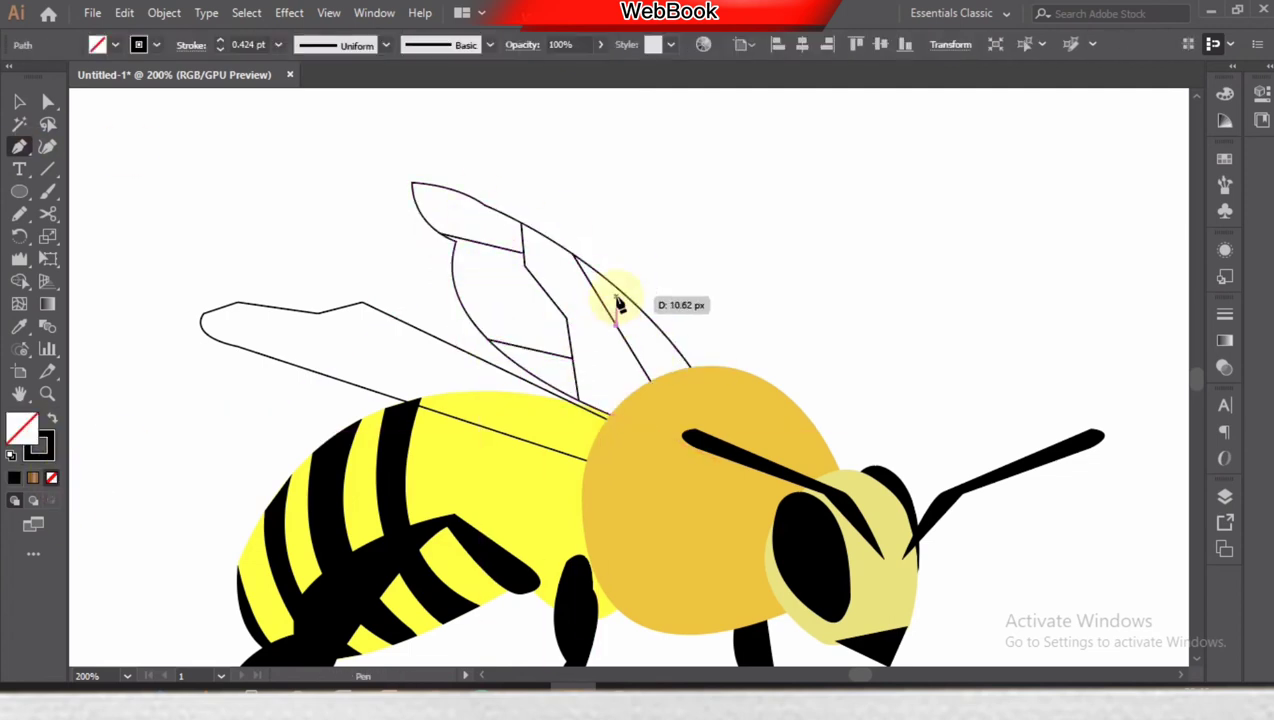
pyautogui.click(604, 301)
pyautogui.click(567, 321)
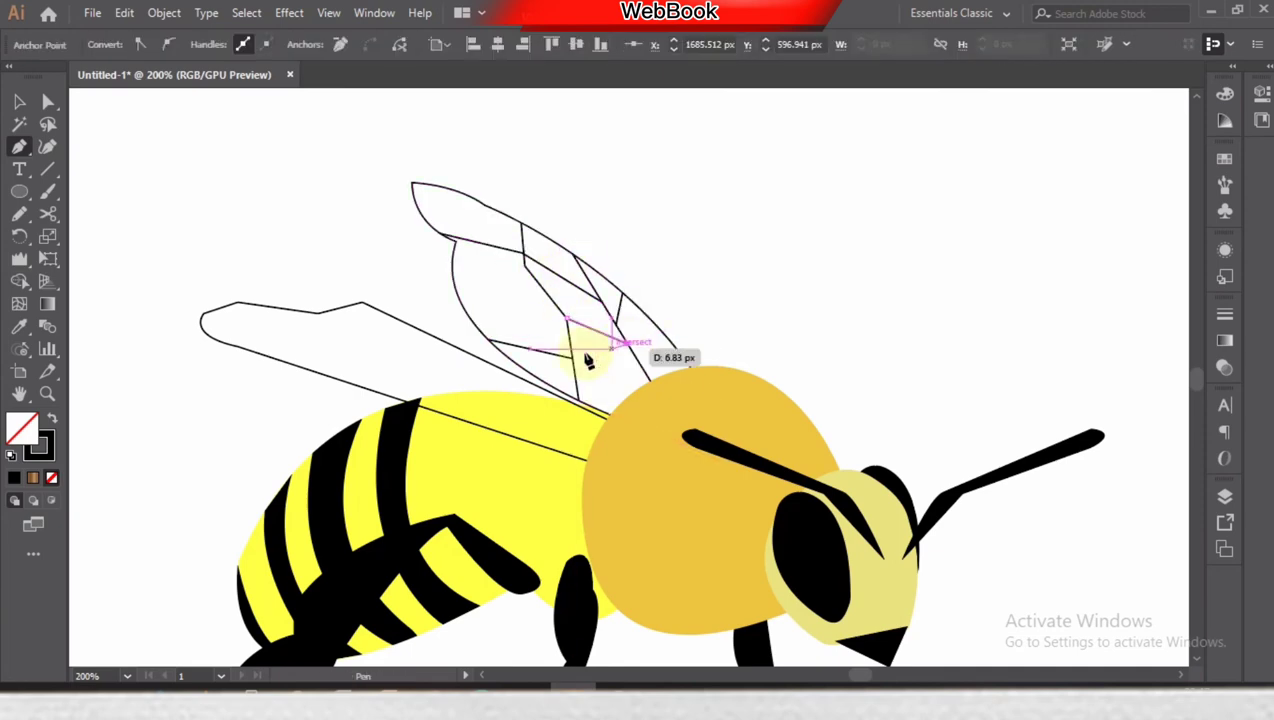
pyautogui.click(451, 198)
# Draw veins across the lower wing toward the body and select a wing line to adjust.
pyautogui.click(337, 378)
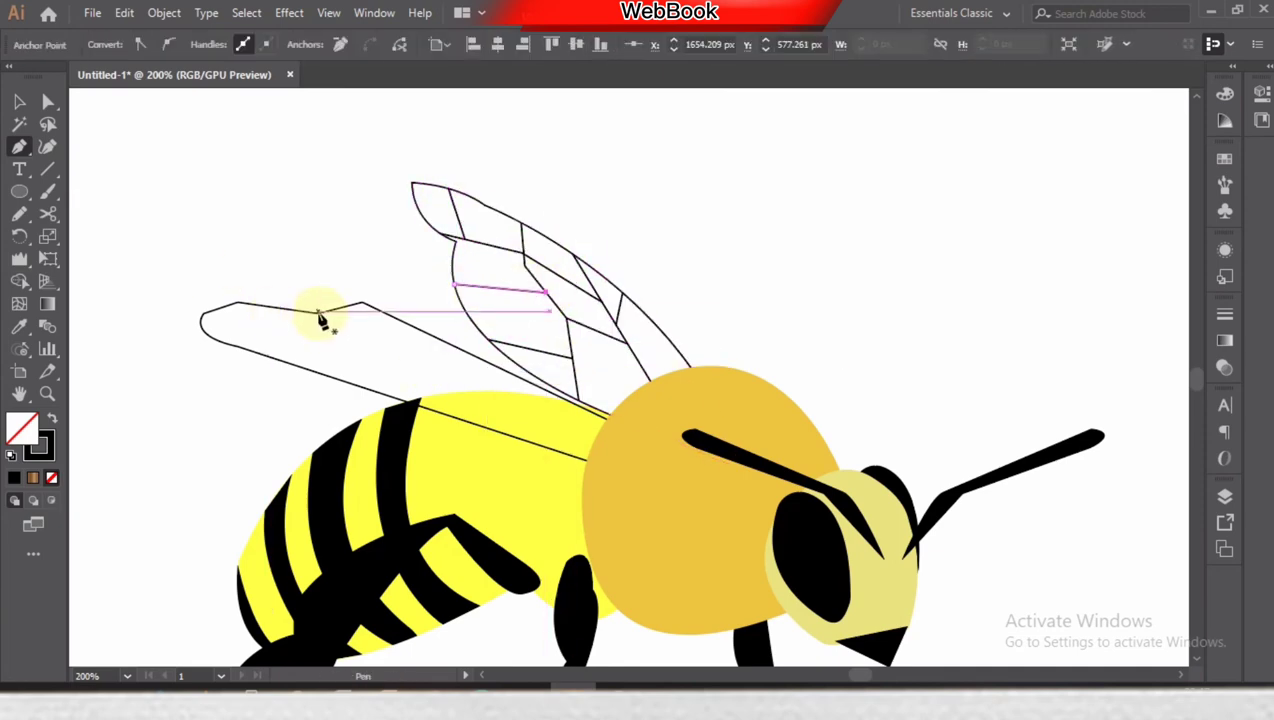
pyautogui.click(305, 312)
pyautogui.click(607, 415)
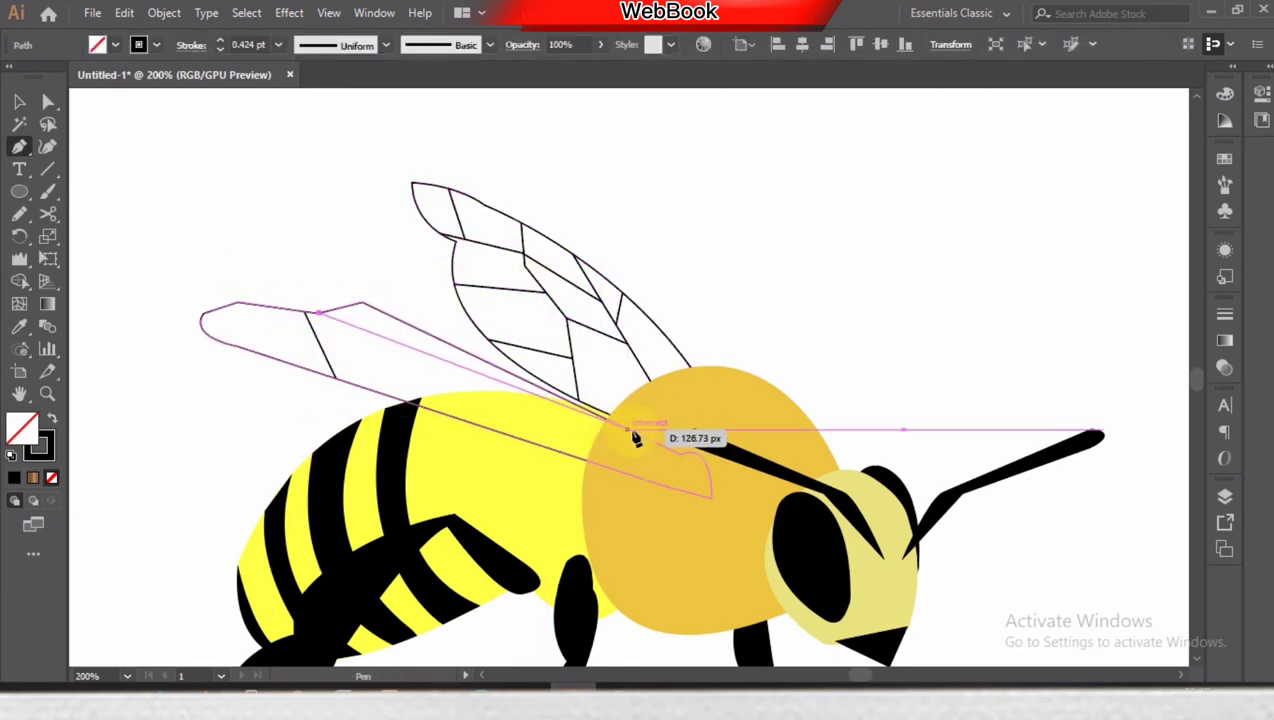
pyautogui.click(337, 378)
pyautogui.click(238, 349)
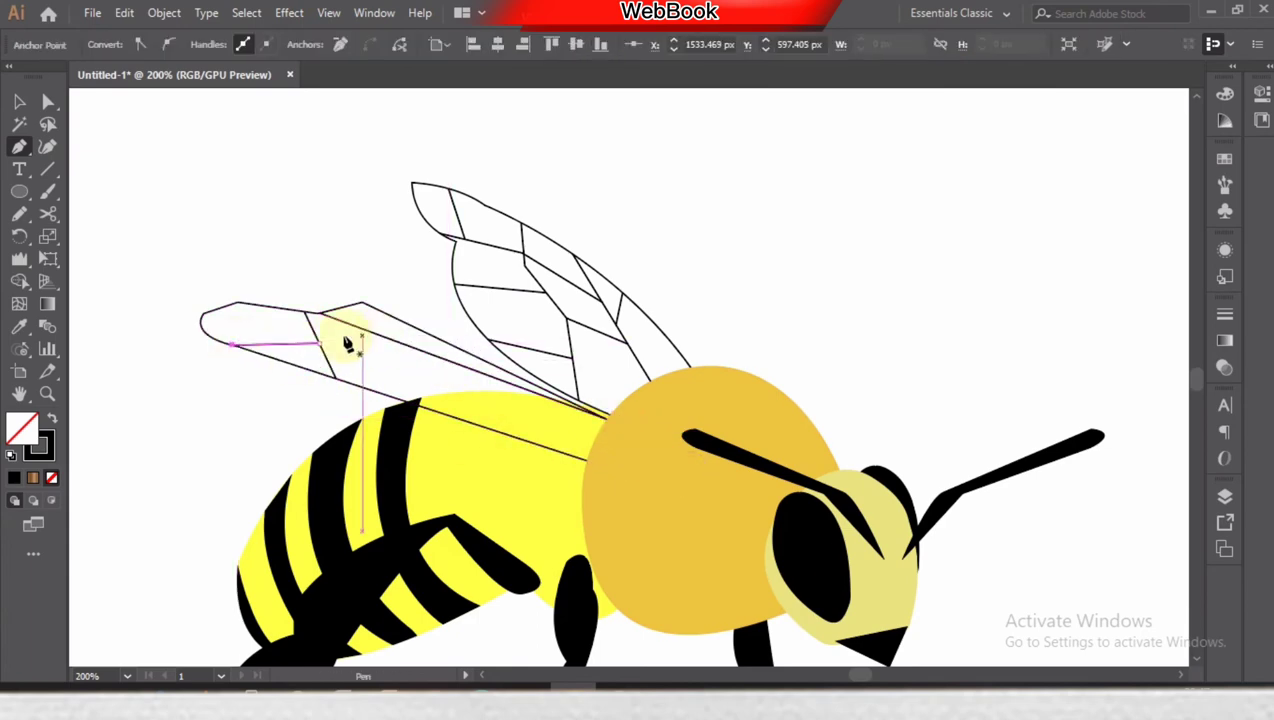
pyautogui.click(238, 302)
pyautogui.click(488, 429)
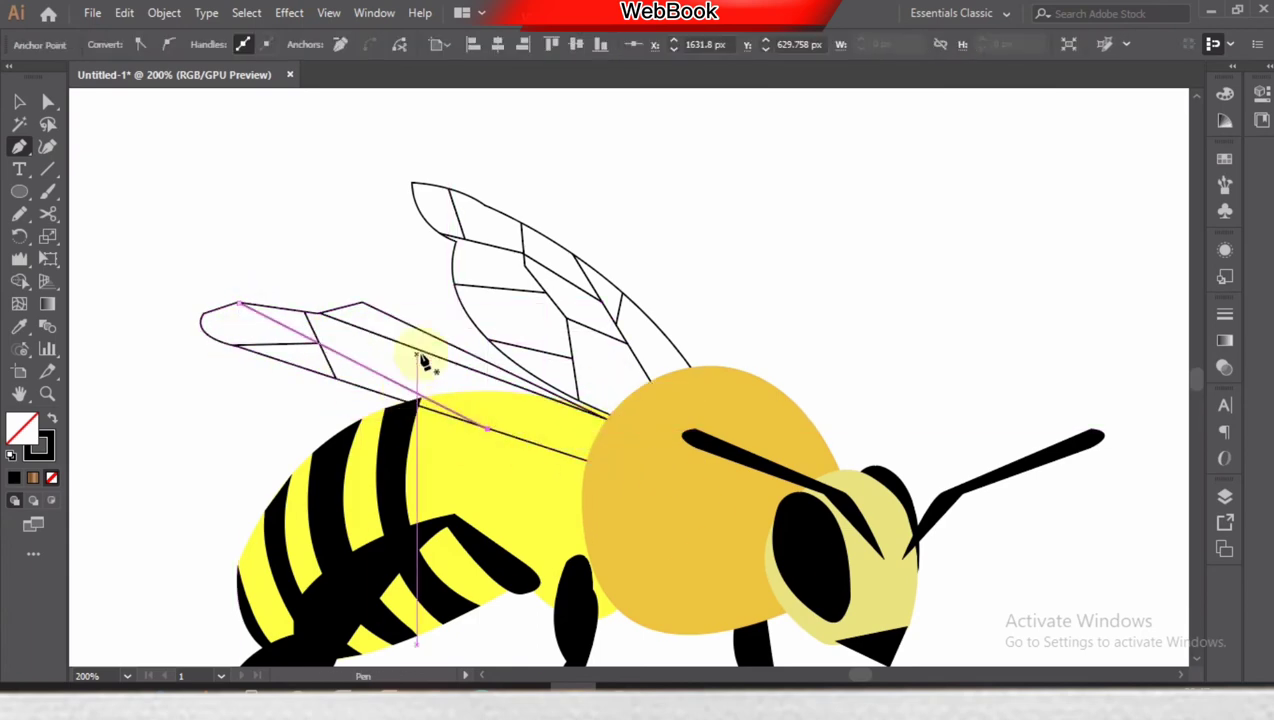
pyautogui.keyDown('ctrl'); pyautogui.click(400, 346); pyautogui.keyUp('ctrl')
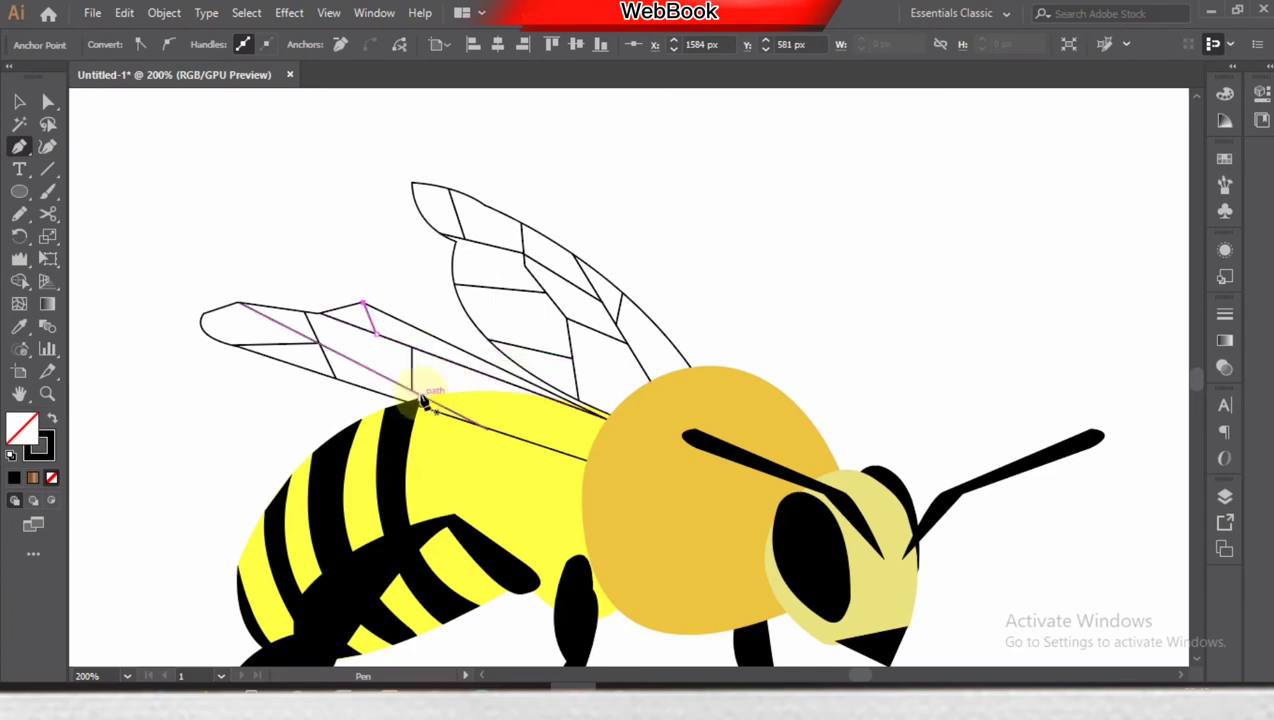
pyautogui.press('a')
pyautogui.click(476, 414)
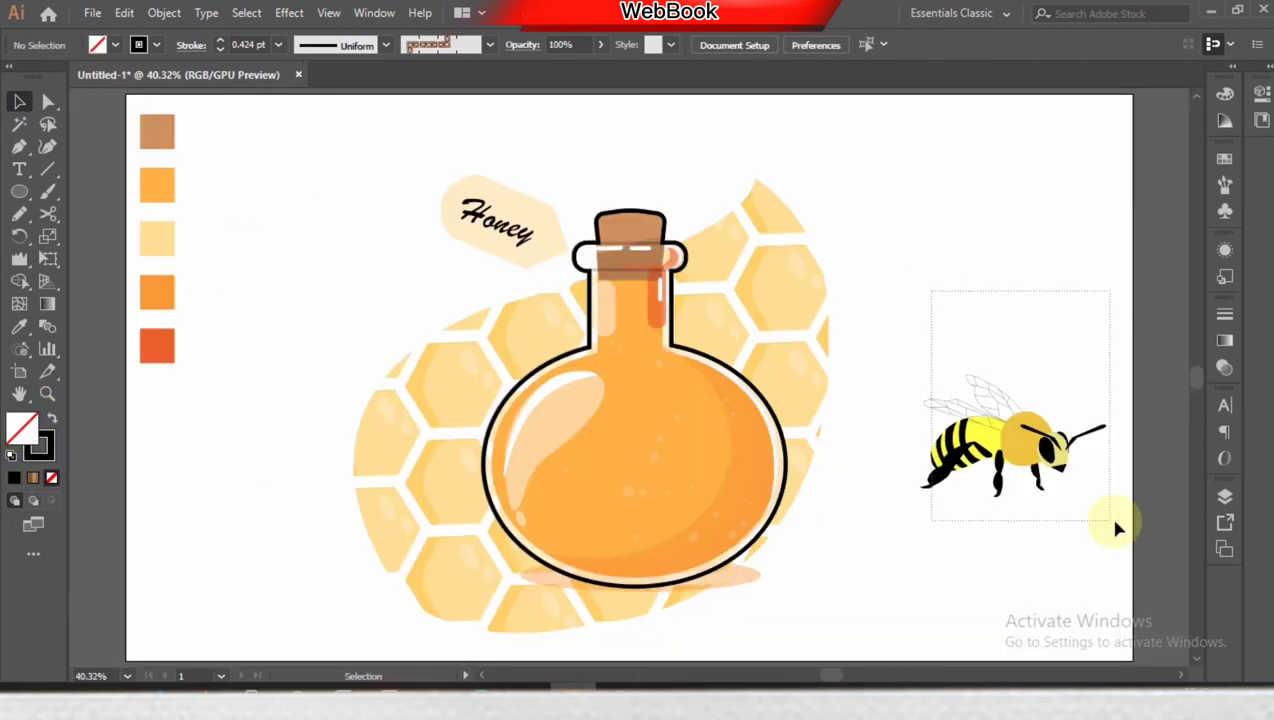
# Rotate the bee and place it against the bottle's left side.
pyautogui.moveTo(1117, 527)
pyautogui.mouseDown()
pyautogui.moveTo(913, 361)
pyautogui.moveTo(1075, 347)
pyautogui.moveTo(908, 457)
pyautogui.moveTo(460, 397)
pyautogui.mouseUp()
pyautogui.press('p')
pyautogui.click(510, 360)
# Draw a curved flight path over the bottle top that loops around the bee.
pyautogui.click(533, 238)
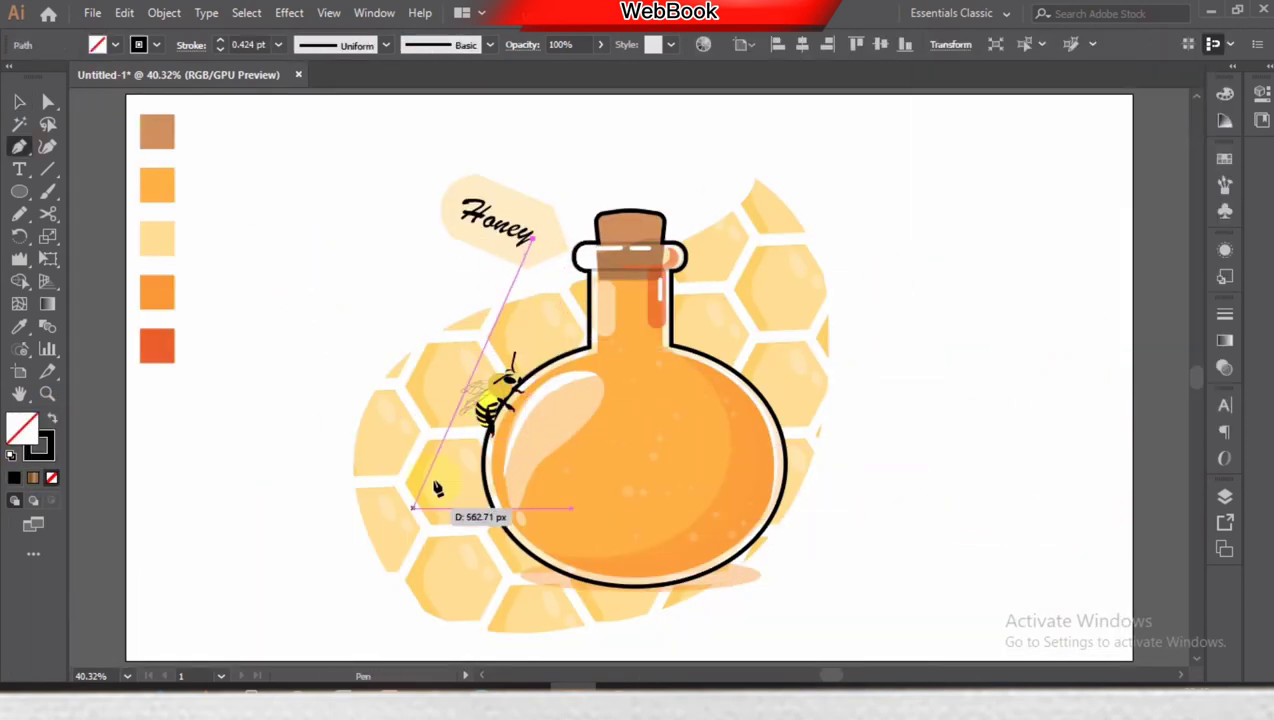
pyautogui.click(809, 296)
pyautogui.moveTo(506, 372); pyautogui.dragTo(162, 363)
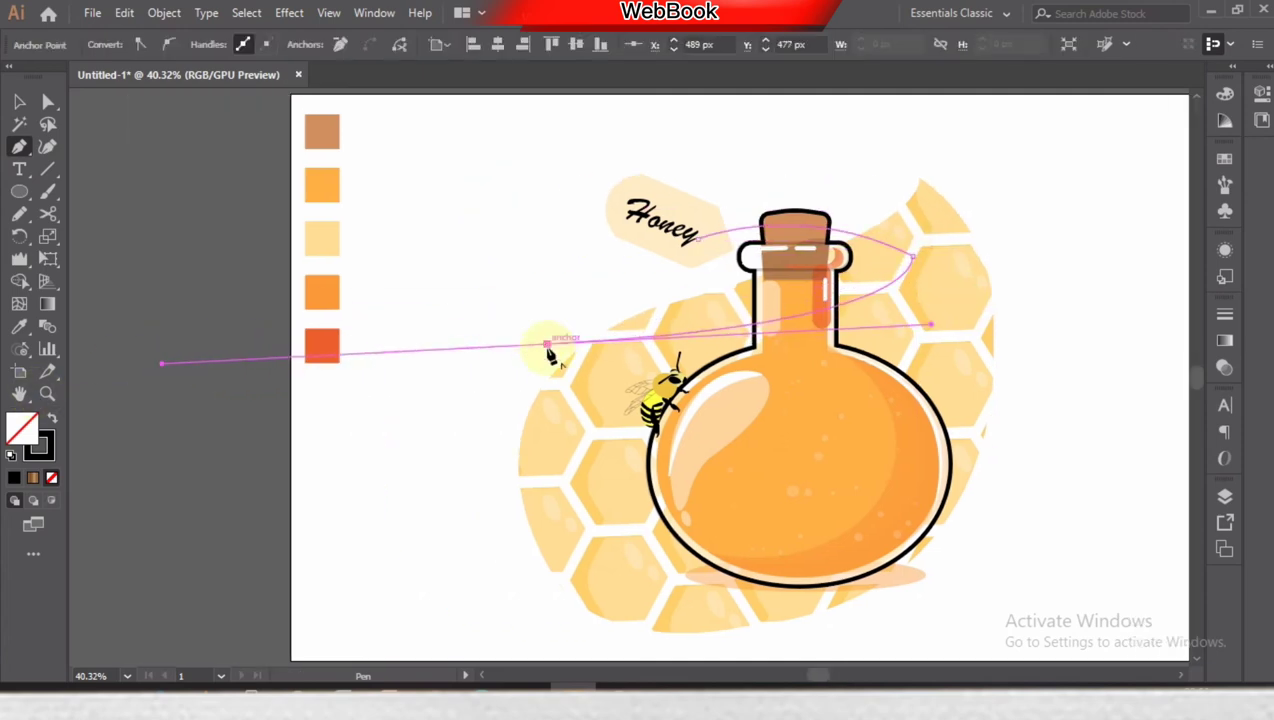
pyautogui.moveTo(550, 357); pyautogui.dragTo(373, 358)
# Finish the flight path and make its stroke dashed with round caps and round corners.
pyautogui.press('a')
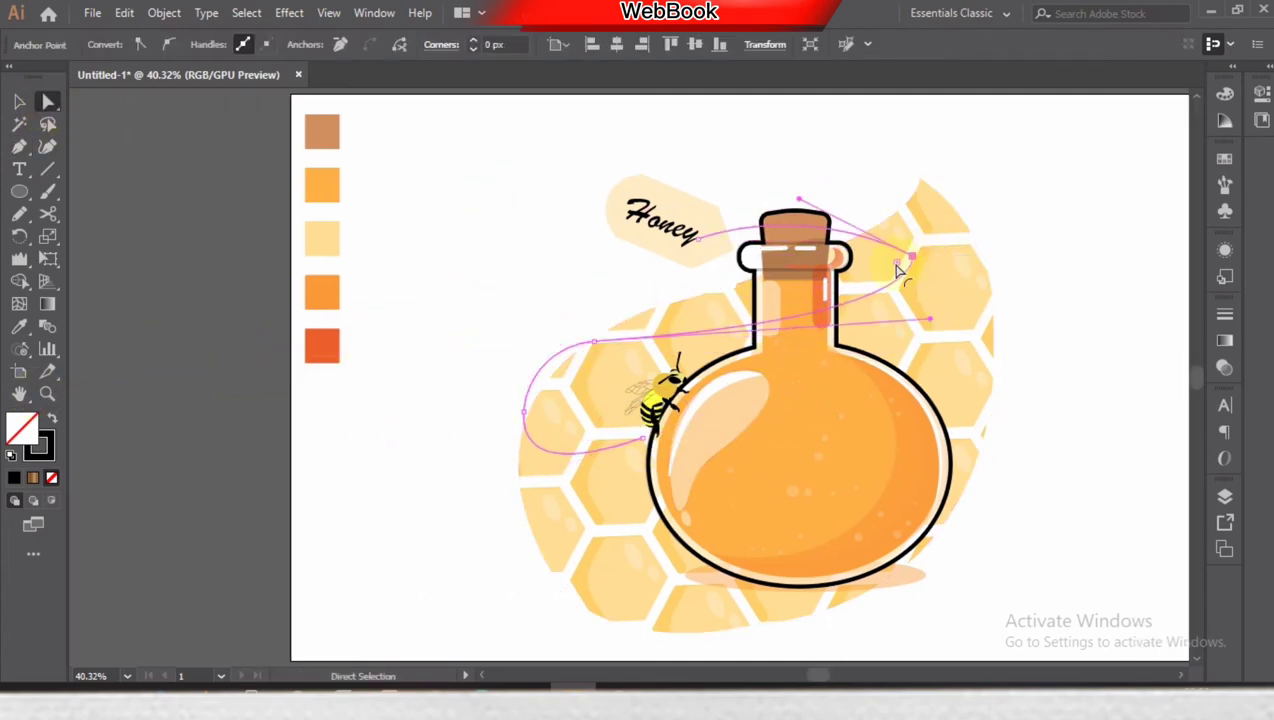
pyautogui.press('v')
pyautogui.click(190, 44)
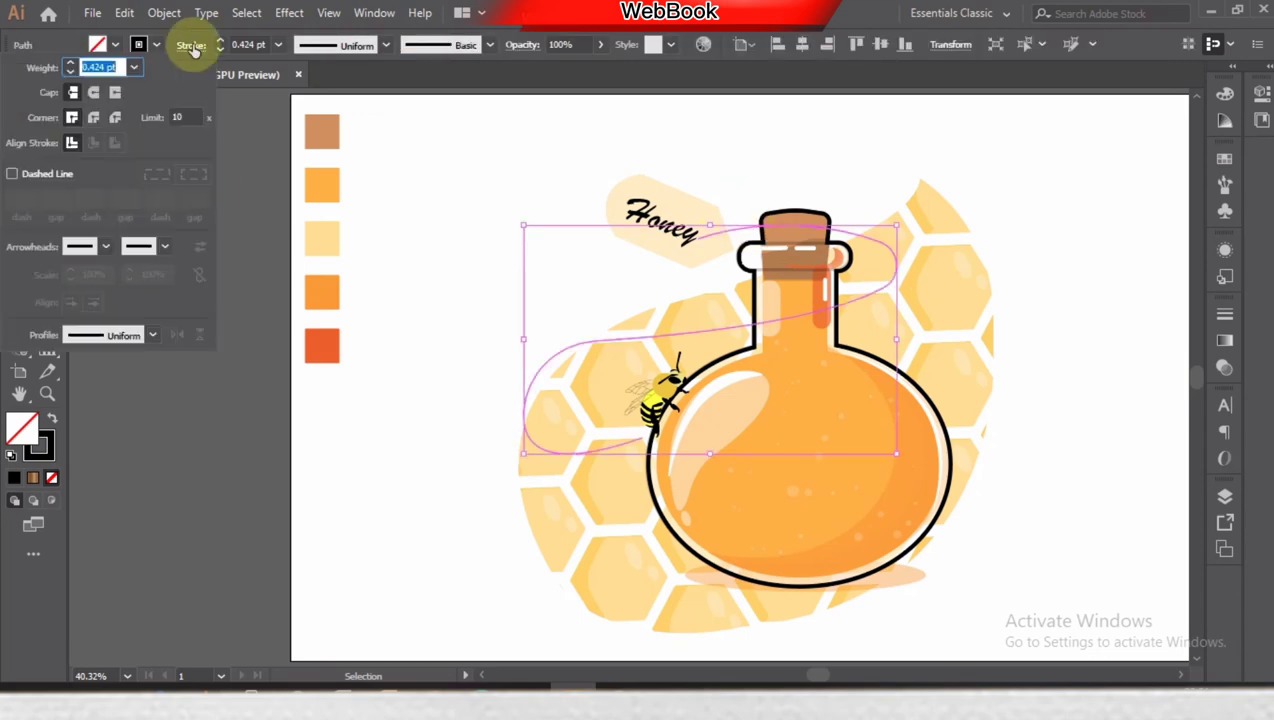
pyautogui.click(12, 173)
pyautogui.write('10')
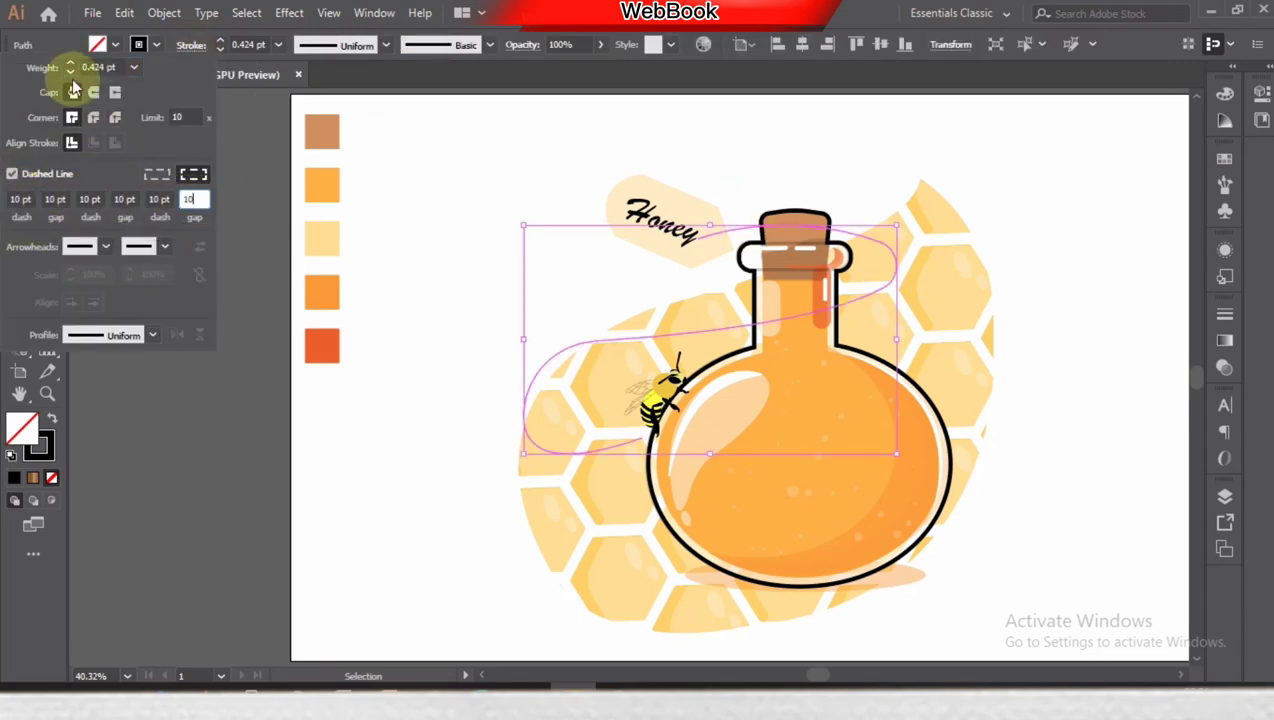
pyautogui.click(93, 92)
pyautogui.click(93, 117)
# Set the flight path's stroke weight to 2 pt with 20 pt dashes and gaps.
pyautogui.click(89, 198)
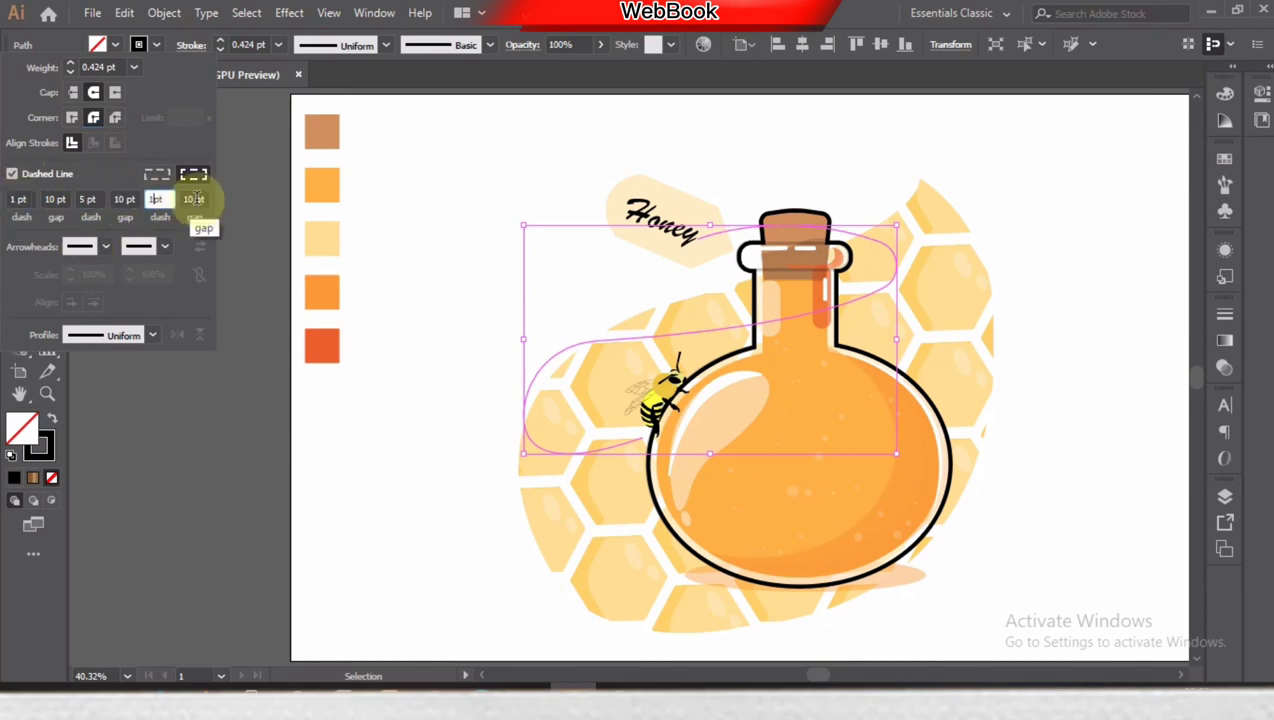
pyautogui.click(277, 44)
pyautogui.click(300, 208)
pyautogui.click(278, 44)
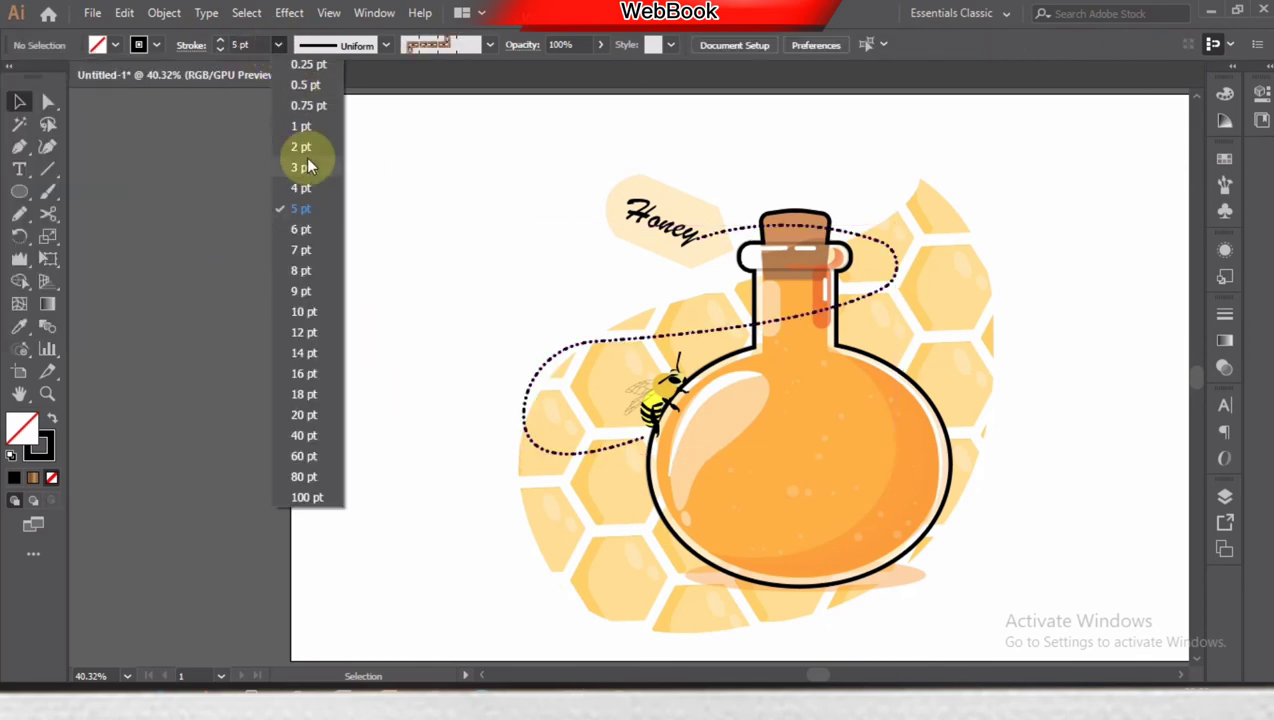
pyautogui.click(300, 147)
pyautogui.click(540, 364)
pyautogui.click(277, 44)
pyautogui.click(300, 147)
pyautogui.click(191, 44)
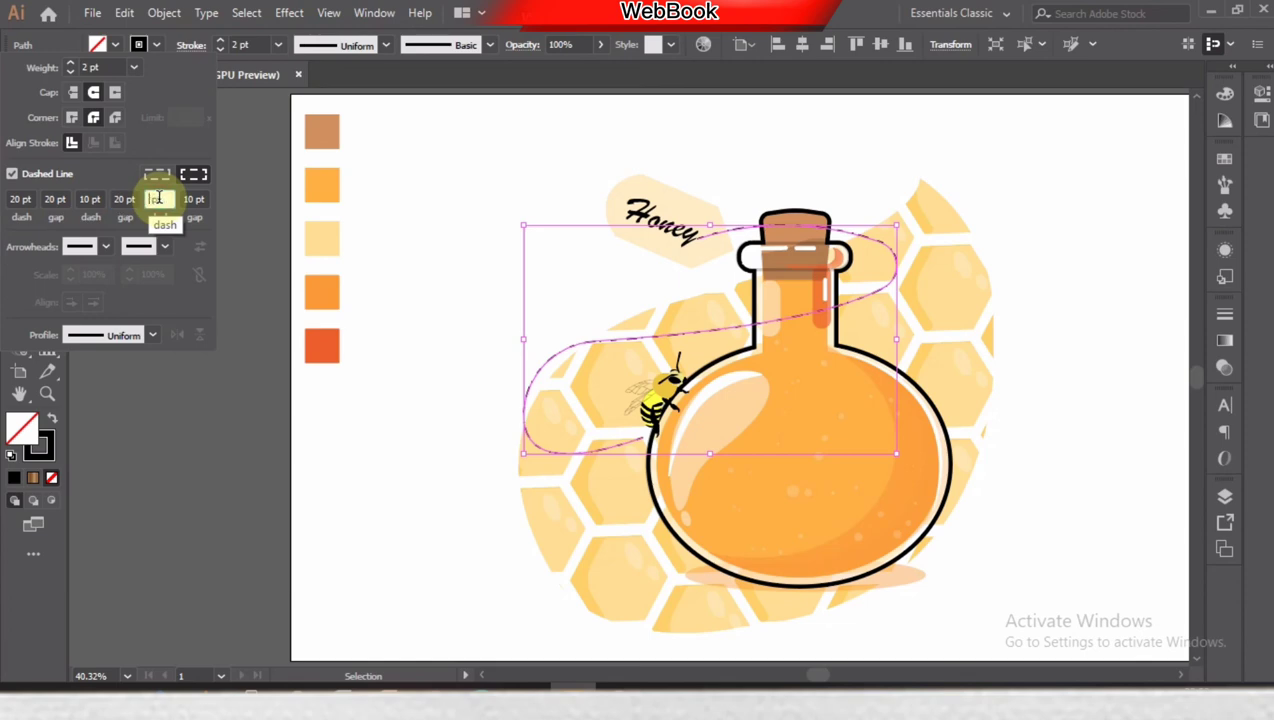
pyautogui.write('20')
# Drag anchors to reshape the flight path near the bee and widen its left loop.
pyautogui.press('Return')
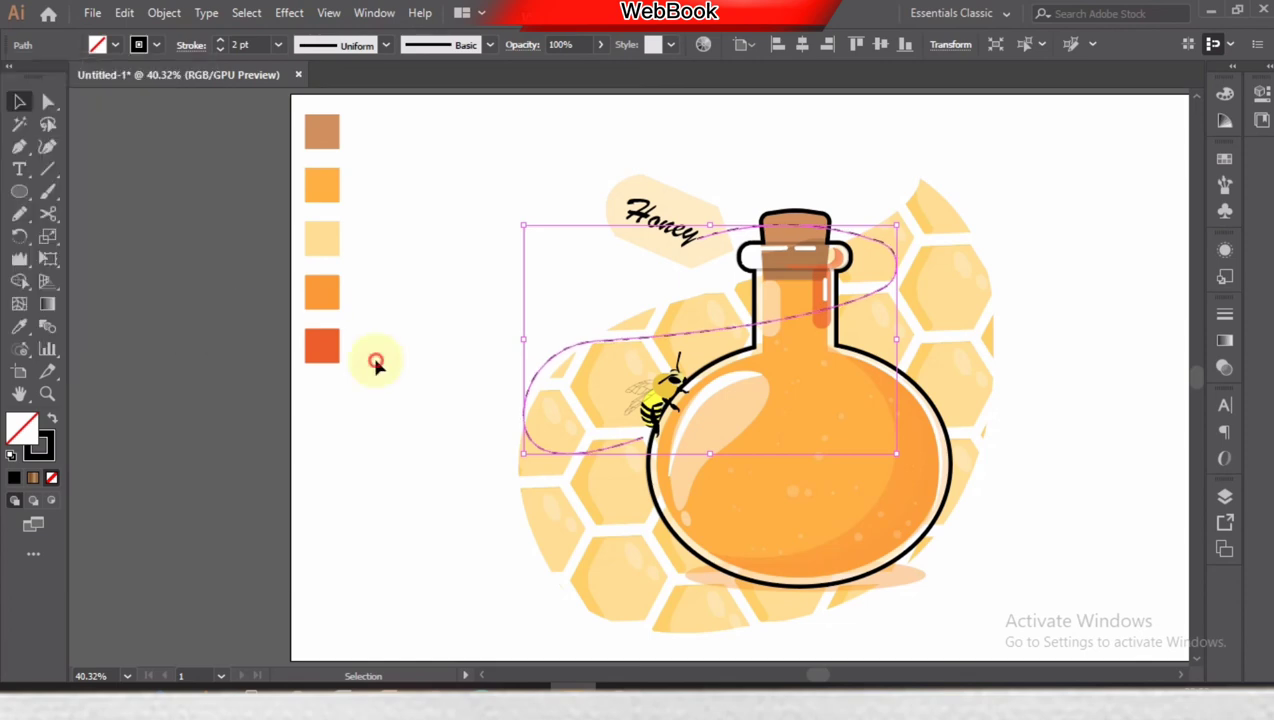
pyautogui.click(373, 361)
pyautogui.click(648, 421)
pyautogui.click(48, 101)
pyautogui.moveTo(652, 450); pyautogui.dragTo(630, 474)
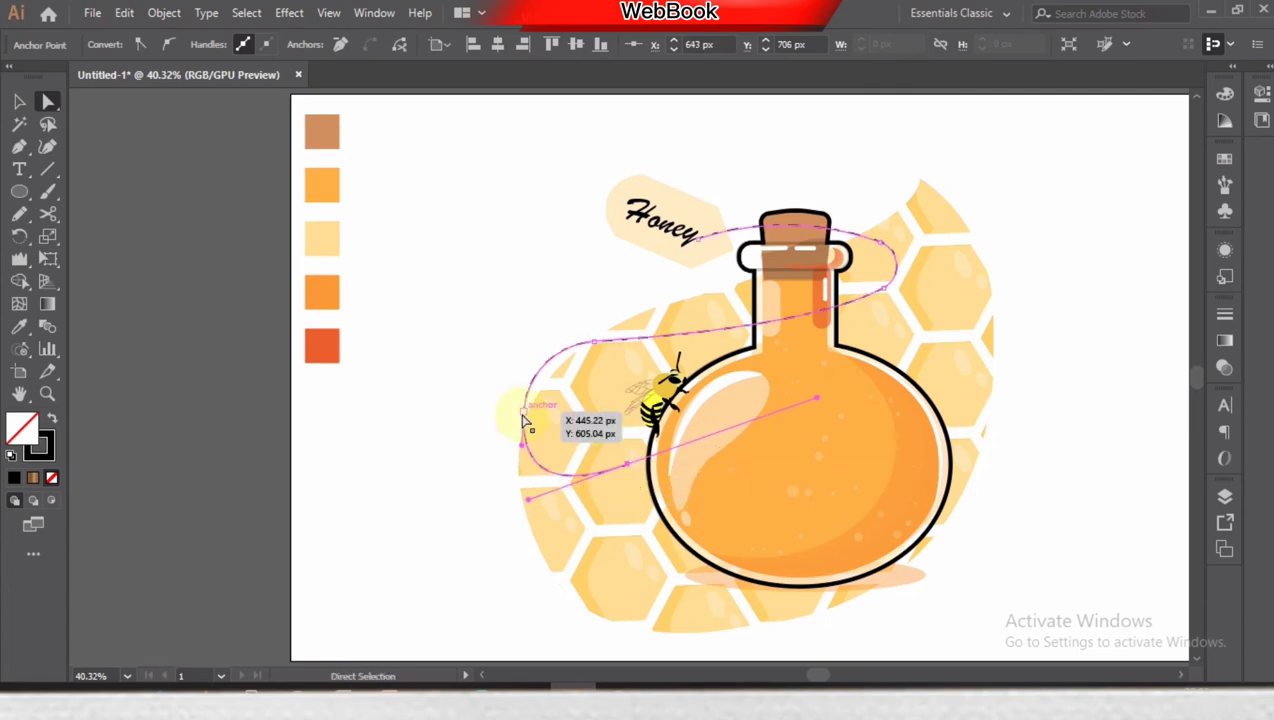
pyautogui.moveTo(630, 474); pyautogui.dragTo(645, 432)
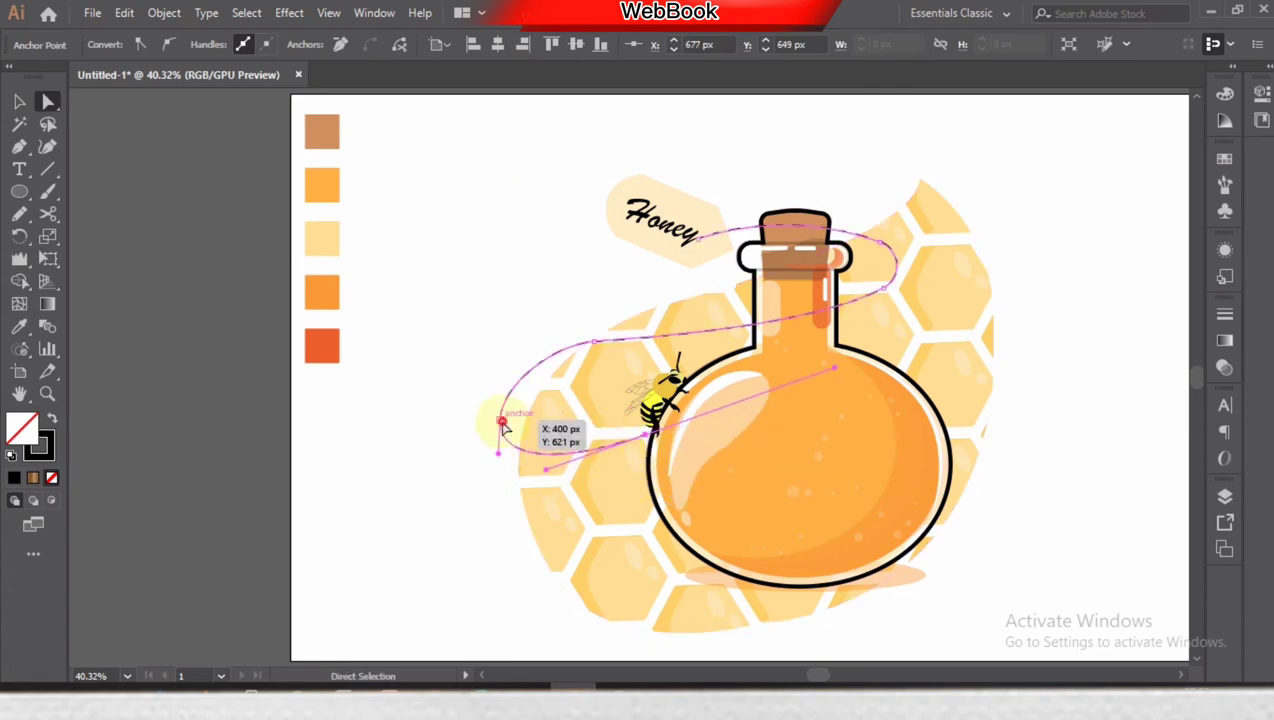
pyautogui.moveTo(505, 425)
pyautogui.mouseDown()
pyautogui.moveTo(469, 413)
pyautogui.moveTo(496, 376)
pyautogui.mouseUp()
# Adjust the path curve near the cork, then apply Object > Expand Appearance.
pyautogui.click(593, 344)
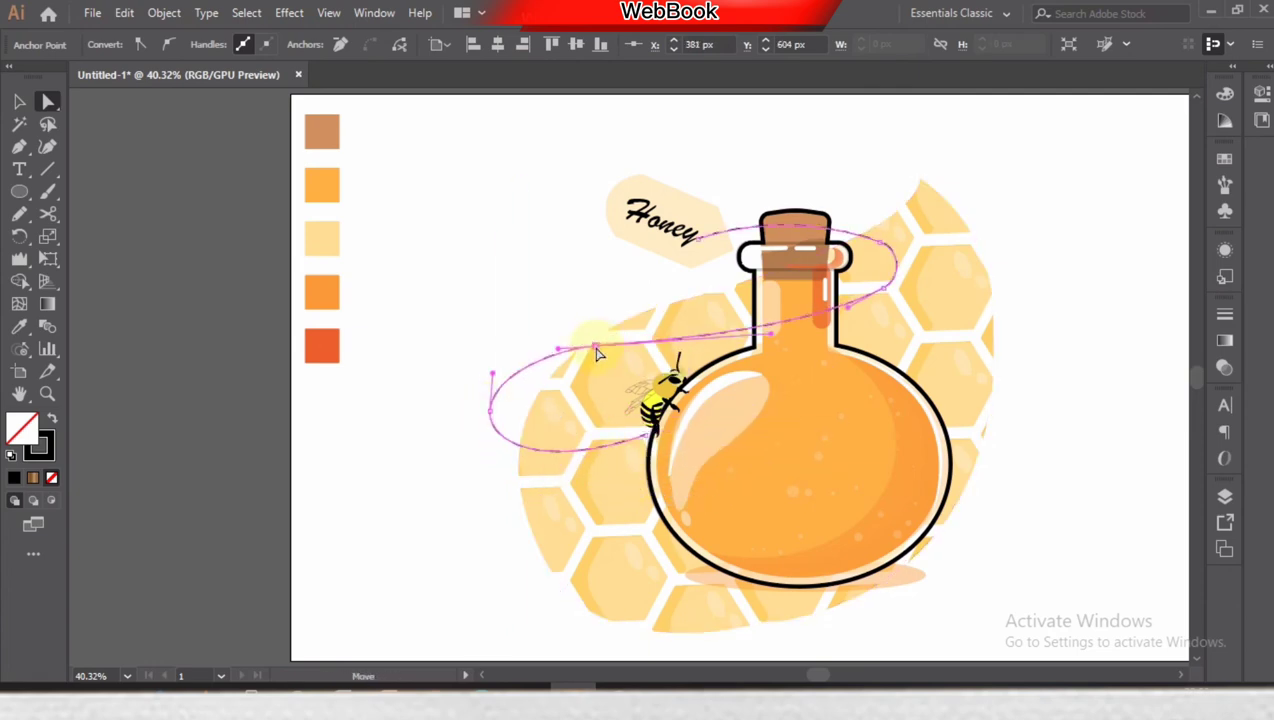
pyautogui.click(884, 197)
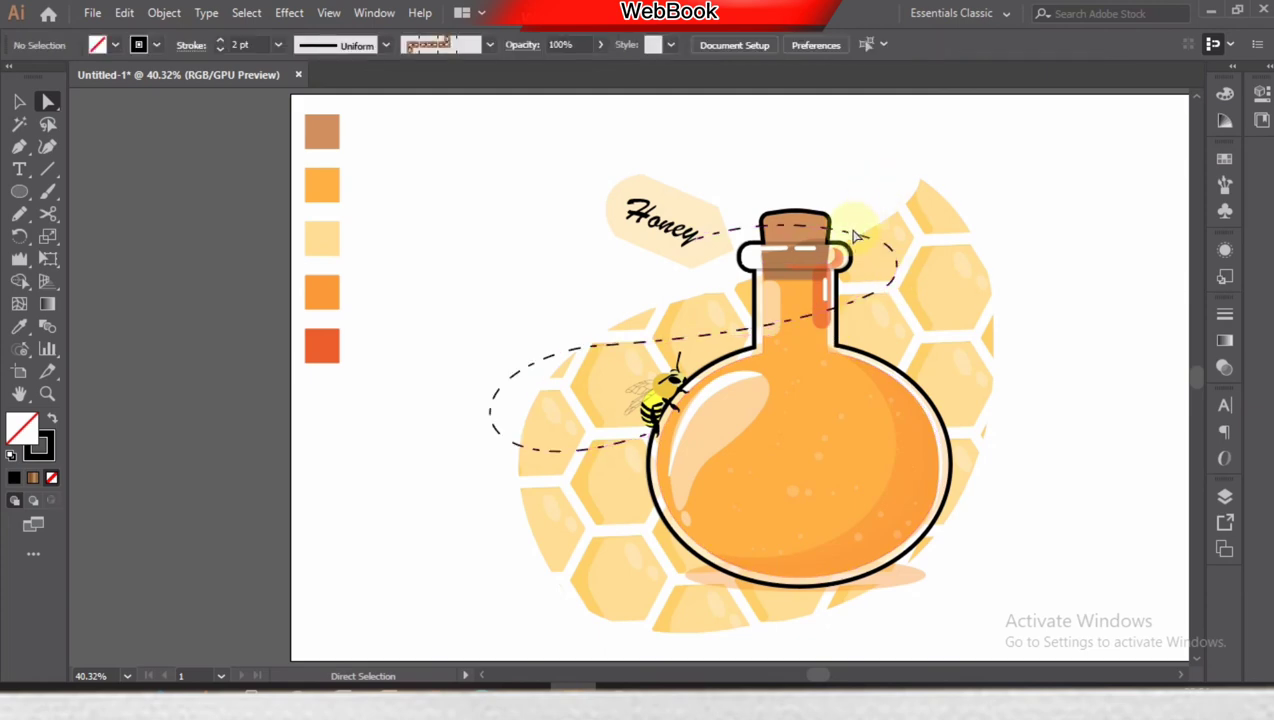
pyautogui.moveTo(843, 240); pyautogui.dragTo(855, 240)
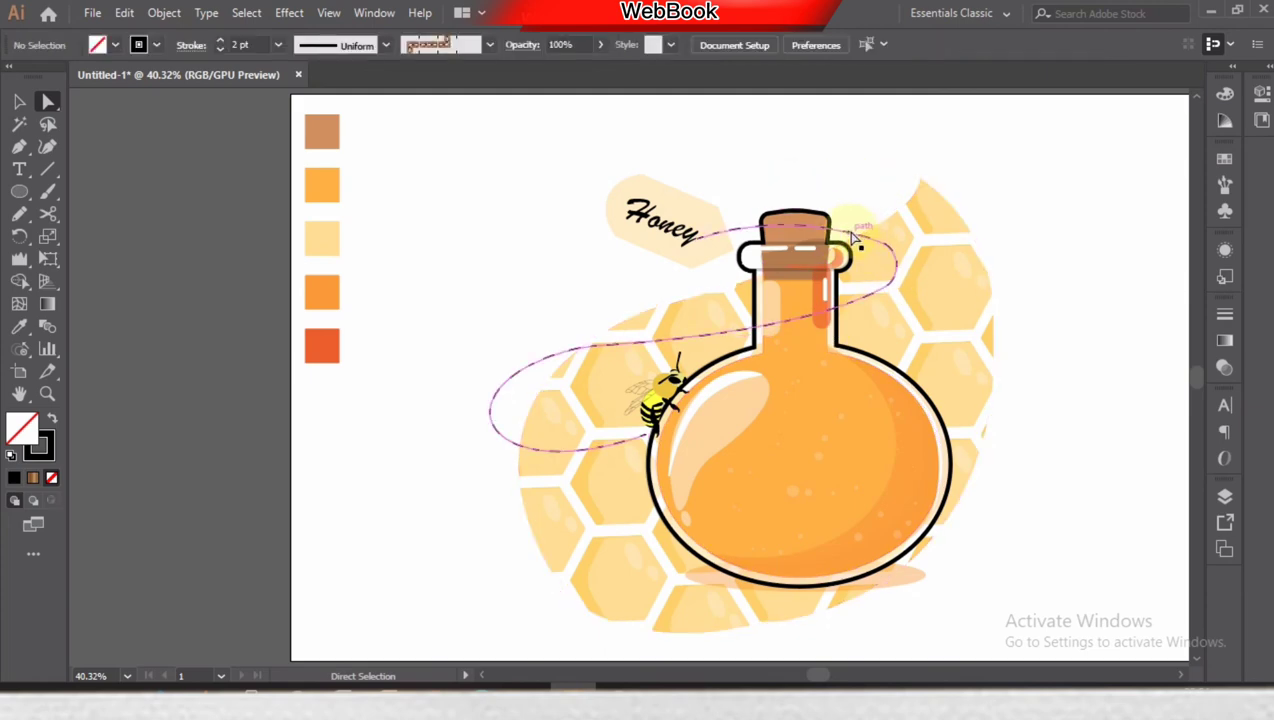
pyautogui.click(131, 18)
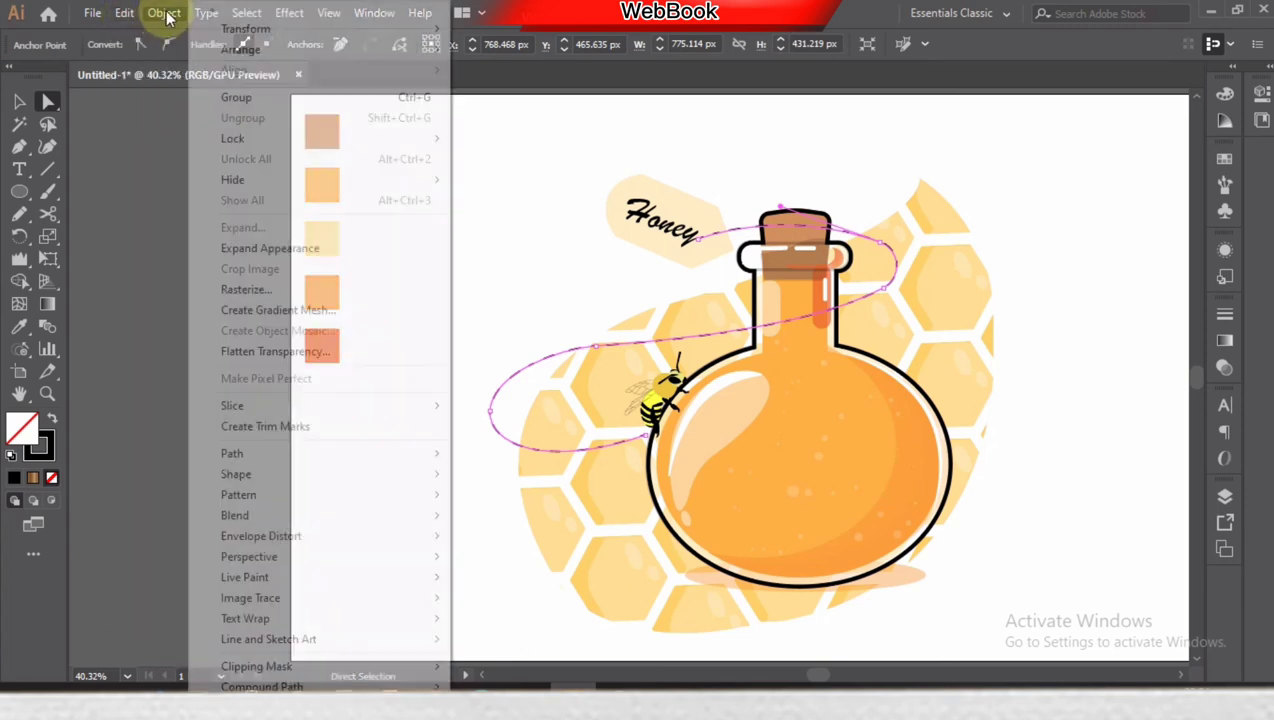
pyautogui.click(255, 253)
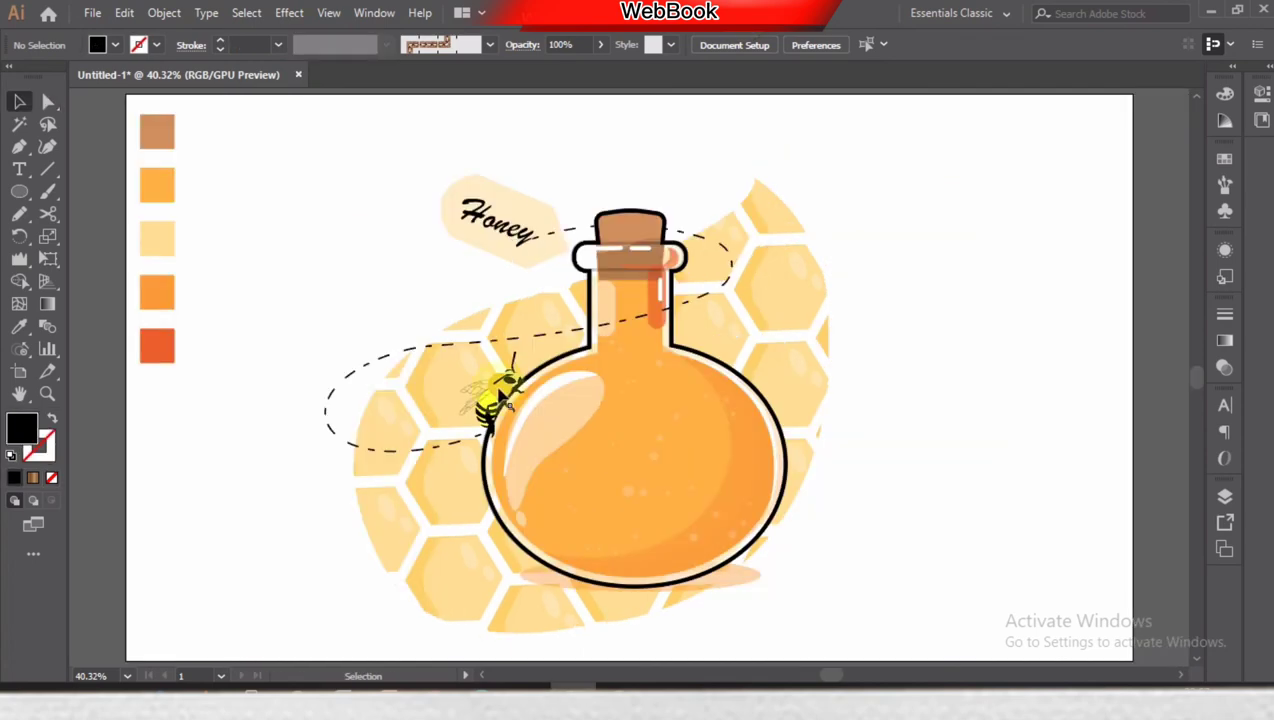
# Make a reflected copy of the bee and place it on the cork.
pyautogui.rightClick(500, 397)
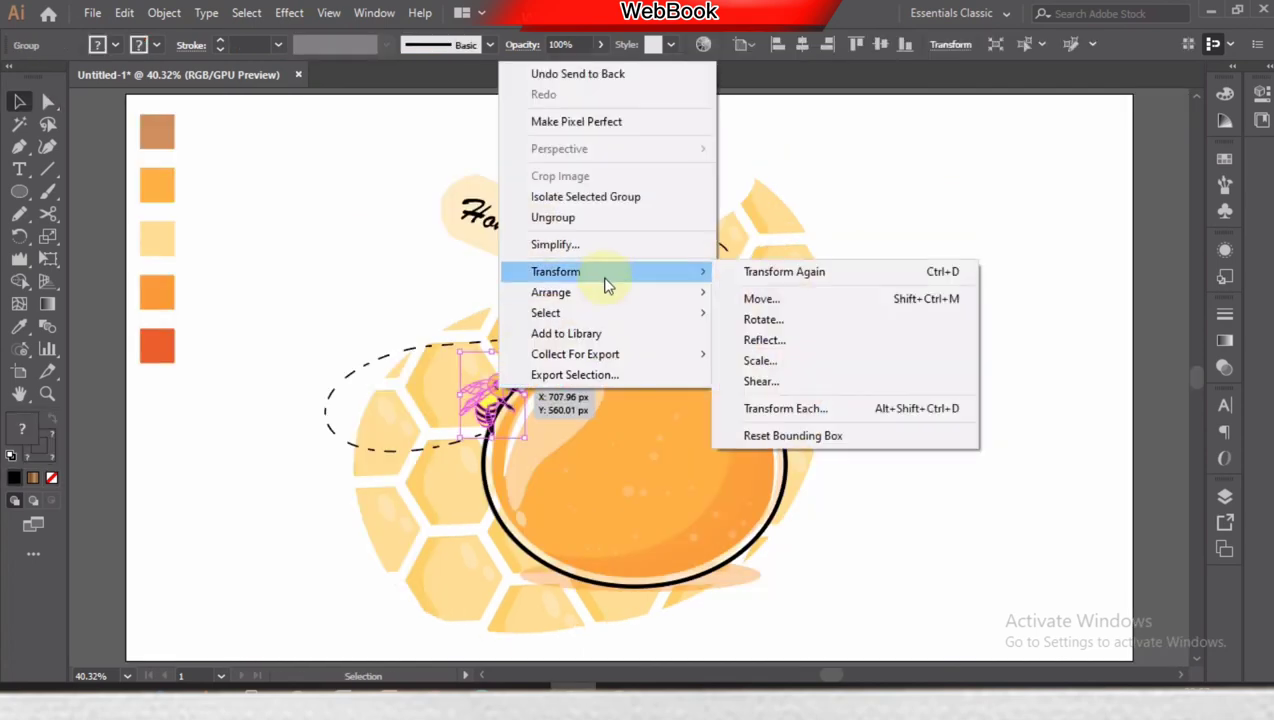
pyautogui.click(745, 341)
pyautogui.moveTo(575, 269); pyautogui.dragTo(985, 297)
pyautogui.click(831, 540)
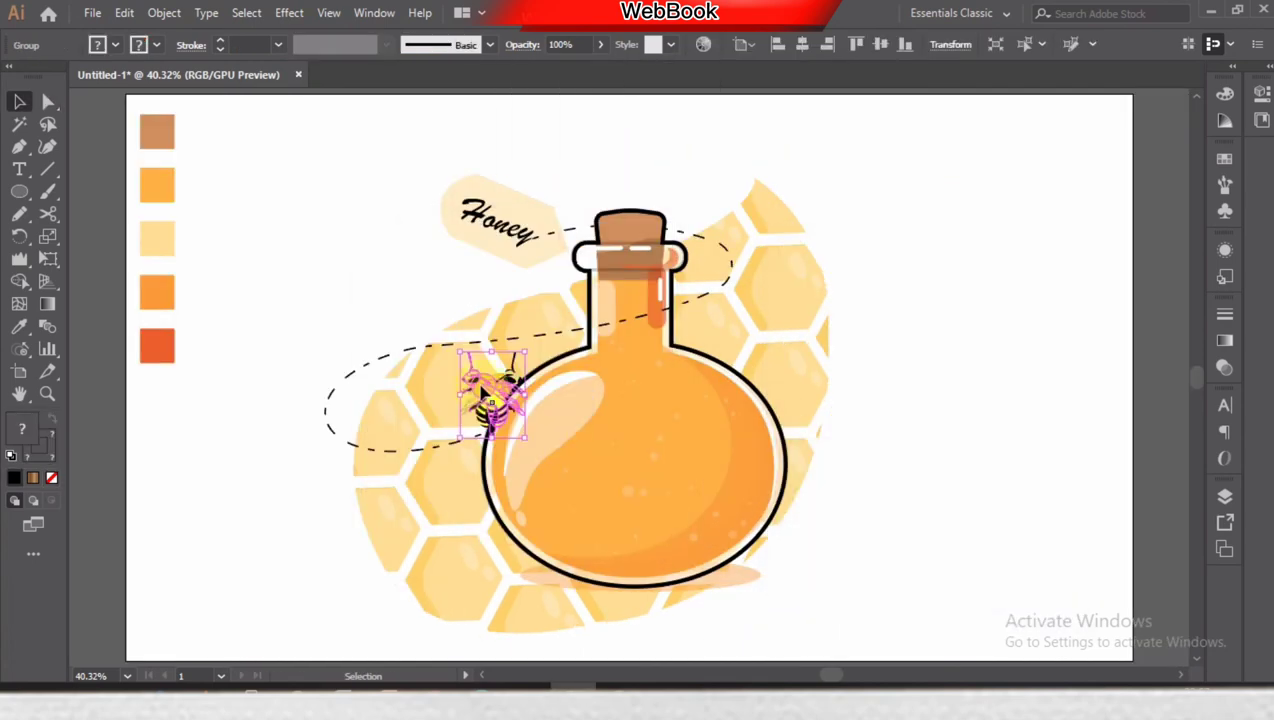
pyautogui.moveTo(493, 392)
pyautogui.mouseDown()
pyautogui.moveTo(715, 196)
pyautogui.moveTo(698, 197)
pyautogui.mouseUp()
# Copy the cork bee onto the bottle's right side and add a smaller bee copy.
pyautogui.click(738, 182)
pyautogui.click(670, 212)
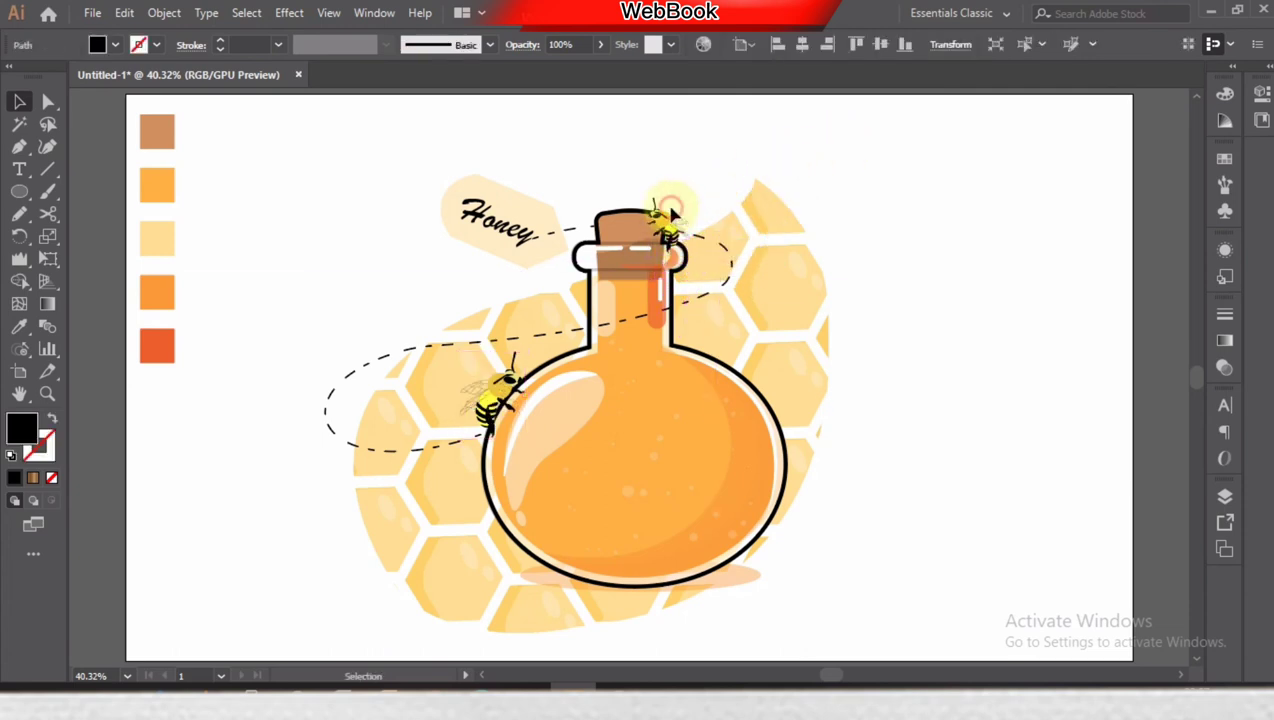
pyautogui.click(708, 210)
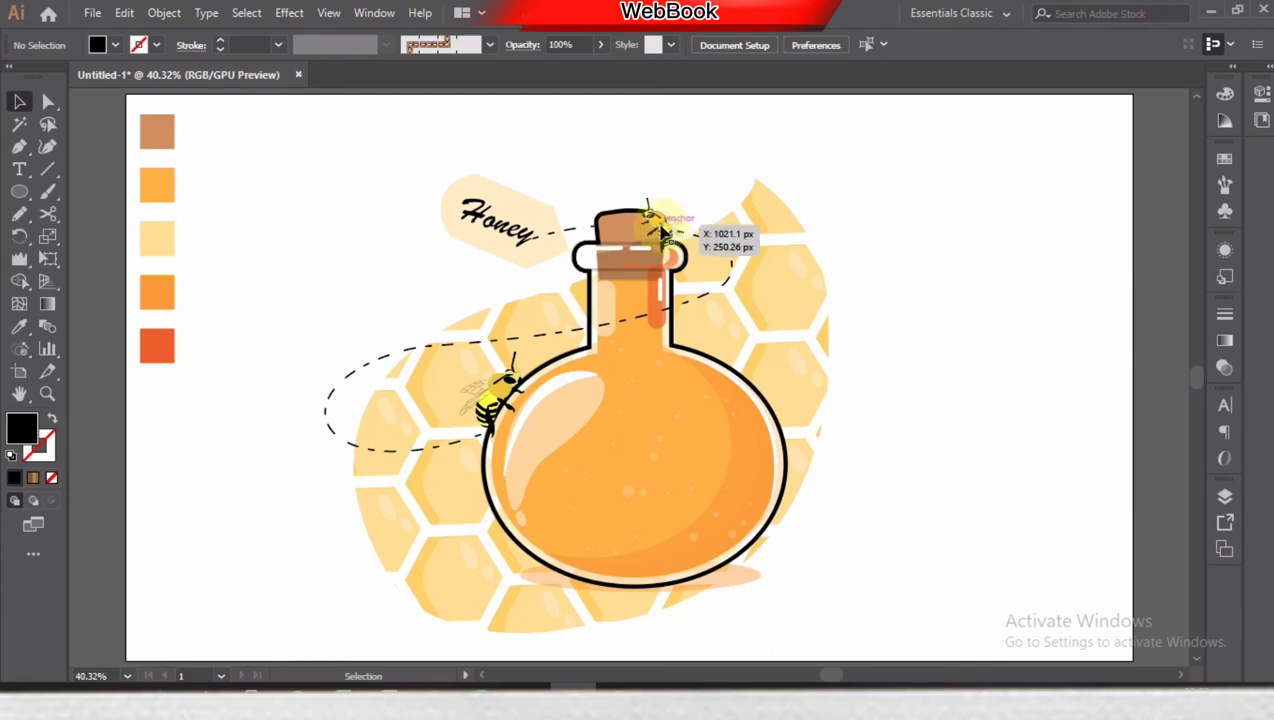
pyautogui.moveTo(660, 232); pyautogui.dragTo(745, 470)
pyautogui.moveTo(517, 437)
pyautogui.mouseDown()
pyautogui.moveTo(533, 507)
pyautogui.moveTo(545, 500)
pyautogui.mouseUp()
pyautogui.moveTo(510, 455); pyautogui.dragTo(522, 478)
pyautogui.click(560, 520)
# Copy a bee onto the bottle neck and send it behind the artwork.
pyautogui.click(545, 505)
pyautogui.click(626, 497)
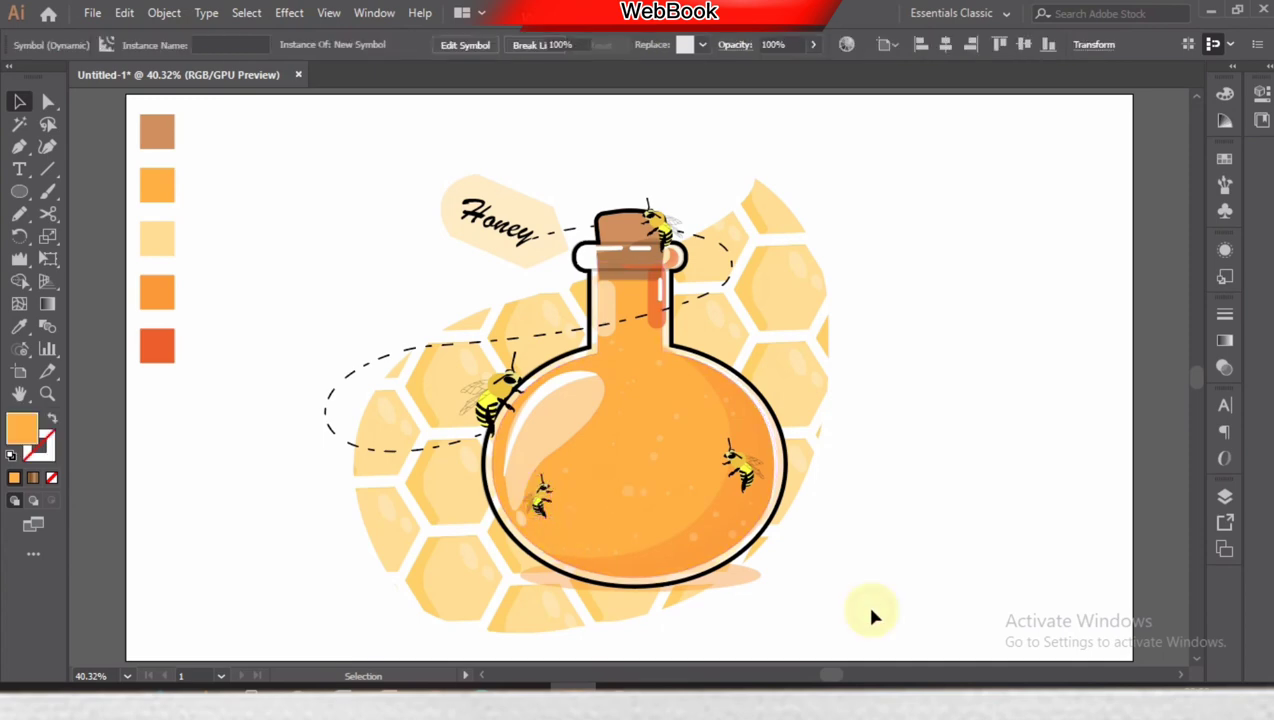
pyautogui.click(865, 601)
pyautogui.click(538, 500)
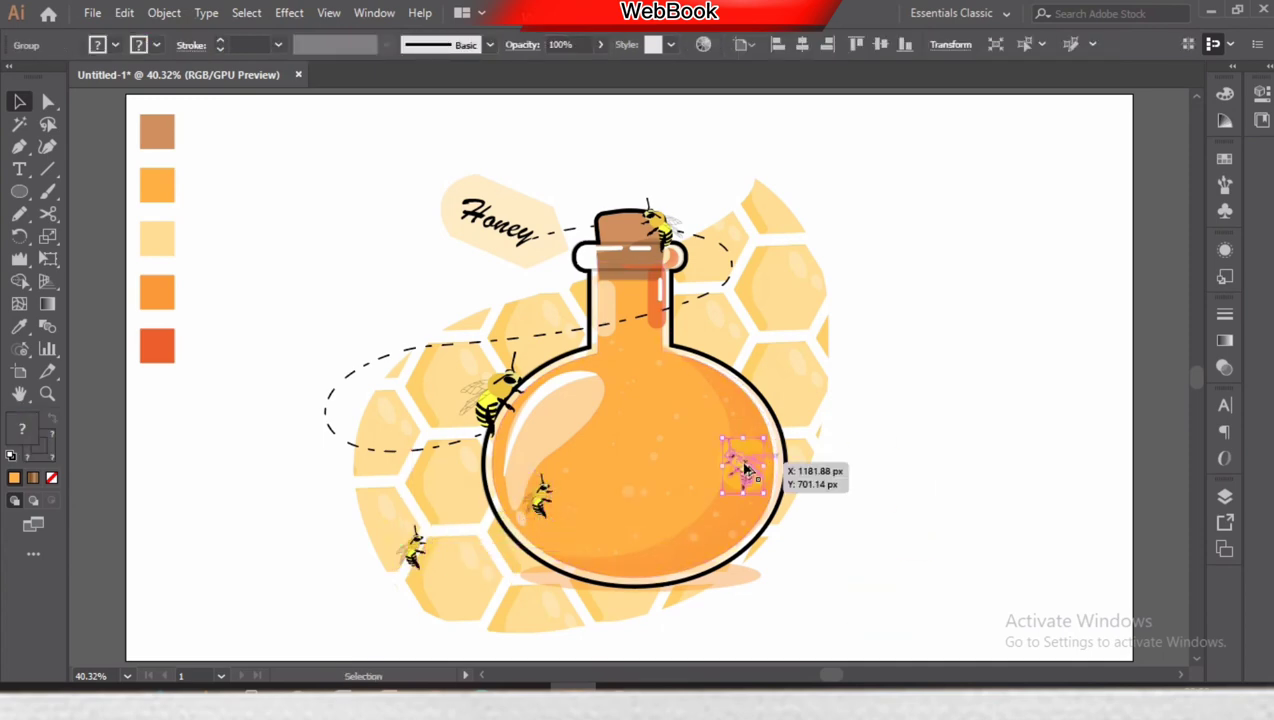
pyautogui.moveTo(745, 470); pyautogui.dragTo(796, 264)
pyautogui.hotkey('ctrl', 'shift', '[')
# Create another reflected copy of the left bee and move it up to the cork.
pyautogui.rightClick(498, 390)
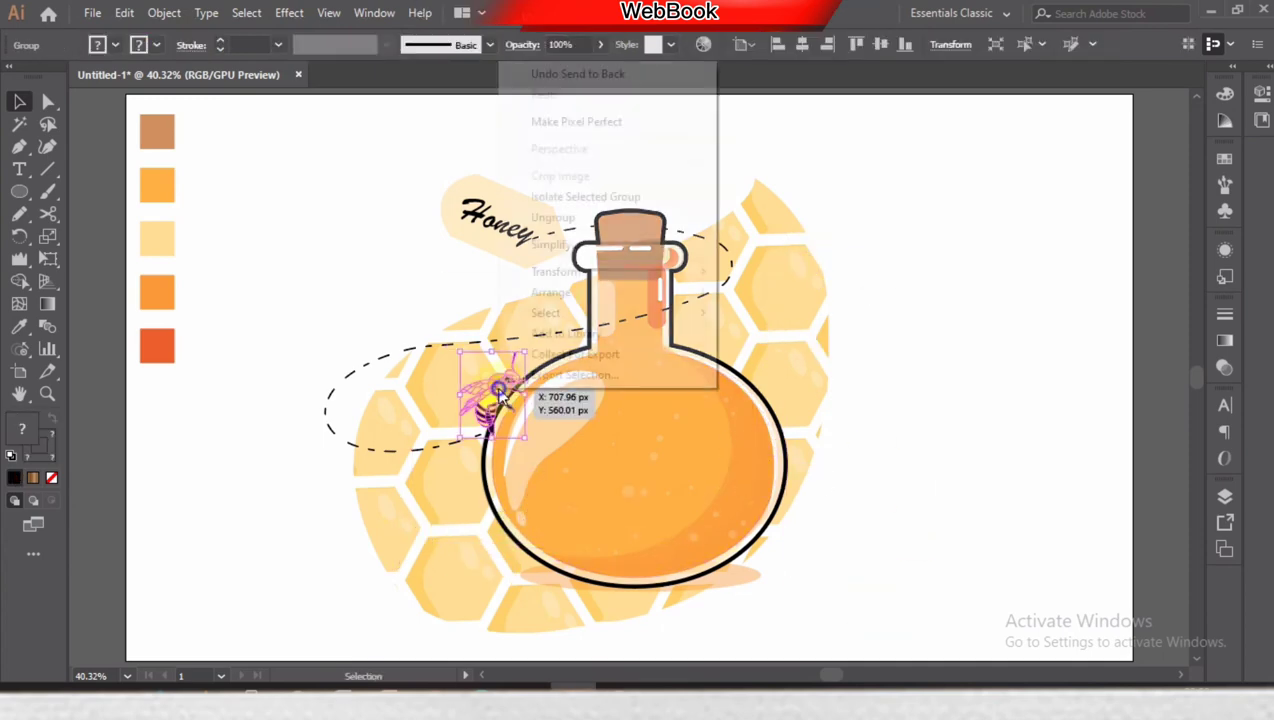
pyautogui.click(760, 339)
pyautogui.click(893, 541)
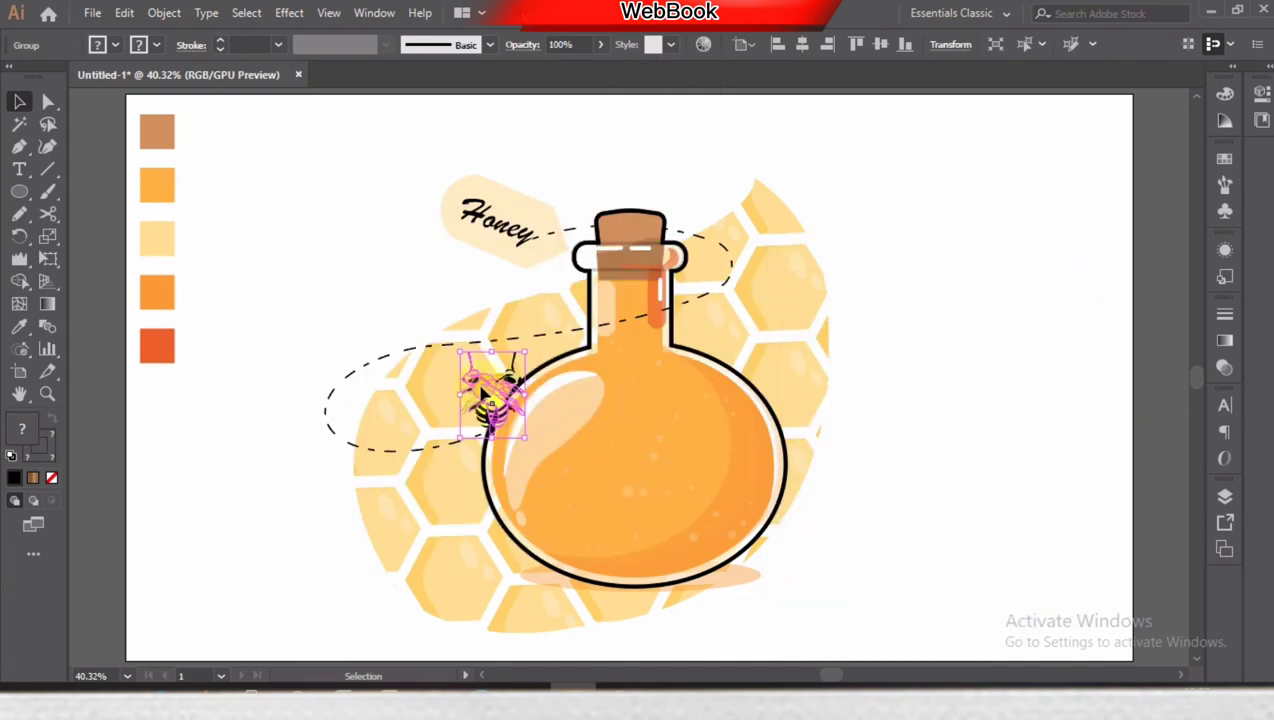
pyautogui.moveTo(484, 393)
pyautogui.mouseDown()
pyautogui.moveTo(680, 233)
pyautogui.moveTo(686, 243)
pyautogui.moveTo(692, 185)
pyautogui.moveTo(720, 222)
pyautogui.moveTo(668, 232)
pyautogui.moveTo(752, 470)
pyautogui.mouseUp()
pyautogui.click(838, 178)
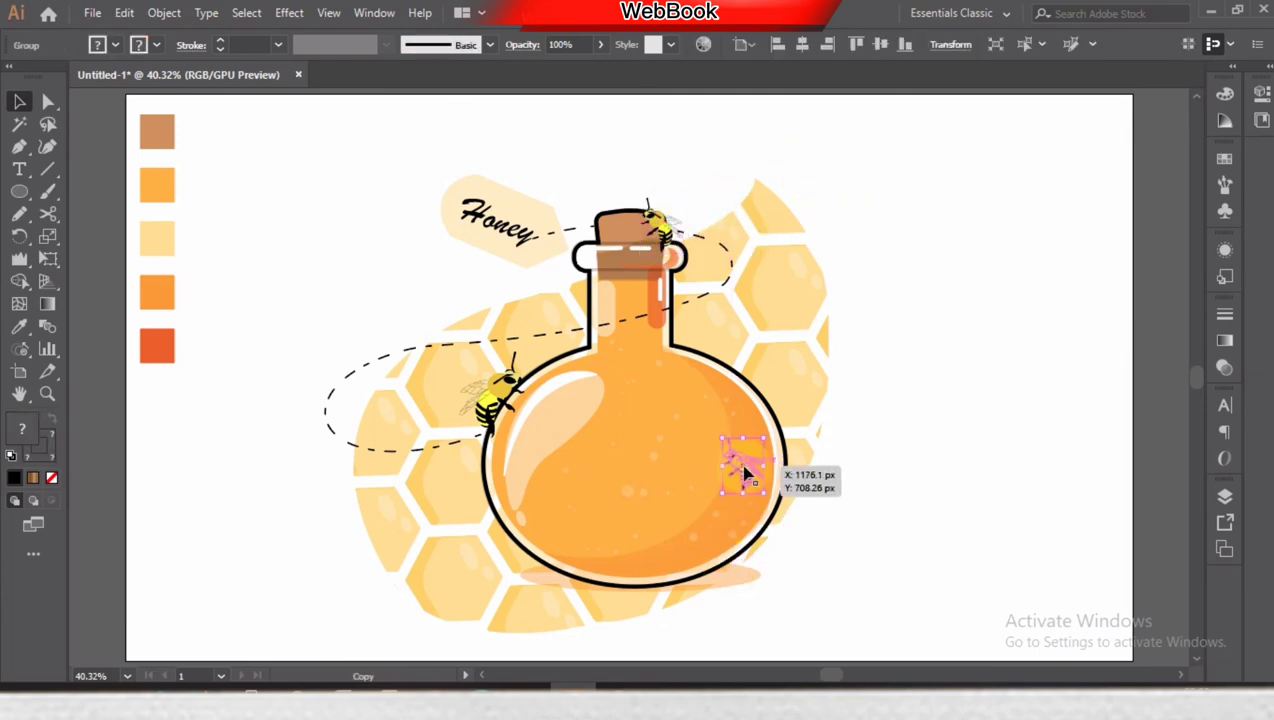
# Copy bees onto the lower-left bottle and the honeycomb edges, then clear the selection.
pyautogui.moveTo(500, 405)
pyautogui.mouseDown()
pyautogui.moveTo(558, 508)
pyautogui.moveTo(412, 545)
pyautogui.mouseUp()
pyautogui.click(545, 516)
pyautogui.click(865, 601)
pyautogui.click(538, 503)
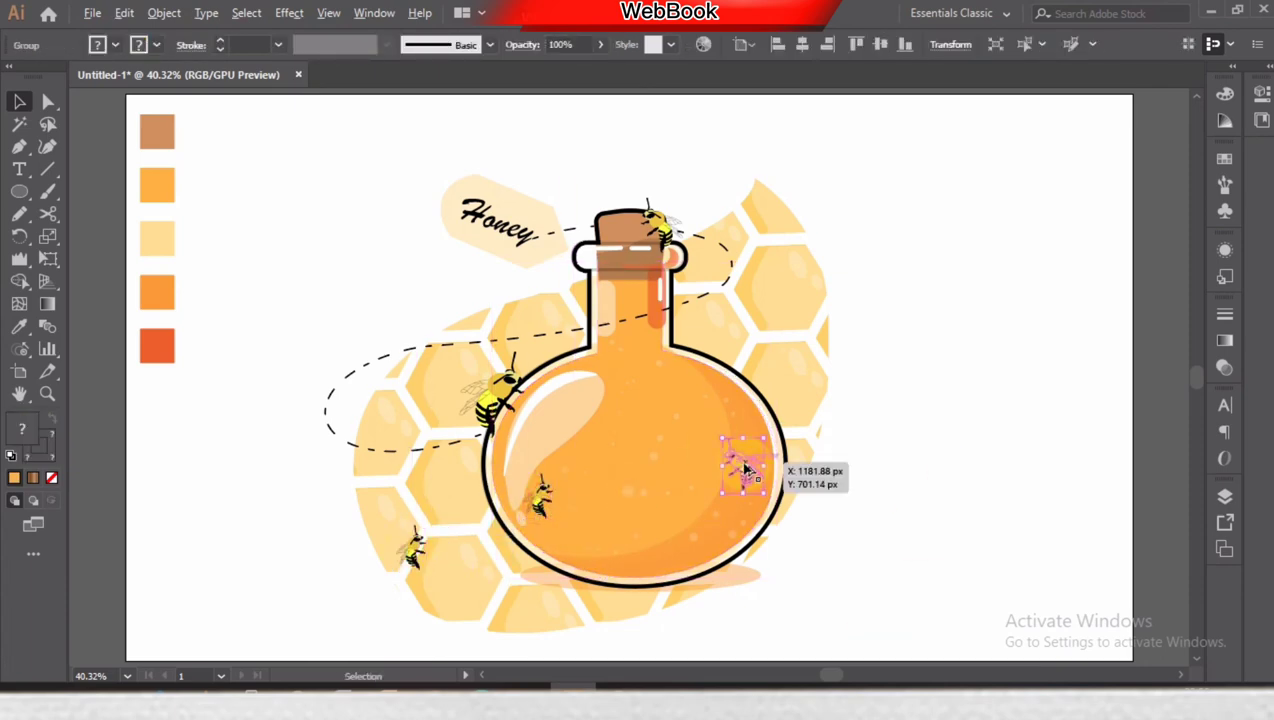
pyautogui.moveTo(740, 465); pyautogui.dragTo(792, 258)
pyautogui.hotkey('ctrl', 'shift', 'a')
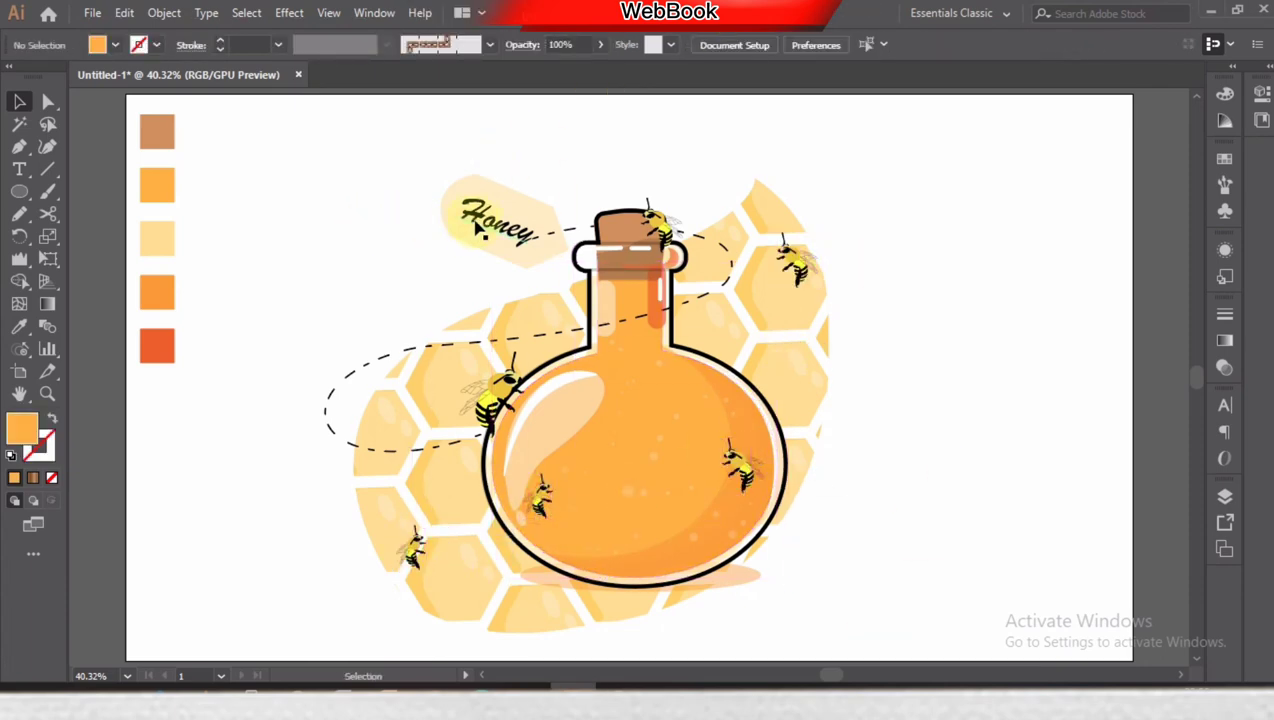
# Convert the 'Honey' label text to outlines via the right-click menu and deselect it.
pyautogui.click(478, 228)
pyautogui.rightClick(478, 228)
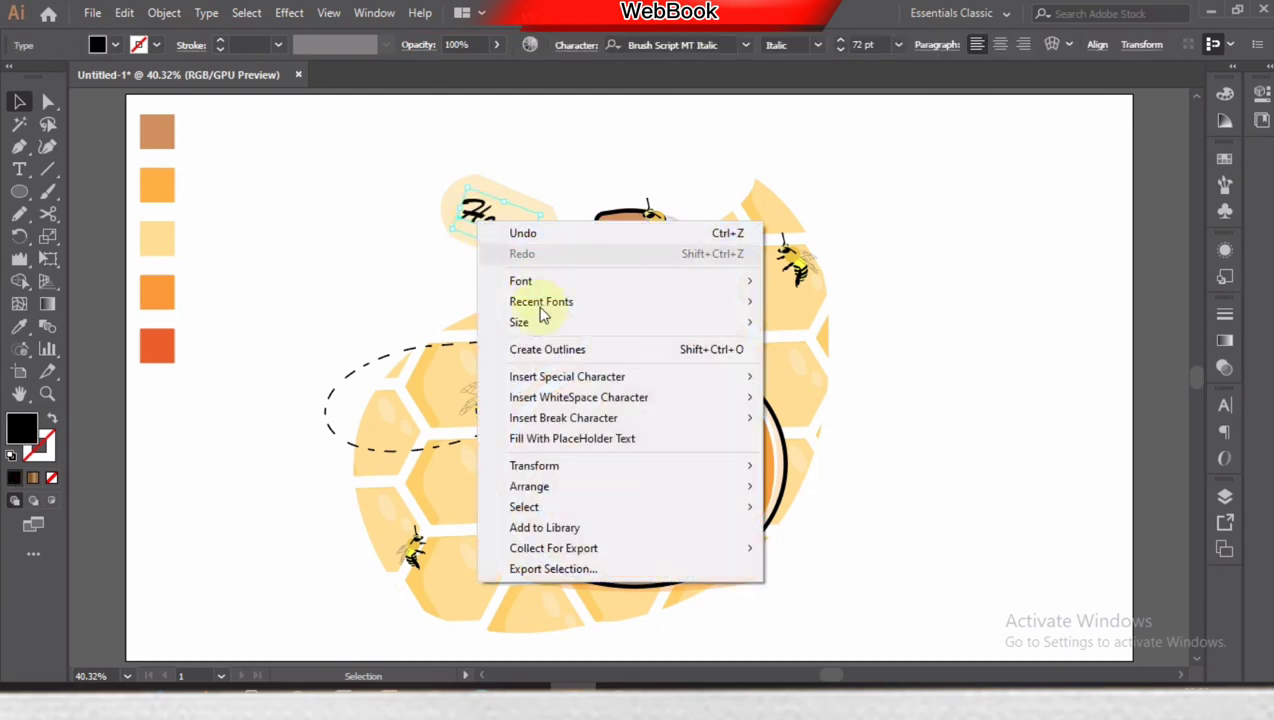
pyautogui.click(540, 349)
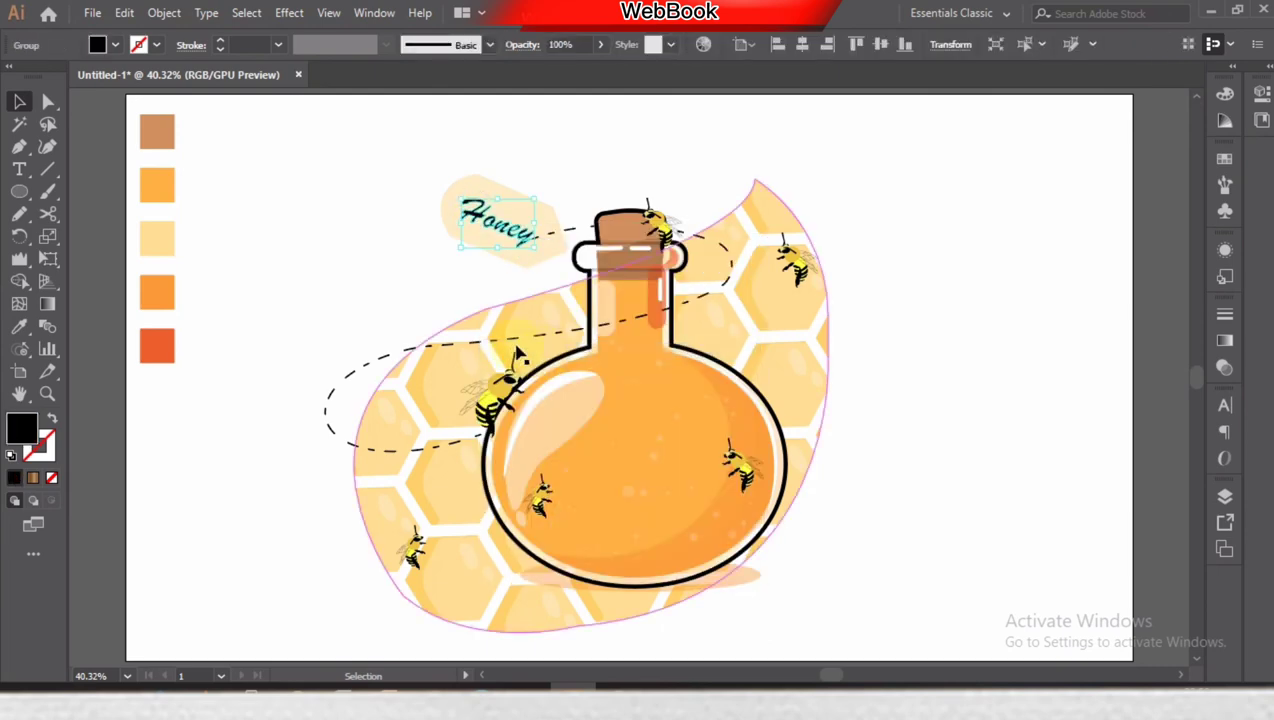
pyautogui.click(412, 277)
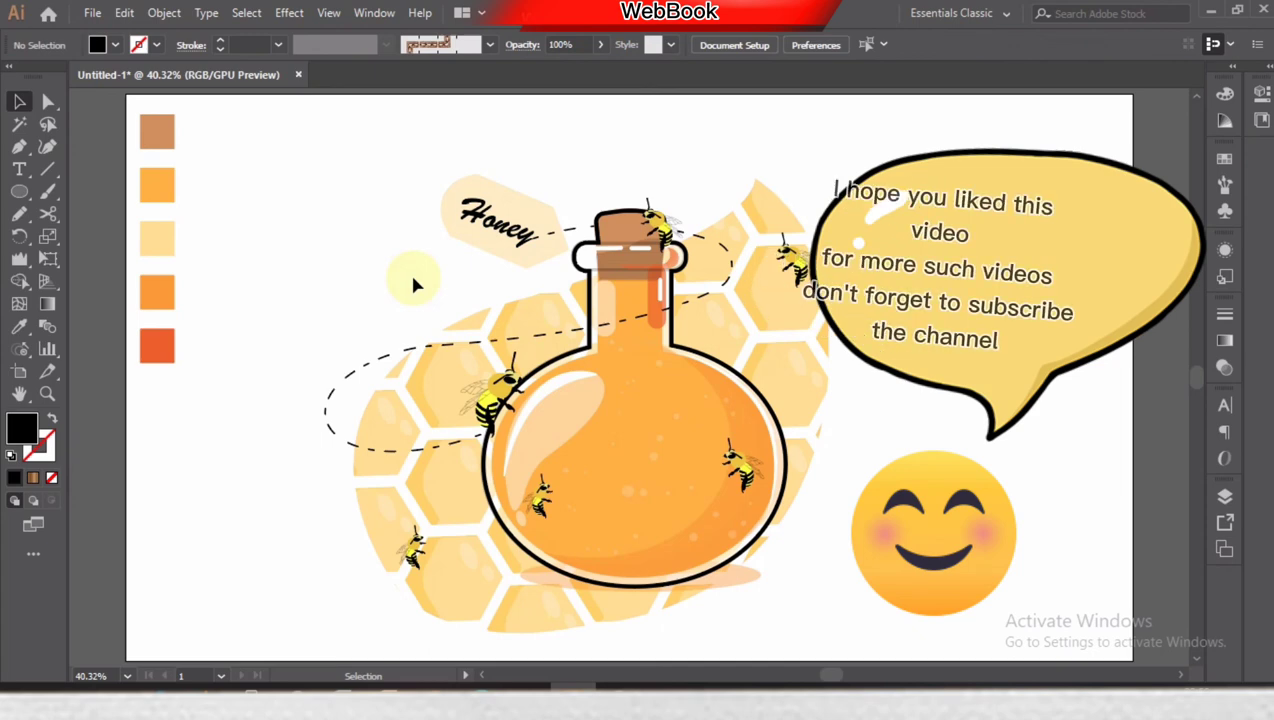
pyautogui.click(390, 246)
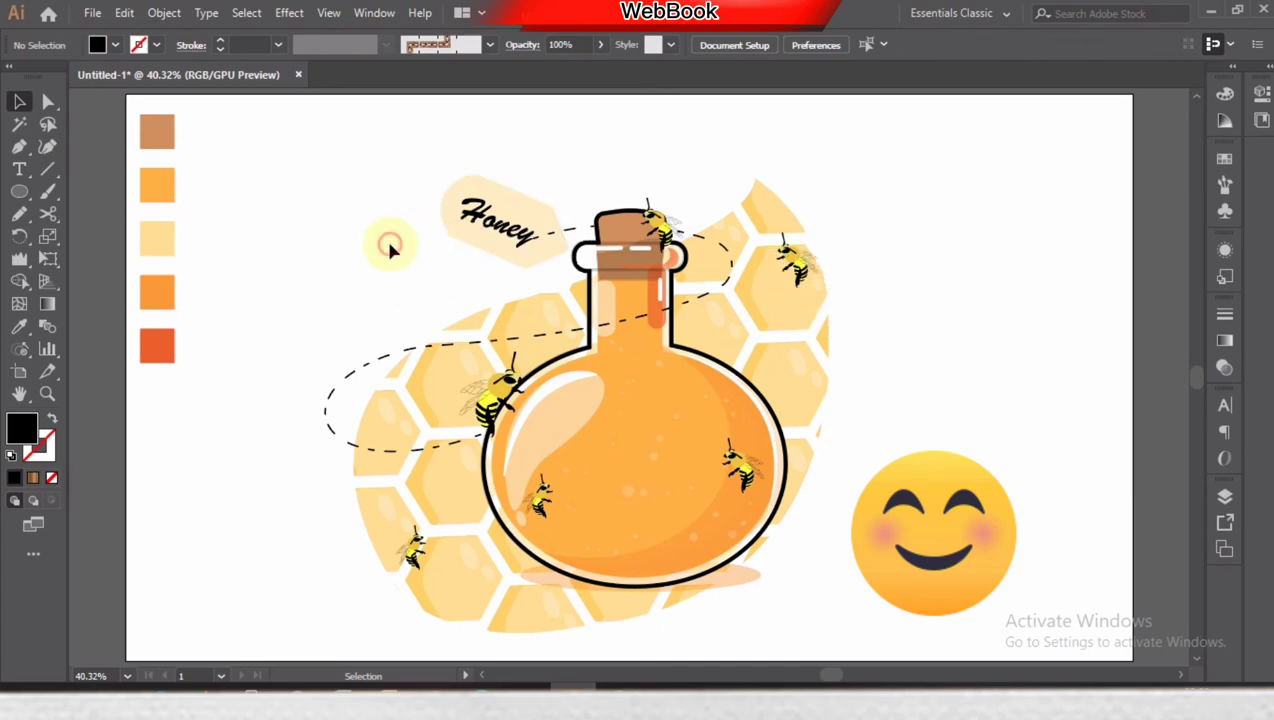